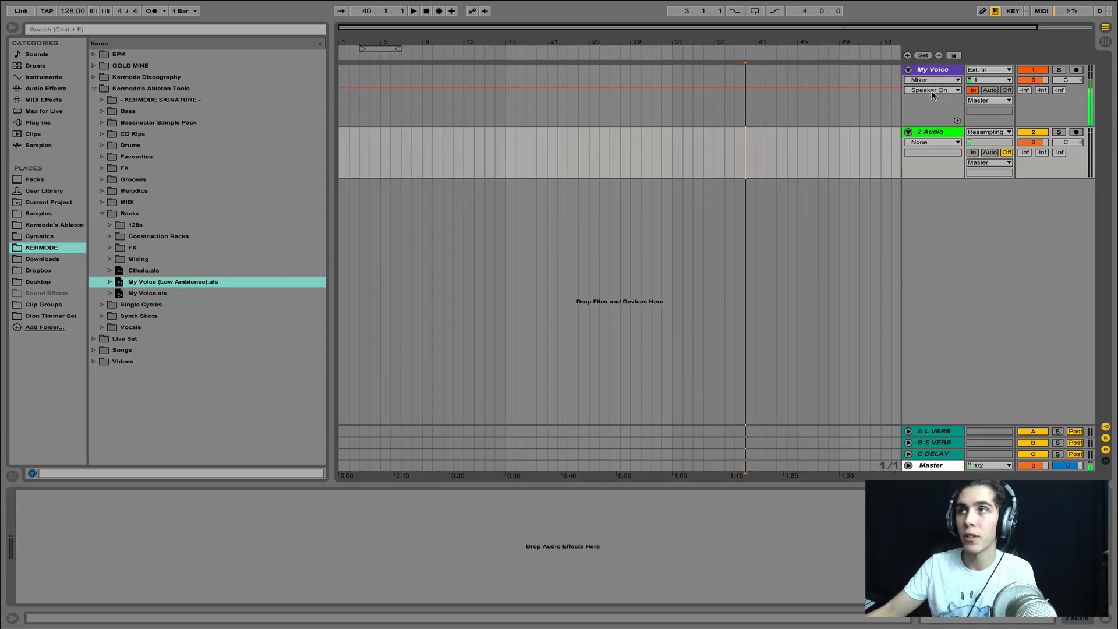
# Step: Rename the 2 Audio track as Kick
pyautogui.rightClick(934, 131)
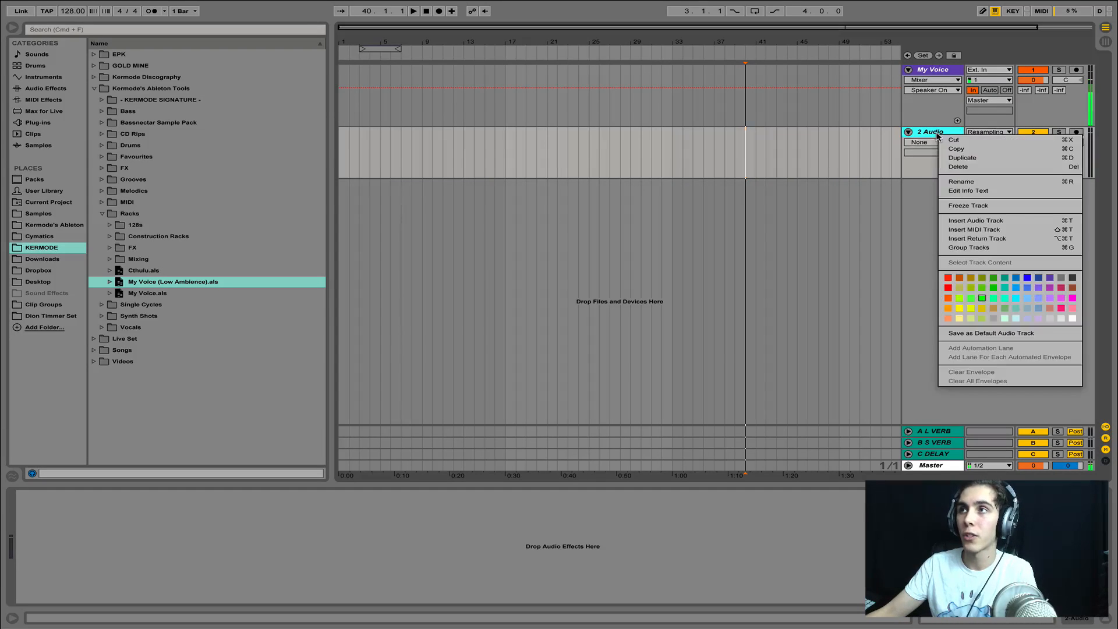
pyautogui.click(962, 176)
pyautogui.write('Kick')
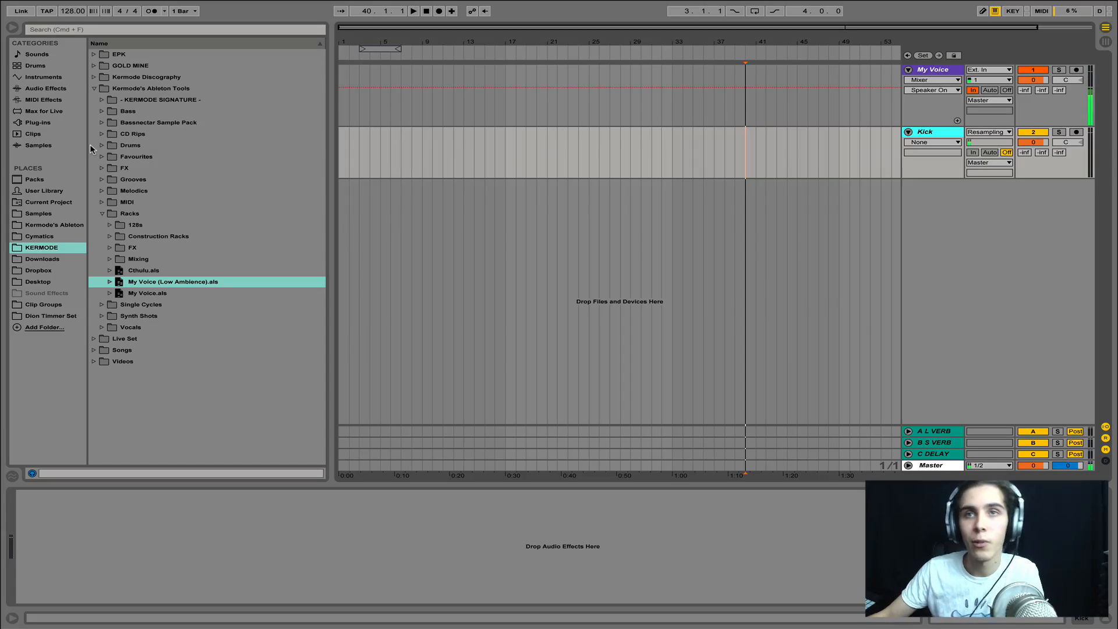
# Step: Place the Kick 1.wav sample from the Kicks folder on the Kick track at bar 17
pyautogui.click(54, 224)
pyautogui.click(141, 293)
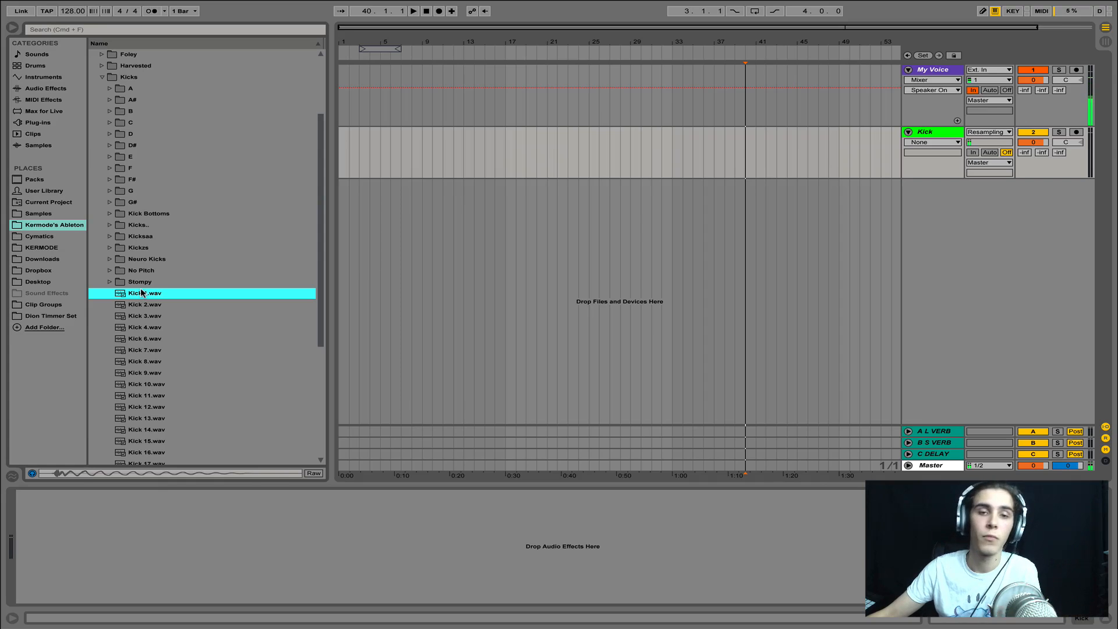
pyautogui.moveTo(142, 293); pyautogui.dragTo(506, 149)
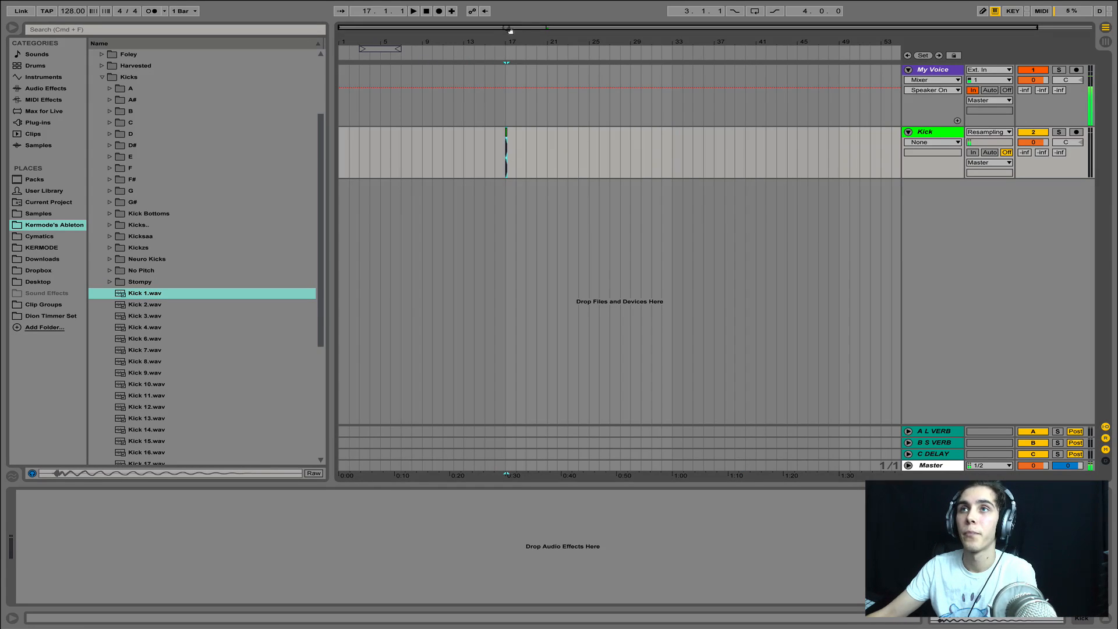
# Step: Move the Kick 1 clip slightly earlier so its transient lands on bar 17, and trim most of the silence from its start
pyautogui.moveTo(510, 30); pyautogui.dragTo(510, 134)
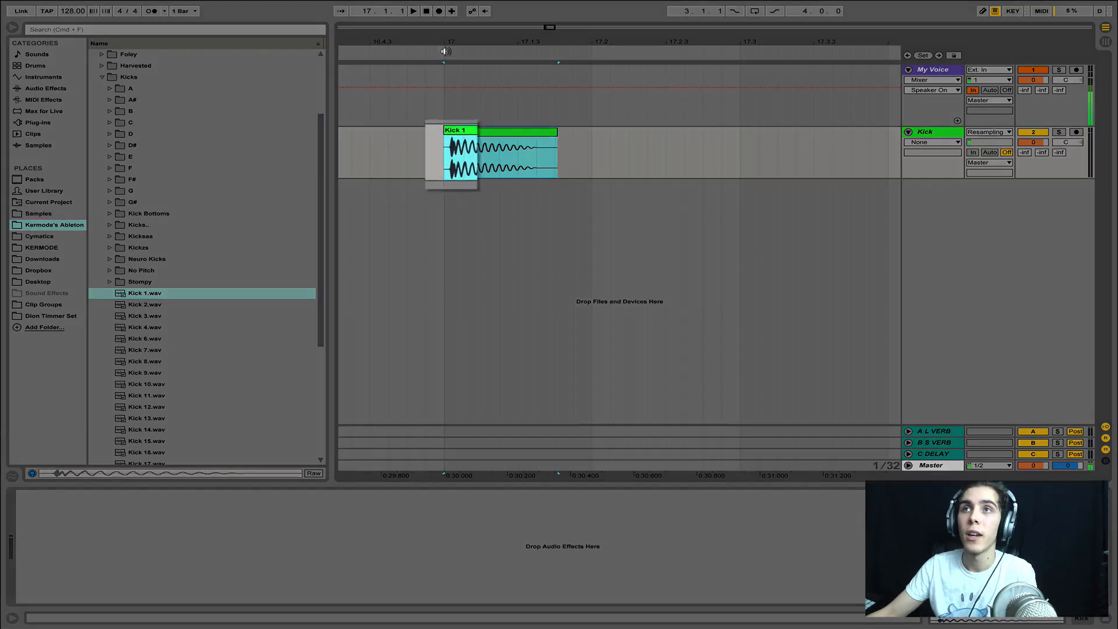
pyautogui.moveTo(446, 51); pyautogui.dragTo(446, 84)
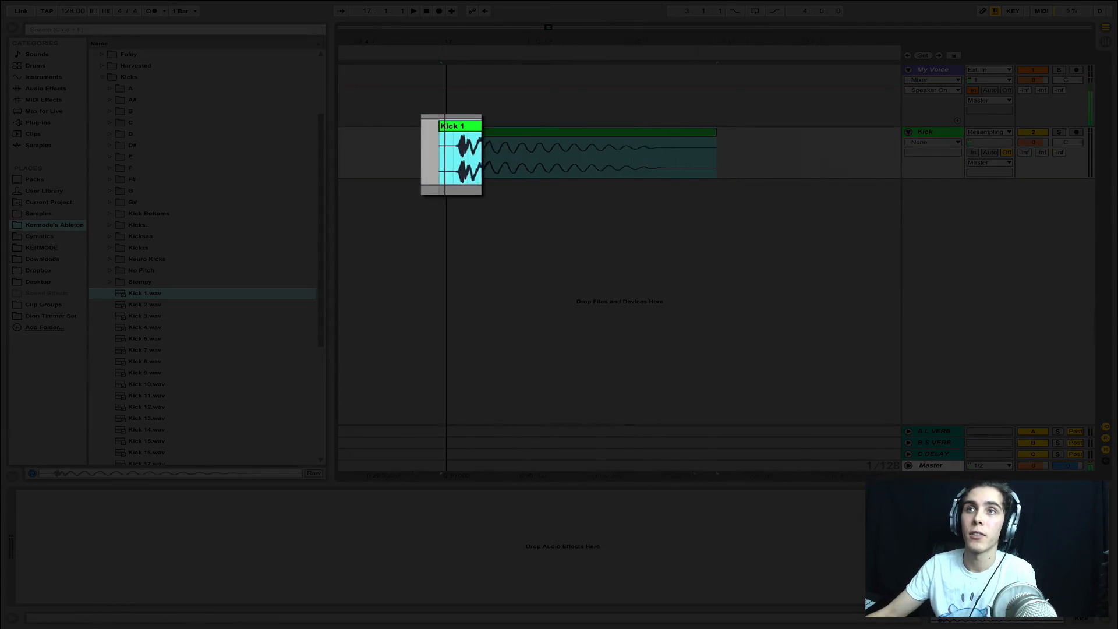
pyautogui.moveTo(497, 133); pyautogui.dragTo(482, 152)
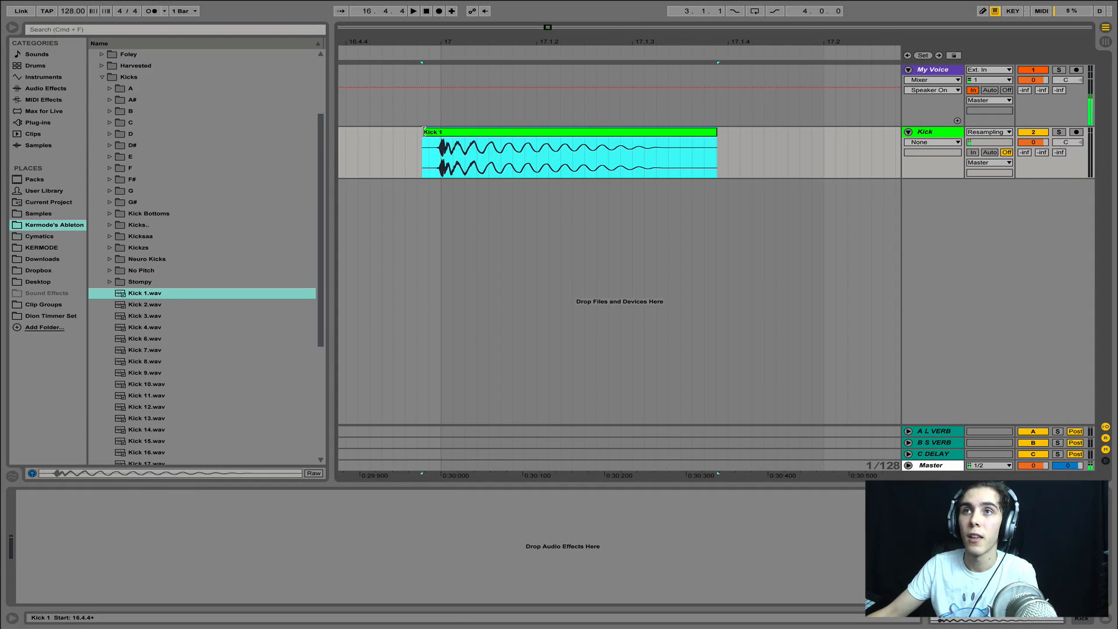
pyautogui.moveTo(423, 128); pyautogui.dragTo(435, 124)
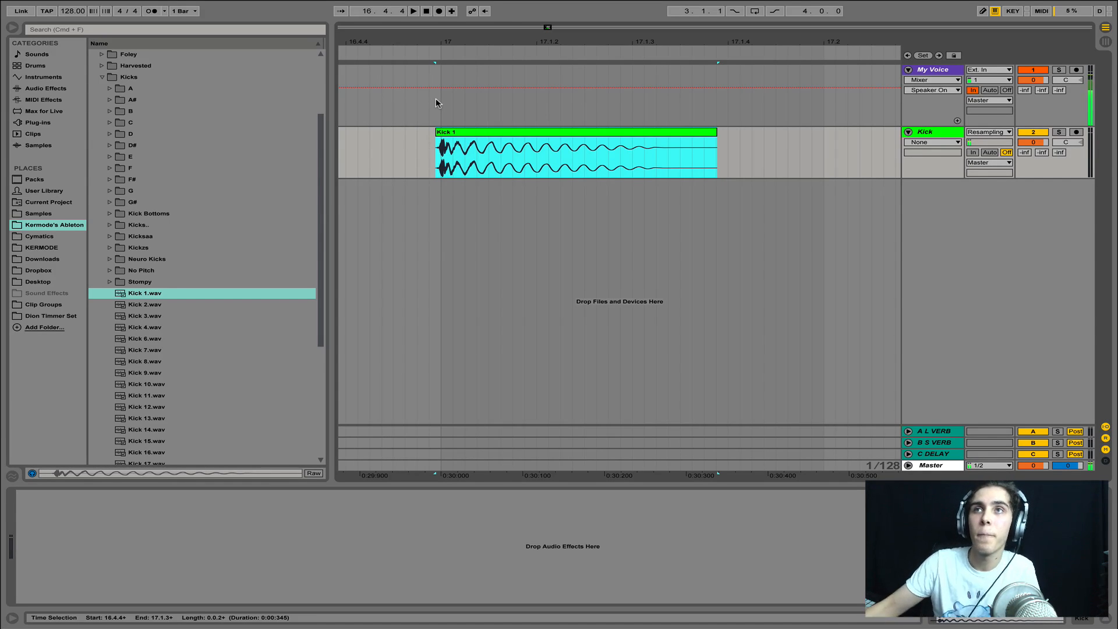
# Step: Try deleting the part of the Kick 1 clip that lies before bar 17, and undo the deletion
pyautogui.moveTo(448, 45); pyautogui.dragTo(421, 173)
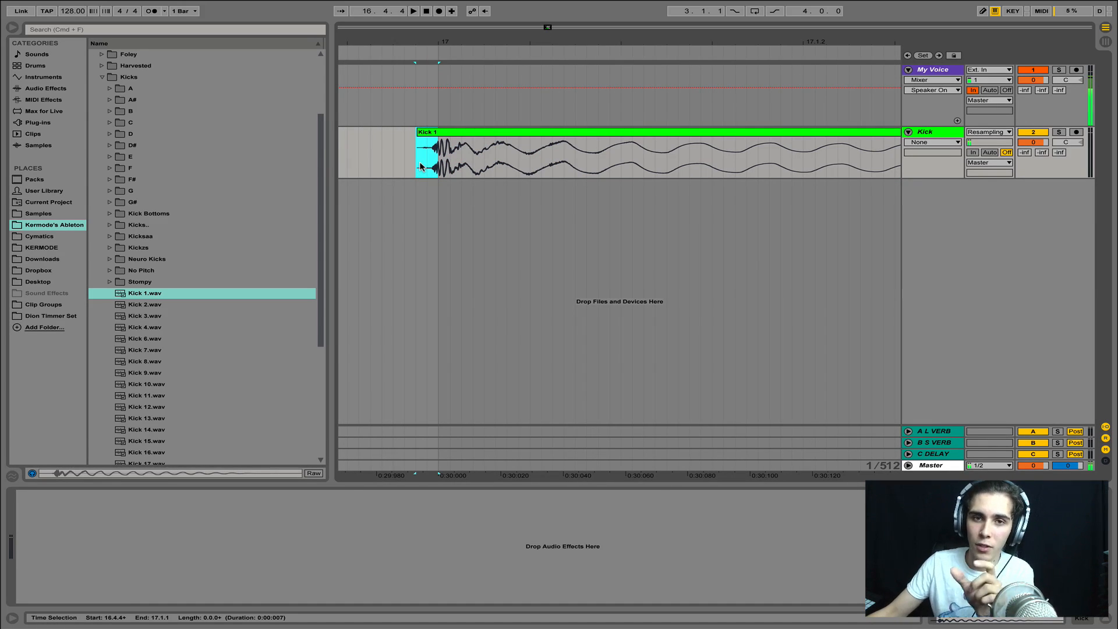
pyautogui.press('Delete')
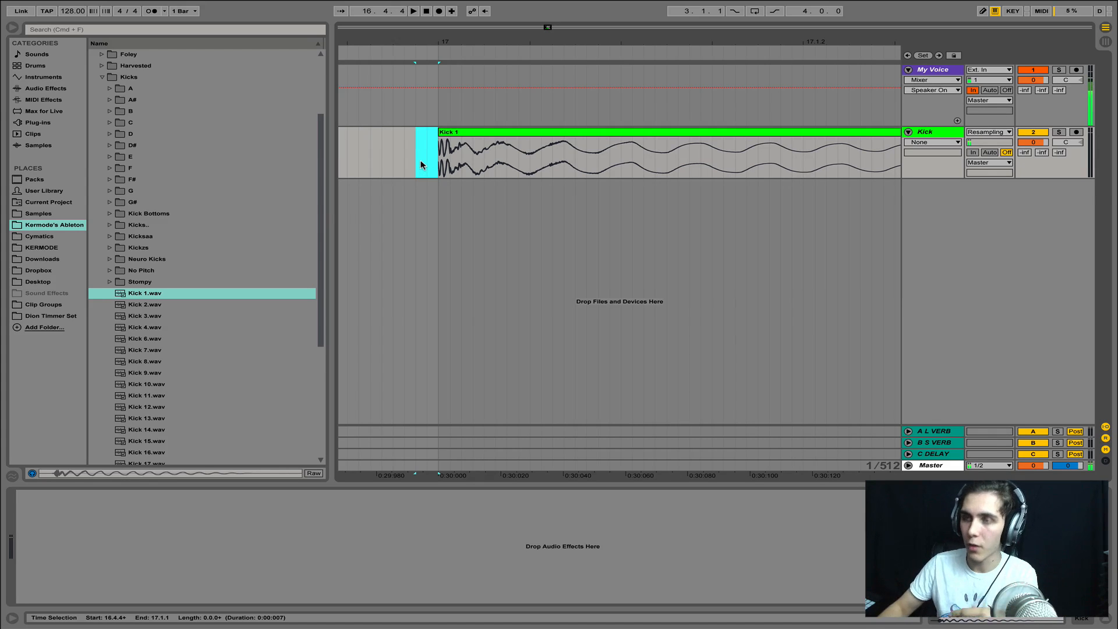
pyautogui.click(439, 176)
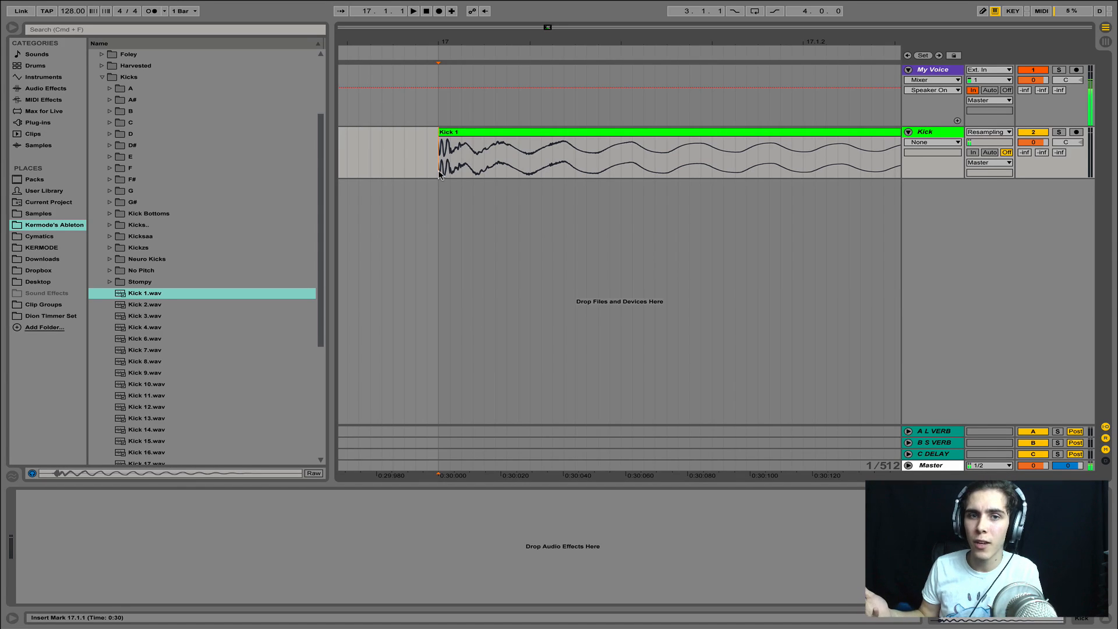
pyautogui.press('super+z')
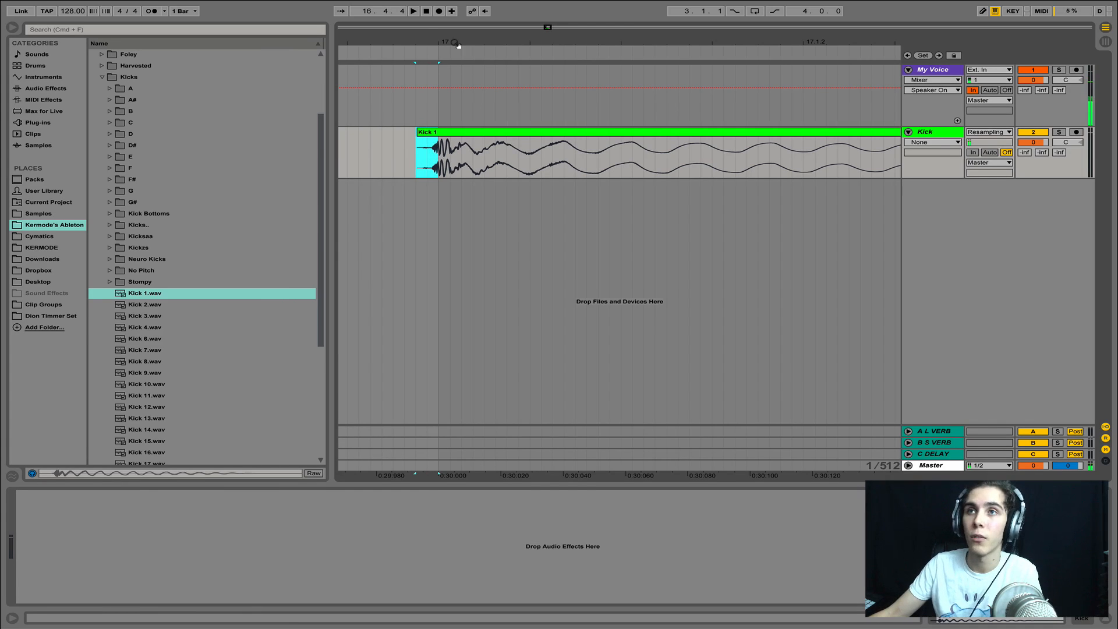
# Step: Shorten the tail of the Kick 1 clip so it ends at about 17.1.3
pyautogui.moveTo(457, 43); pyautogui.dragTo(451, 26)
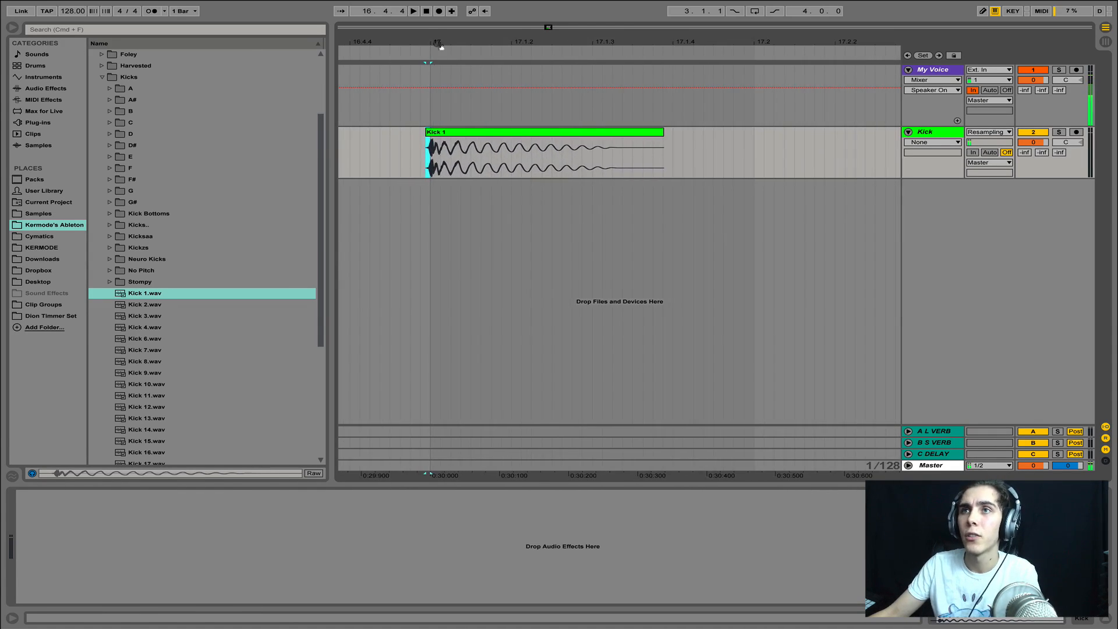
pyautogui.click(657, 133)
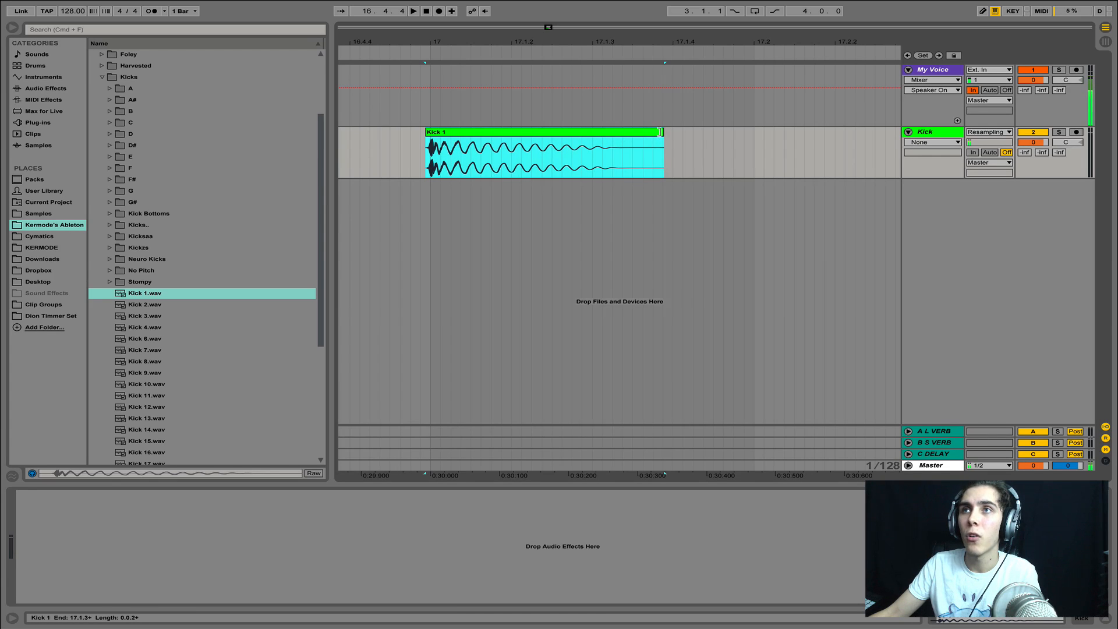
pyautogui.moveTo(660, 133); pyautogui.dragTo(602, 133)
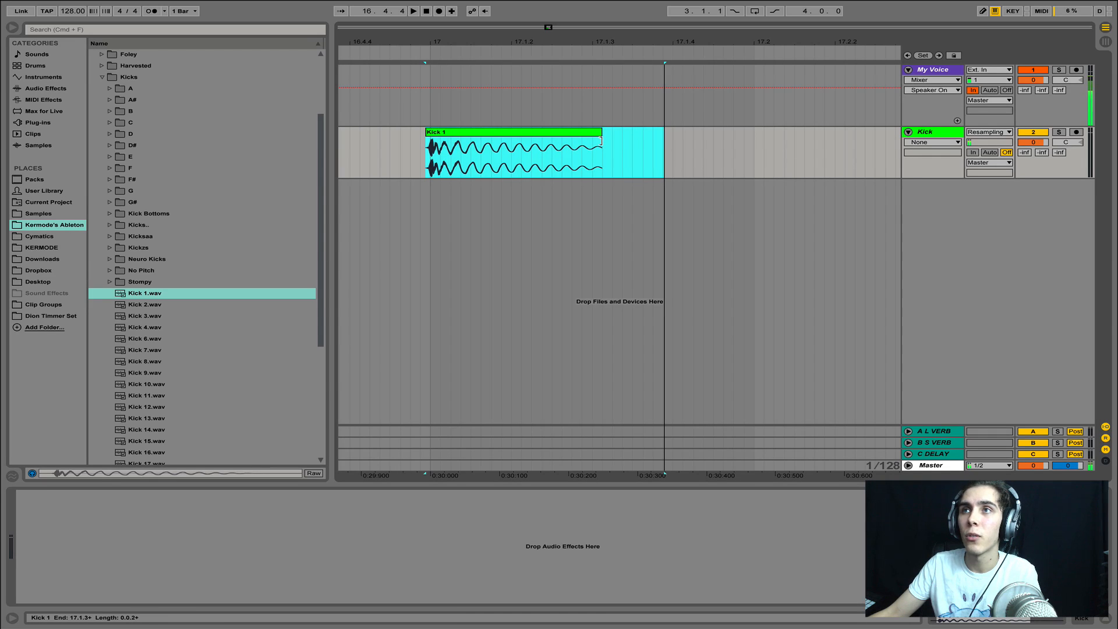
# Step: Show the Kick track's fades, add a short fade-out to the end of the Kick 1 clip and play it back
pyautogui.click(920, 144)
pyautogui.click(923, 153)
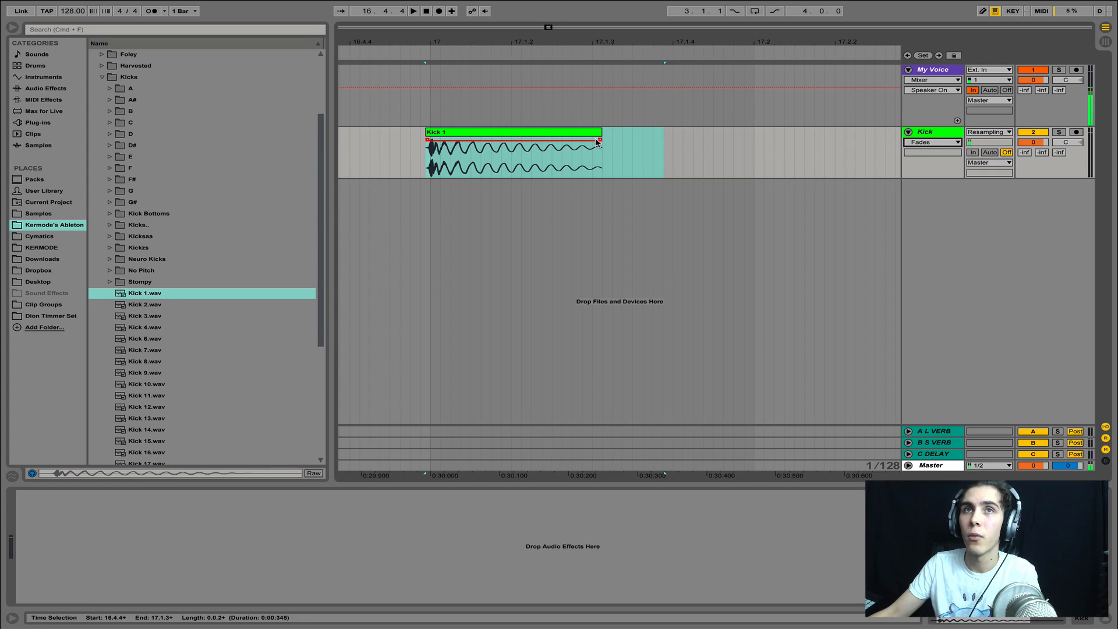
pyautogui.moveTo(600, 142); pyautogui.dragTo(589, 144)
pyautogui.click(348, 169)
pyautogui.press('space')
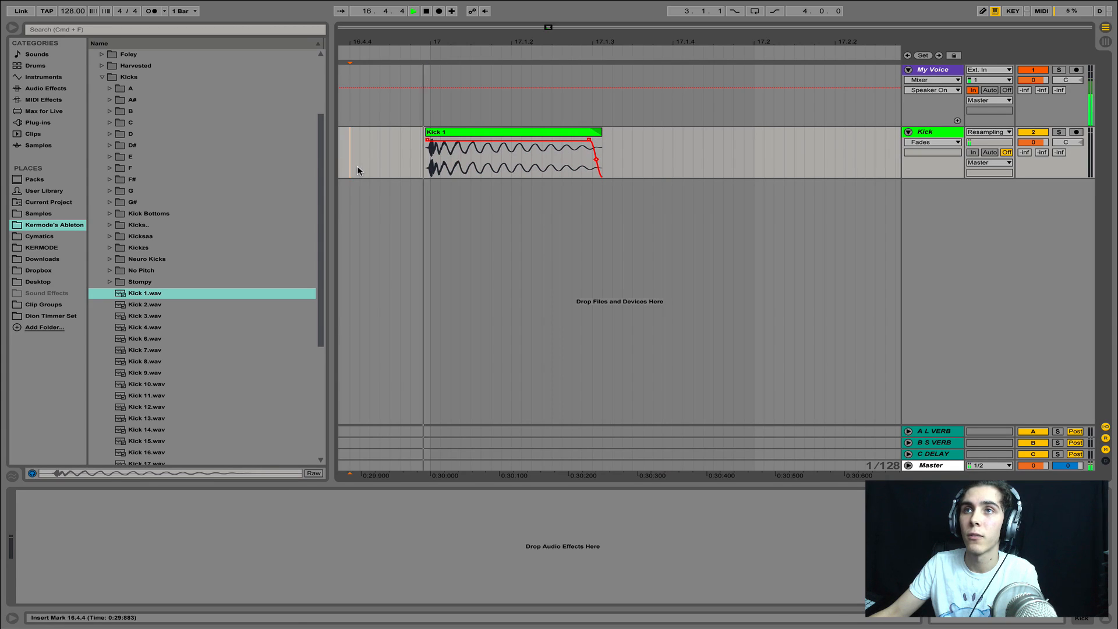
pyautogui.press('space')
pyautogui.press('space')
pyautogui.press('space')
# Step: Lengthen the kick's fade-out to begin at about 17.1.2, bend its curve to drop faster, and listen to the result
pyautogui.moveTo(587, 140); pyautogui.dragTo(555, 165)
pyautogui.click(537, 133)
pyautogui.click(378, 158)
pyautogui.press('space')
pyautogui.press('space')
pyautogui.press('space')
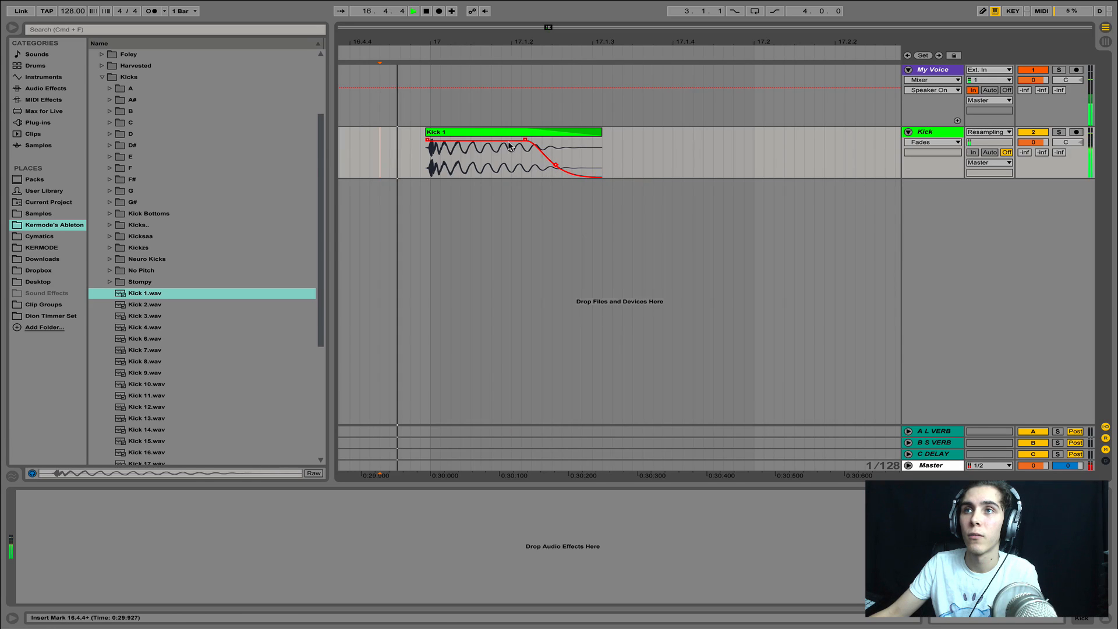
pyautogui.press('space')
# Step: Tighten the kick by starting its fade-out slightly before 17.1.2, and audition it several times
pyautogui.moveTo(517, 132)
pyautogui.mouseDown()
pyautogui.moveTo(534, 147)
pyautogui.moveTo(511, 143)
pyautogui.mouseUp()
pyautogui.press('space')
pyautogui.press('space')
pyautogui.press('space')
pyautogui.press('space')
pyautogui.press('space')
pyautogui.press('space')
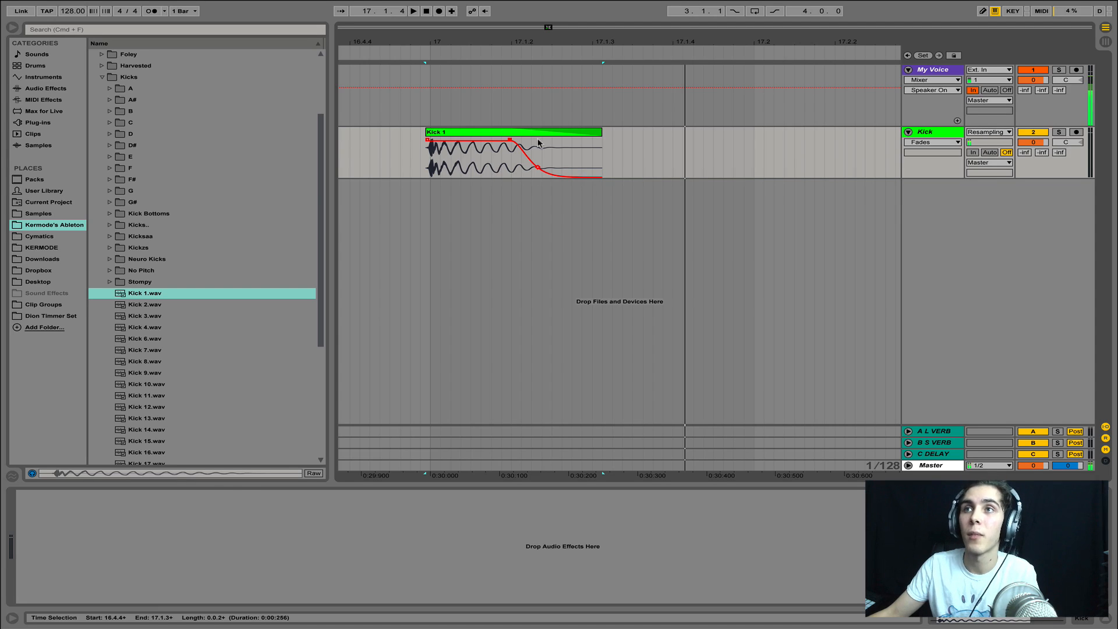
pyautogui.click(600, 124)
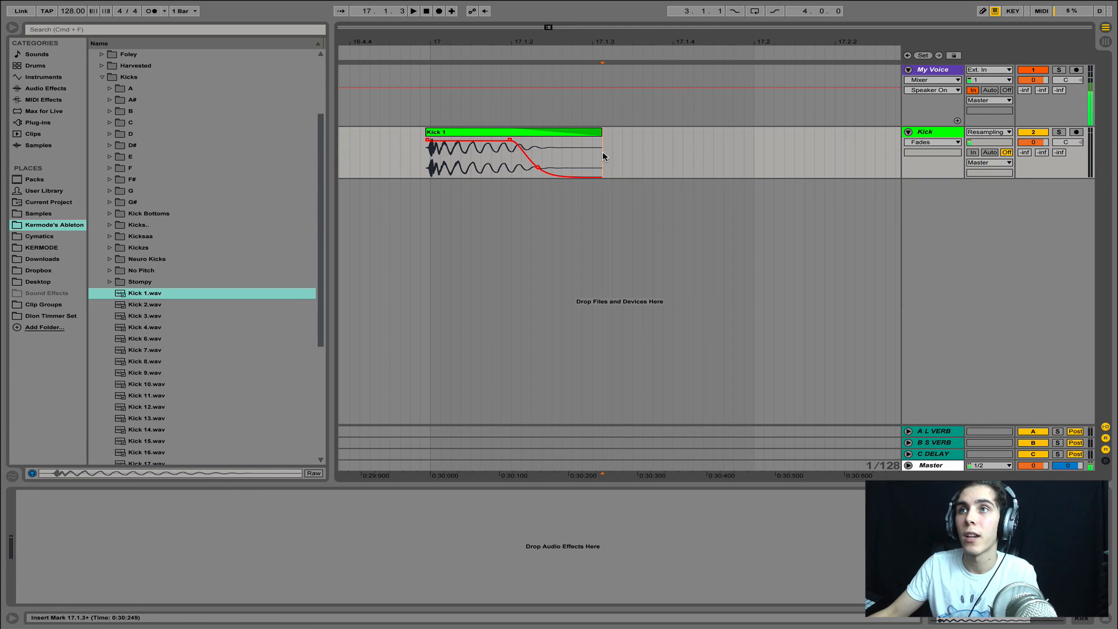
pyautogui.moveTo(603, 155); pyautogui.dragTo(474, 169)
pyautogui.click(441, 172)
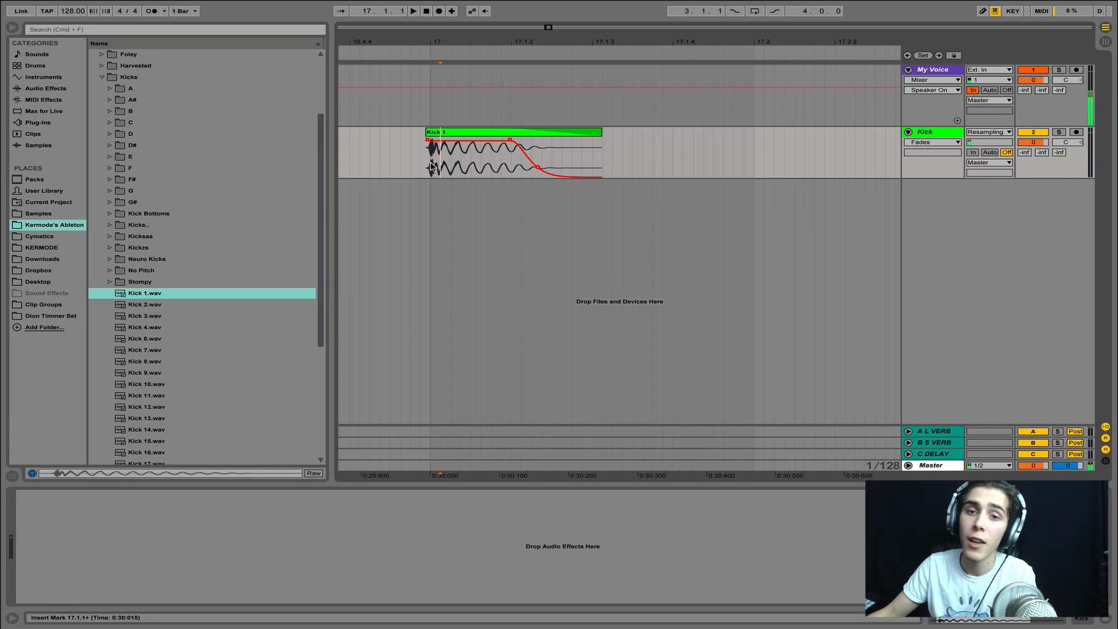
# Step: Duplicate the one-beat range from 16.4.4 to 17.1.4 containing the kick three times to fill bar 17
pyautogui.moveTo(456, 45); pyautogui.dragTo(456, 23)
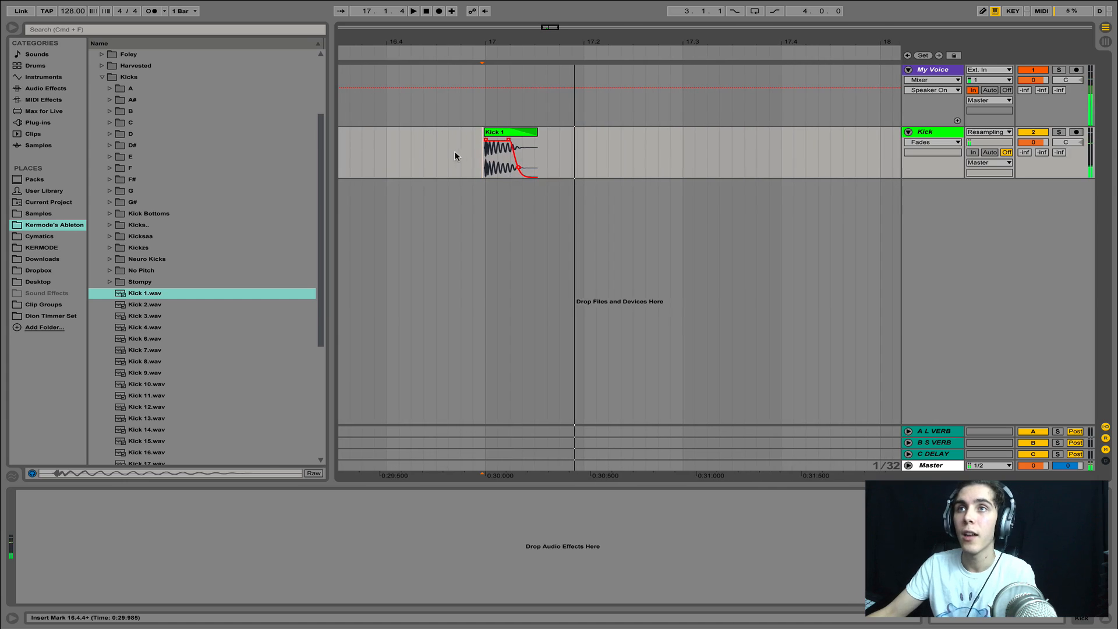
pyautogui.moveTo(459, 149); pyautogui.dragTo(560, 170)
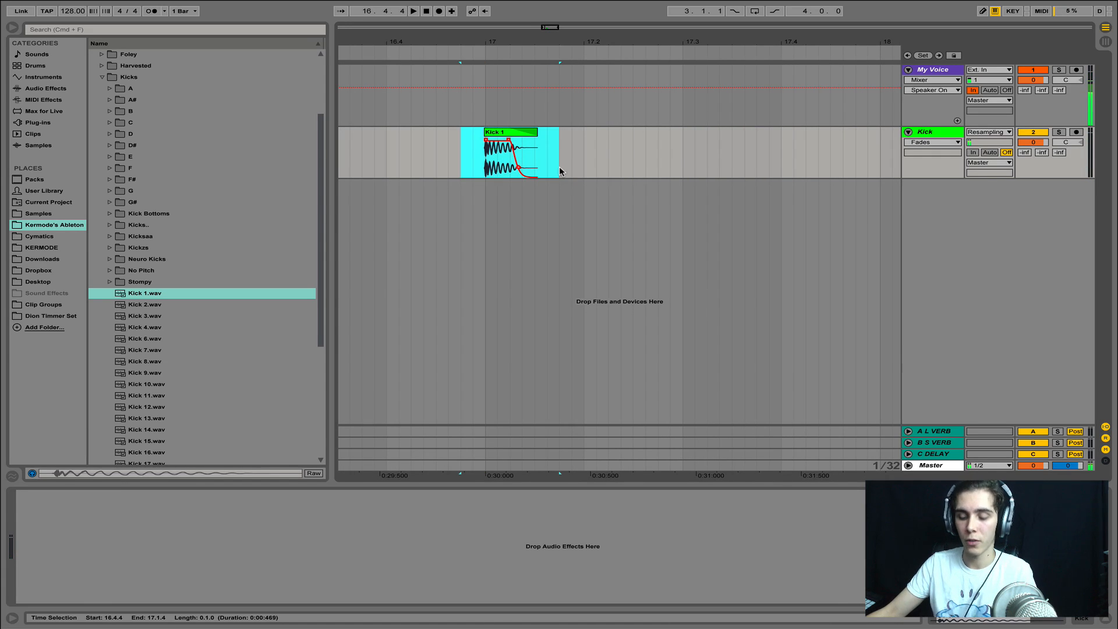
pyautogui.press('super+d')
pyautogui.press('super+d')
pyautogui.press('super+d')
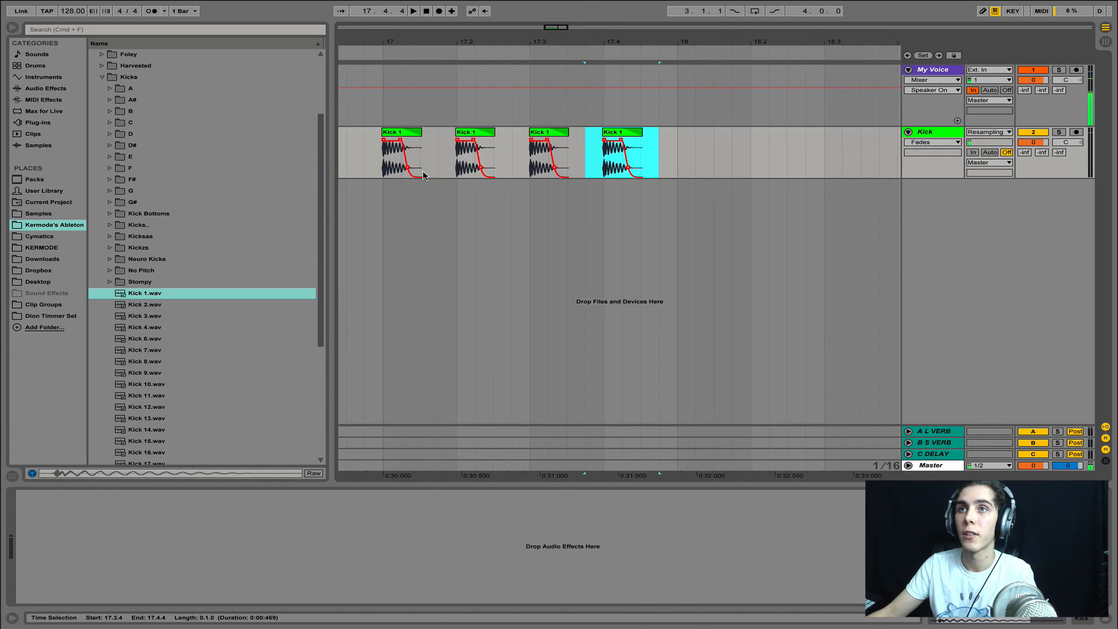
# Step: Loop bar 17 up to bar 18, and copy the kick's lead-in before bar 17 to just before bar 18
pyautogui.moveTo(383, 176); pyautogui.dragTo(683, 177)
pyautogui.press('super+l')
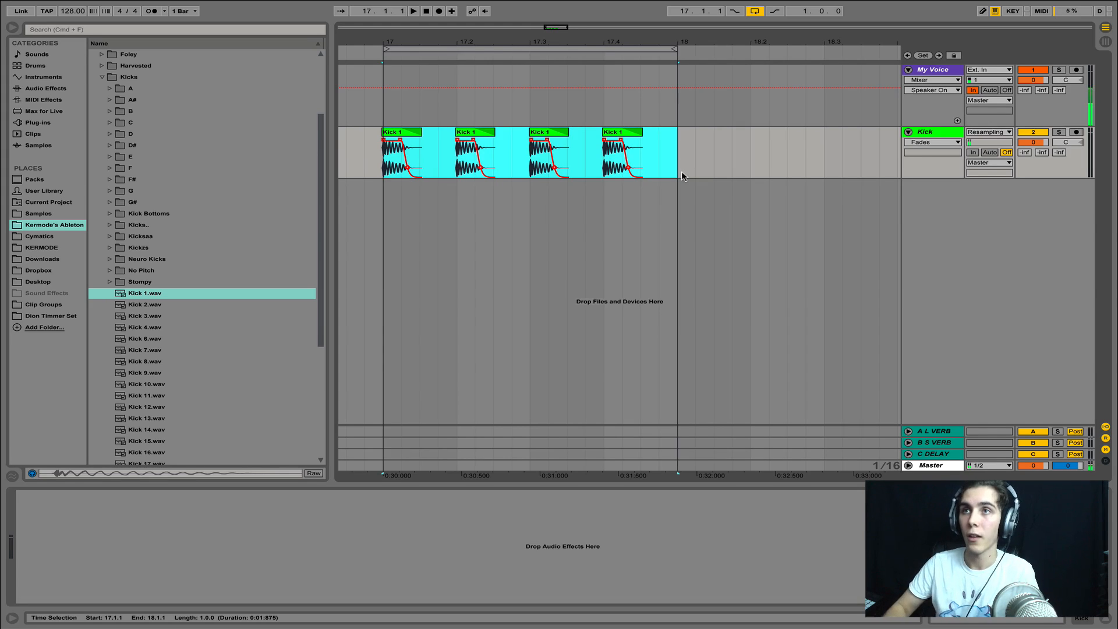
pyautogui.moveTo(368, 170); pyautogui.dragTo(386, 171)
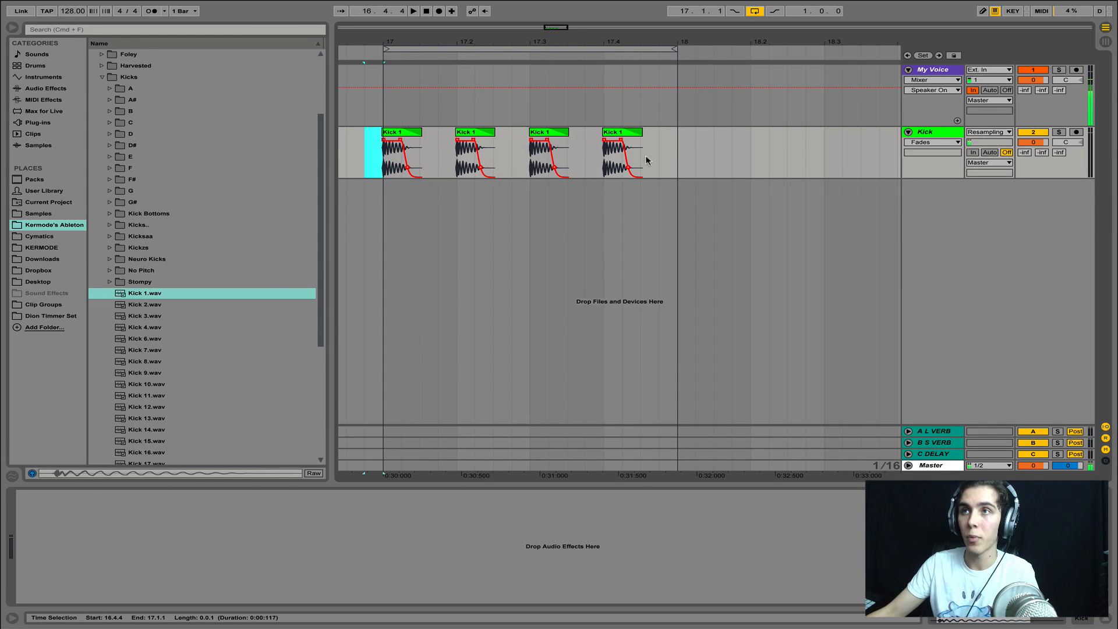
pyautogui.moveTo(662, 156); pyautogui.dragTo(714, 155)
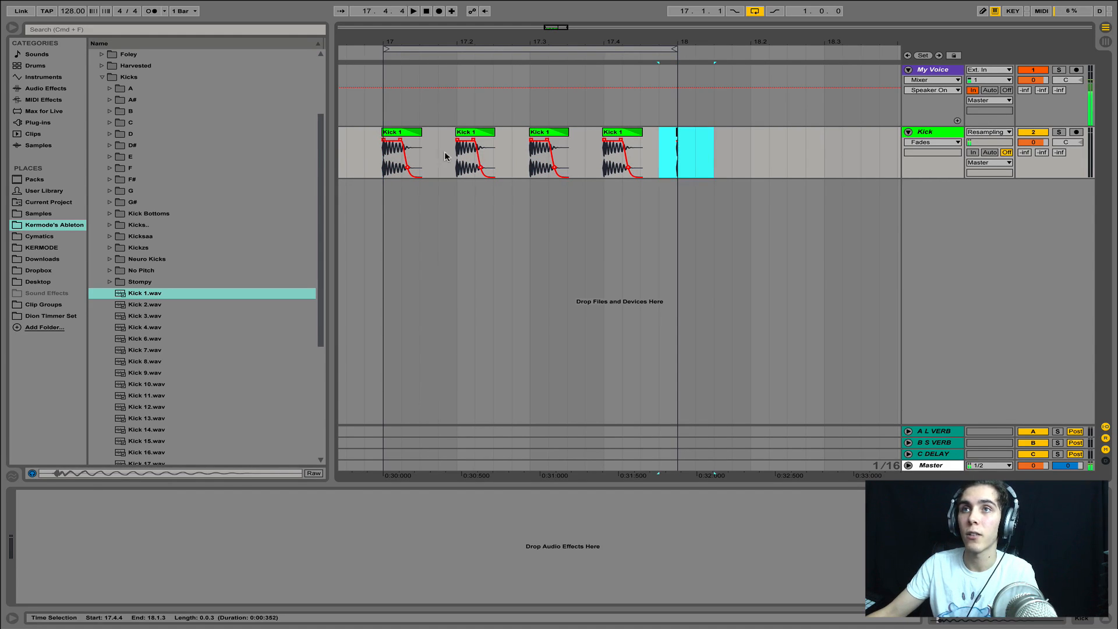
# Step: Play the looped kick pattern from the start of bar 17 and stop playback
pyautogui.click(382, 170)
pyautogui.press('space')
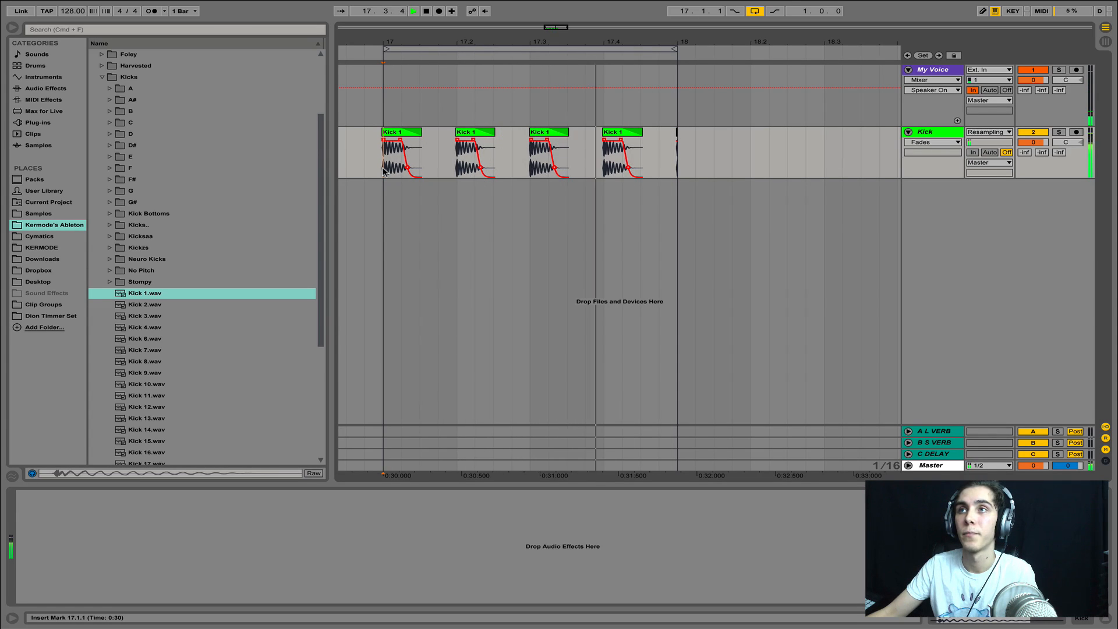
pyautogui.press('space')
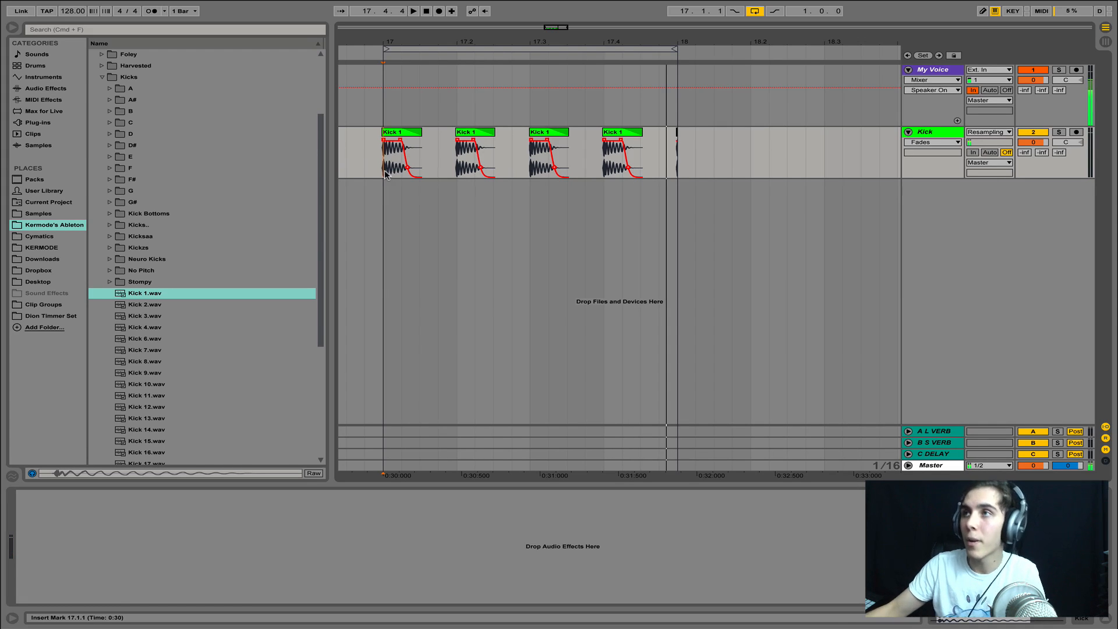
# Step: Insert a new audio track below the Kick track and name it Clap
pyautogui.click(976, 120)
pyautogui.click(951, 132)
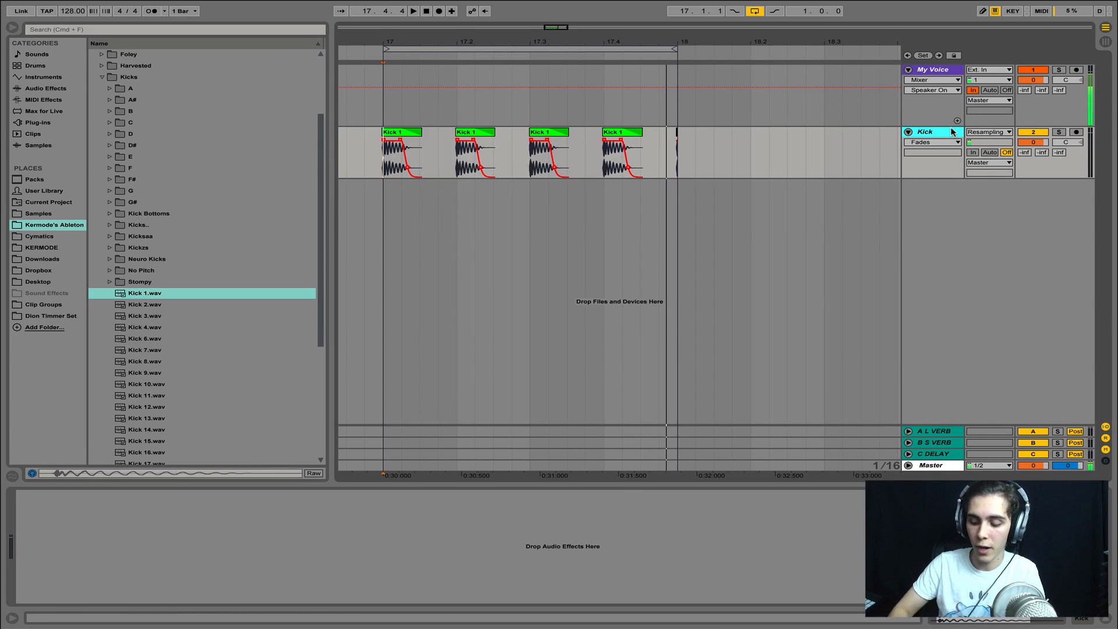
pyautogui.press('super+t')
pyautogui.press('super+r')
pyautogui.write('C')
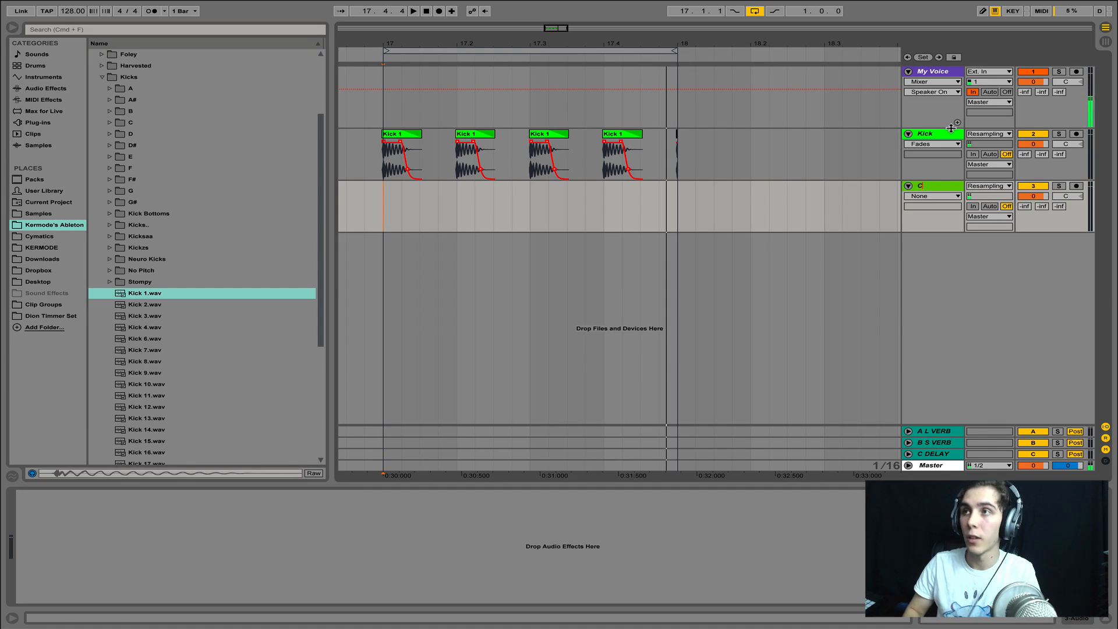
# Step: Search the sample library for "clap" and expand the Clap folder under Drums
pyautogui.click(165, 30)
pyautogui.write('clap')
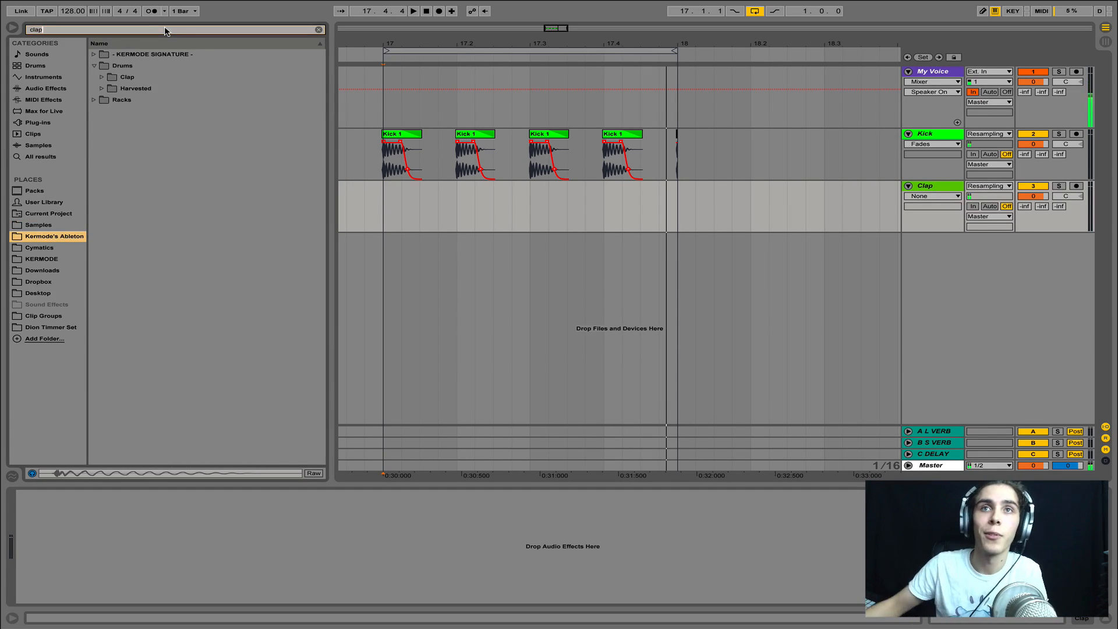
pyautogui.click(102, 77)
# Step: Audition several flam and Kermode clap samples in the Clap folder
pyautogui.click(136, 236)
pyautogui.click(146, 361)
pyautogui.scroll(-5, 147, 364)
pyautogui.click(148, 373)
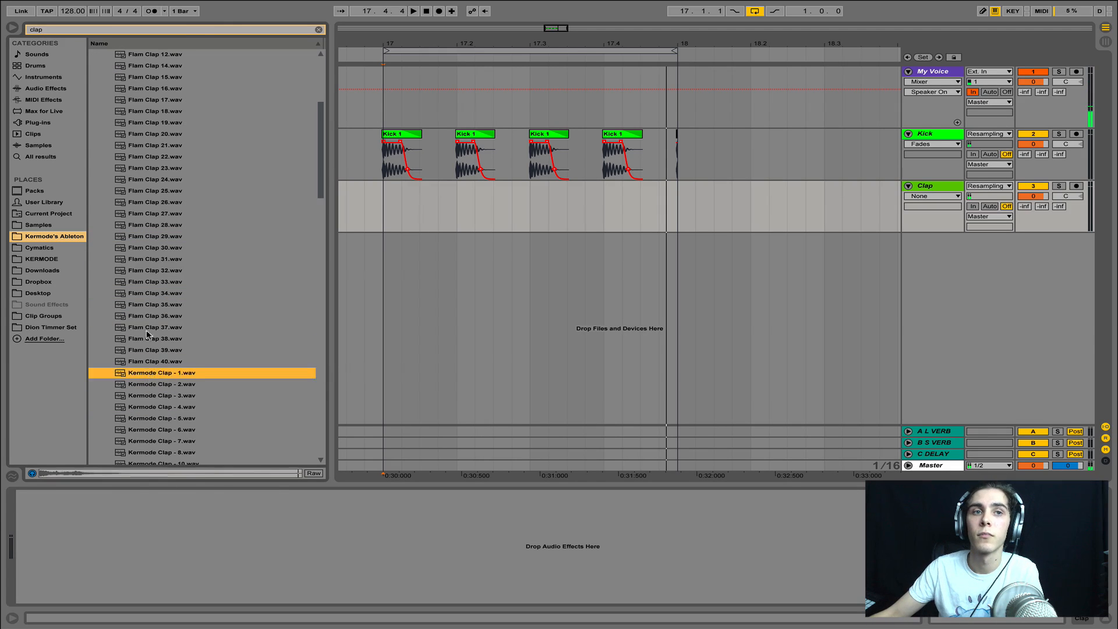
pyautogui.click(153, 362)
pyautogui.click(172, 123)
pyautogui.scroll(-5, 170, 130)
pyautogui.click(153, 372)
pyautogui.click(140, 315)
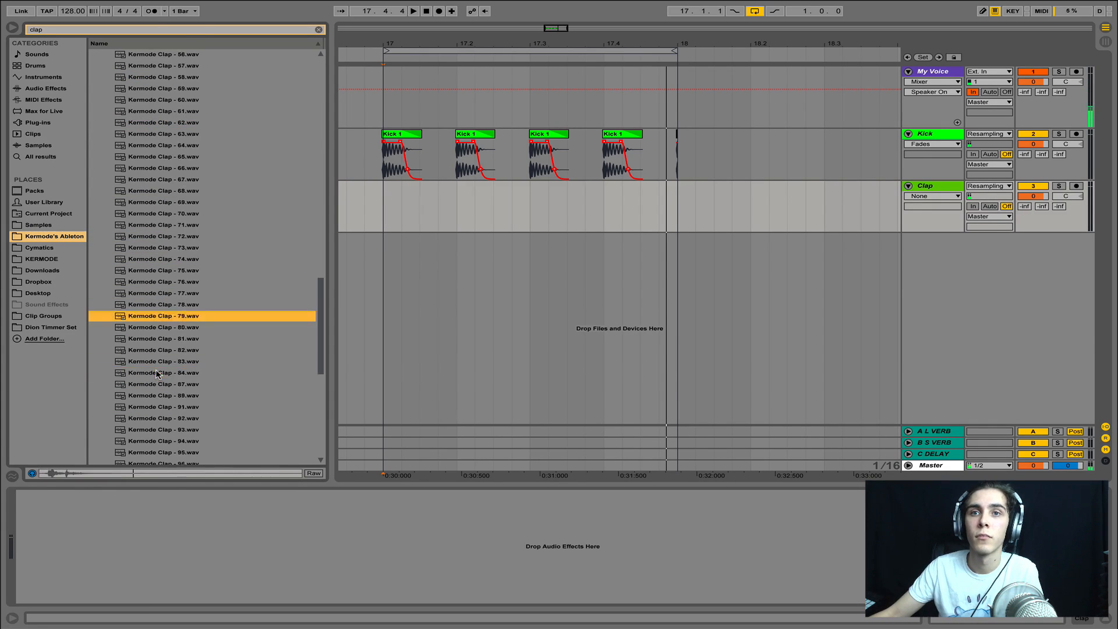
pyautogui.click(157, 374)
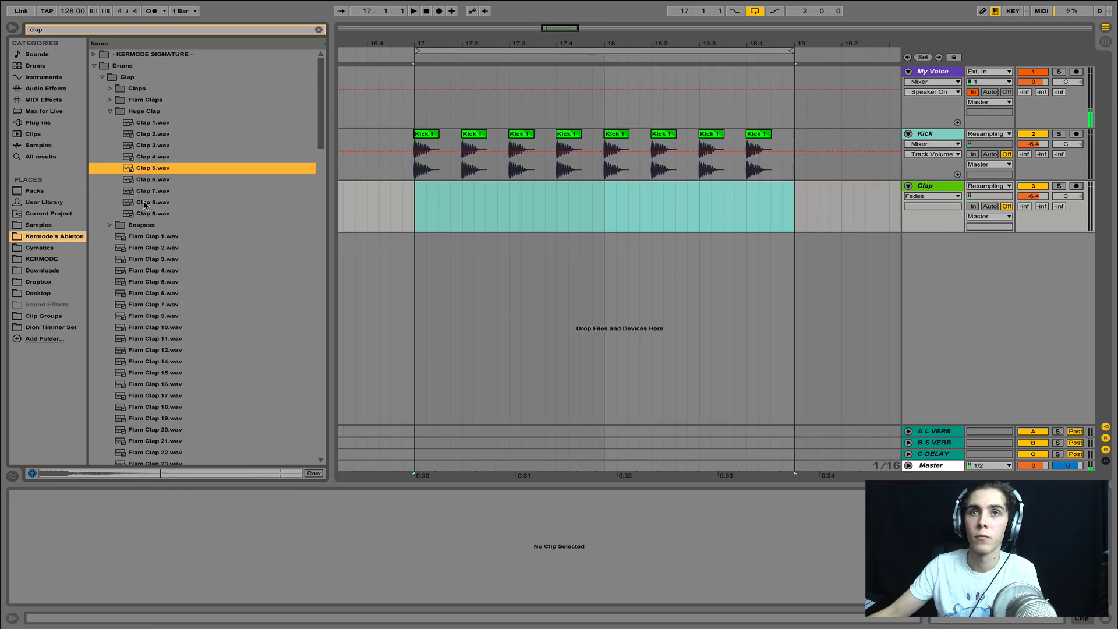
# Step: Place the Huge Clap sample Clap 9 at 17.2 on the Clap track and duplicate it at 17.4, 18.2 and 18.4
pyautogui.click(149, 202)
pyautogui.click(149, 214)
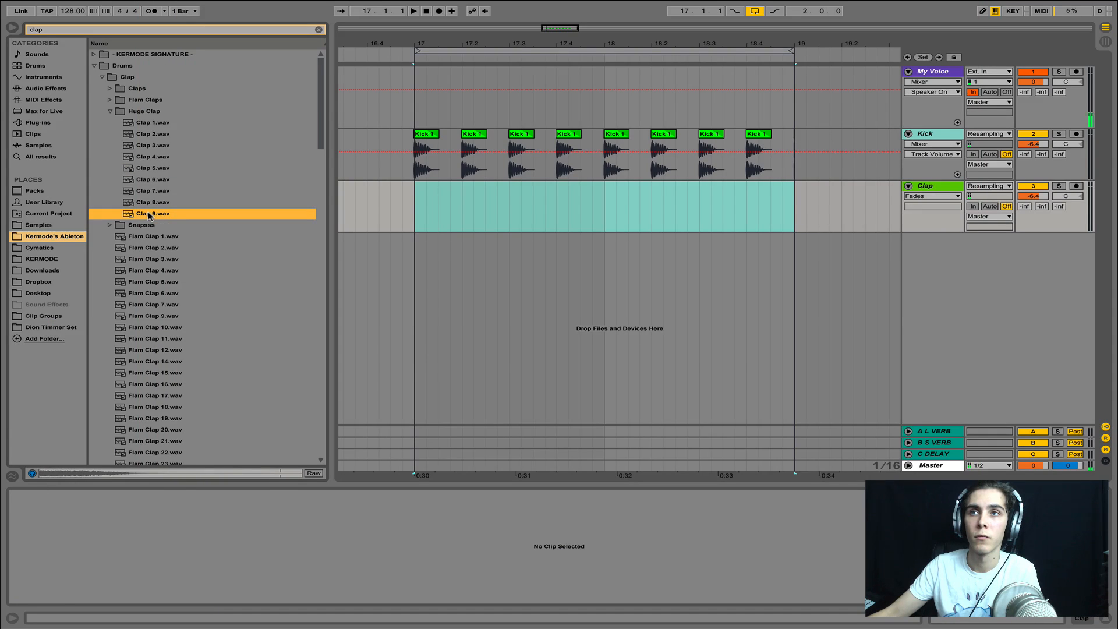
pyautogui.moveTo(150, 214); pyautogui.dragTo(477, 206)
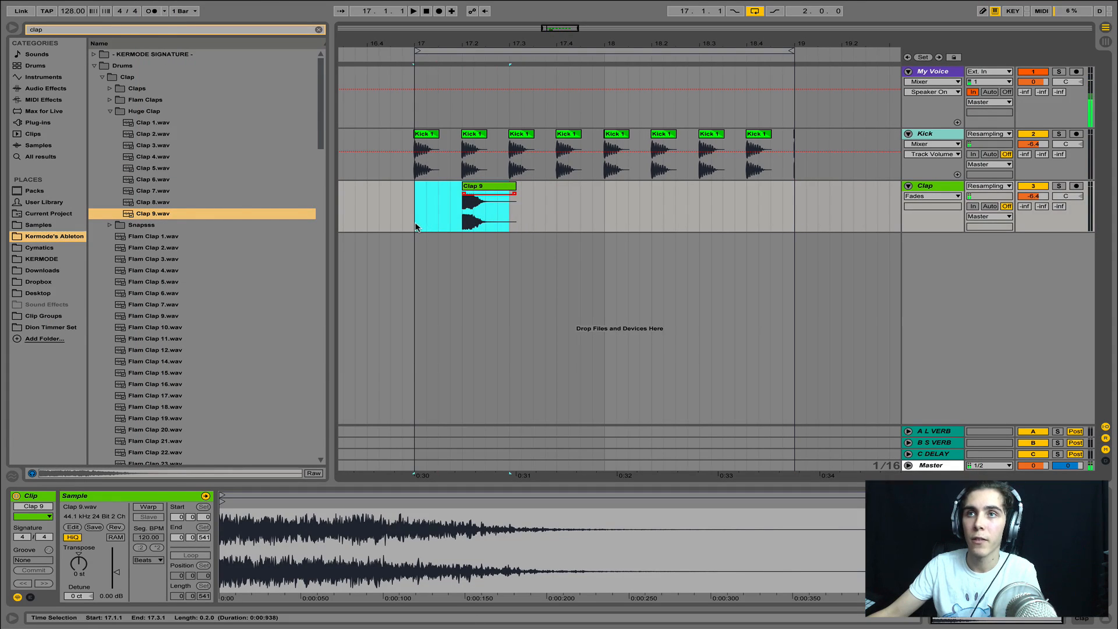
pyautogui.hotkey('ctrl', 'd')
pyautogui.hotkey('ctrl', 'd')
pyautogui.hotkey('ctrl', 'd')
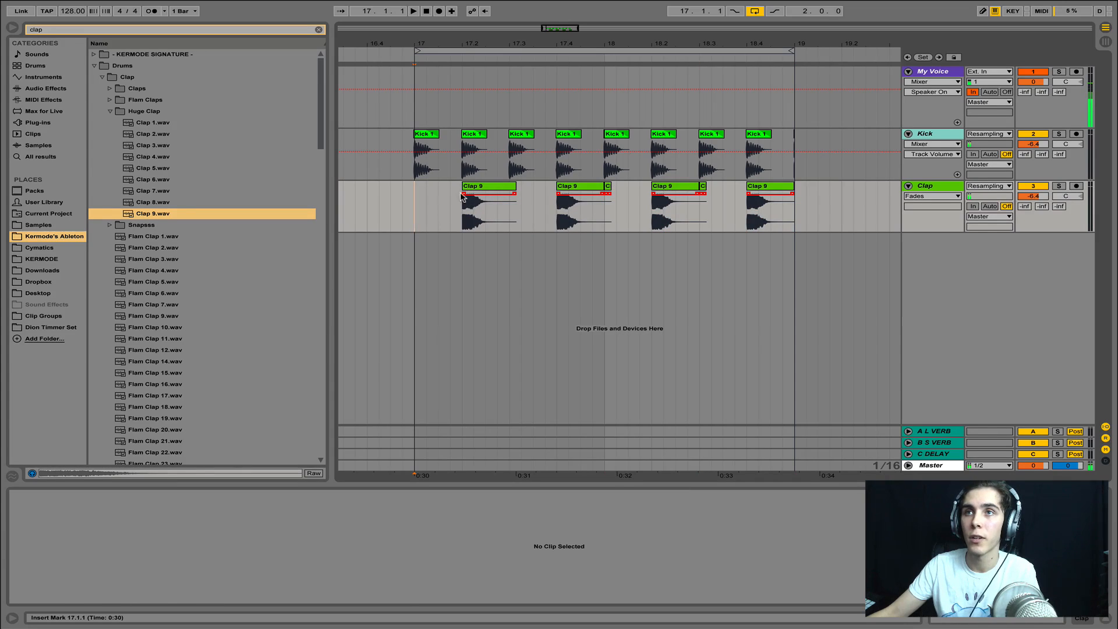
# Step: Add a short fade-in to each of the four main claps on the Clap track
pyautogui.click(464, 195)
pyautogui.moveTo(464, 193); pyautogui.dragTo(470, 193)
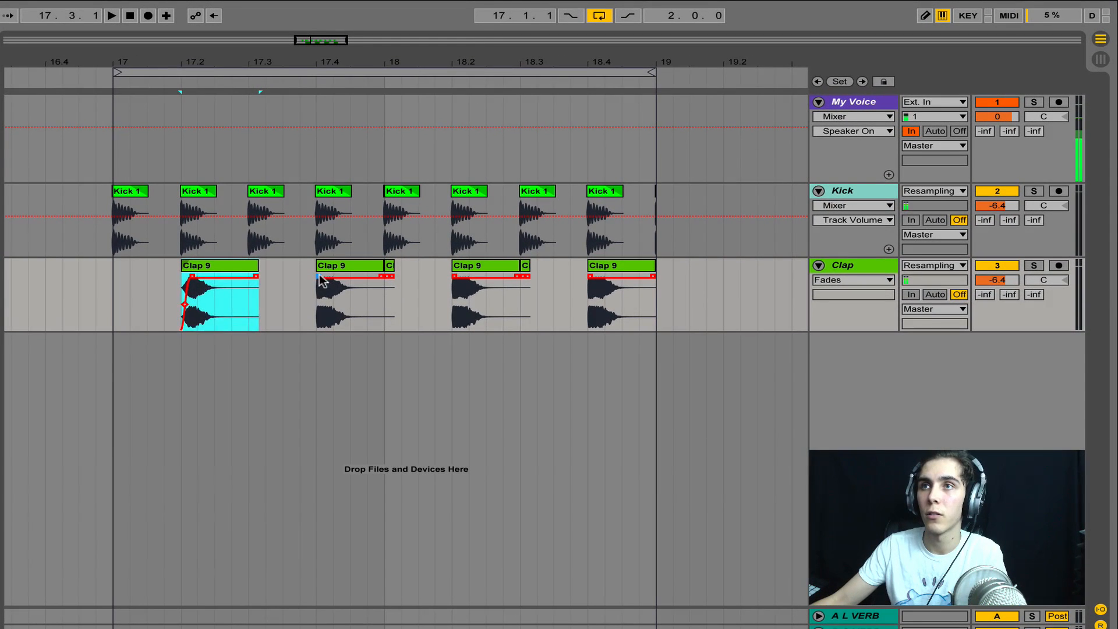
pyautogui.moveTo(558, 193); pyautogui.dragTo(565, 194)
pyautogui.moveTo(454, 276); pyautogui.dragTo(459, 275)
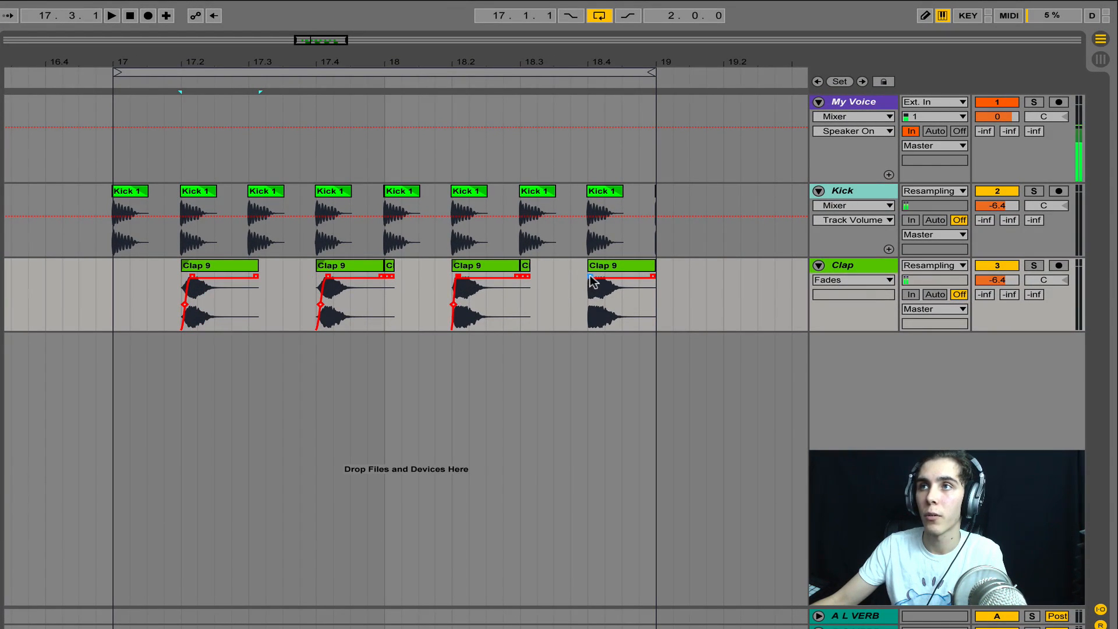
pyautogui.moveTo(591, 277); pyautogui.dragTo(594, 276)
# Step: Play the combined kick and clap pattern from the start of bar 17 and stop playback
pyautogui.click(229, 269)
pyautogui.click(113, 278)
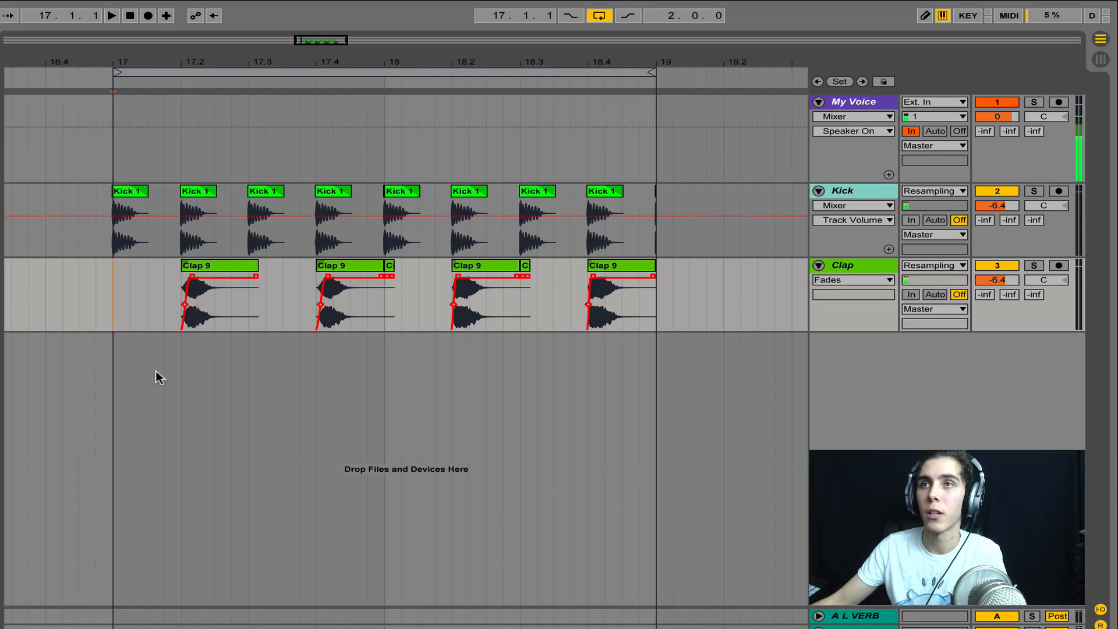
pyautogui.press('space')
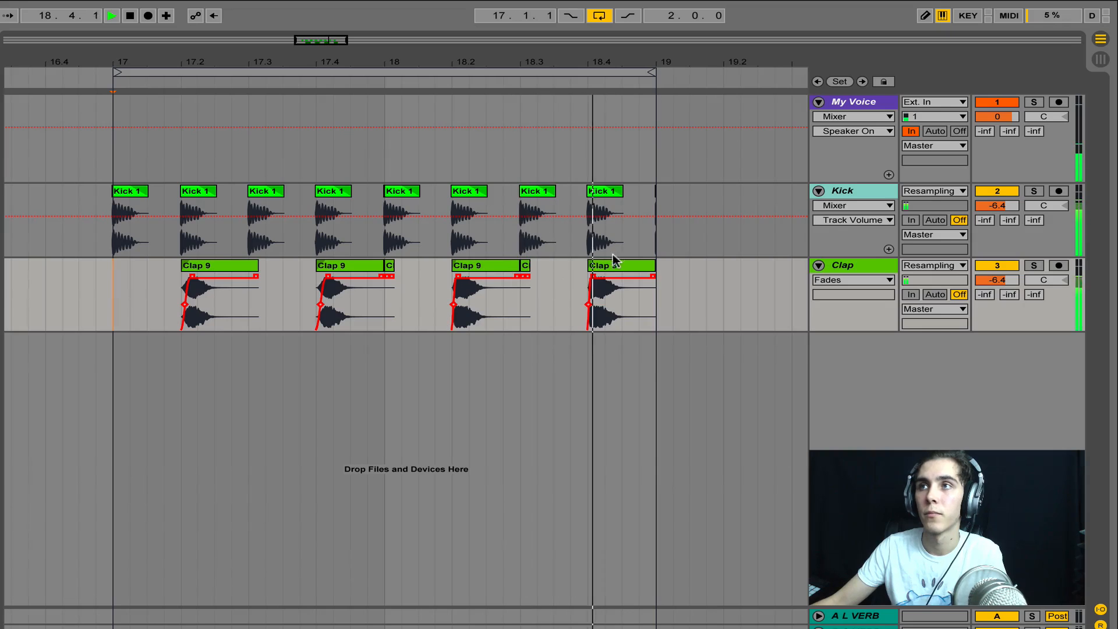
pyautogui.click(620, 297)
pyautogui.press('space')
# Step: Delete the leftover clap sliver at 18.3 and consolidate the last clap at 18.4 into its own clip
pyautogui.click(526, 267)
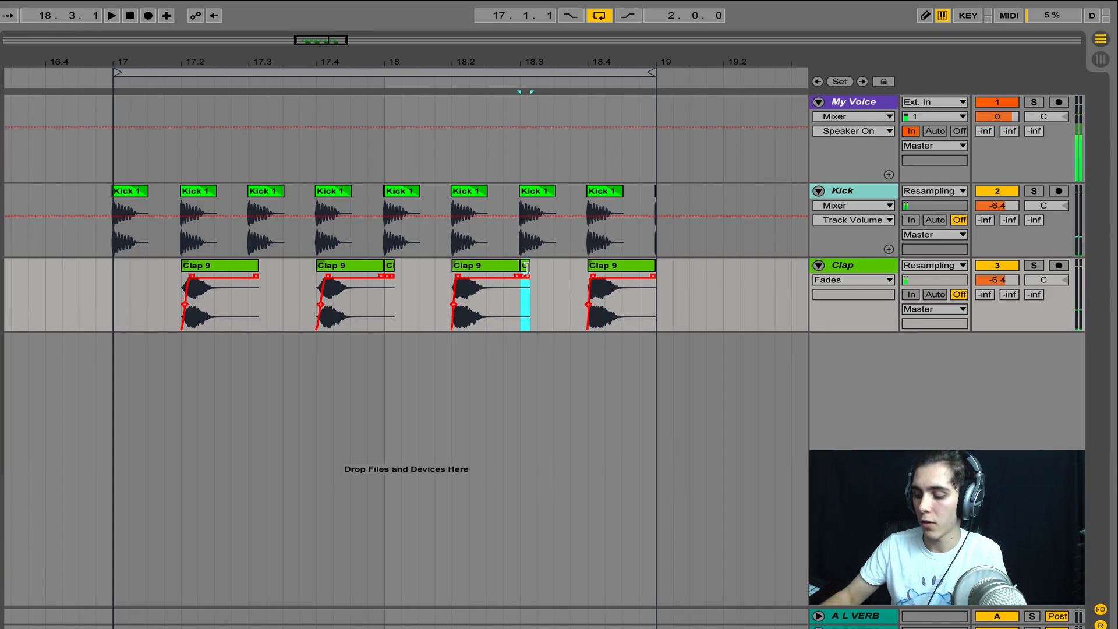
pyautogui.press('Delete')
pyautogui.click(622, 288)
pyautogui.click(613, 269)
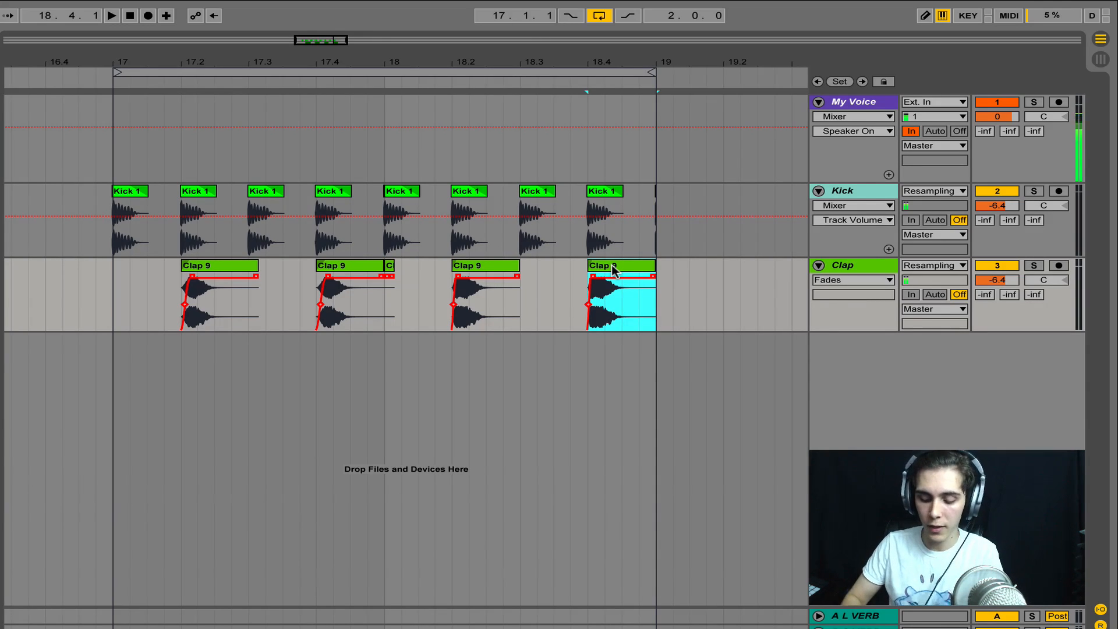
pyautogui.hotkey('ctrl', 'j')
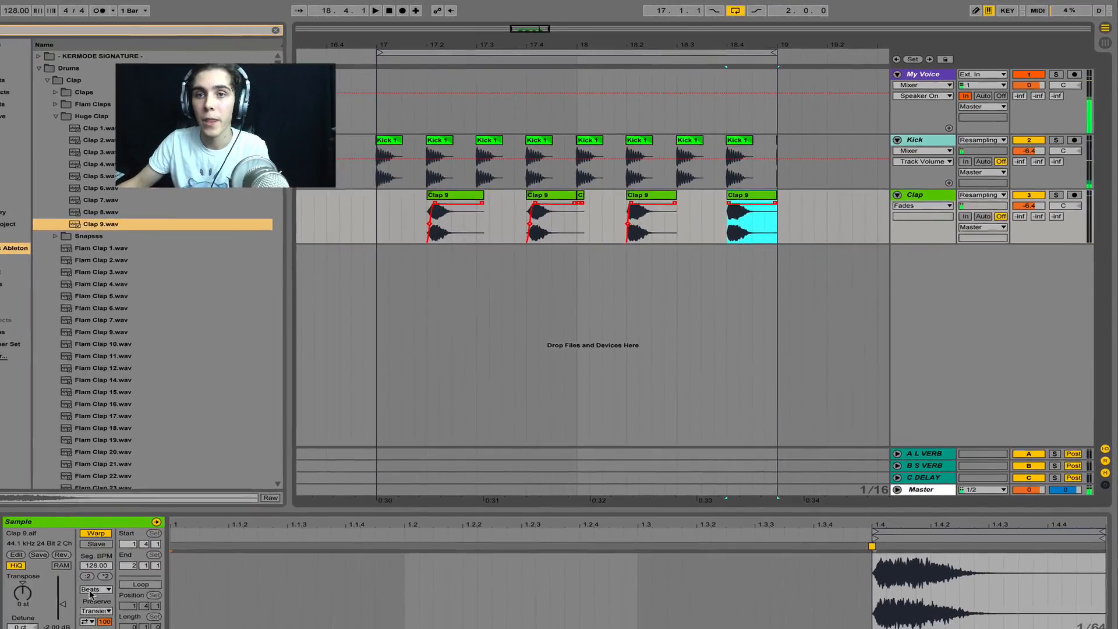
# Step: Stretch the consolidated last clap by setting its warp mode to Complex and its segment tempo to 256 BPM
pyautogui.click(149, 559)
pyautogui.click(153, 607)
pyautogui.click(156, 547)
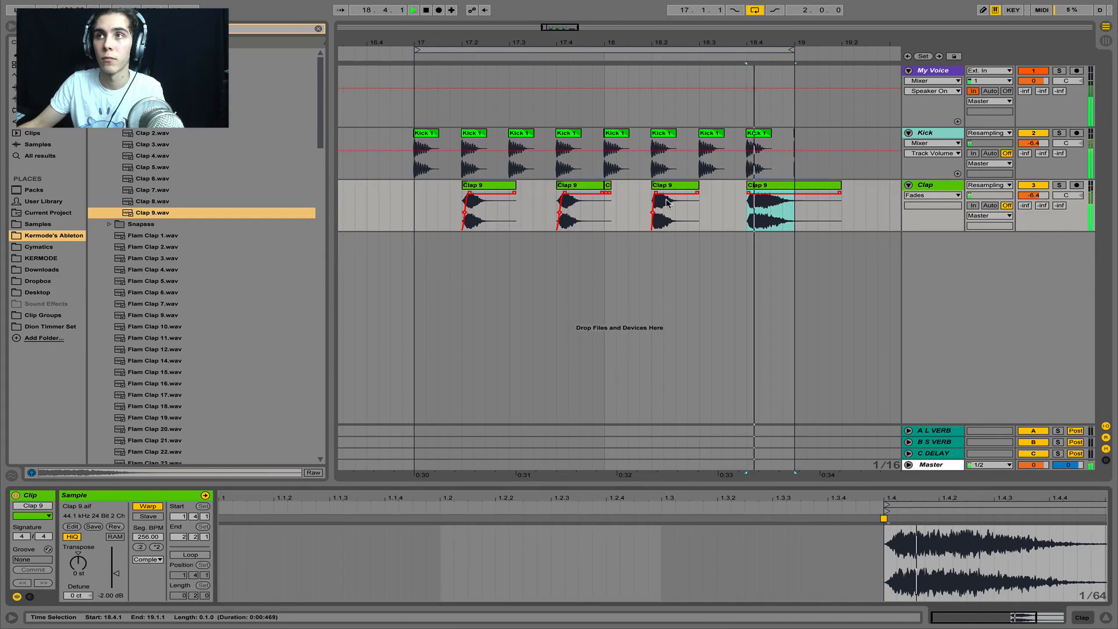
# Step: Copy the beginning of the unstretched clap at 18.2 and paste it over the start of the stretched clap at 18.4
pyautogui.click(652, 226)
pyautogui.press('super+c')
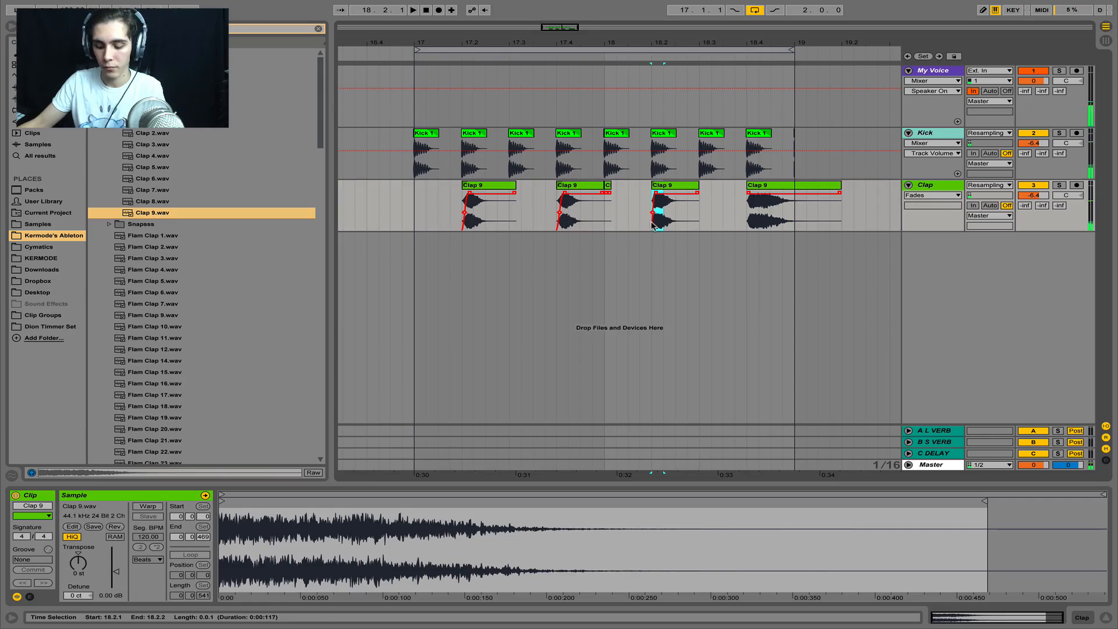
pyautogui.click(775, 185)
pyautogui.press('super+v')
# Step: Try deleting the clap section from 18.4.2 to just past 18.4.3, and undo the deletion
pyautogui.moveTo(758, 186)
pyautogui.mouseDown()
pyautogui.moveTo(780, 186)
pyautogui.moveTo(759, 186)
pyautogui.mouseUp()
pyautogui.press('space')
pyautogui.press('space')
pyautogui.press('Delete')
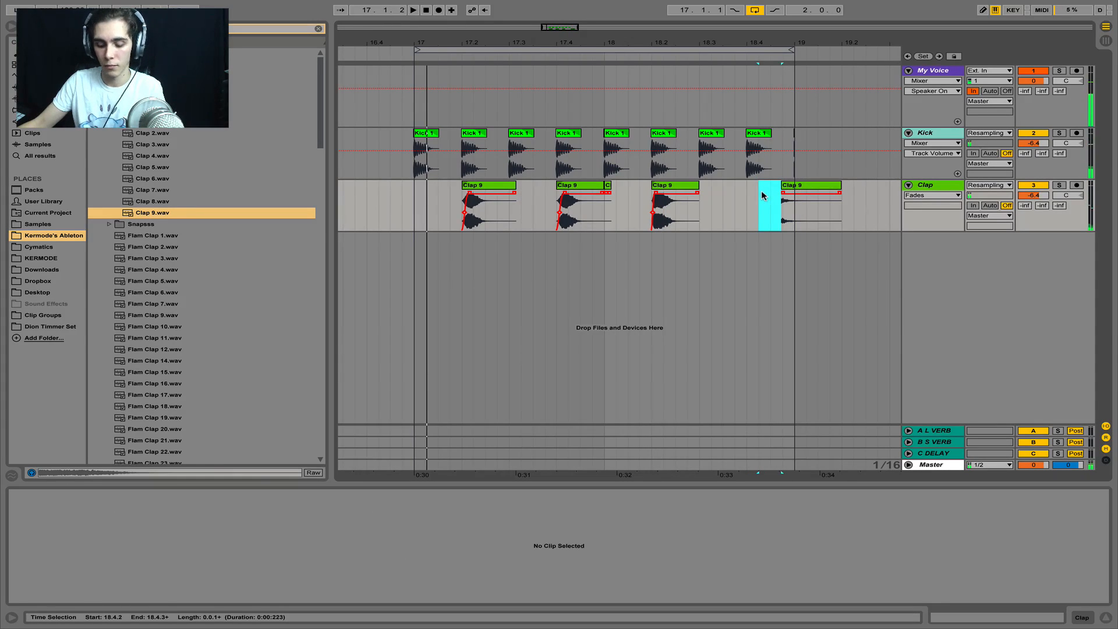
pyautogui.press('super+z')
pyautogui.press('super+z')
# Step: Crossfade the pasted clap into the stretched clap from near the start of 18.4 and audition the transition
pyautogui.press('space')
pyautogui.press('space')
pyautogui.moveTo(782, 192); pyautogui.dragTo(749, 194)
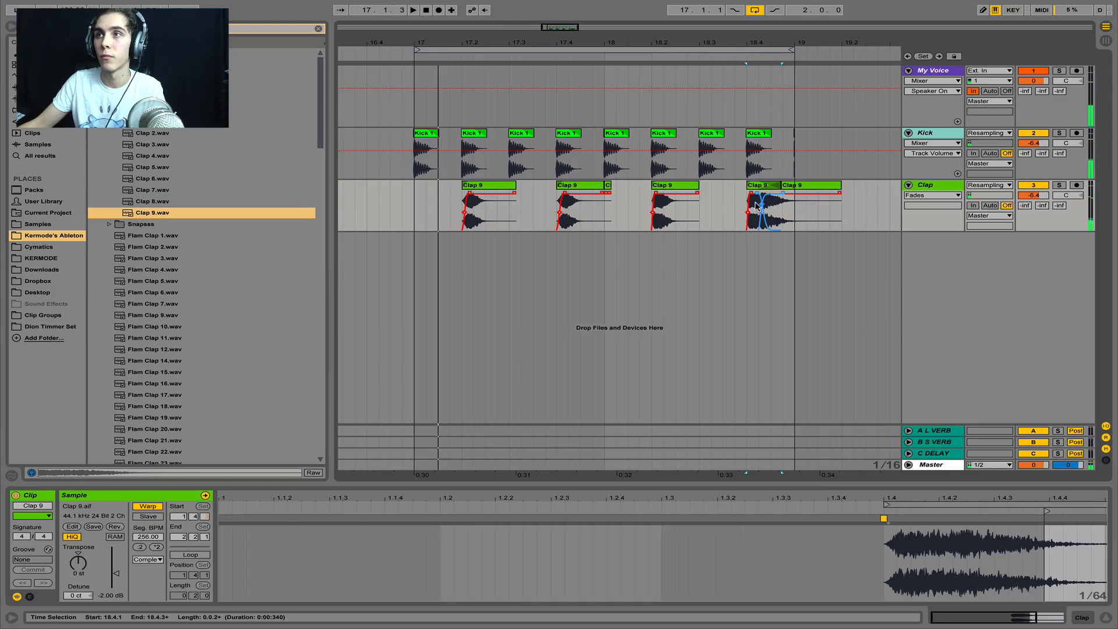
pyautogui.press('space')
pyautogui.press('space')
pyautogui.press('space')
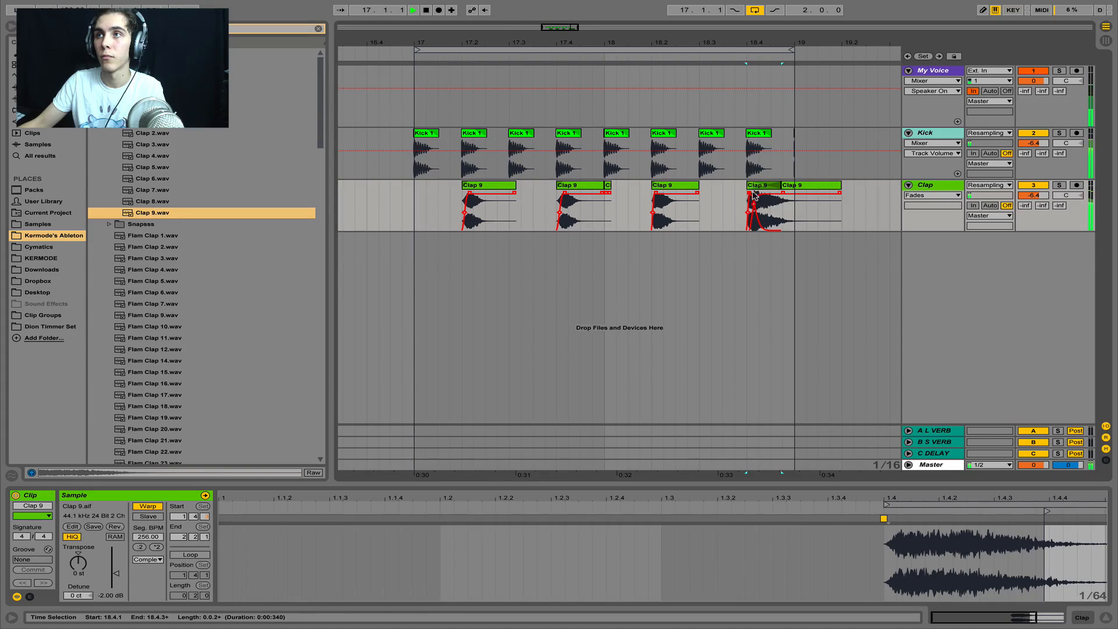
pyautogui.press('space')
# Step: Add a warp marker at beat 2 in the stretched clap's sample, move it to about 2.1.2, and play the pattern
pyautogui.click(756, 185)
pyautogui.press('space')
pyautogui.press('space')
pyautogui.click(793, 185)
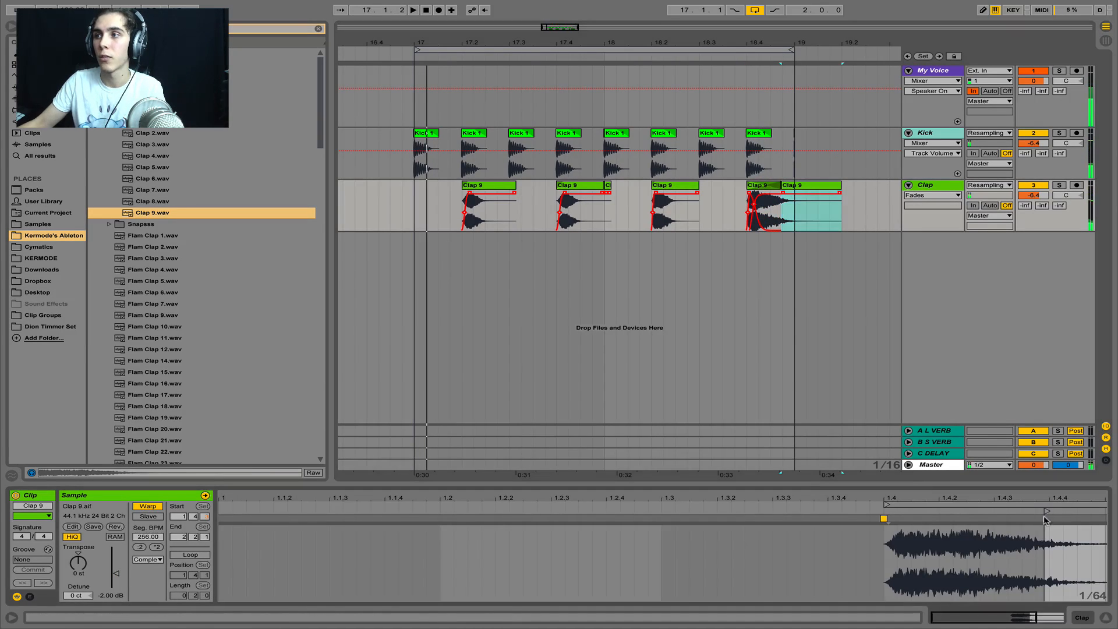
pyautogui.moveTo(1046, 501); pyautogui.dragTo(1039, 472)
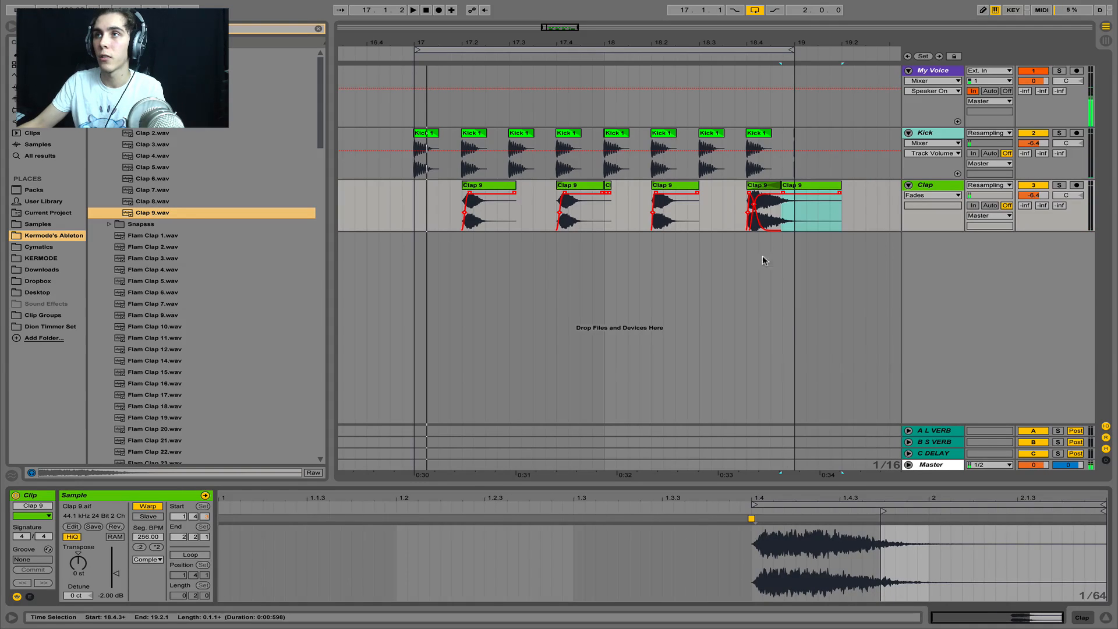
pyautogui.click(1006, 507)
pyautogui.doubleClick(933, 519)
pyautogui.moveTo(933, 519); pyautogui.dragTo(984, 520)
pyautogui.press('space')
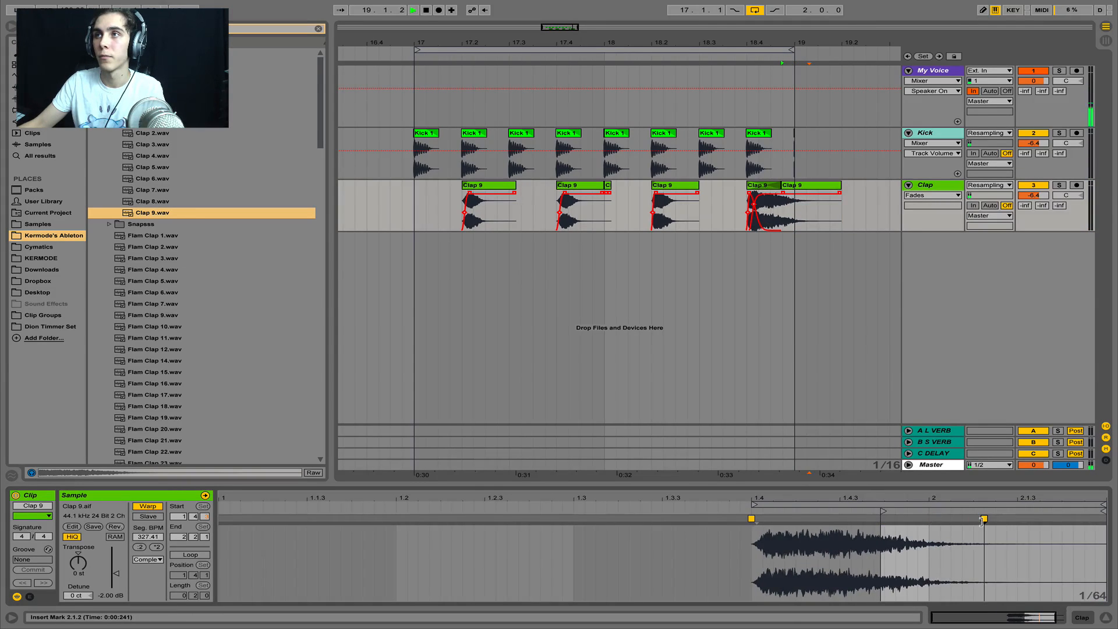
pyautogui.click(756, 185)
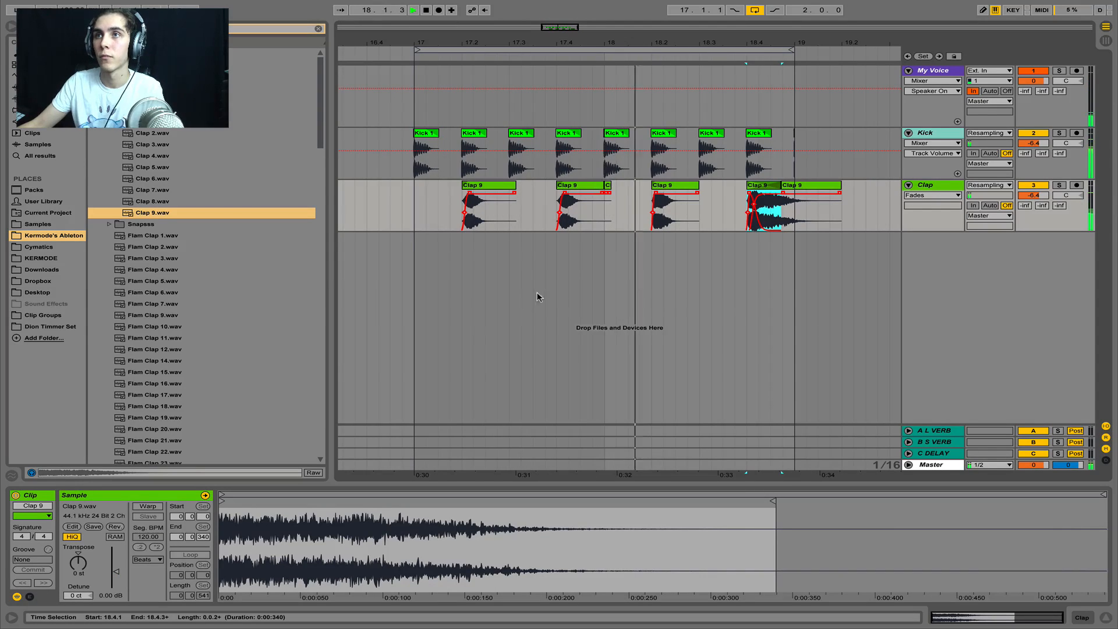
pyautogui.press('space')
# Step: Copy the clap section between 17.4.2 and 17.4.3 to 17.3.3, and play the pattern from the start of bar 17
pyautogui.click(567, 223)
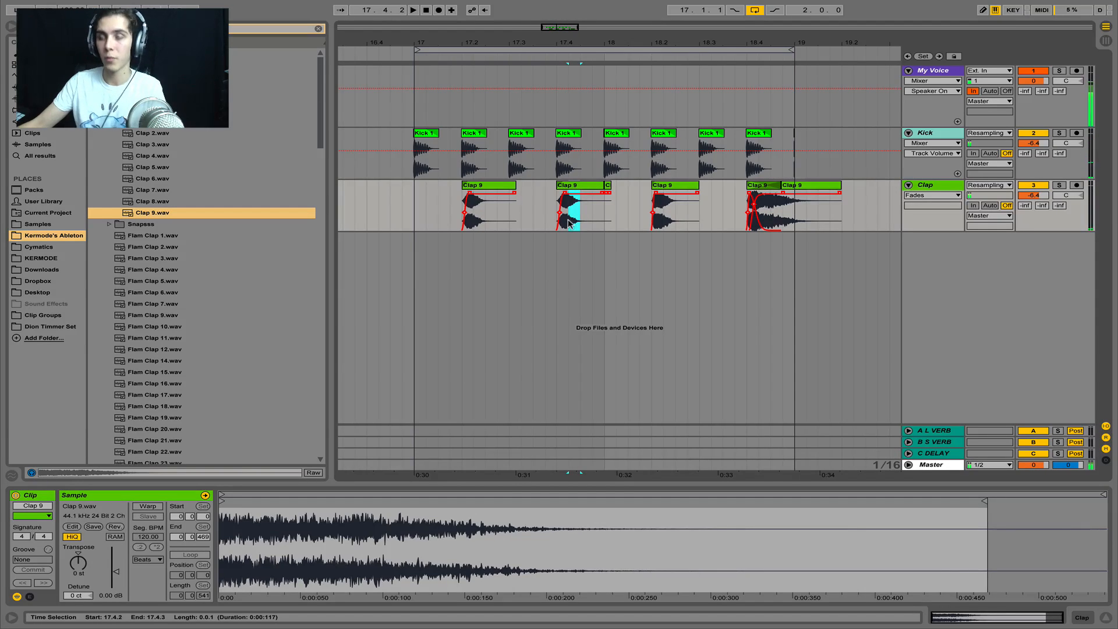
pyautogui.click(533, 205)
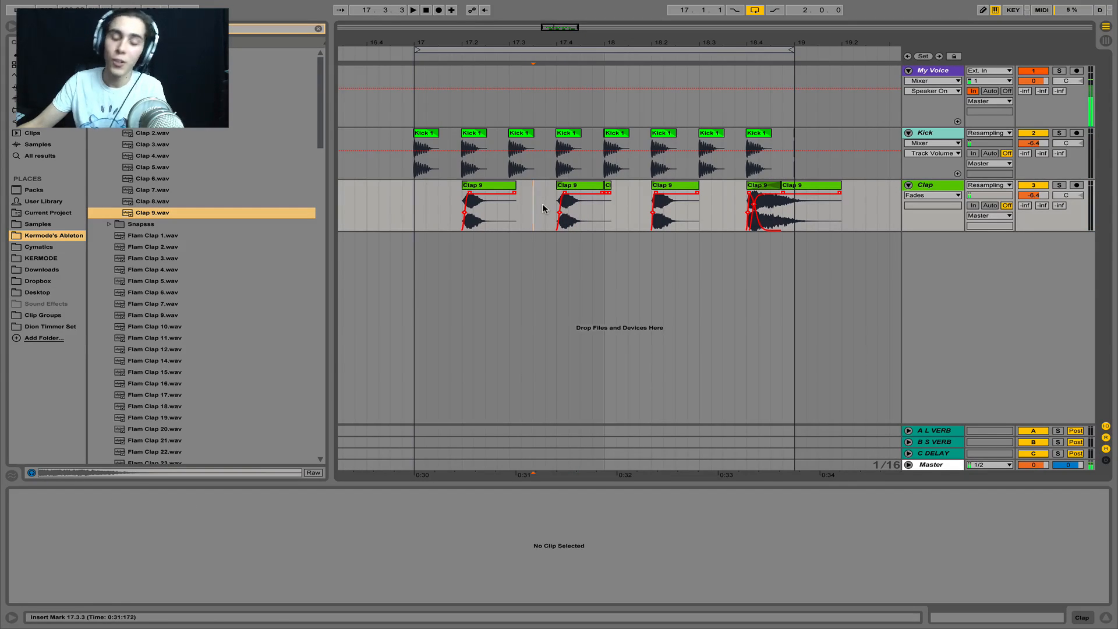
pyautogui.hotkey('ctrl', 'v')
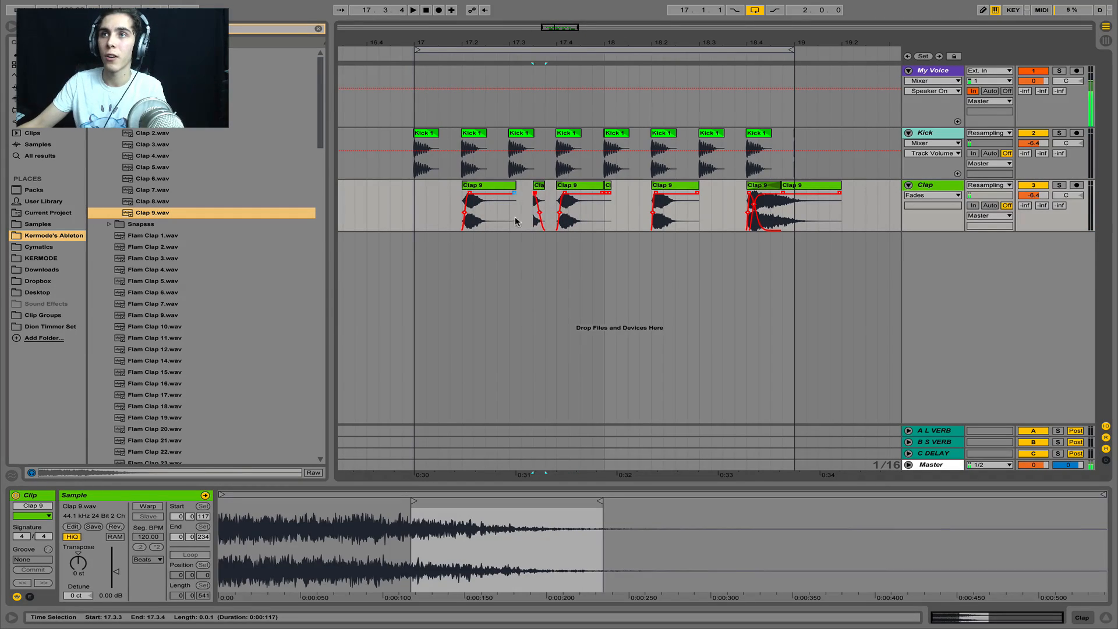
pyautogui.click(516, 219)
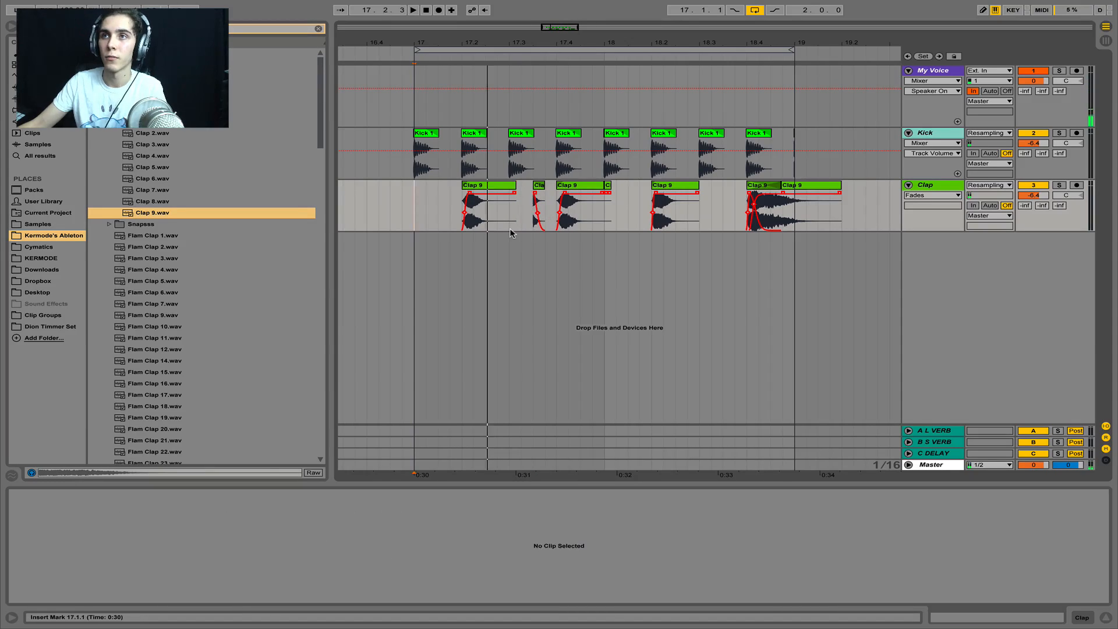
pyautogui.press('space')
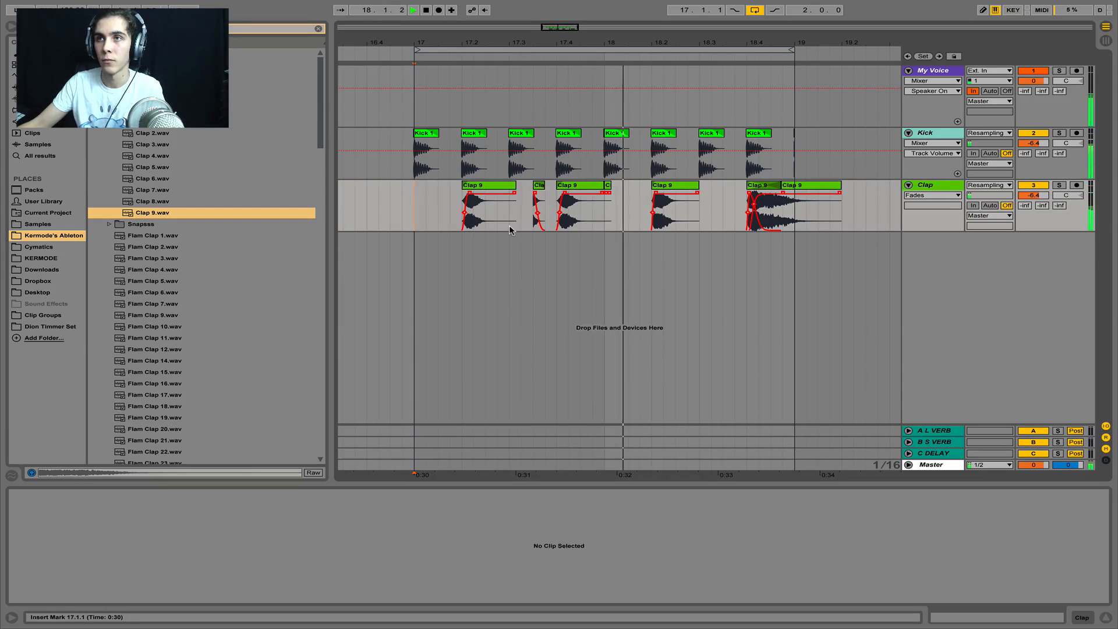
pyautogui.press('space')
# Step: Move the first clap's tail and the short extra clap from 17.3.1 to 18.3.1, and play the pattern from bar 17
pyautogui.moveTo(513, 223)
pyautogui.mouseDown()
pyautogui.moveTo(551, 217)
pyautogui.moveTo(513, 218)
pyautogui.mouseUp()
pyautogui.hotkey('ctrl', 'x')
pyautogui.click(700, 207)
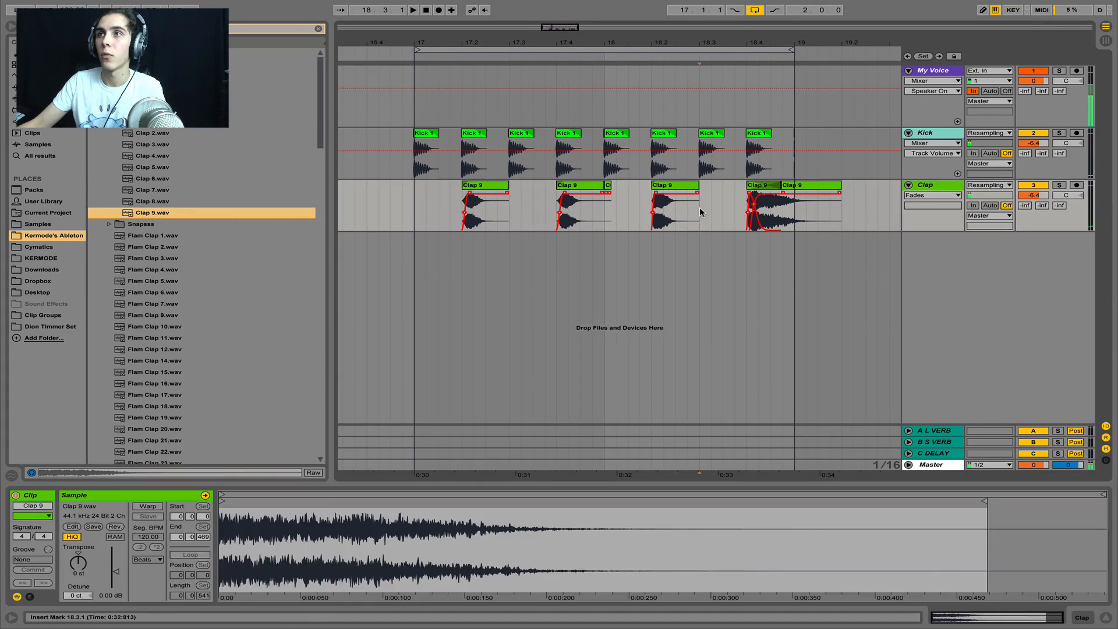
pyautogui.hotkey('ctrl', 'v')
pyautogui.click(409, 213)
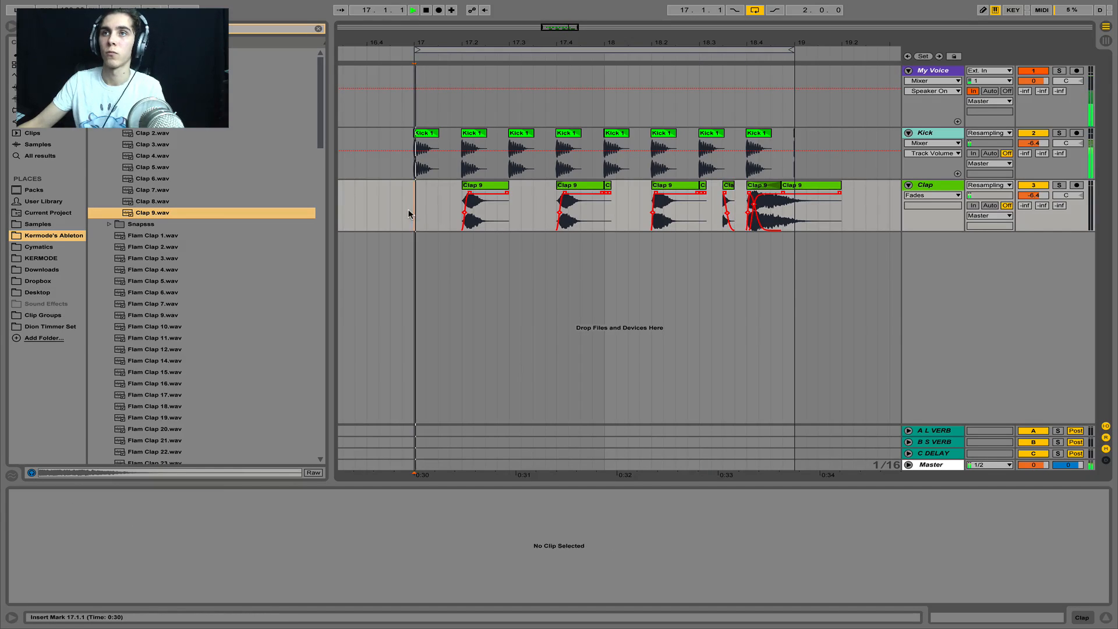
pyautogui.press('space')
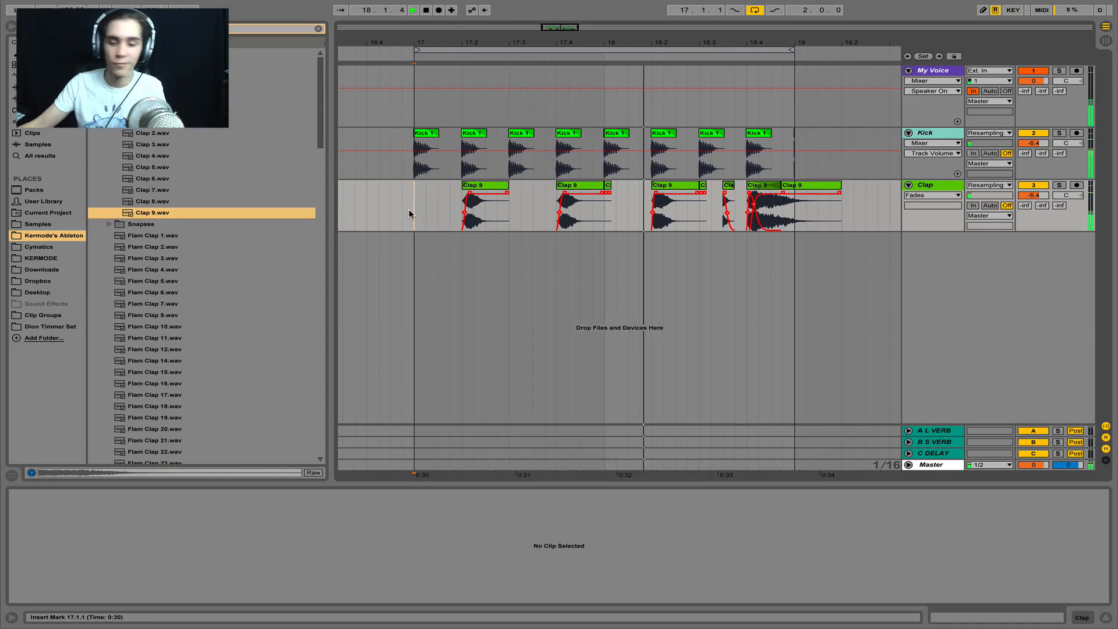
pyautogui.press('space')
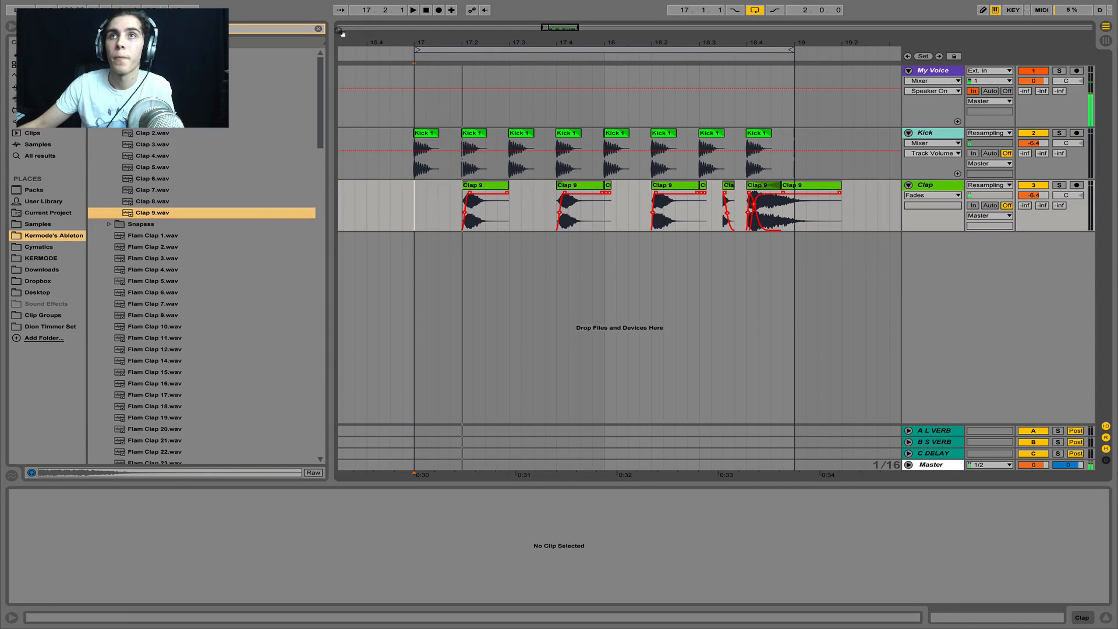
# Step: Clear the clap search and search the sample library for "fill"
pyautogui.click(319, 29)
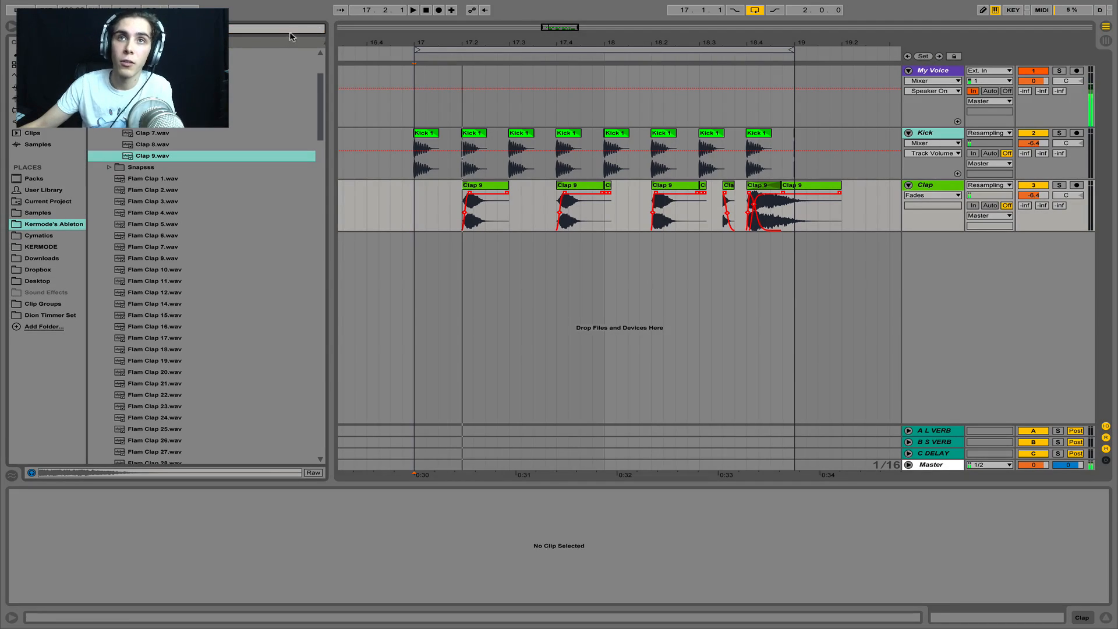
pyautogui.scroll(3, 188, 137)
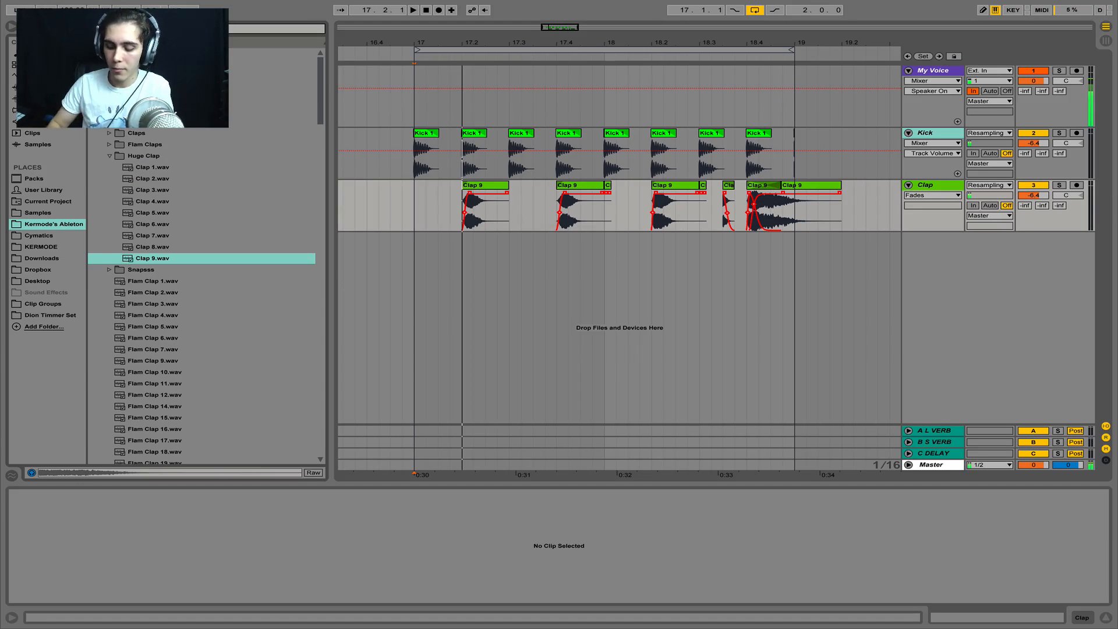
pyautogui.hotkey('ctrl', 'f')
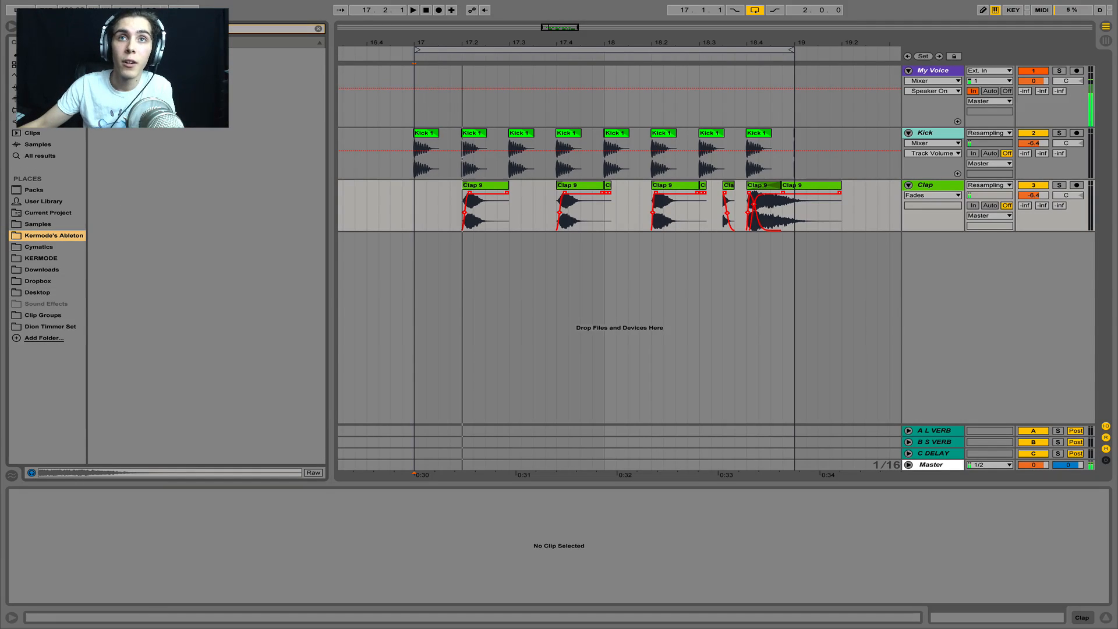
pyautogui.write('fill')
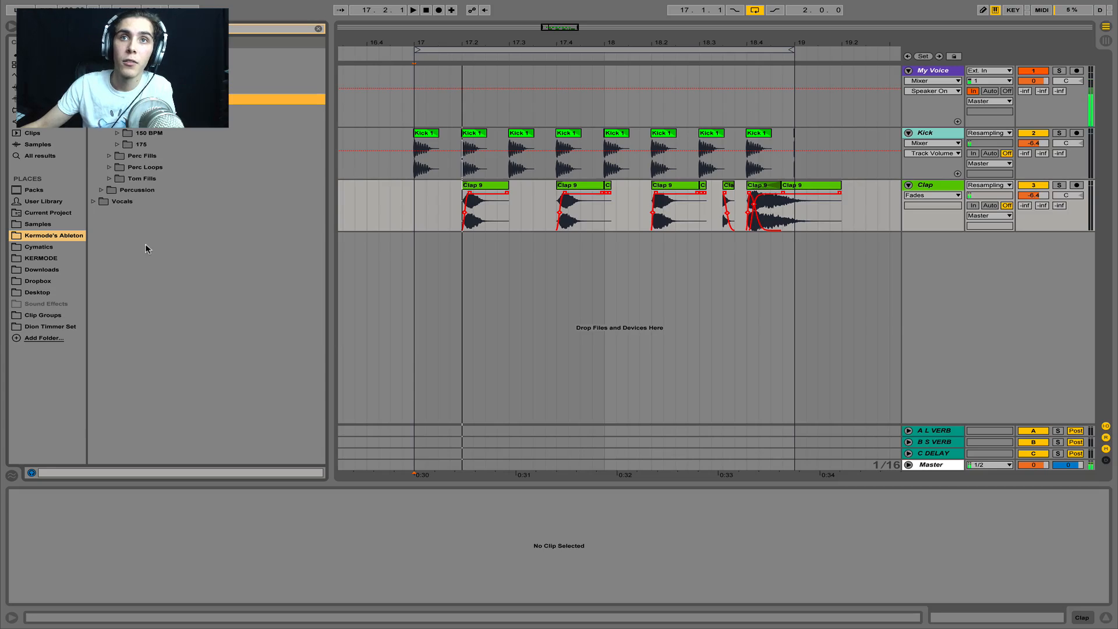
# Step: Audition hat loops in the 128 folder of the sample library, from Kermode Hat Loop 53 through 80
pyautogui.click(117, 110)
pyautogui.click(186, 305)
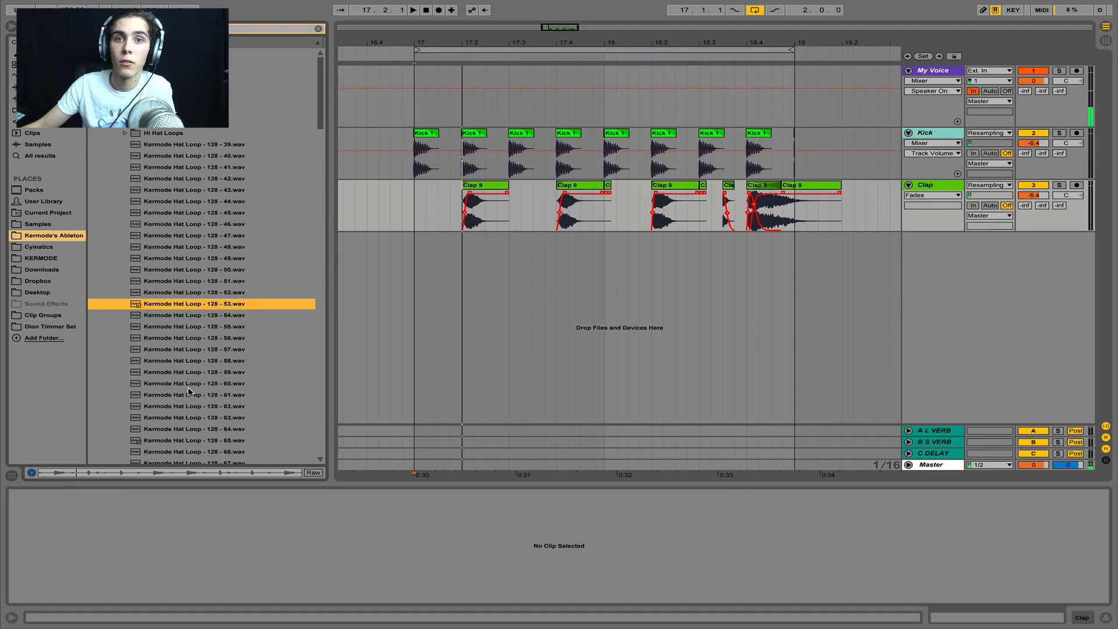
pyautogui.moveTo(188, 387); pyautogui.dragTo(188, 390)
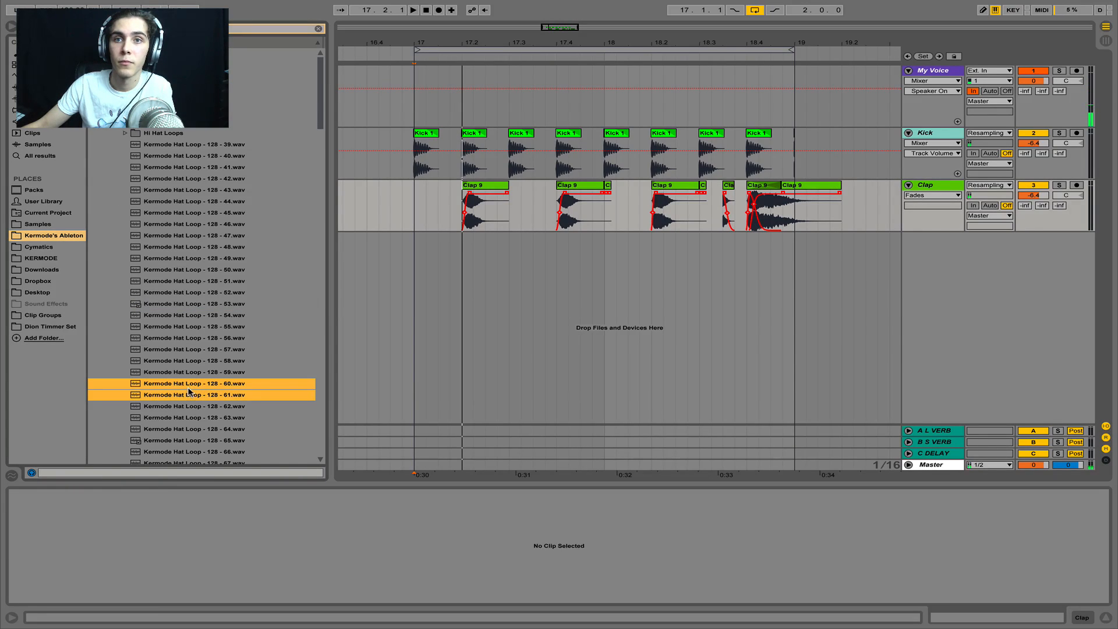
pyautogui.click(188, 388)
pyautogui.click(197, 406)
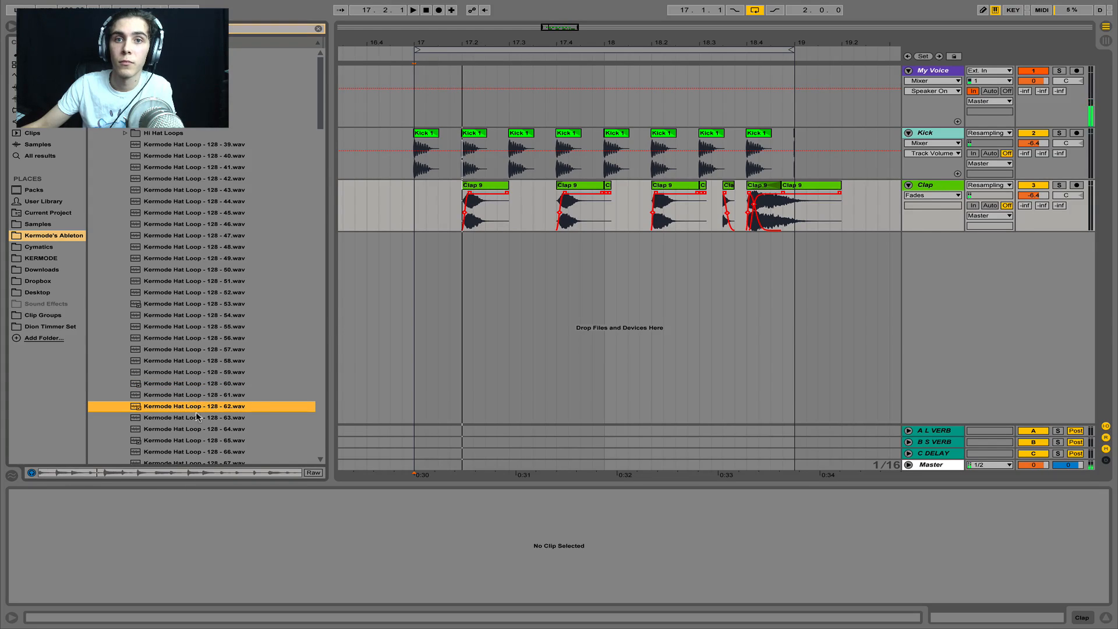
pyautogui.click(191, 417)
pyautogui.scroll(-3, 189, 410)
pyautogui.click(189, 409)
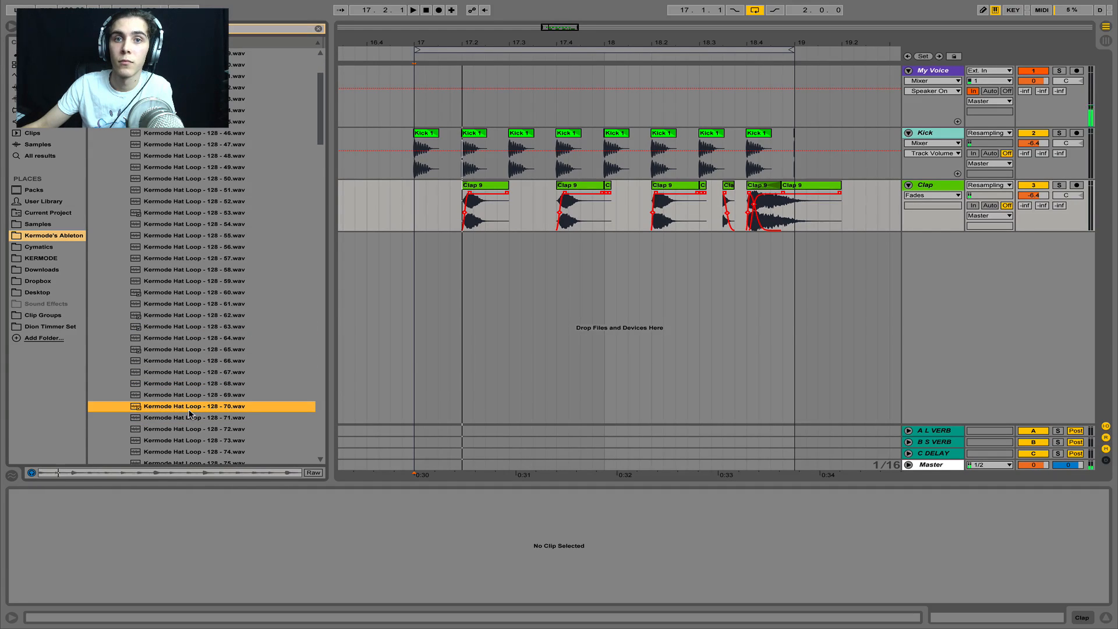
pyautogui.scroll(-2, 189, 412)
pyautogui.click(189, 407)
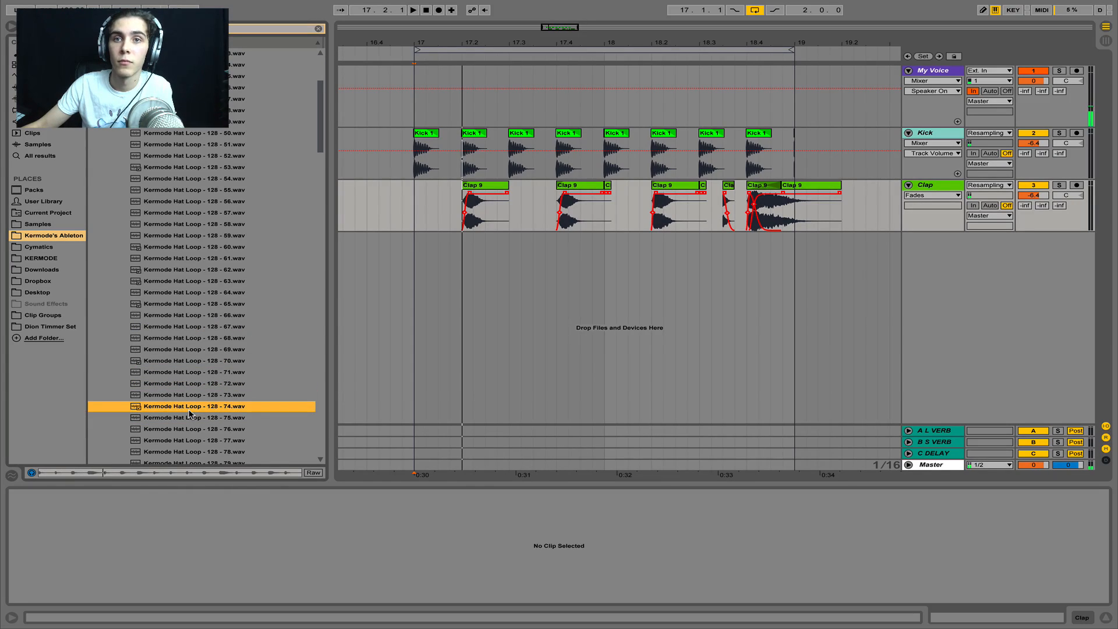
pyautogui.scroll(-2, 188, 413)
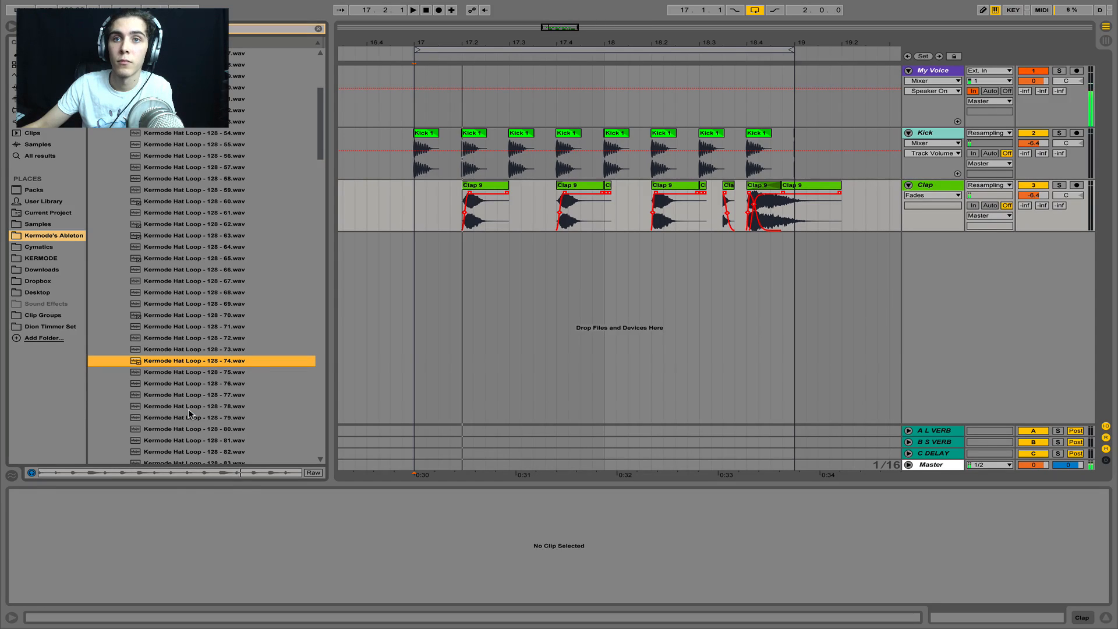
pyautogui.click(189, 410)
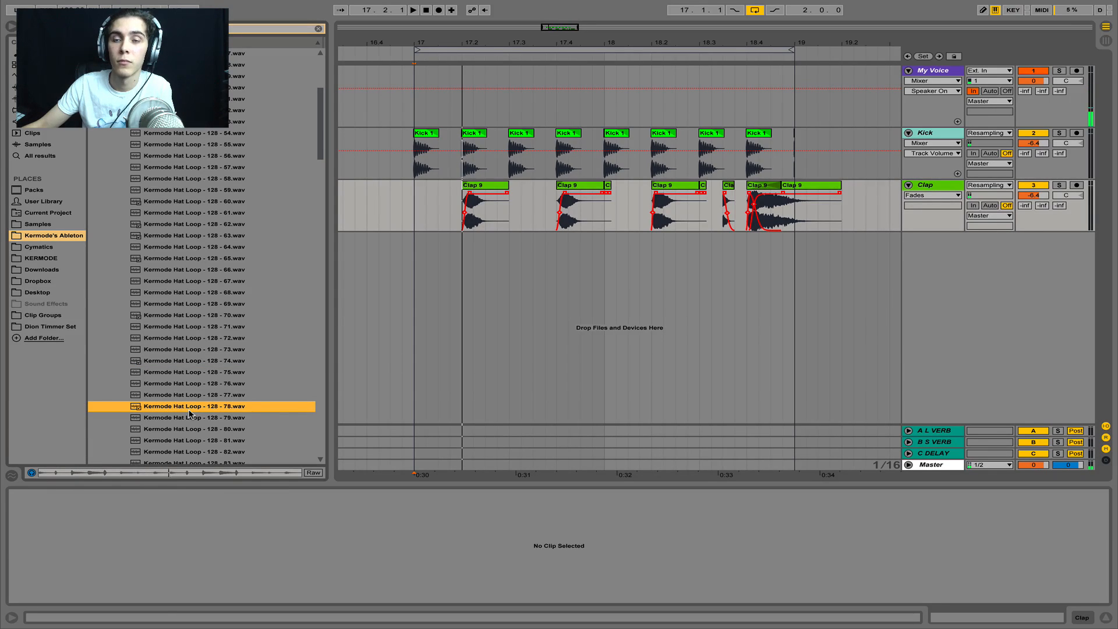
pyautogui.click(198, 429)
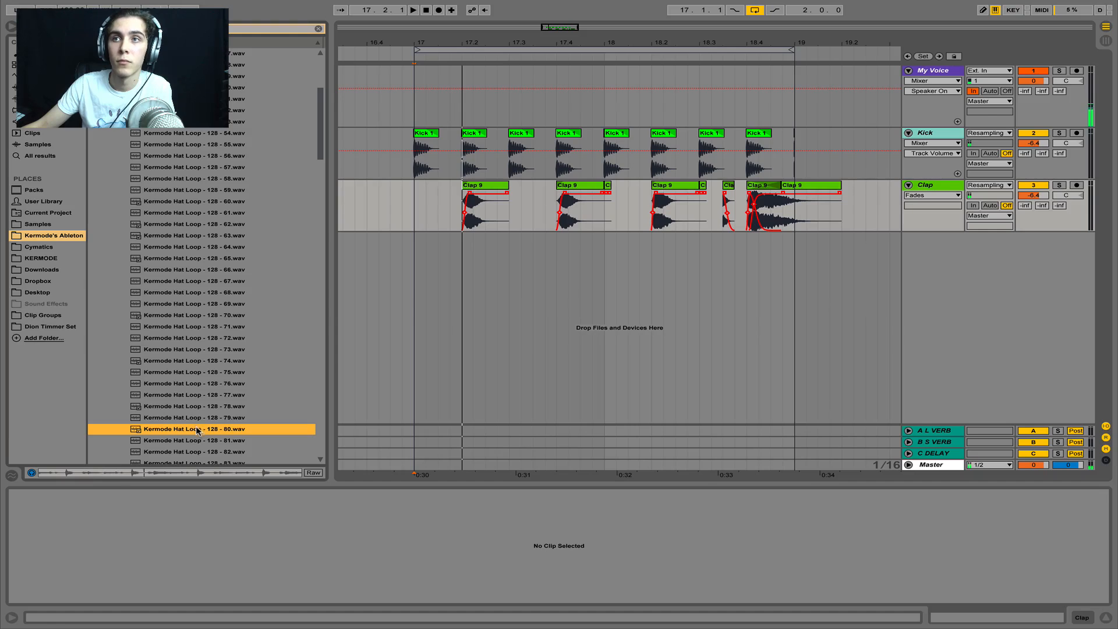
# Step: Place Kermode Hat Loop - 128 - 80 on a new audio track at bar 17, play it, and lower the track volume to -3.4 dB
pyautogui.moveTo(199, 431); pyautogui.dragTo(426, 273)
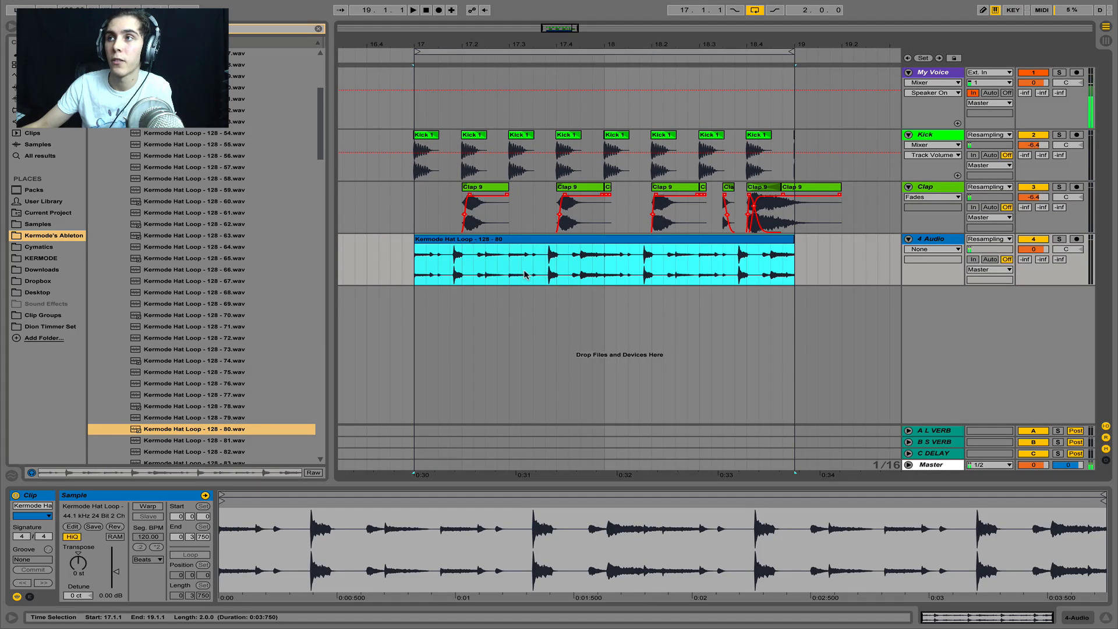
pyautogui.press('space')
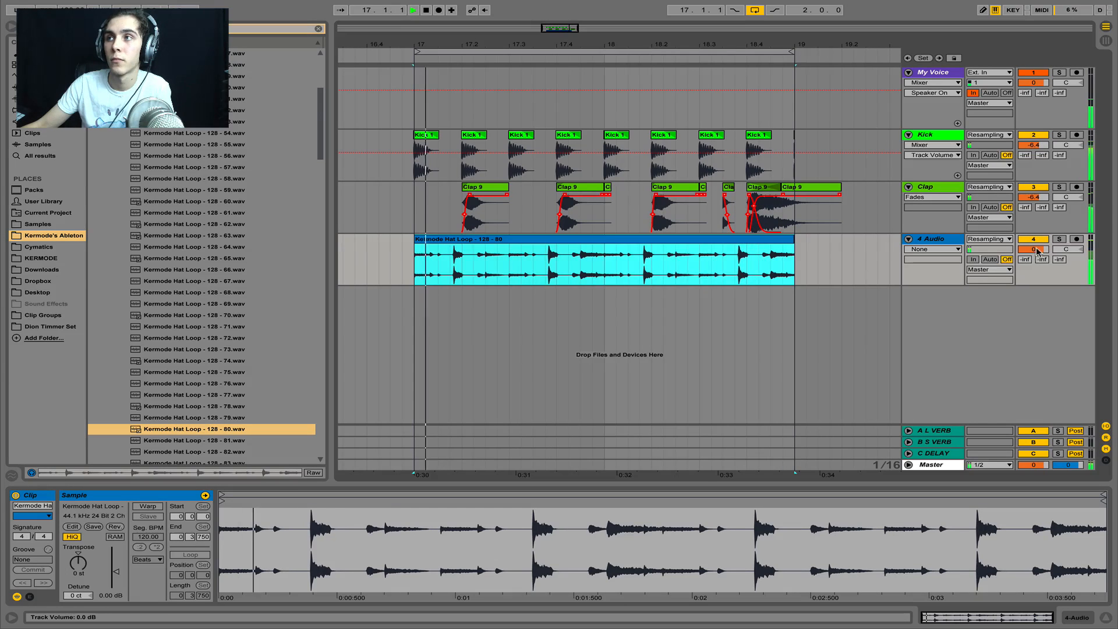
pyautogui.moveTo(1037, 252); pyautogui.dragTo(1037, 259)
# Step: Audition further hat loops in the 128 folder, from Kermode Hat Loop 91 through 119
pyautogui.scroll(-4, 179, 403)
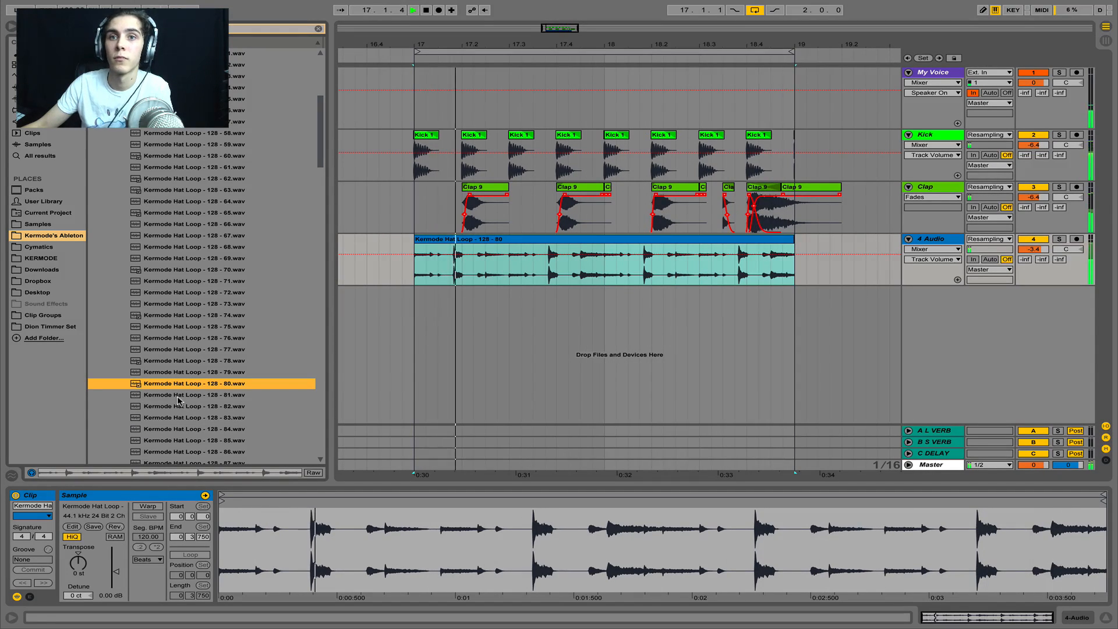
pyautogui.scroll(-10, 179, 401)
pyautogui.click(179, 397)
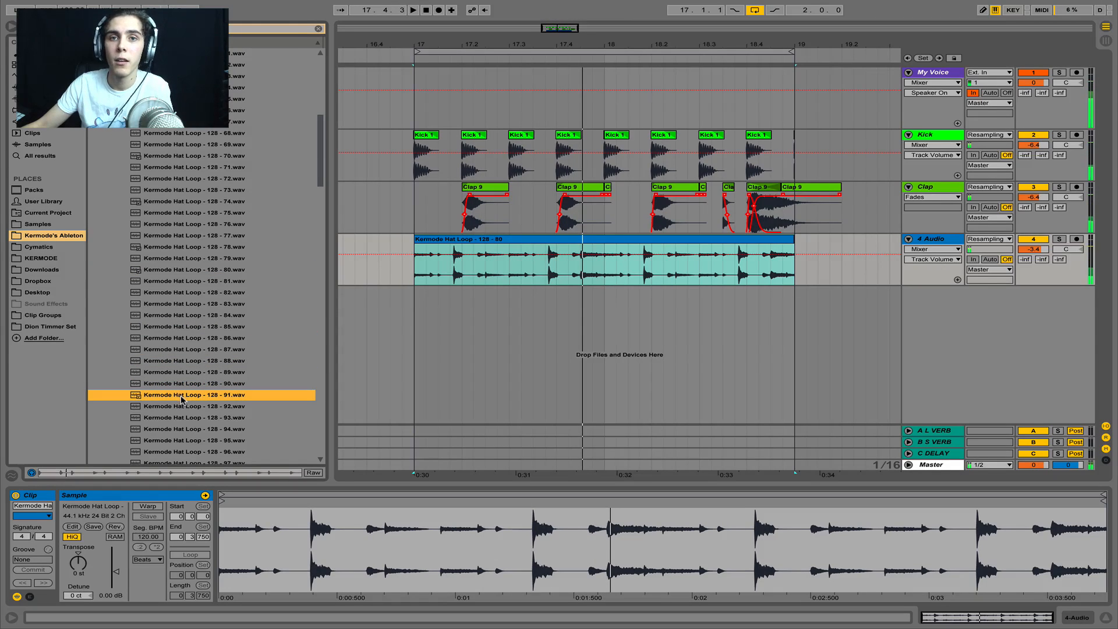
pyautogui.click(191, 417)
pyautogui.scroll(-11, 195, 425)
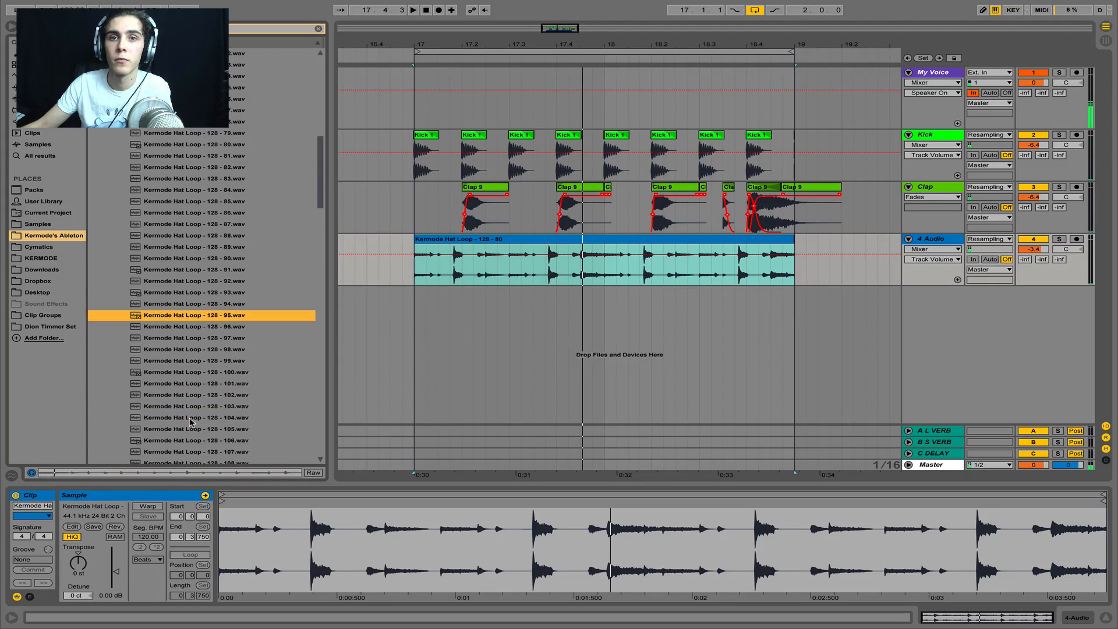
pyautogui.click(190, 418)
pyautogui.scroll(-16, 188, 417)
pyautogui.click(180, 377)
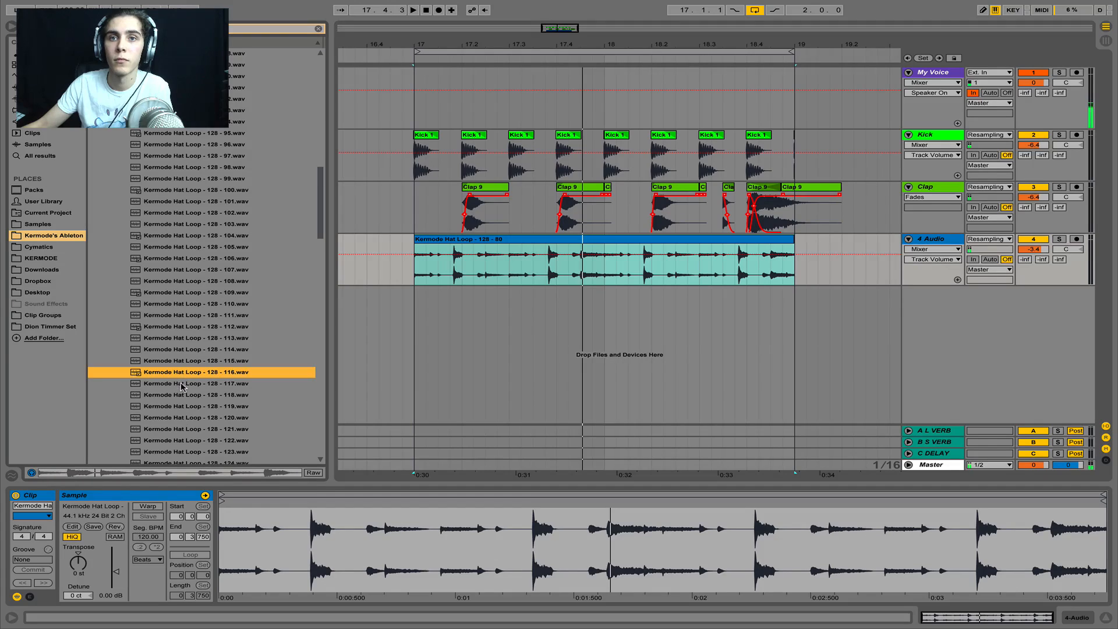
pyautogui.click(183, 406)
pyautogui.scroll(-10, 183, 401)
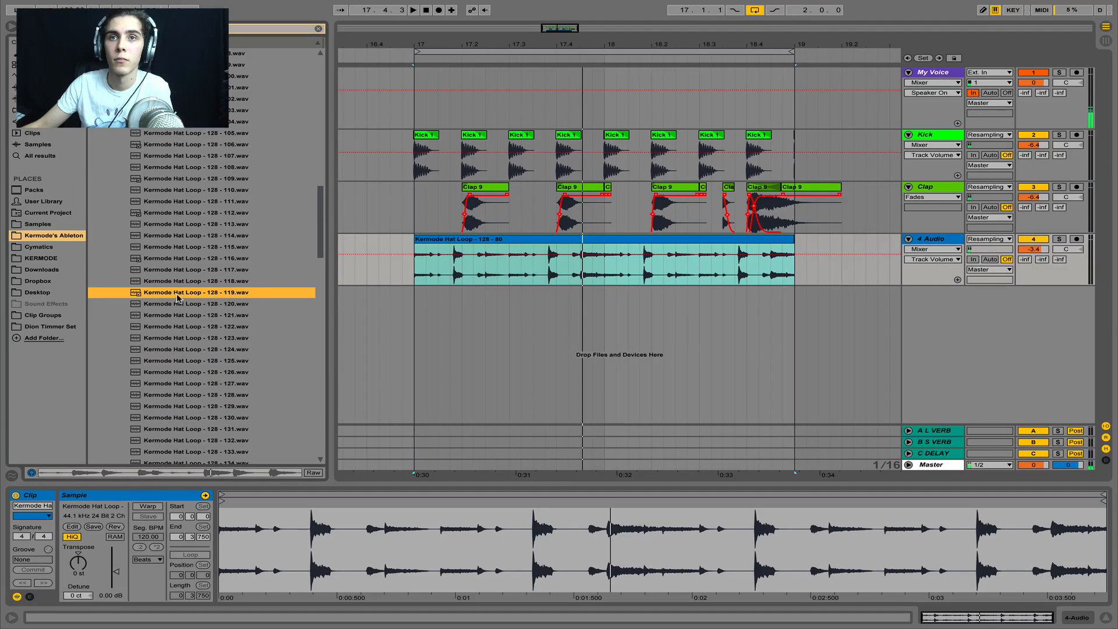
# Step: Place Kermode Hat Loop - 128 - 119 over the start of the hat track at 17.1.1, and play the pattern
pyautogui.moveTo(178, 298); pyautogui.dragTo(411, 280)
pyautogui.press('space')
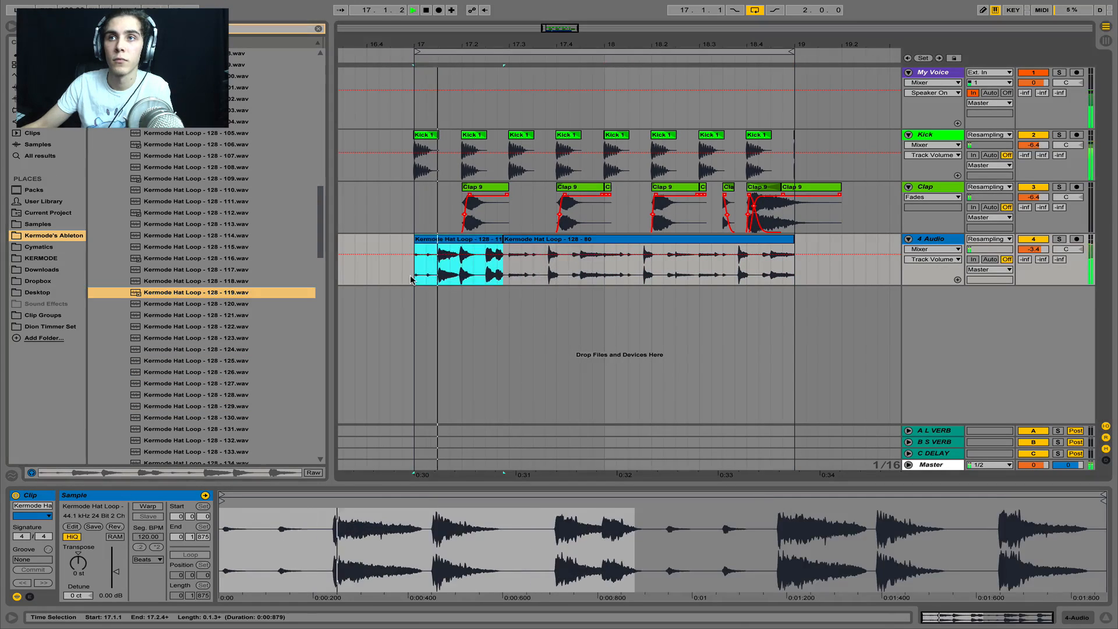
pyautogui.press('space')
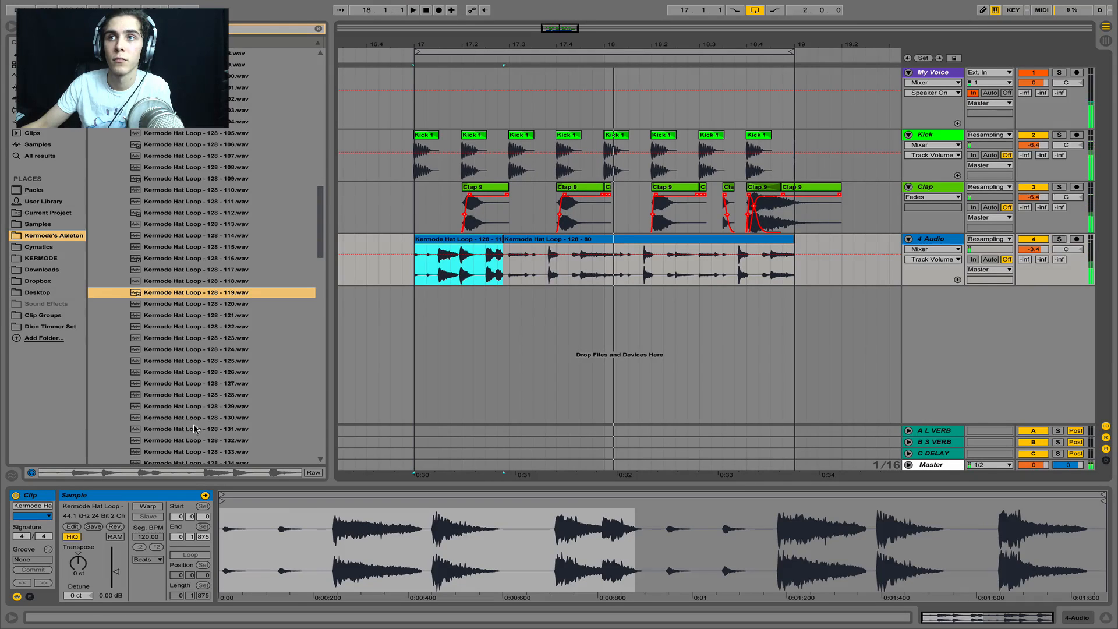
pyautogui.press('space')
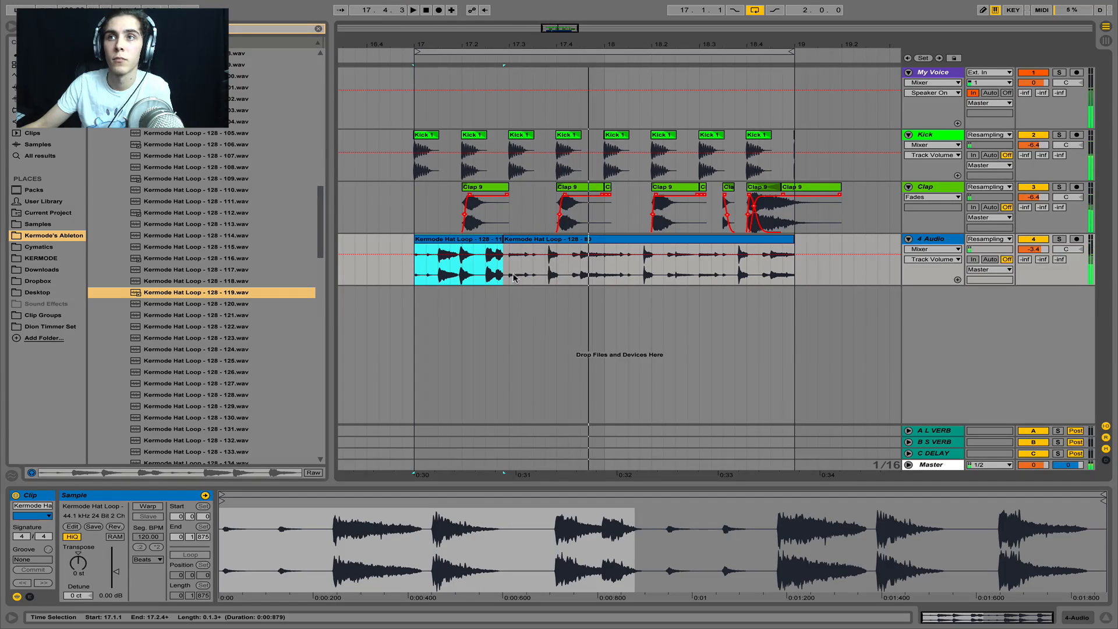
pyautogui.press('space')
# Step: Delete the section of the new hat clip between 17.2.1 and 17.2.3 during playback
pyautogui.moveTo(463, 272); pyautogui.dragTo(480, 271)
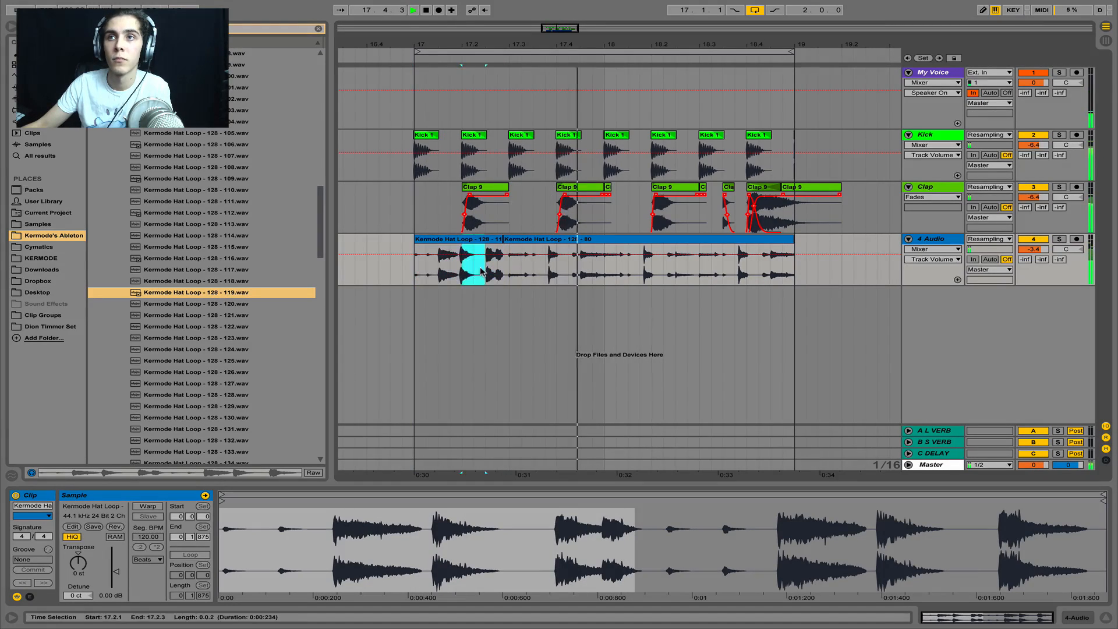
pyautogui.press('Delete')
pyautogui.press('space')
# Step: Select both remaining pieces of Hat Loop 119 and lower their clip gain to -6.07 dB
pyautogui.click(435, 239)
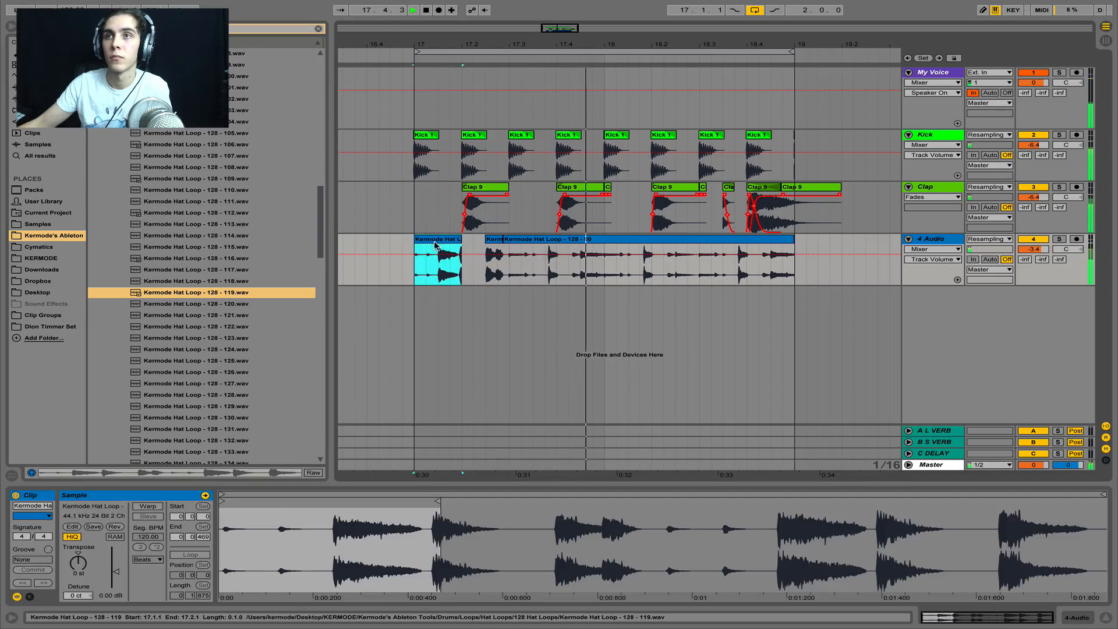
pyautogui.press('space')
pyautogui.press('space')
pyautogui.keyDown('shift'); pyautogui.click(493, 239); pyautogui.keyUp('shift')
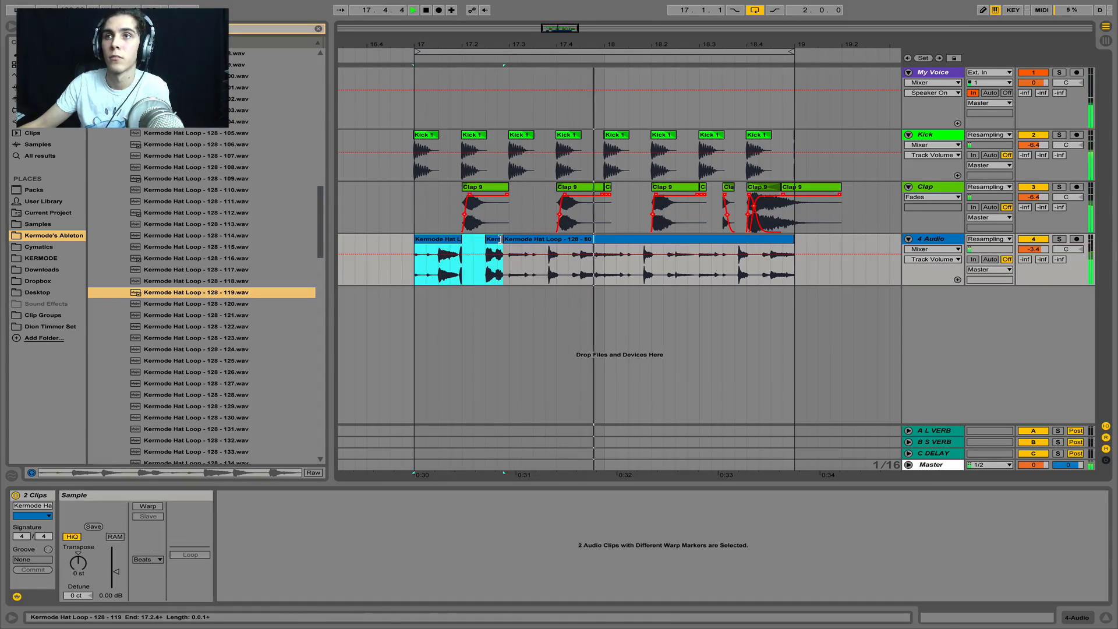
pyautogui.moveTo(116, 571); pyautogui.dragTo(114, 591)
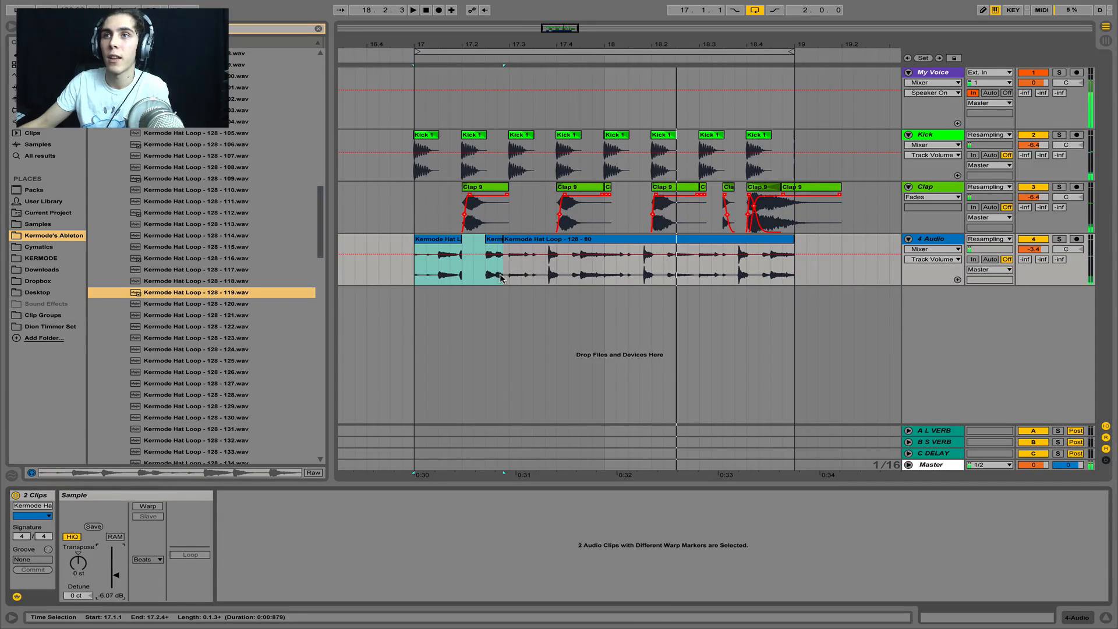
# Step: Copy the hat section from 17.1.1 to 17.3.1 to the start of bar 18, and play the pattern
pyautogui.moveTo(500, 277); pyautogui.dragTo(508, 279)
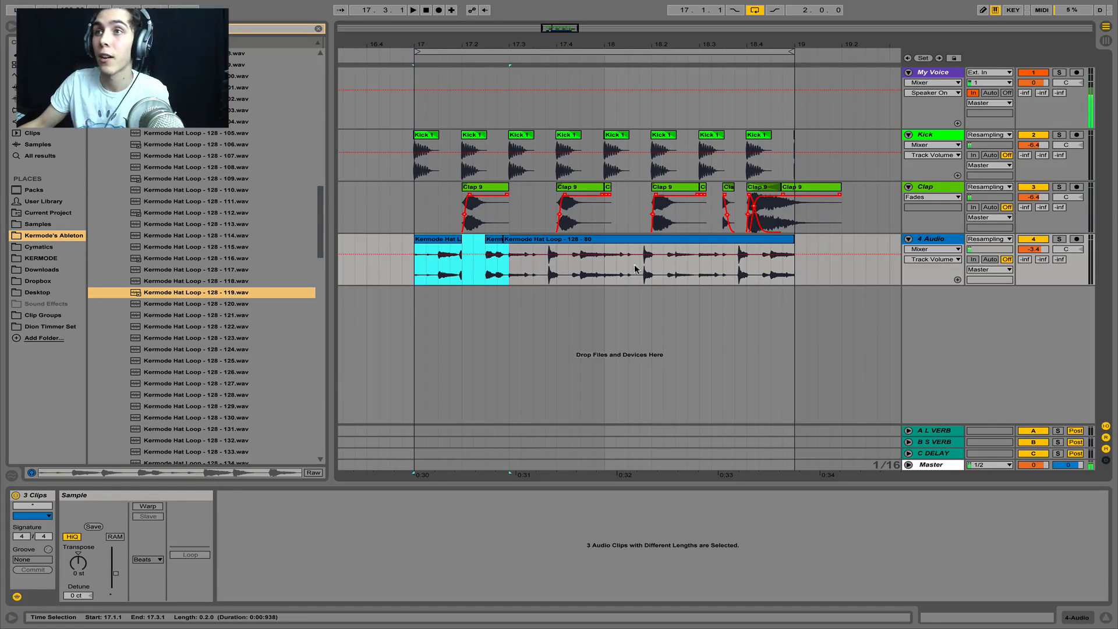
pyautogui.hotkey('ctrl', 'c')
pyautogui.click(604, 281)
pyautogui.hotkey('ctrl', 'v')
pyautogui.click(442, 236)
pyautogui.press('space')
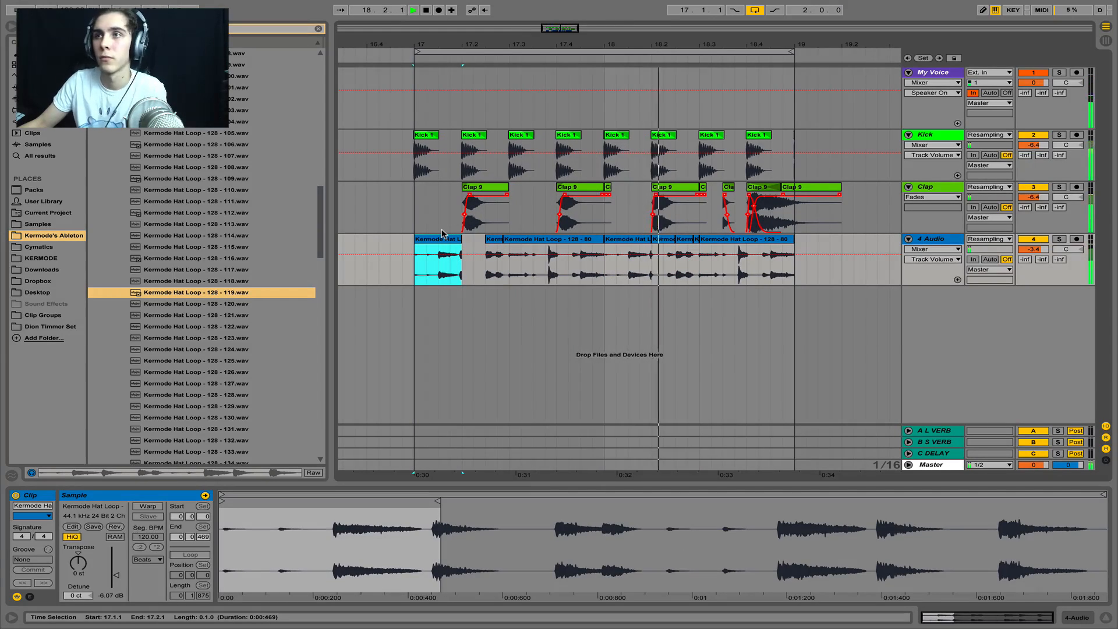
# Step: Split the hat loop at 18.4.1 and 18.3.4 and remove everything from 18.3.4 to 19.1.1
pyautogui.click(749, 281)
pyautogui.hotkey('ctrl', 'e')
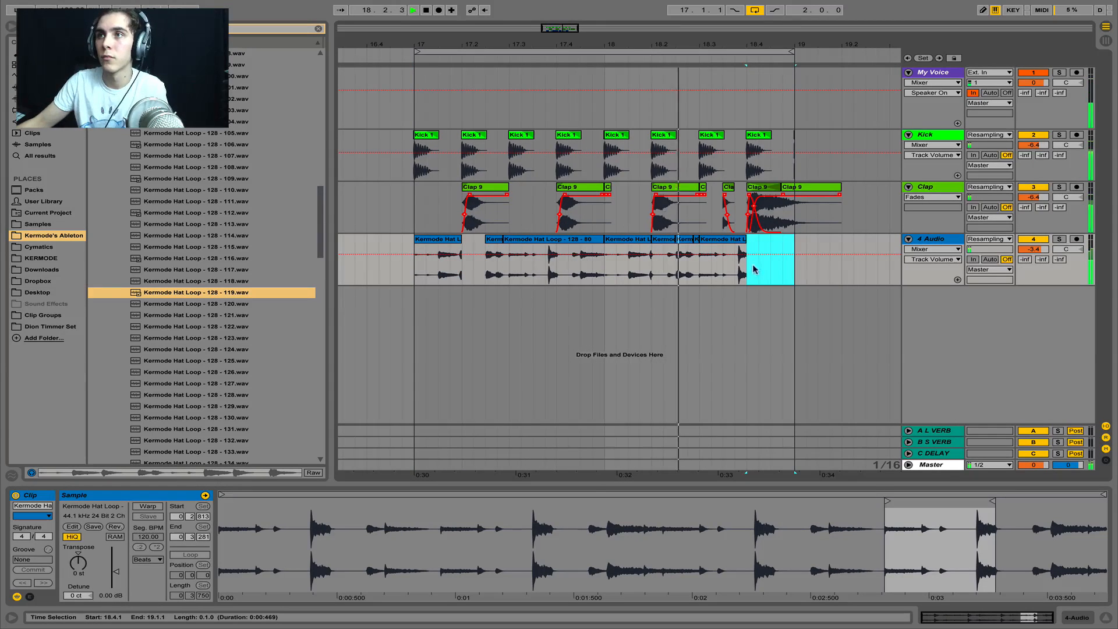
pyautogui.click(737, 249)
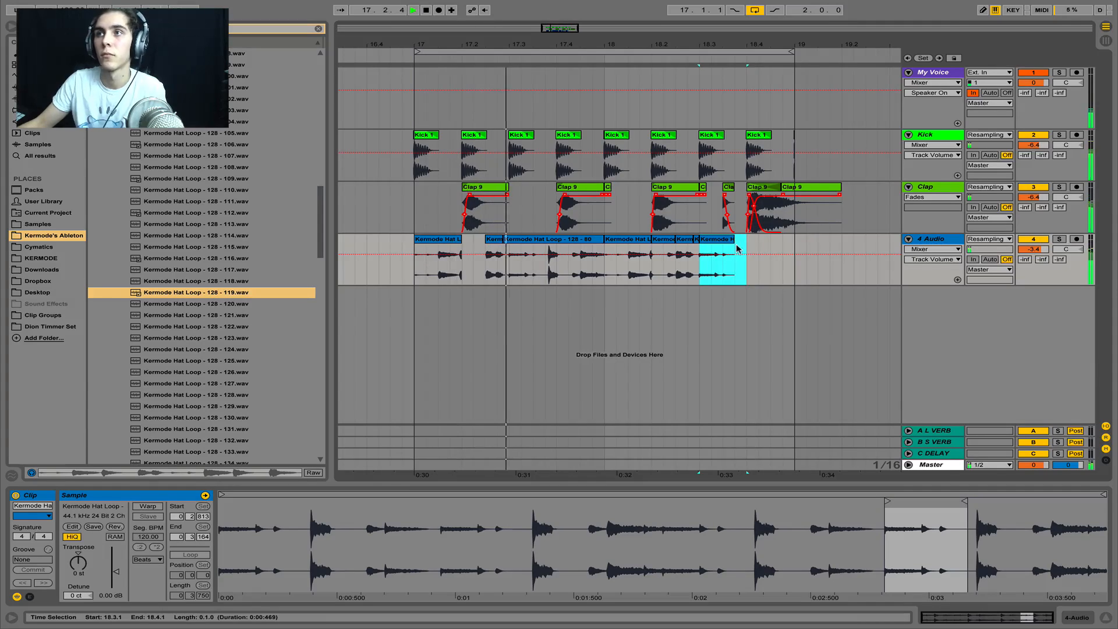
pyautogui.click(738, 249)
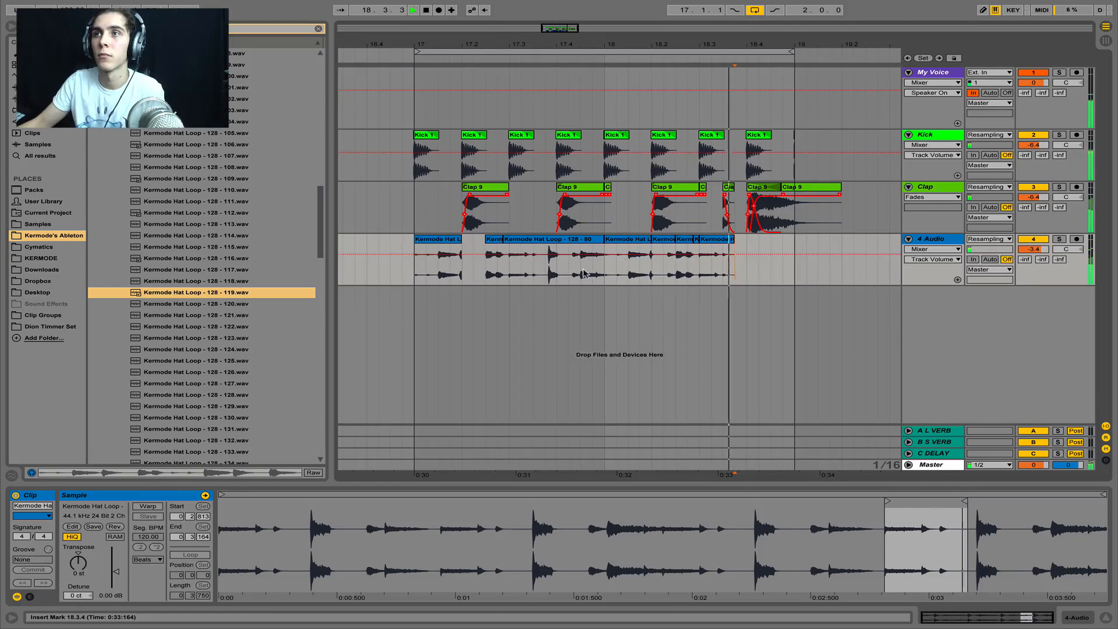
# Step: Try a copy of the hat section between 17.4.2 and 17.4.3 just after 18.3.3, and delete it again
pyautogui.moveTo(584, 273); pyautogui.dragTo(571, 281)
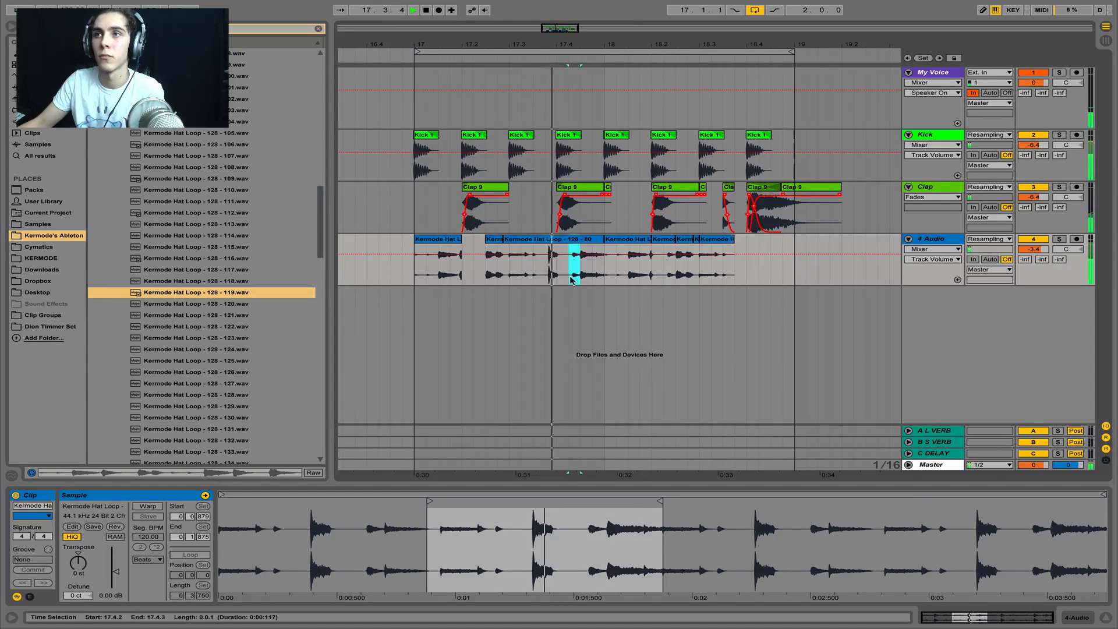
pyautogui.moveTo(745, 272); pyautogui.dragTo(738, 242)
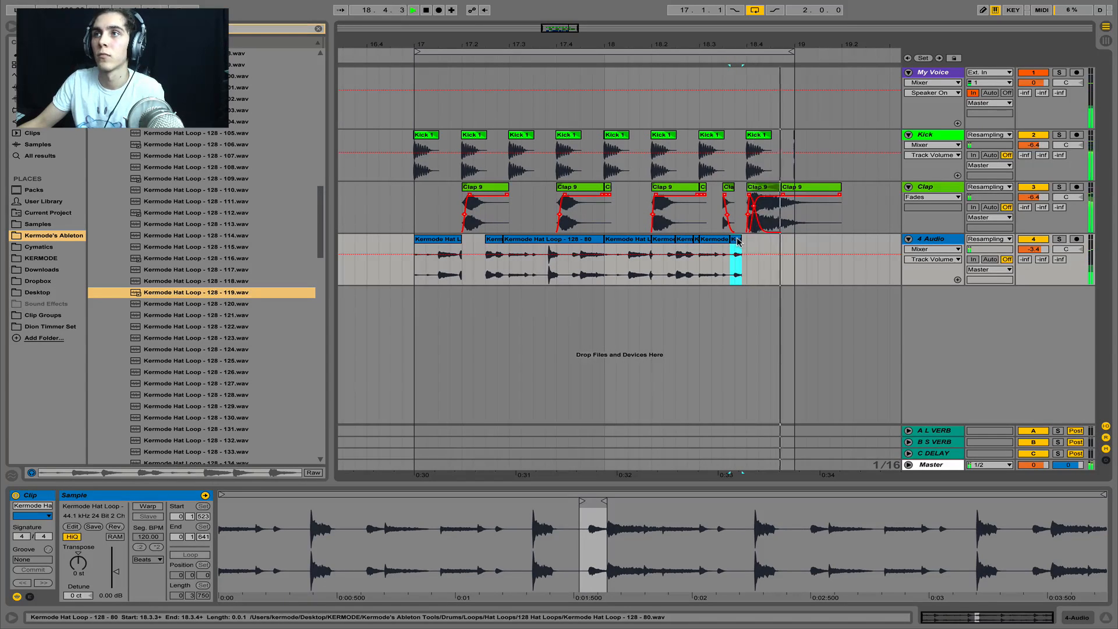
pyautogui.press('Delete')
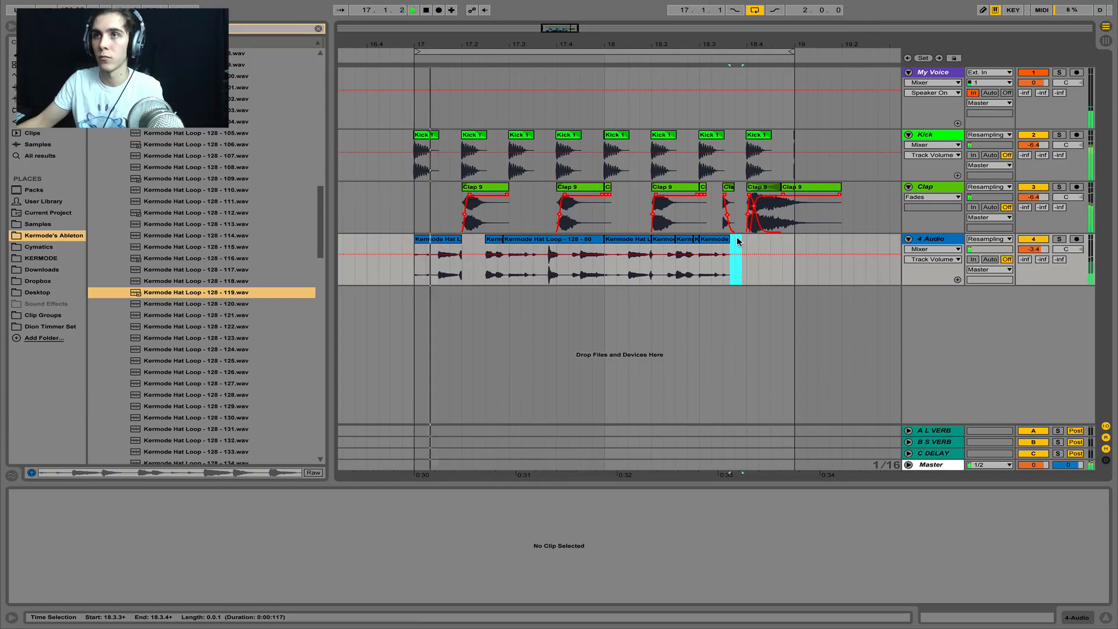
# Step: Stop playback, show the fades on the hat track, and fade in the first hat clip up to about 17.1.3
pyautogui.press('space')
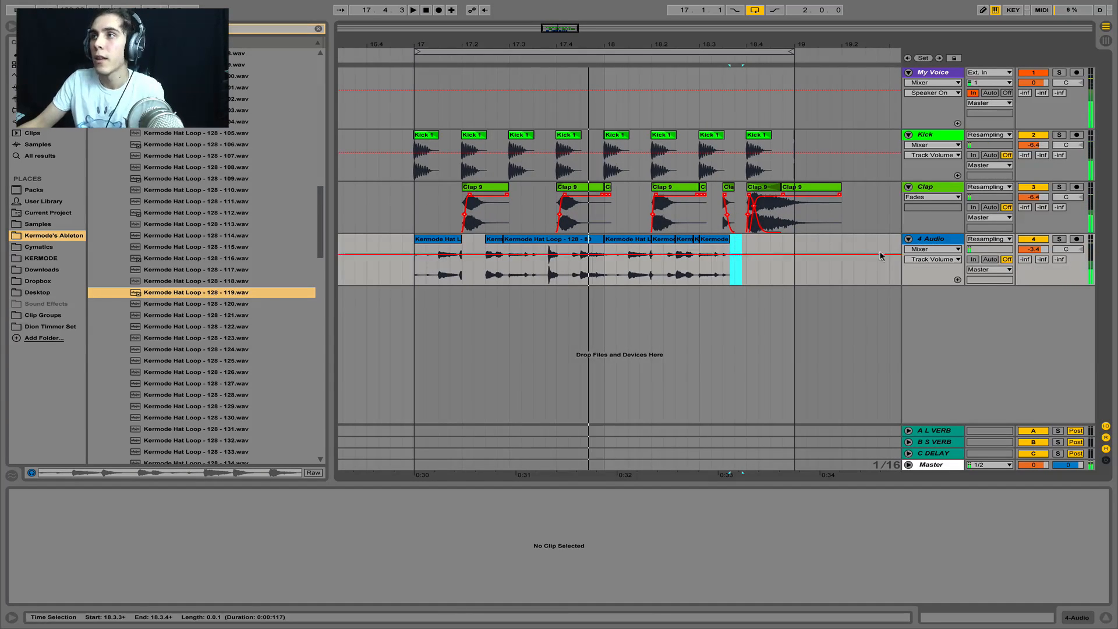
pyautogui.click(910, 251)
pyautogui.click(926, 268)
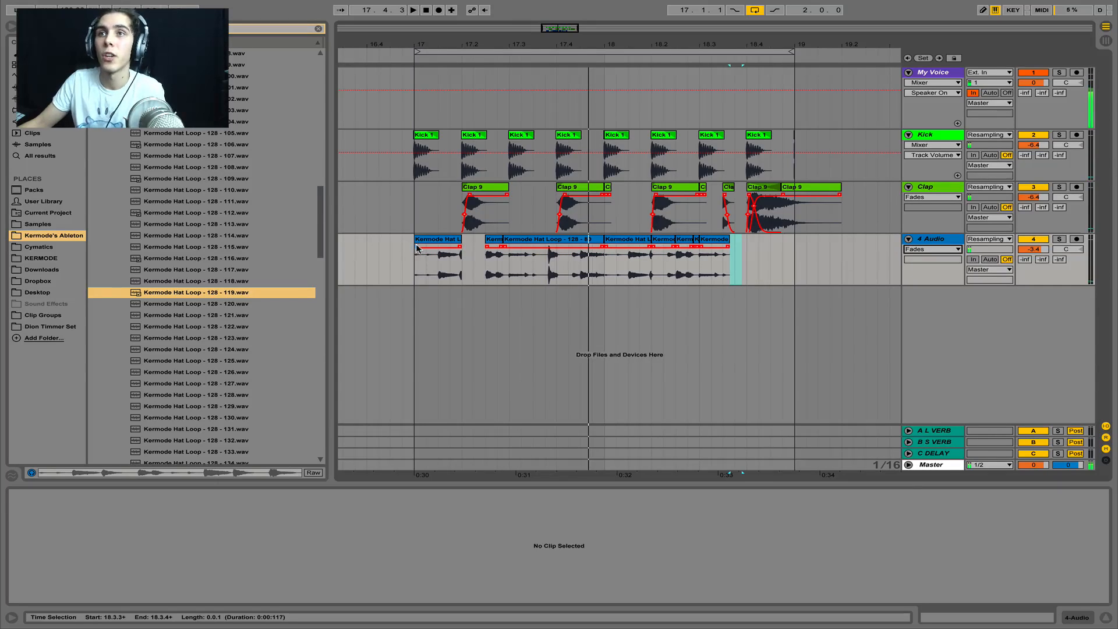
pyautogui.moveTo(417, 249); pyautogui.dragTo(438, 251)
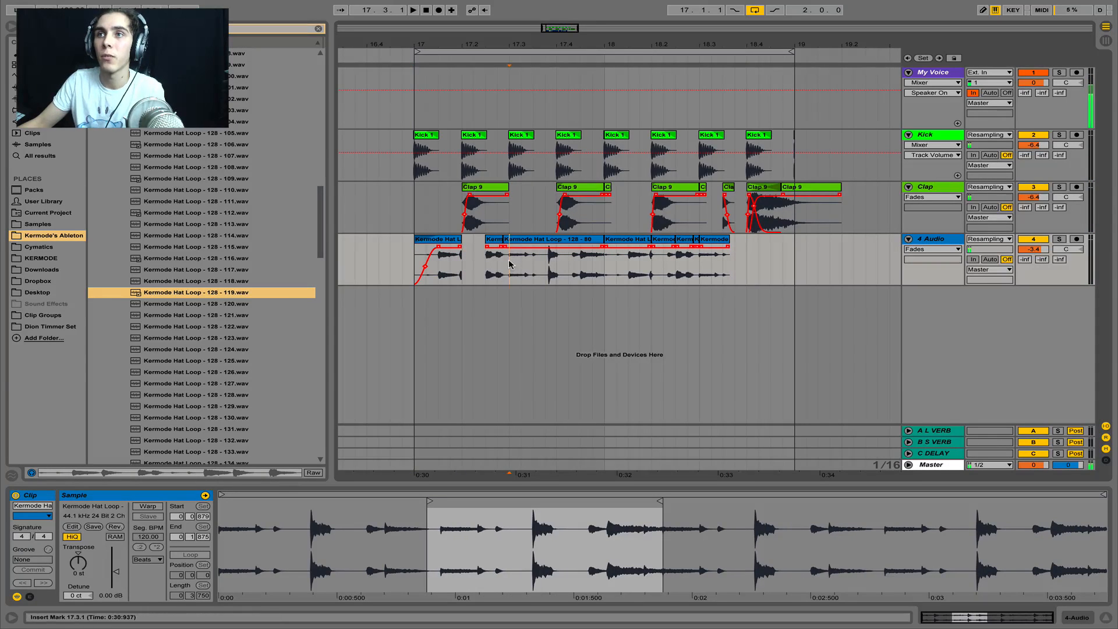
# Step: Split the hat loop at 17.3.1 and fade in the clips at 17.3.1 and 18.1.1 over about half a beat each
pyautogui.hotkey('ctrl', 'e')
pyautogui.moveTo(512, 249); pyautogui.dragTo(534, 248)
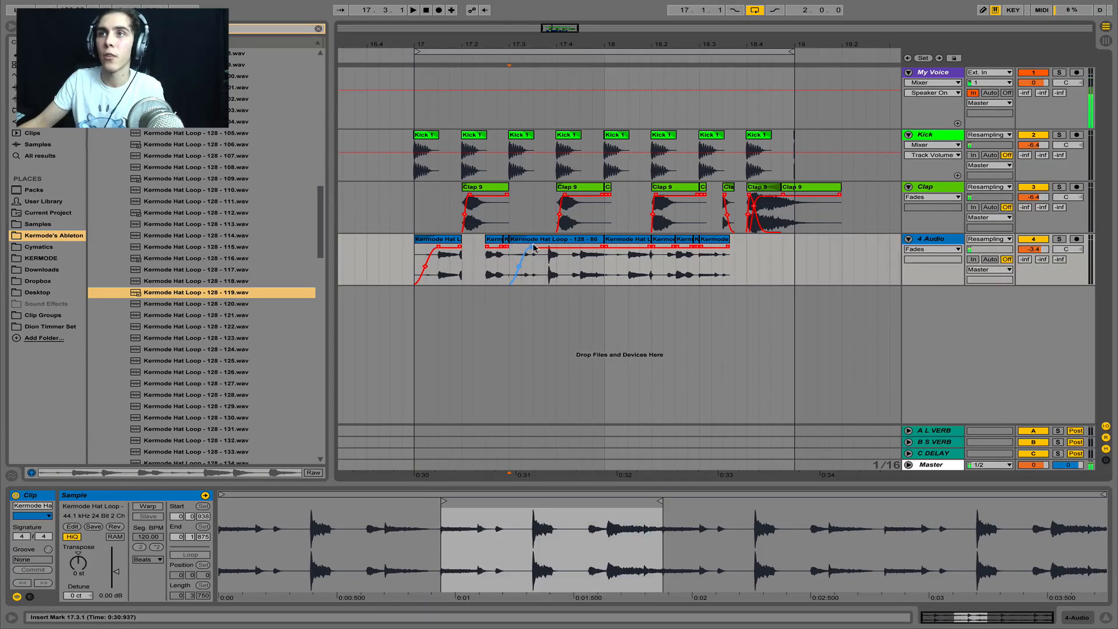
pyautogui.moveTo(608, 248); pyautogui.dragTo(626, 248)
pyautogui.click(655, 263)
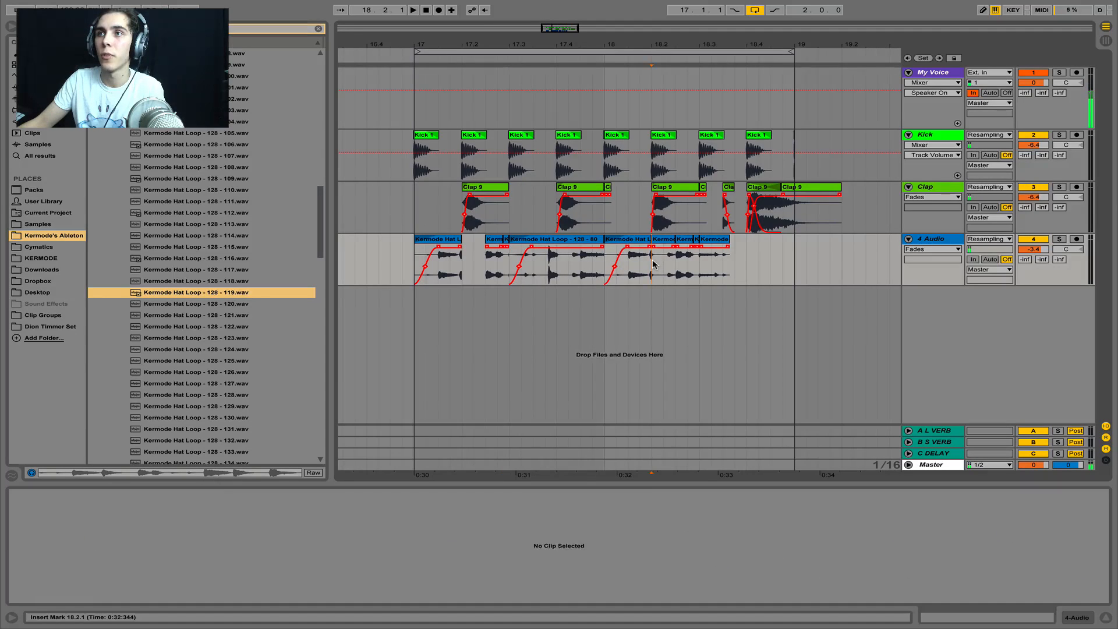
# Step: Fade in the hat clips at 18.2.1 and 18.3.1 over about half a beat each and play the loop from 17.1.1
pyautogui.moveTo(699, 247); pyautogui.dragTo(708, 249)
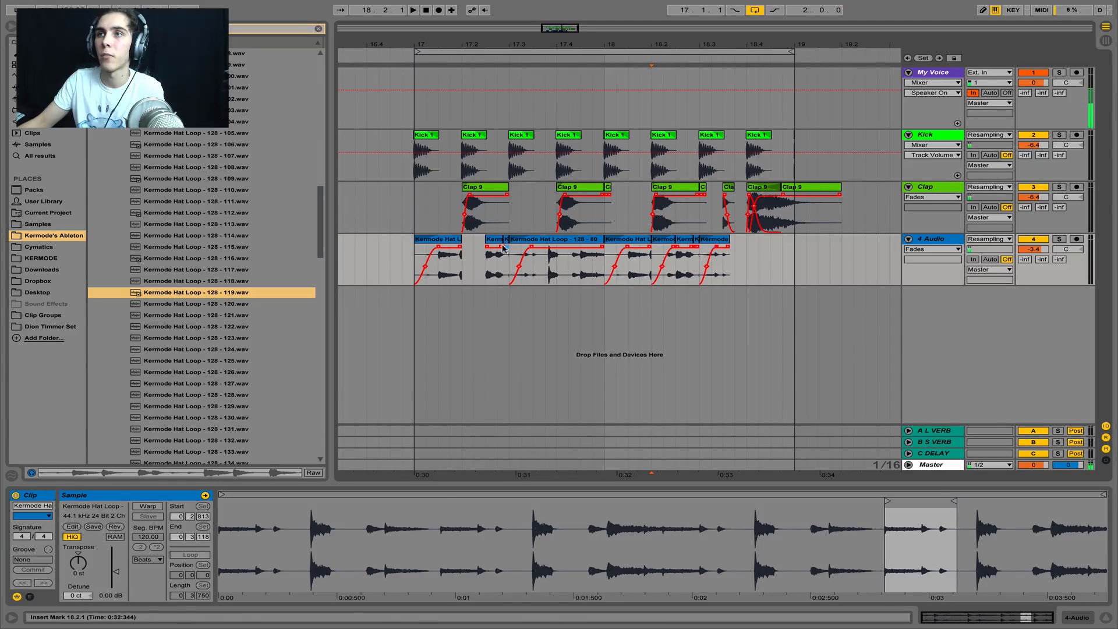
pyautogui.click(449, 244)
pyautogui.press('space')
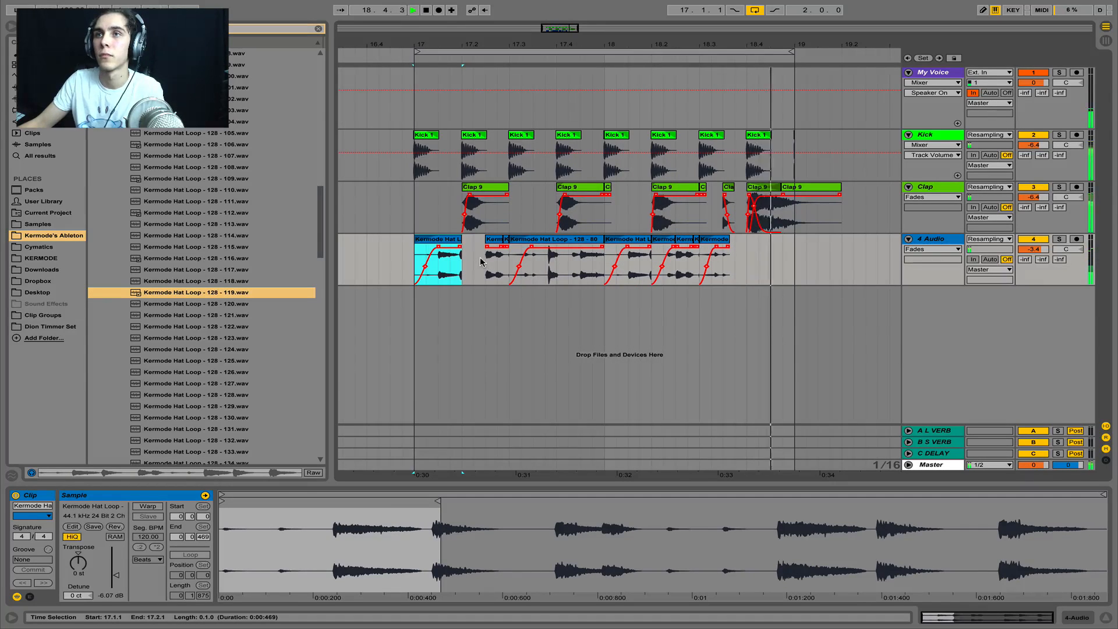
# Step: Warp all nine hat clips in Beats mode, preserving transients with transient looping off and a transient envelope of 42
pyautogui.keyDown('shift'); pyautogui.click(713, 243); pyautogui.keyUp('shift')
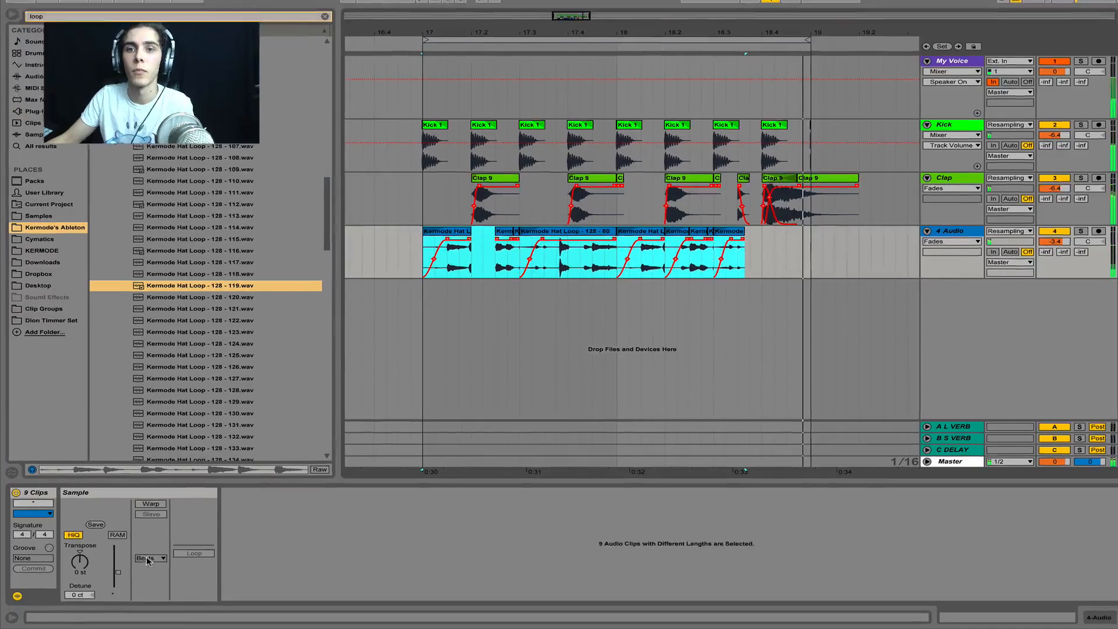
pyautogui.click(148, 558)
pyautogui.click(151, 503)
pyautogui.click(150, 504)
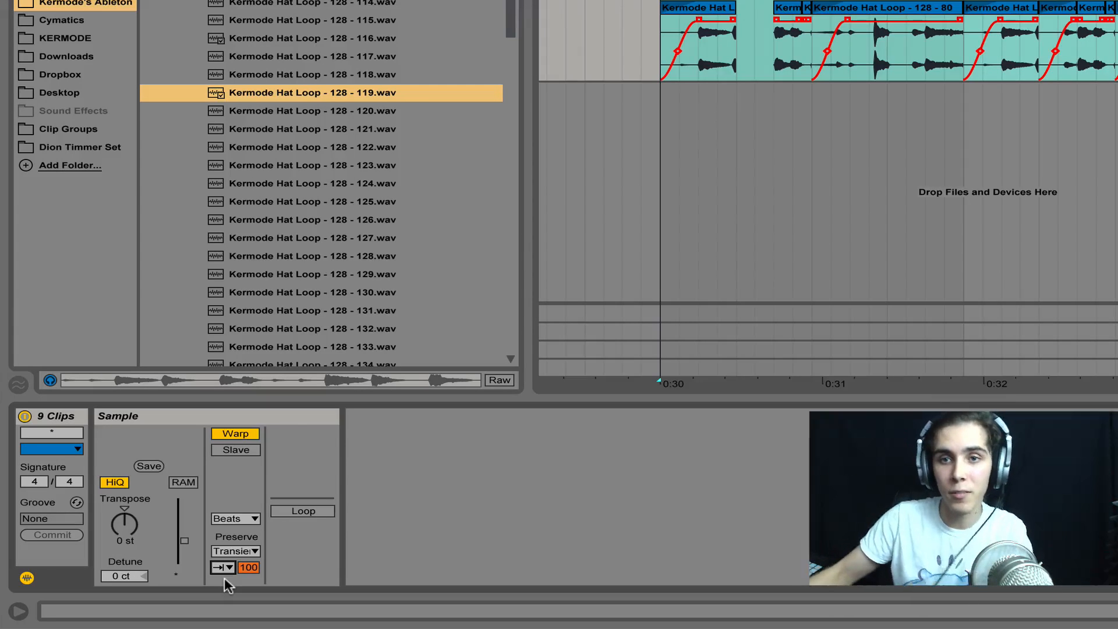
pyautogui.moveTo(249, 567); pyautogui.dragTo(249, 573)
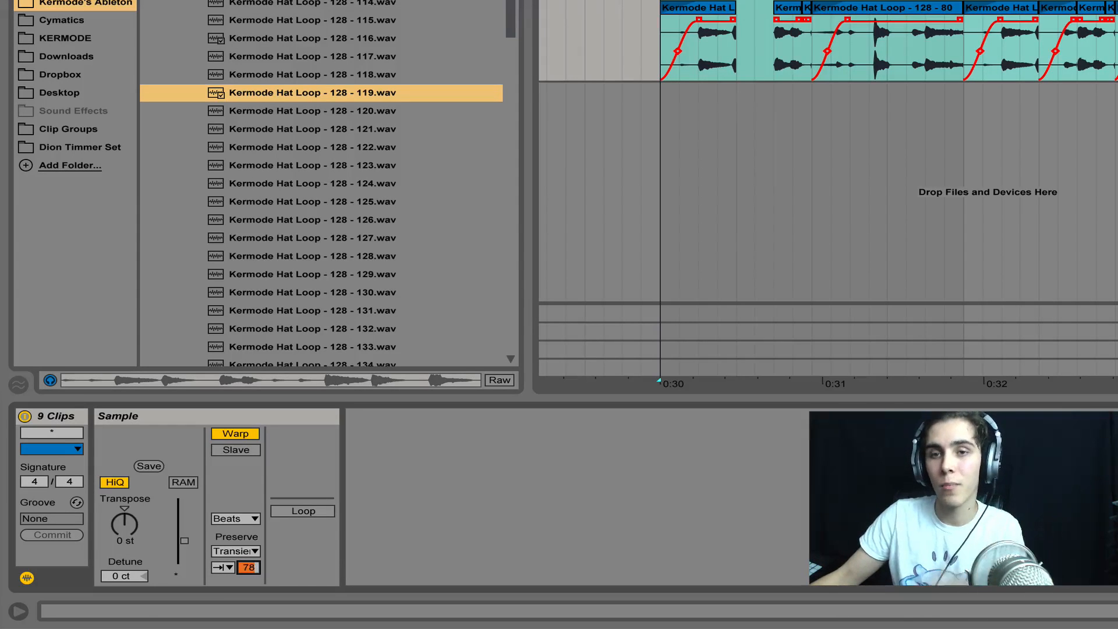
pyautogui.moveTo(249, 567); pyautogui.dragTo(248, 572)
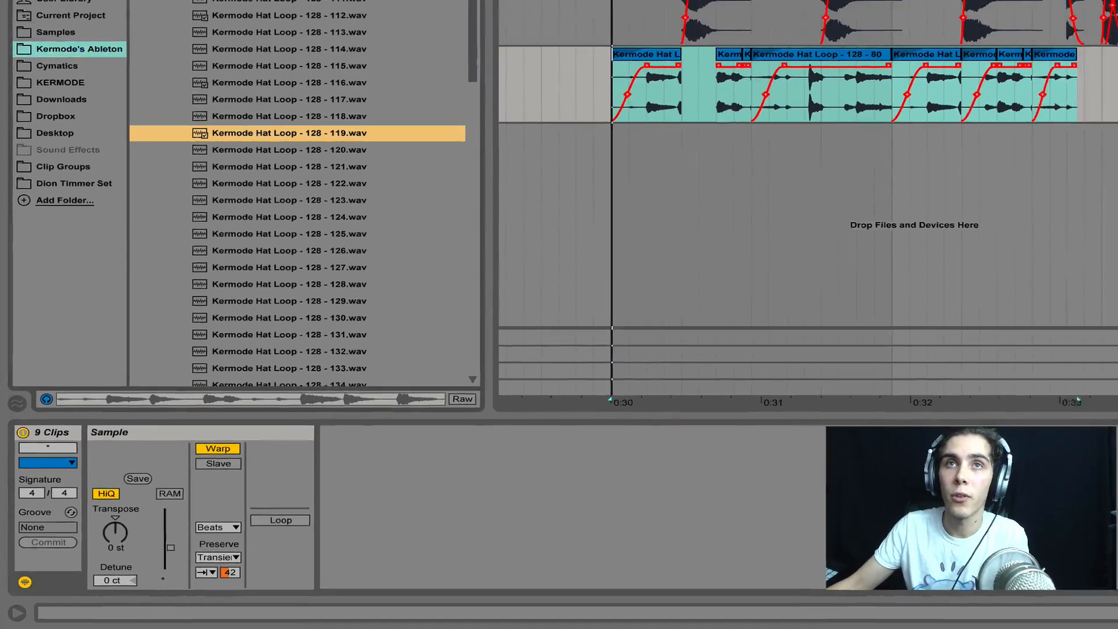
# Step: Search the samples for "crash", audition several crashes, and place Kermode Crash - 37 at 17.1.1 on a new audio track
pyautogui.click(318, 30)
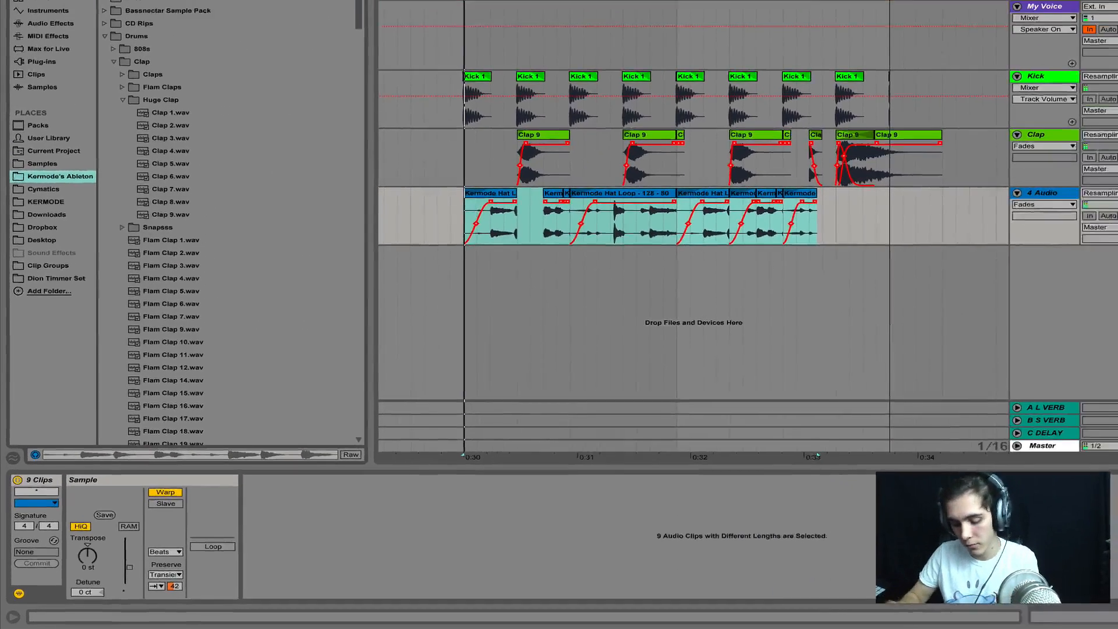
pyautogui.write('crash')
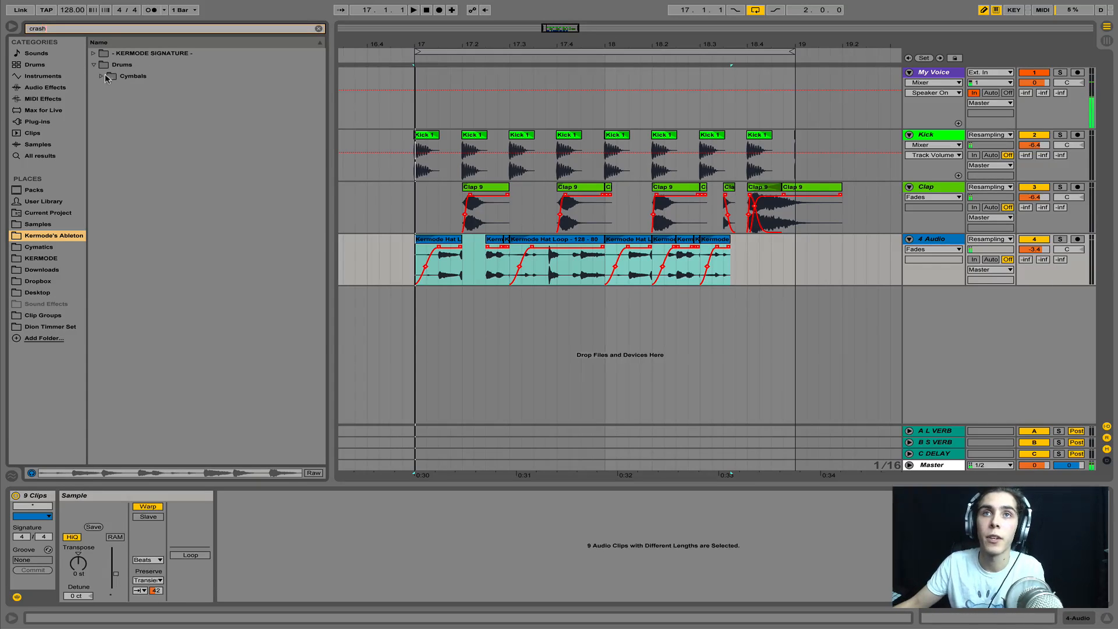
pyautogui.click(103, 76)
pyautogui.click(110, 88)
pyautogui.click(156, 156)
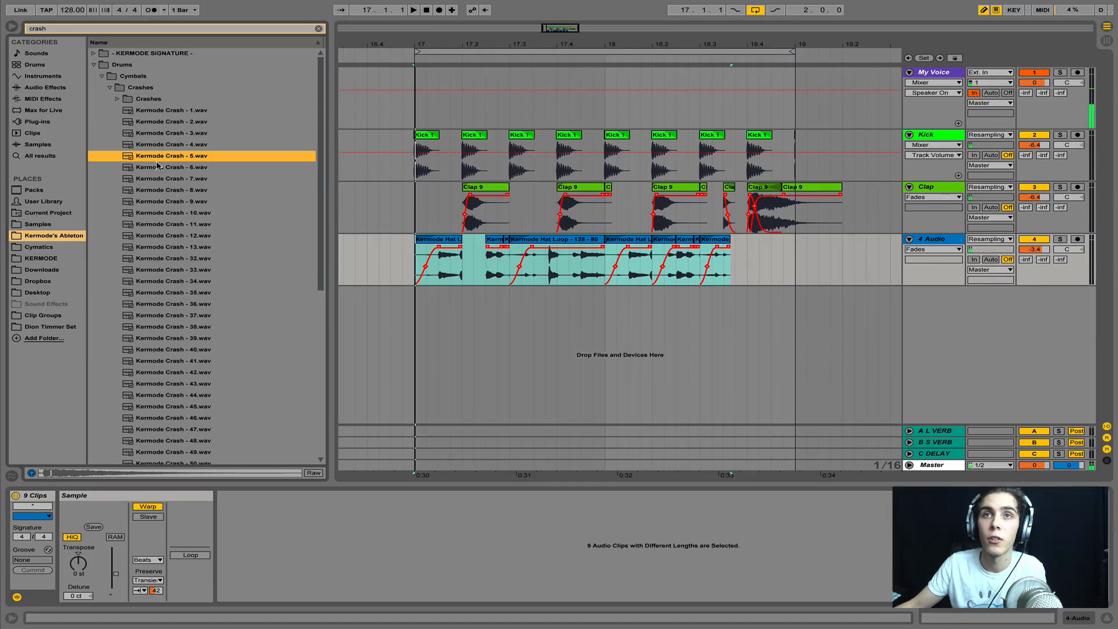
pyautogui.click(181, 292)
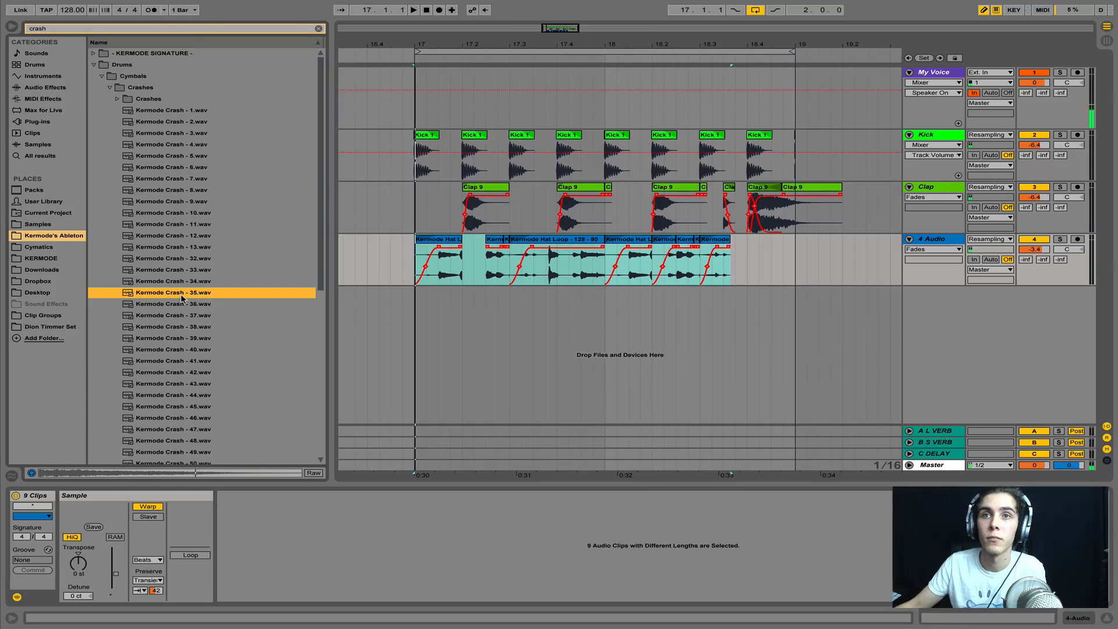
pyautogui.click(180, 316)
pyautogui.moveTo(179, 316); pyautogui.dragTo(414, 309)
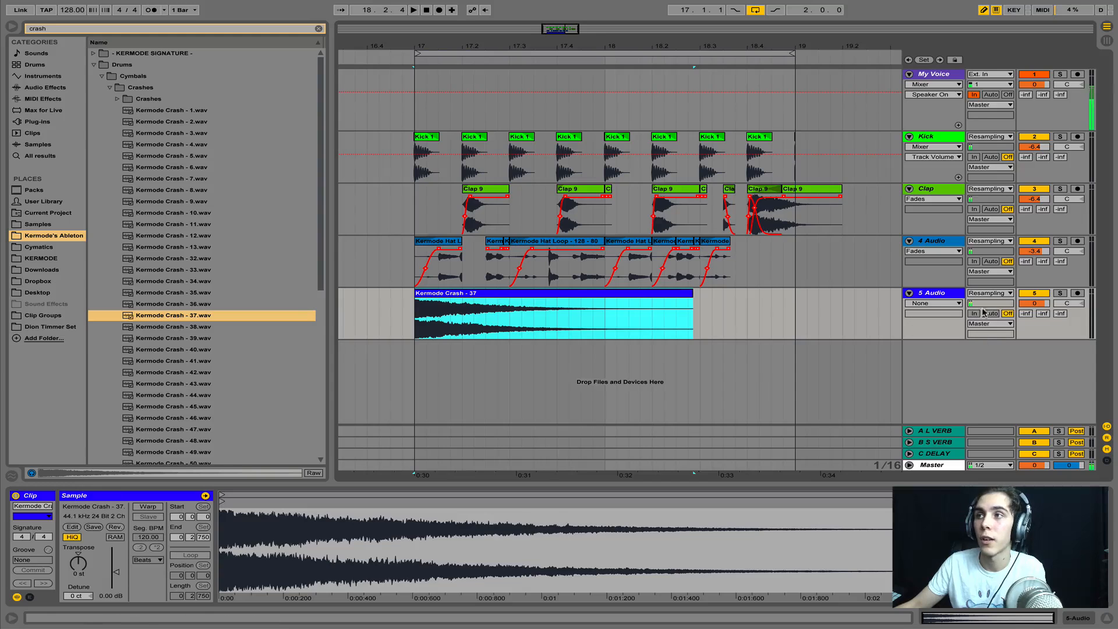
# Step: Lower the crash track's volume to -11.2 dB and play the start of the loop
pyautogui.moveTo(1039, 304); pyautogui.dragTo(1038, 326)
pyautogui.press('space')
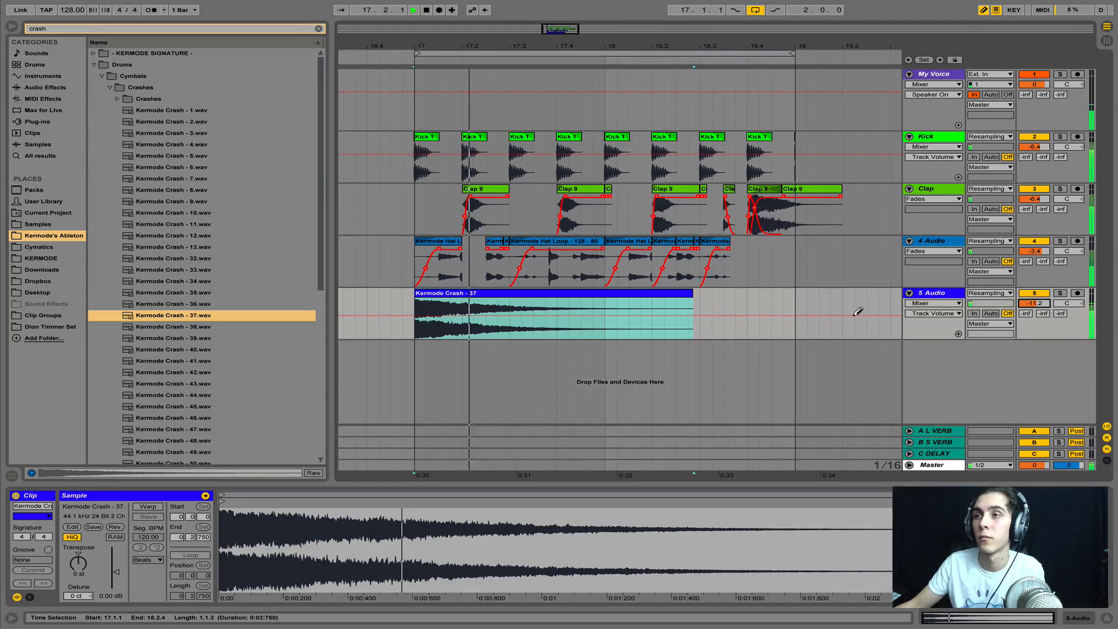
pyautogui.press('space')
# Step: Duplicate the two-bar pattern on all tracks to bar 19, loop four bars, and delete the crash copy at 19.1.1
pyautogui.moveTo(794, 302); pyautogui.dragTo(436, 318)
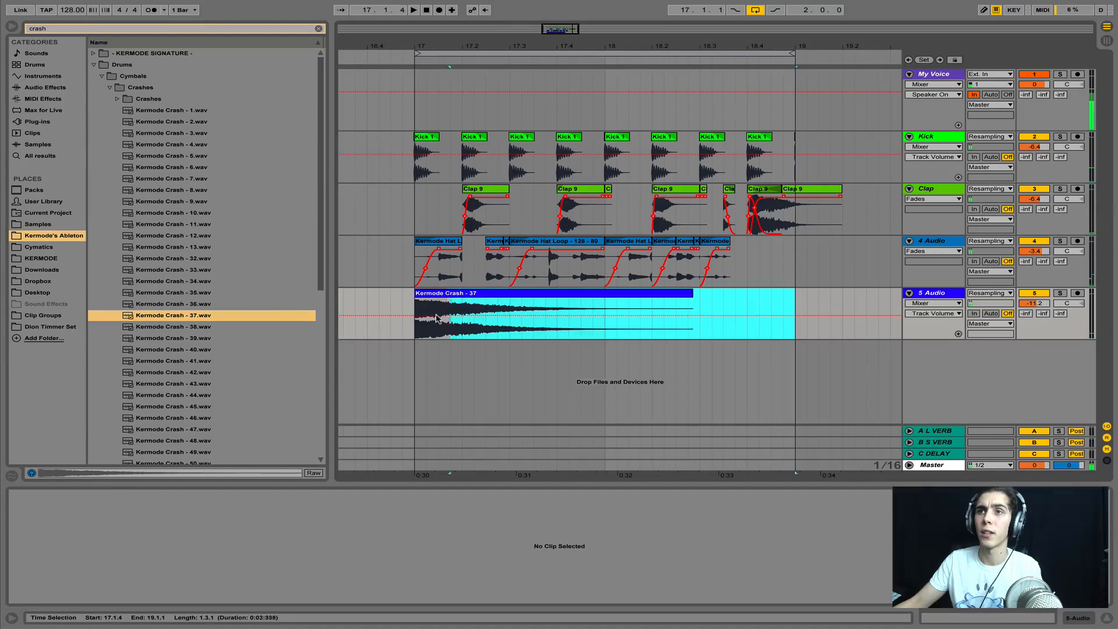
pyautogui.hotkey('ctrl', 'd')
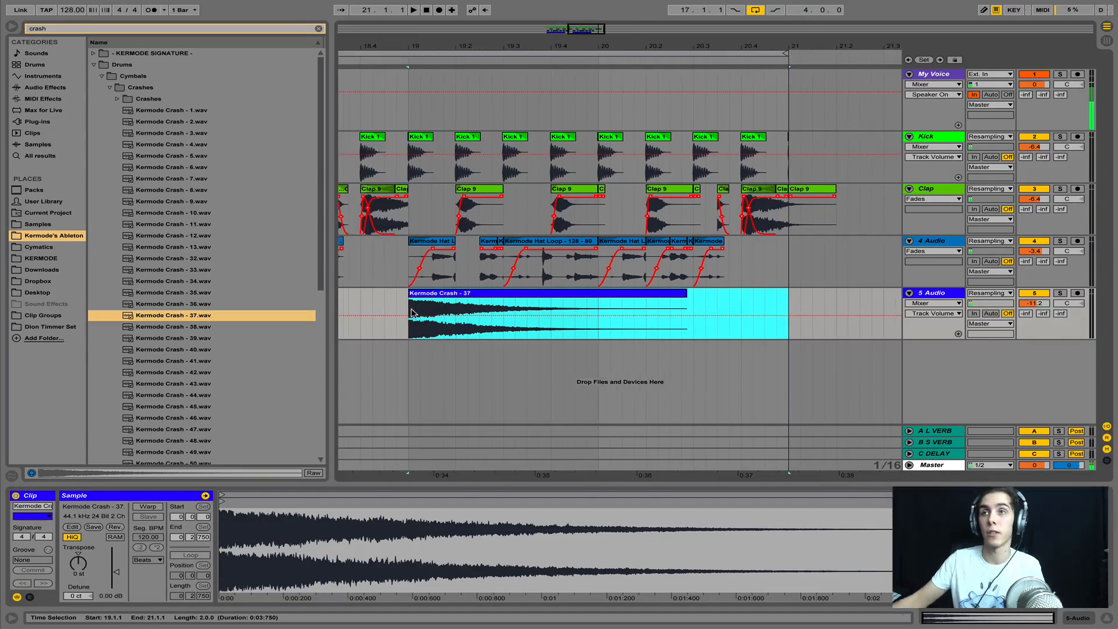
pyautogui.moveTo(474, 46); pyautogui.dragTo(624, 21)
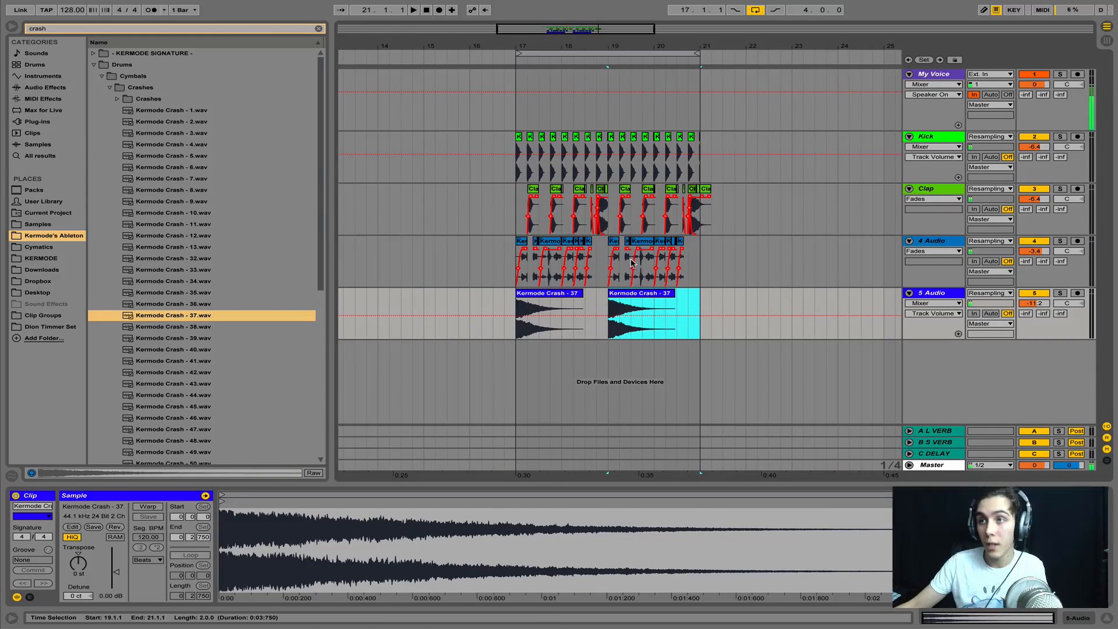
pyautogui.press('Delete')
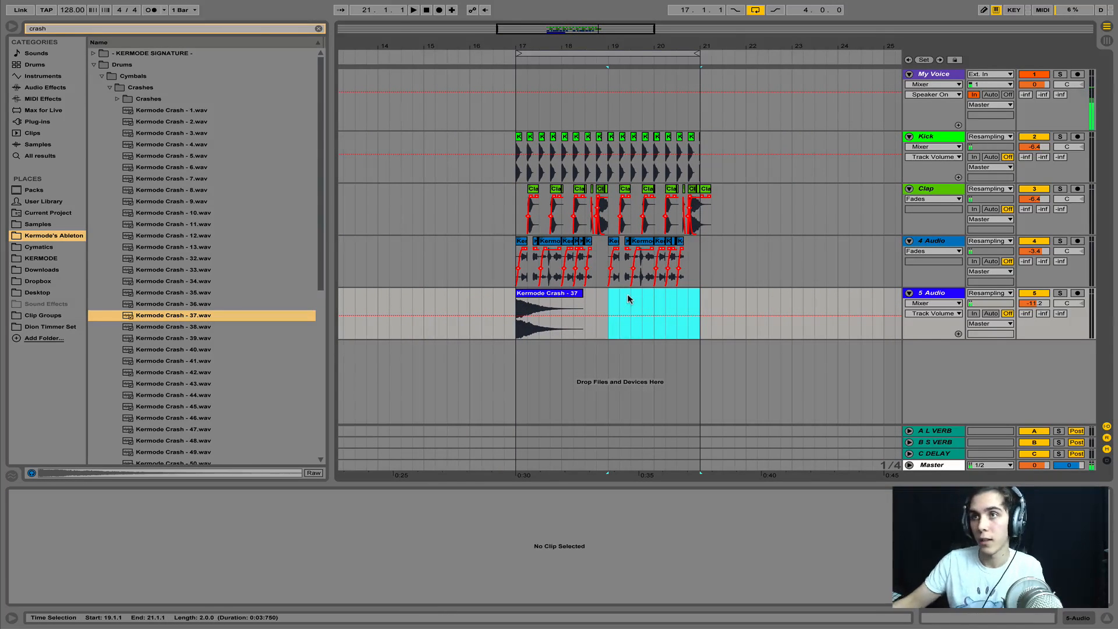
# Step: Play the loop from the crash, lower the crash track's volume to -16.4 dB, and show the track's fades
pyautogui.click(576, 293)
pyautogui.press('space')
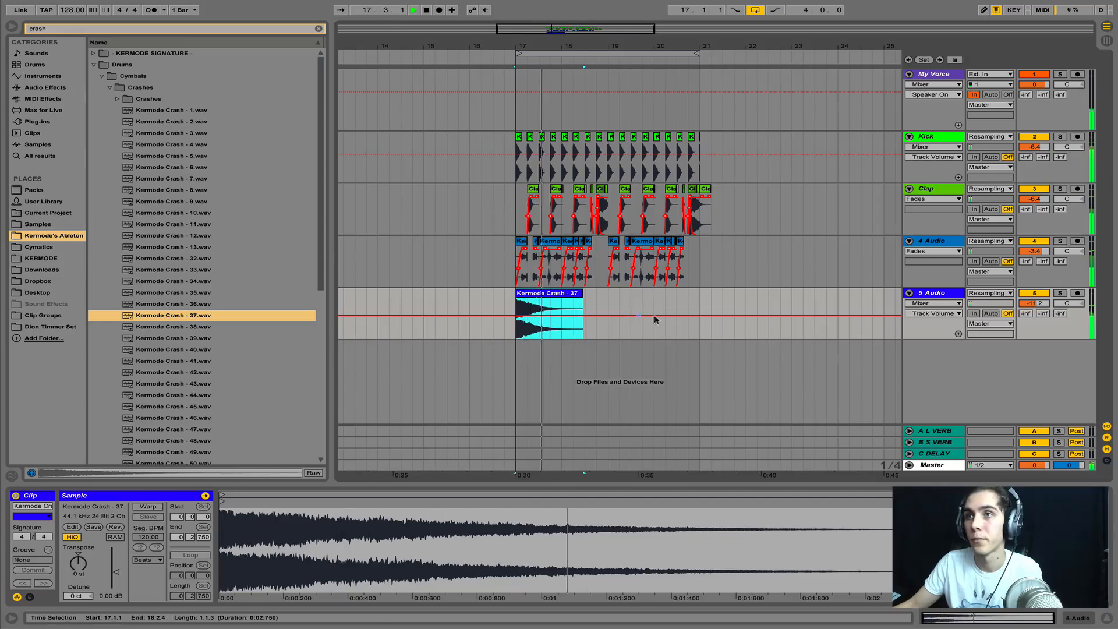
pyautogui.moveTo(1036, 303); pyautogui.dragTo(1036, 319)
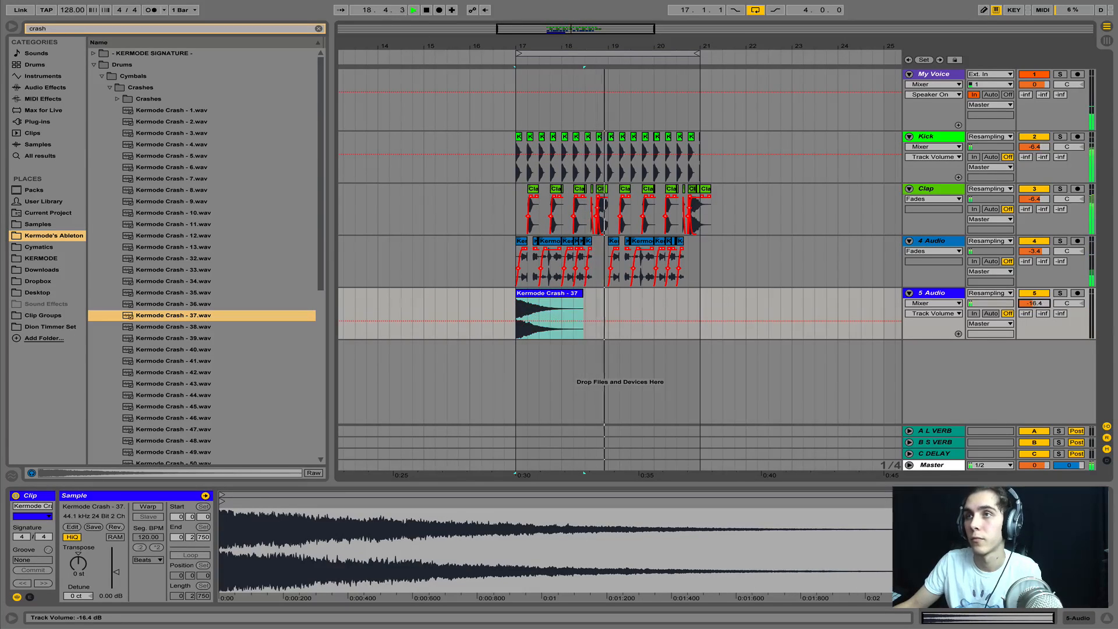
pyautogui.click(932, 304)
pyautogui.click(931, 314)
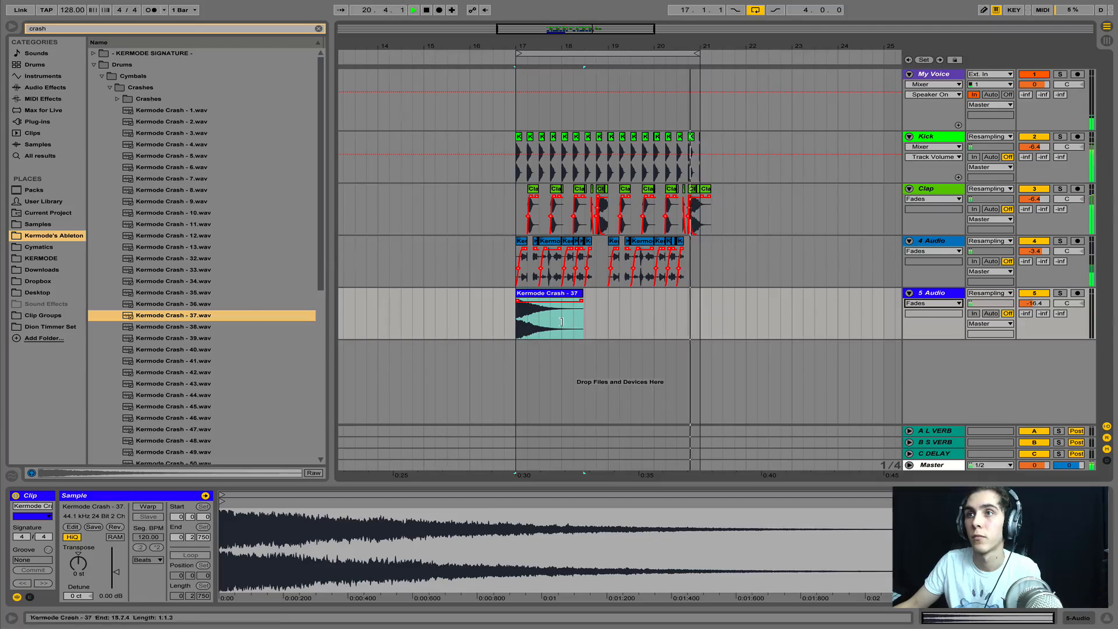
# Step: Fade in the crash clip from 17.1.1 over nearly one beat with a curved ramp, playing it back to check
pyautogui.click(526, 299)
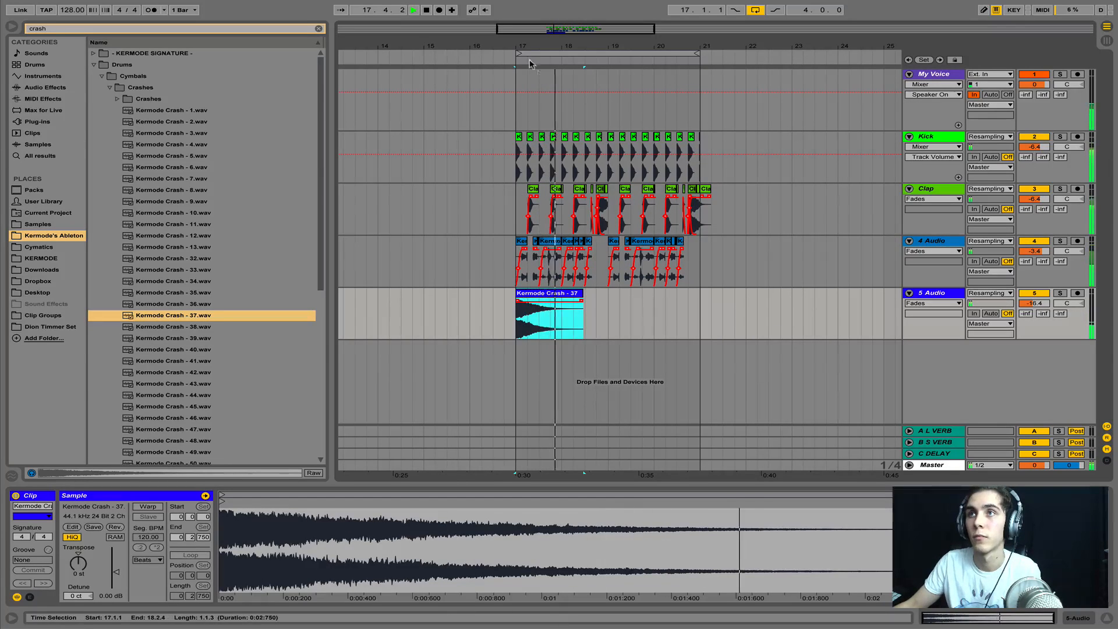
pyautogui.moveTo(525, 44); pyautogui.dragTo(526, 46)
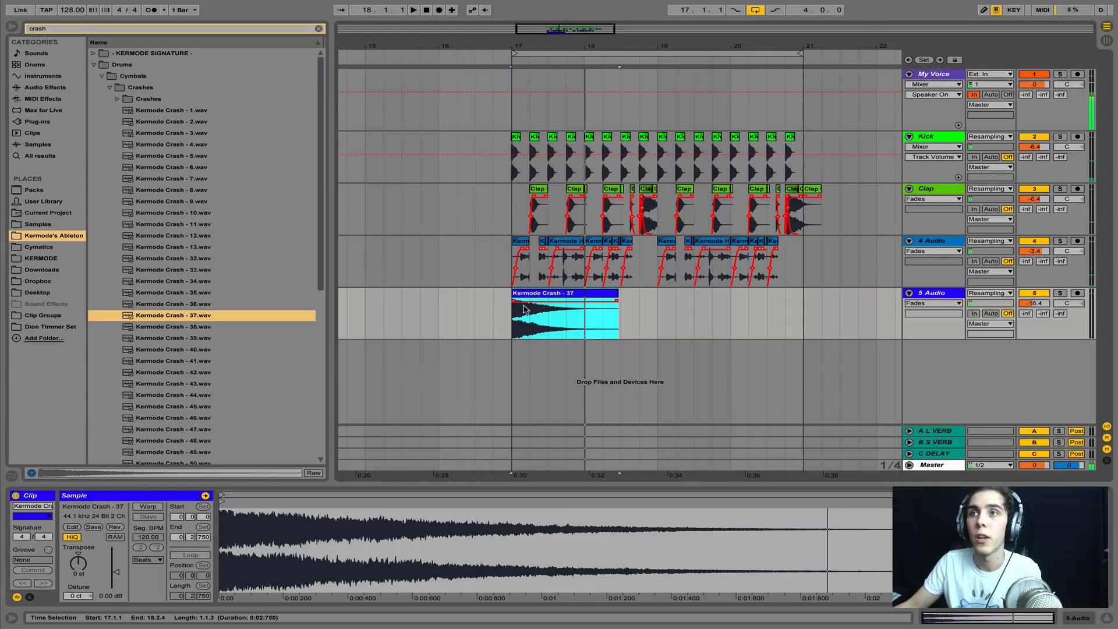
pyautogui.click(512, 323)
pyautogui.moveTo(514, 37); pyautogui.dragTo(510, 64)
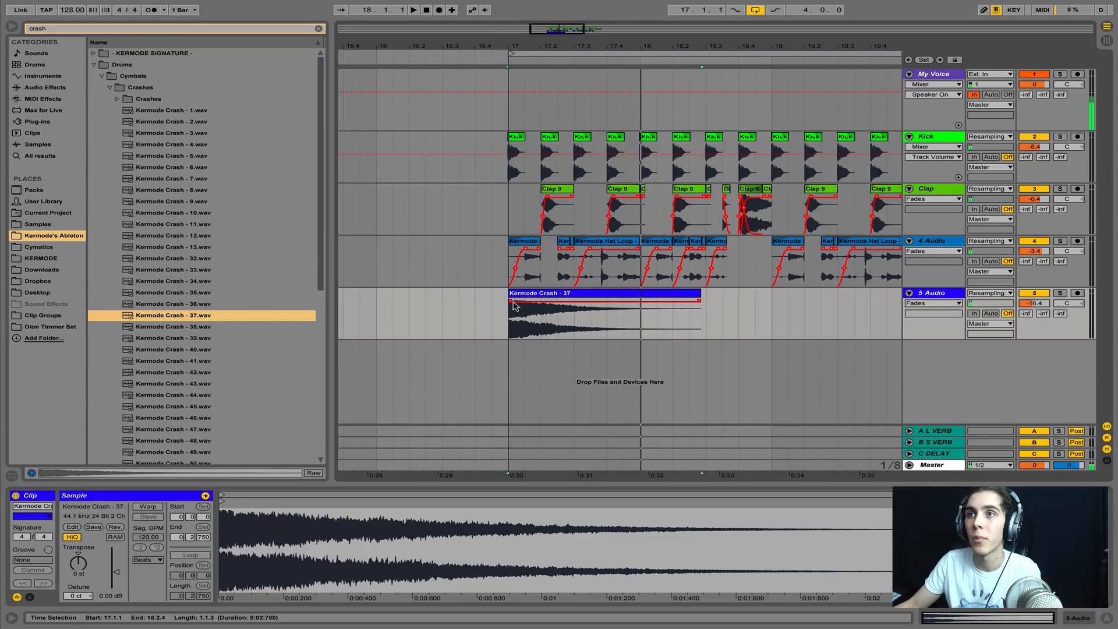
pyautogui.click(532, 295)
pyautogui.press('space')
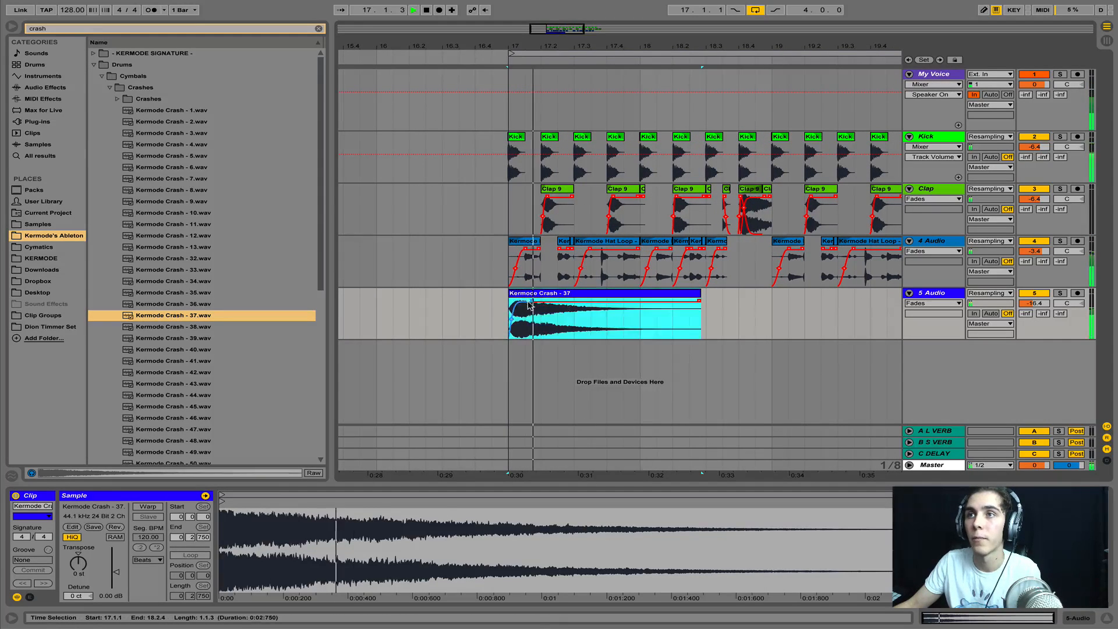
pyautogui.press('space')
pyautogui.moveTo(532, 296); pyautogui.dragTo(538, 301)
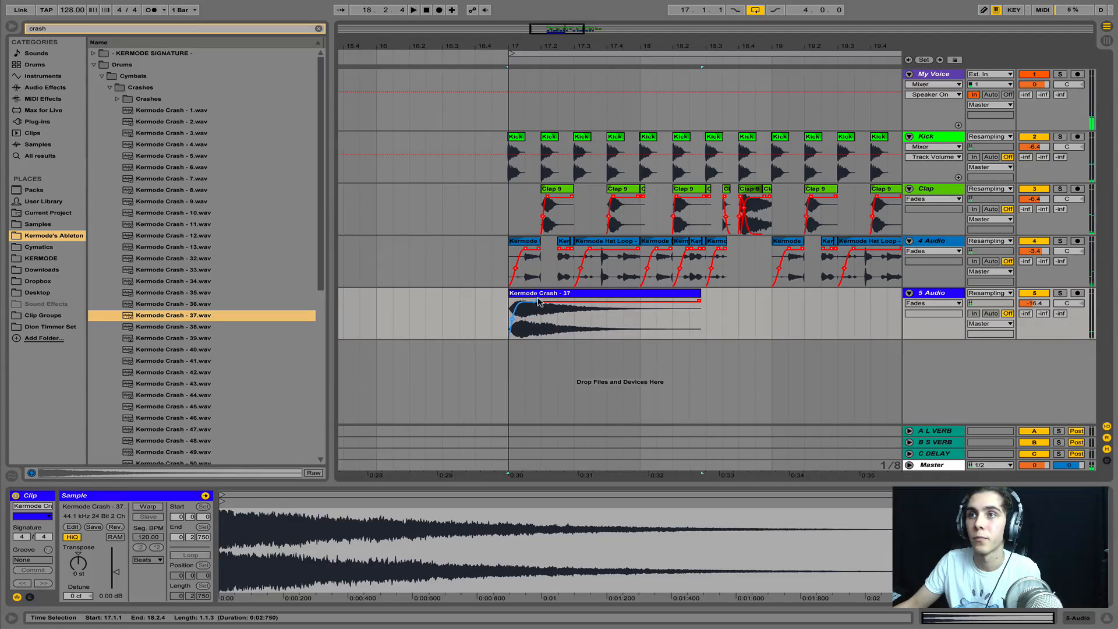
pyautogui.press('space')
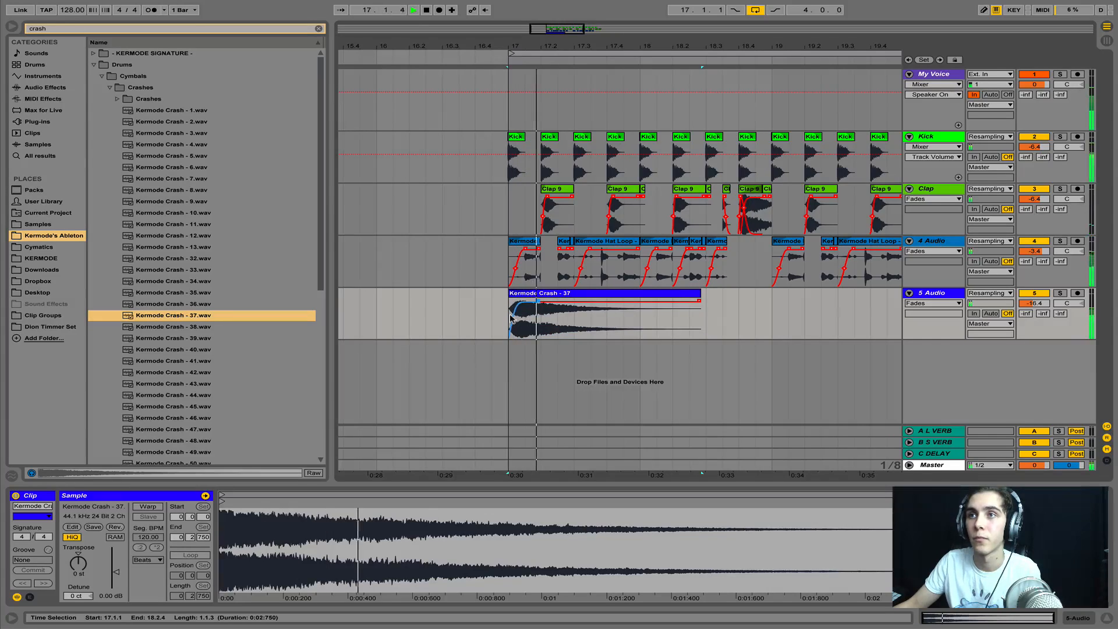
pyautogui.press('space')
# Step: Split the crash at 17.2.1, 17.3.1, 17.4.1 and 18.1.1, fading in the slices at 17.2.1, 17.3.1 and 17.4.1
pyautogui.click(540, 324)
pyautogui.hotkey('ctrl', 'e')
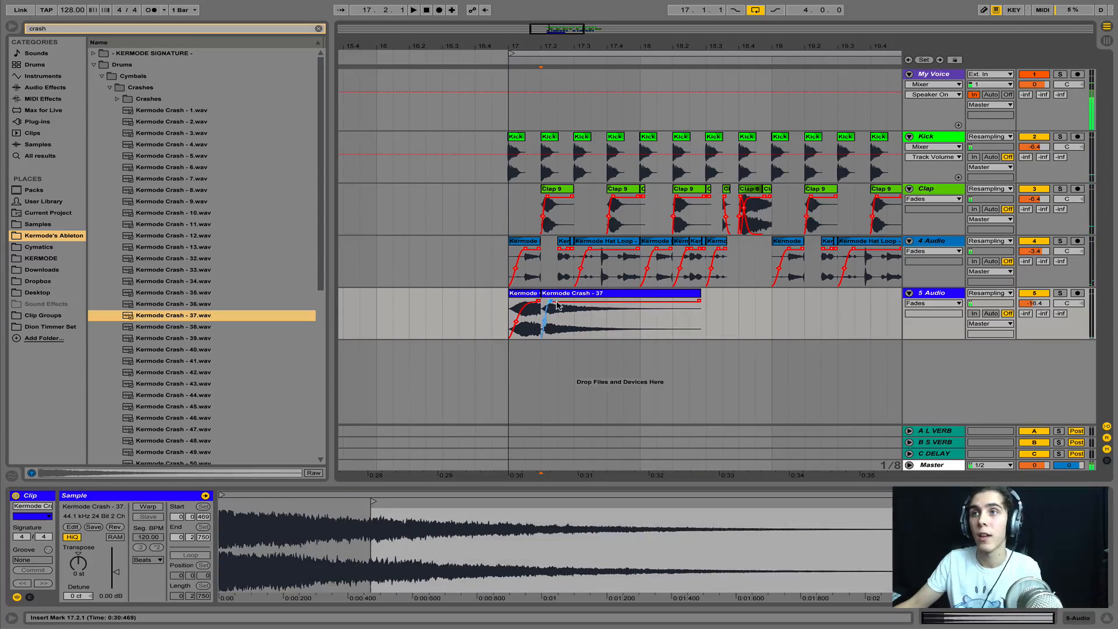
pyautogui.click(520, 296)
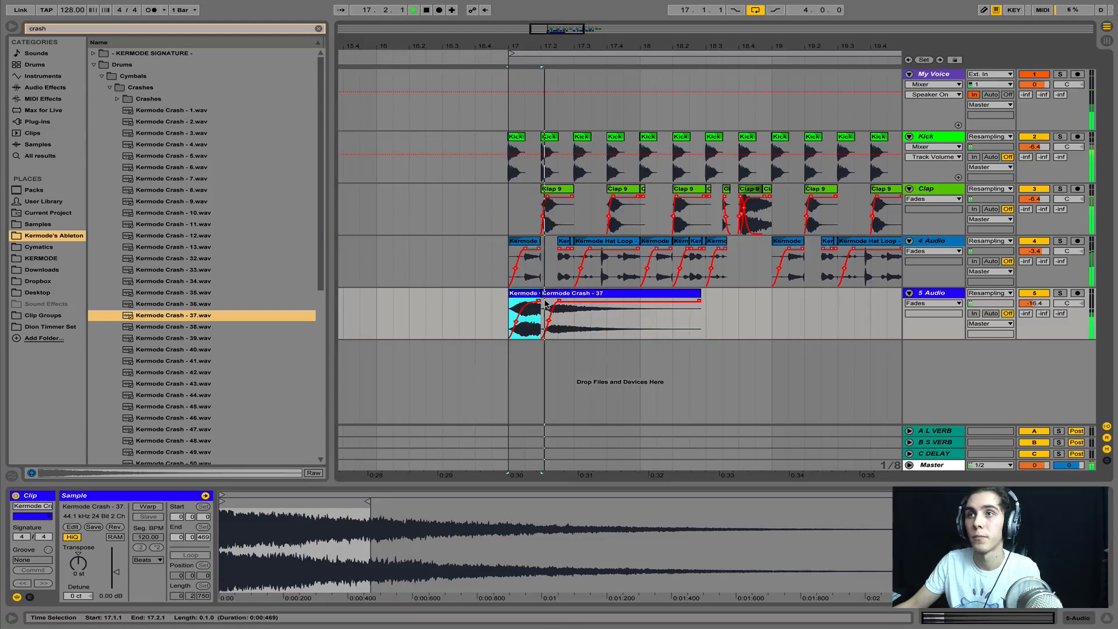
pyautogui.click(578, 323)
pyautogui.press('space')
pyautogui.hotkey('ctrl', 'e')
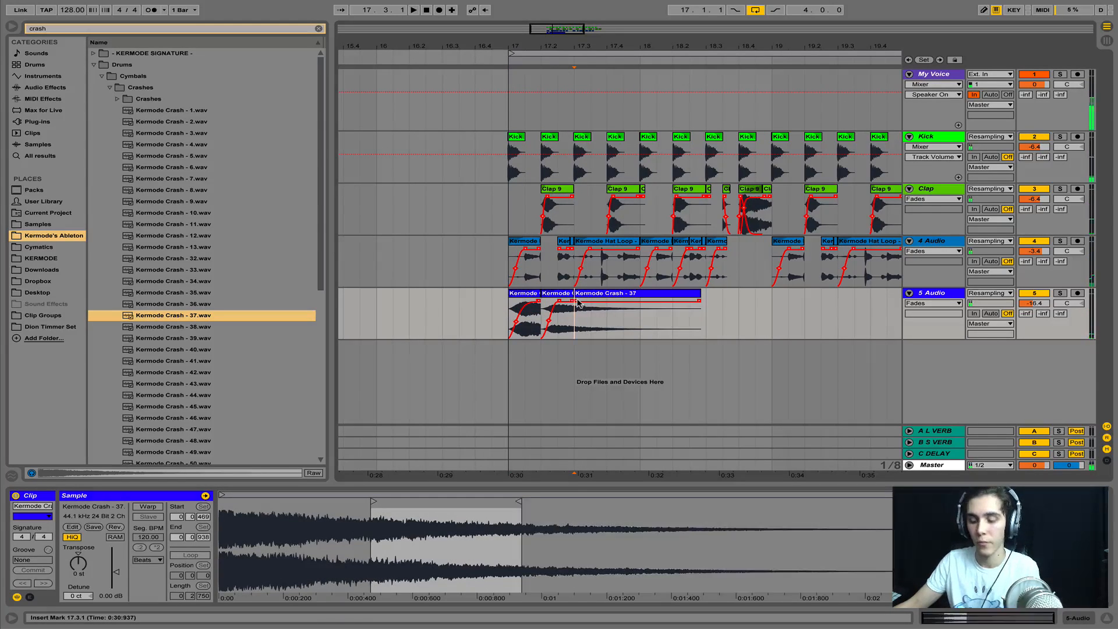
pyautogui.click(611, 325)
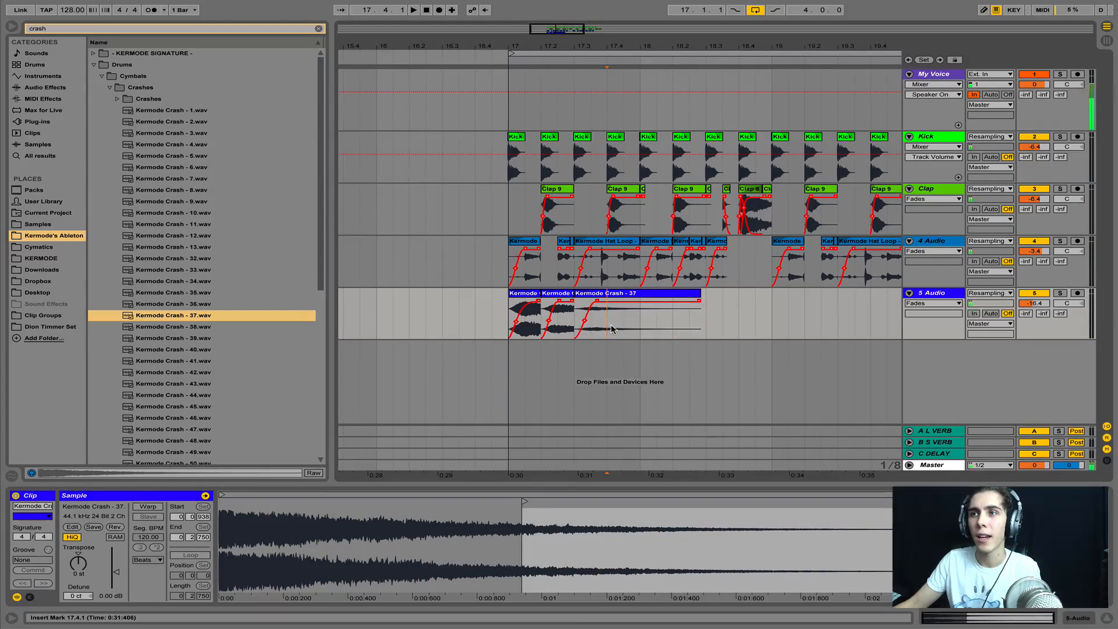
pyautogui.hotkey('ctrl', 'e')
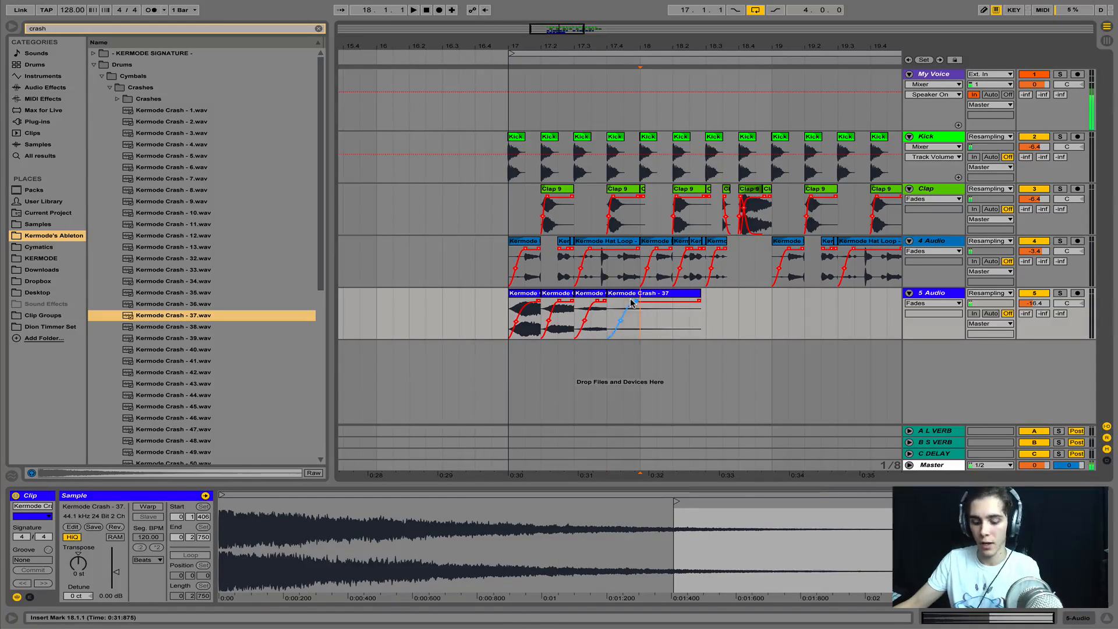
pyautogui.hotkey('ctrl', 'e')
# Step: Raise the crash slice at 17.4.1 to 13.1 dB clip gain and duplicate the slices from 17.3.1 to 18.1.1 twice
pyautogui.moveTo(114, 570); pyautogui.dragTo(115, 558)
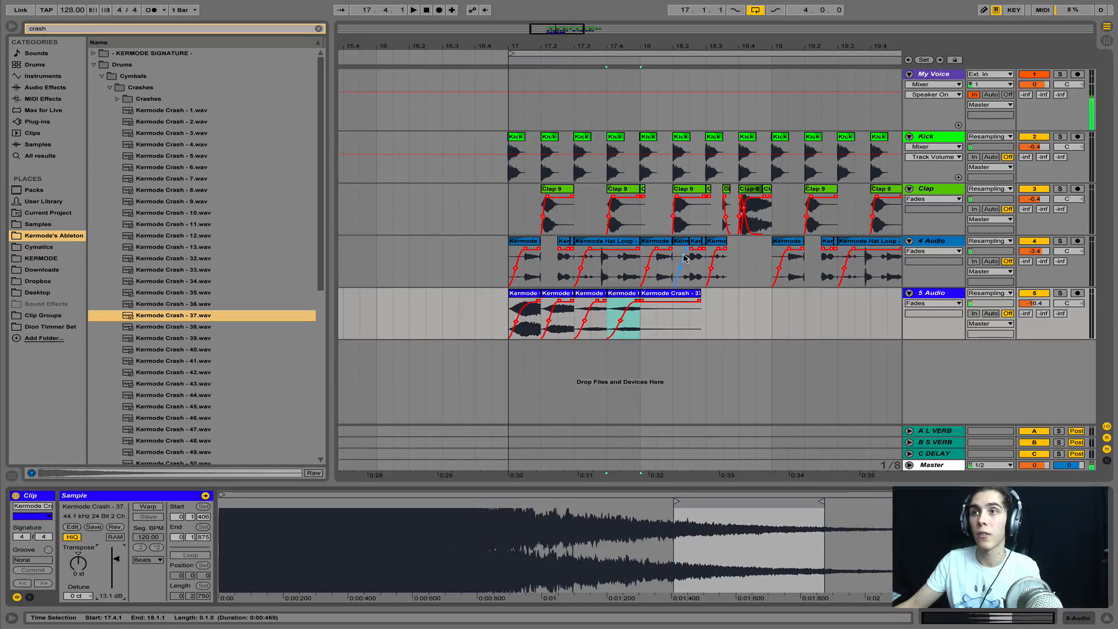
pyautogui.keyDown('shift'); pyautogui.click(577, 296); pyautogui.keyUp('shift')
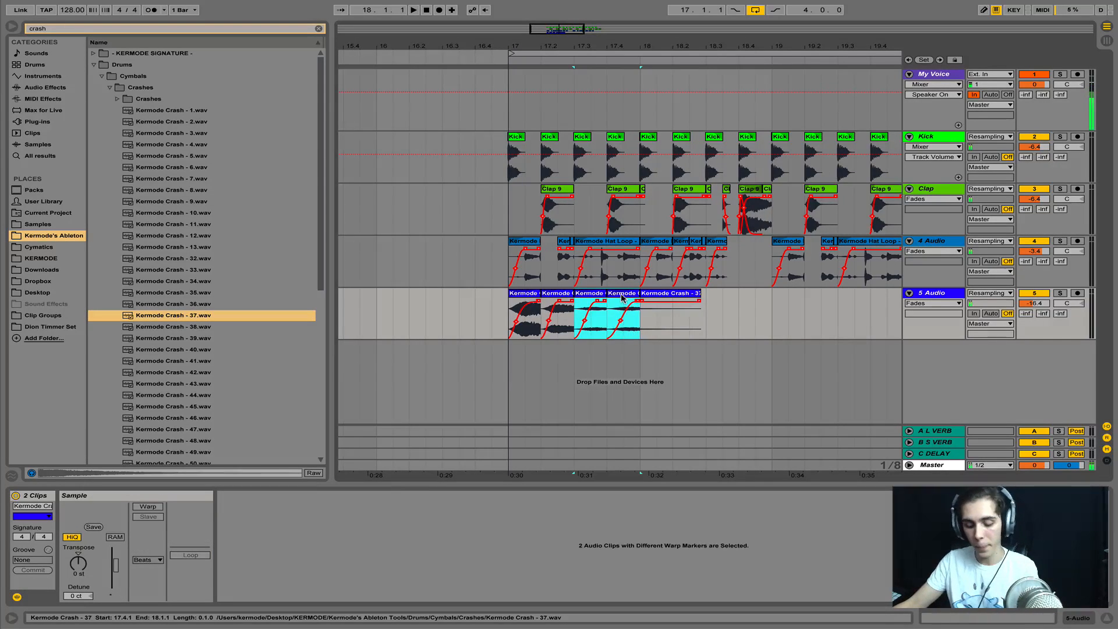
pyautogui.hotkey('ctrl', 'd')
pyautogui.hotkey('ctrl', 'd')
# Step: Play the crash slices from 17.1.1 and delete the last slice at 18.4.1
pyautogui.click(528, 296)
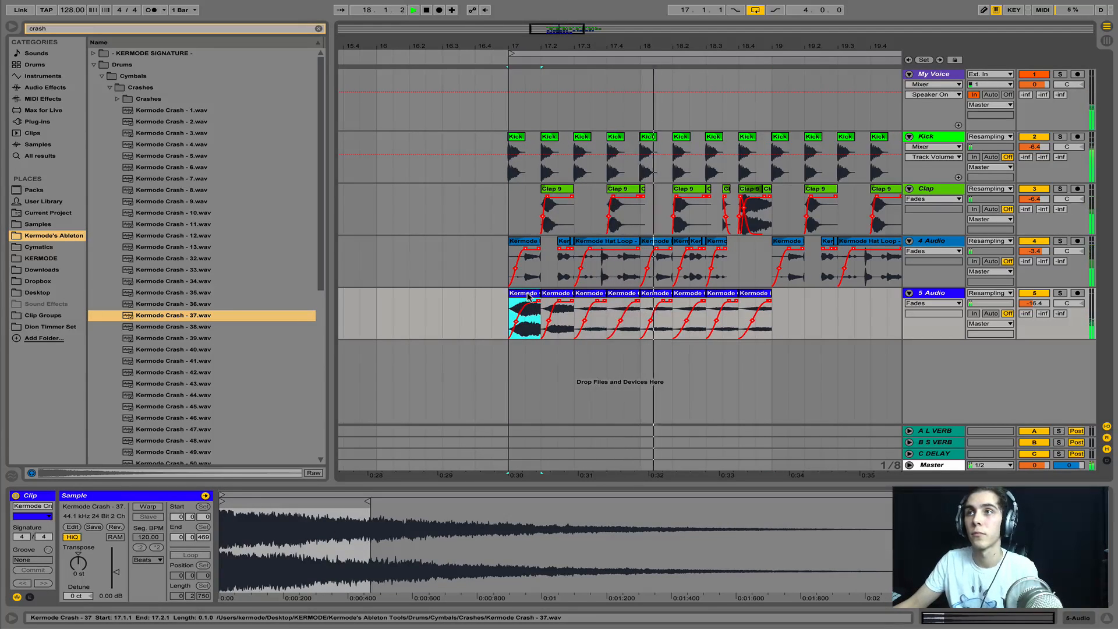
pyautogui.click(766, 296)
pyautogui.press('space')
pyautogui.moveTo(768, 314); pyautogui.dragTo(502, 317)
# Step: Copy the crash slices between 17.3.1 and 18.4.1 and paste them at 19.1.1
pyautogui.click(591, 300)
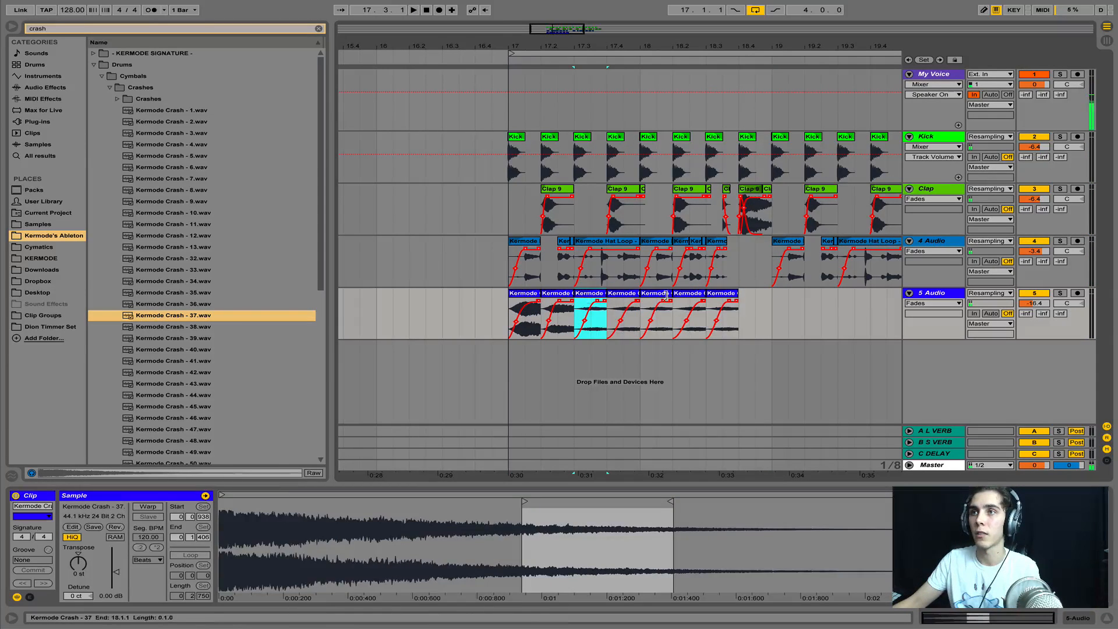
pyautogui.keyDown('shift'); pyautogui.click(732, 300); pyautogui.keyUp('shift')
pyautogui.hotkey('ctrl', 'c')
pyautogui.click(773, 317)
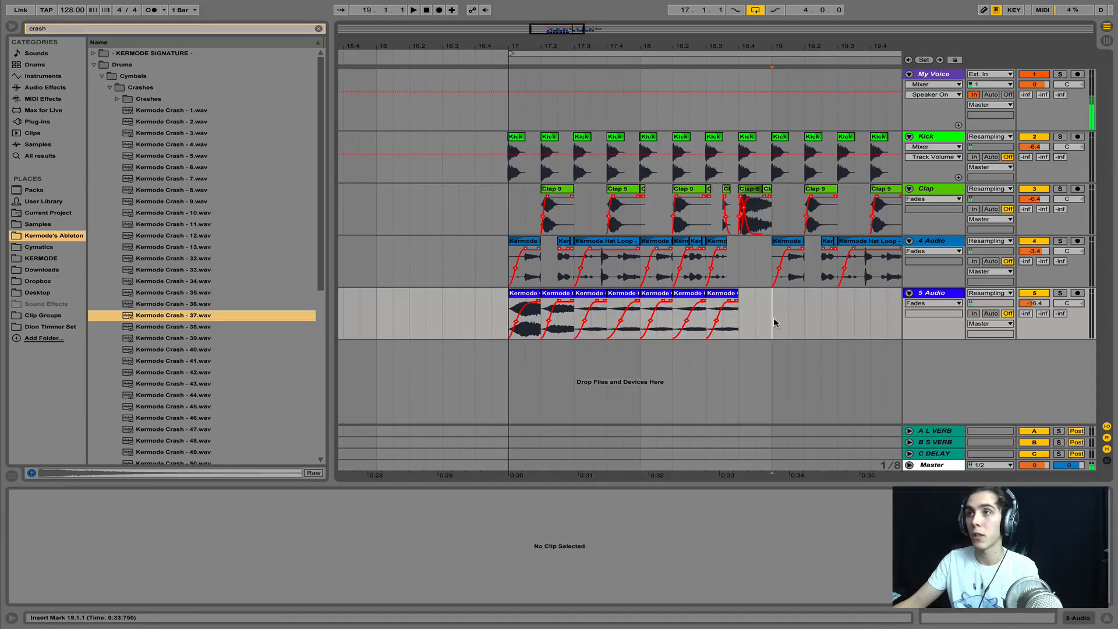
pyautogui.hotkey('ctrl', 'v')
# Step: Play the crash track from 17.1.1 and duplicate the two slices between 19.4.1 and 20.2.1
pyautogui.click(525, 295)
pyautogui.press('space')
pyautogui.moveTo(651, 48); pyautogui.dragTo(568, 23)
pyautogui.click(697, 293)
pyautogui.keyDown('shift'); pyautogui.click(680, 296); pyautogui.keyUp('shift')
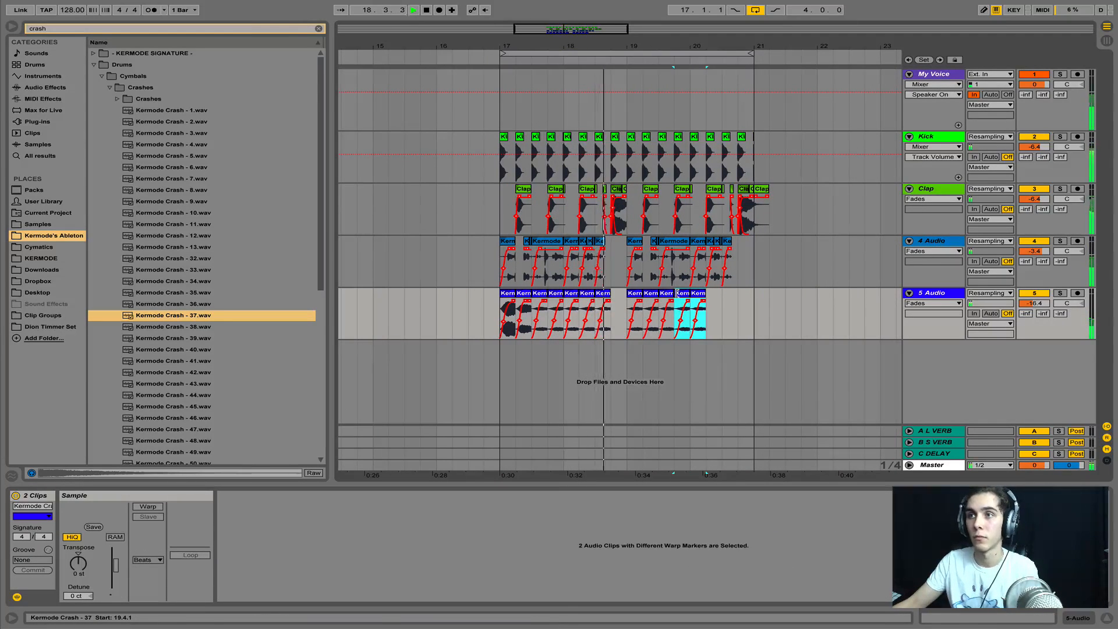
pyautogui.hotkey('ctrl', 'd')
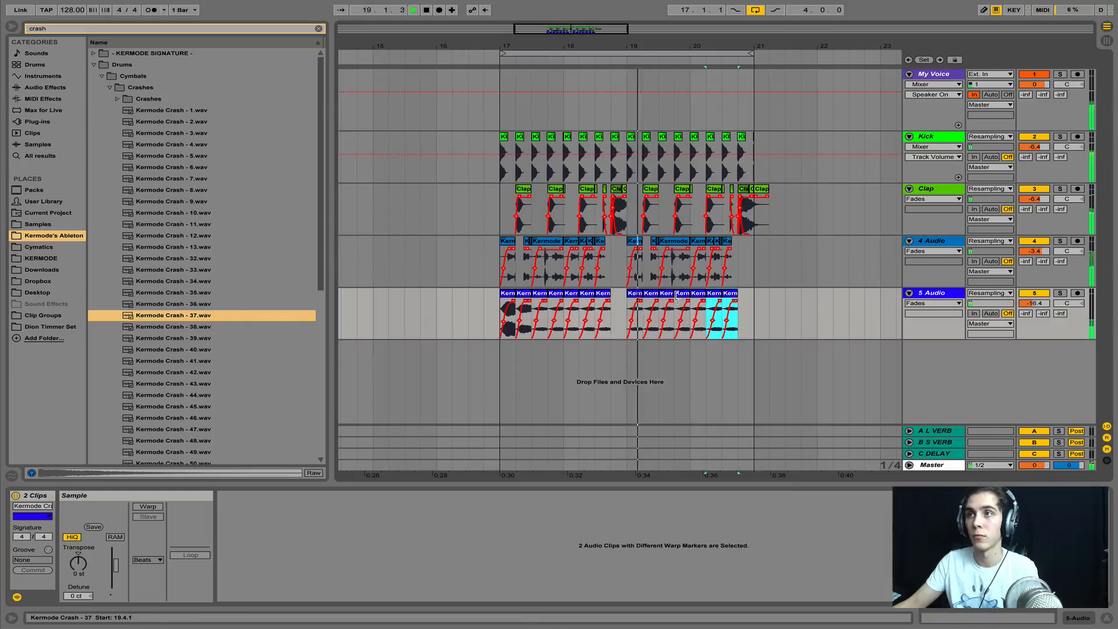
# Step: Reverse the crash slice at 20.3.1 and shift its sample region to the loud end of the file, keeping its one-beat length
pyautogui.click(730, 296)
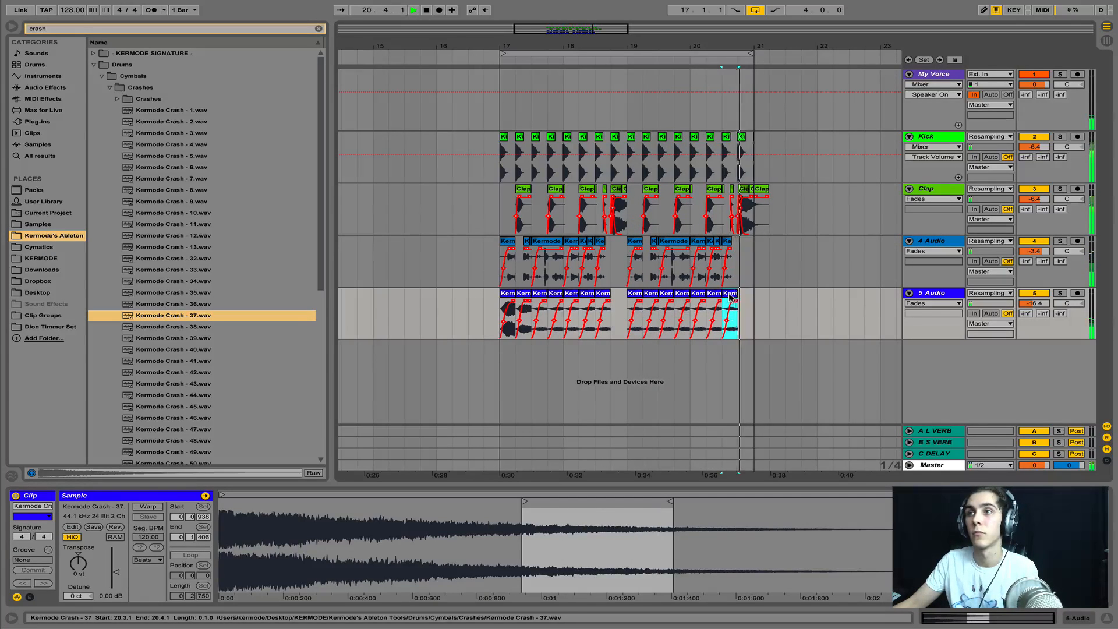
pyautogui.press('space')
pyautogui.click(609, 367)
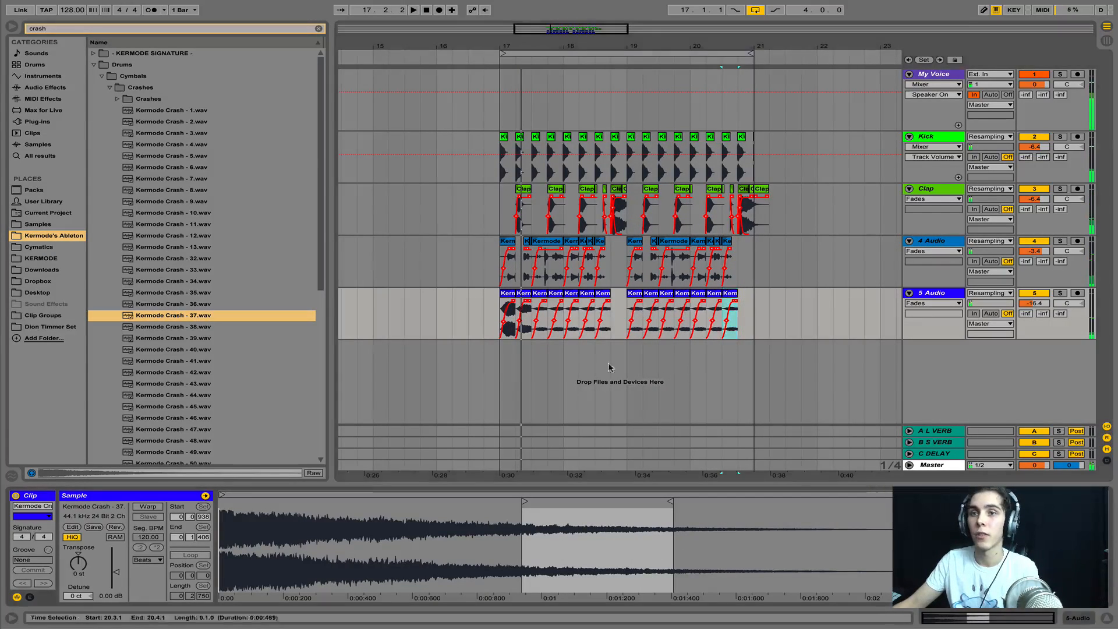
pyautogui.click(115, 528)
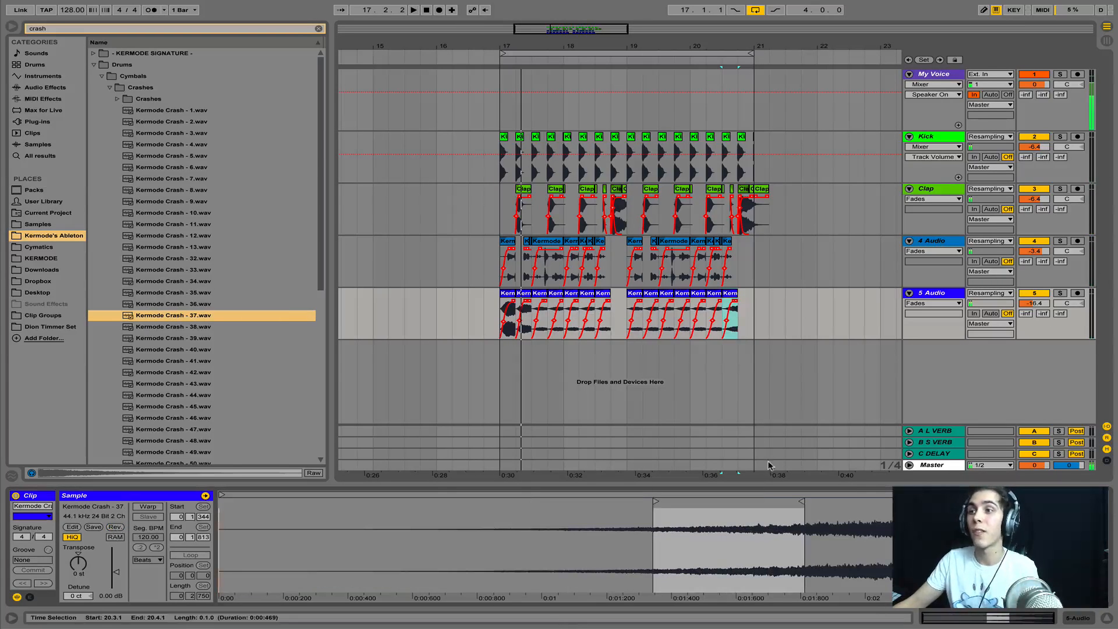
pyautogui.moveTo(800, 500); pyautogui.dragTo(1113, 509)
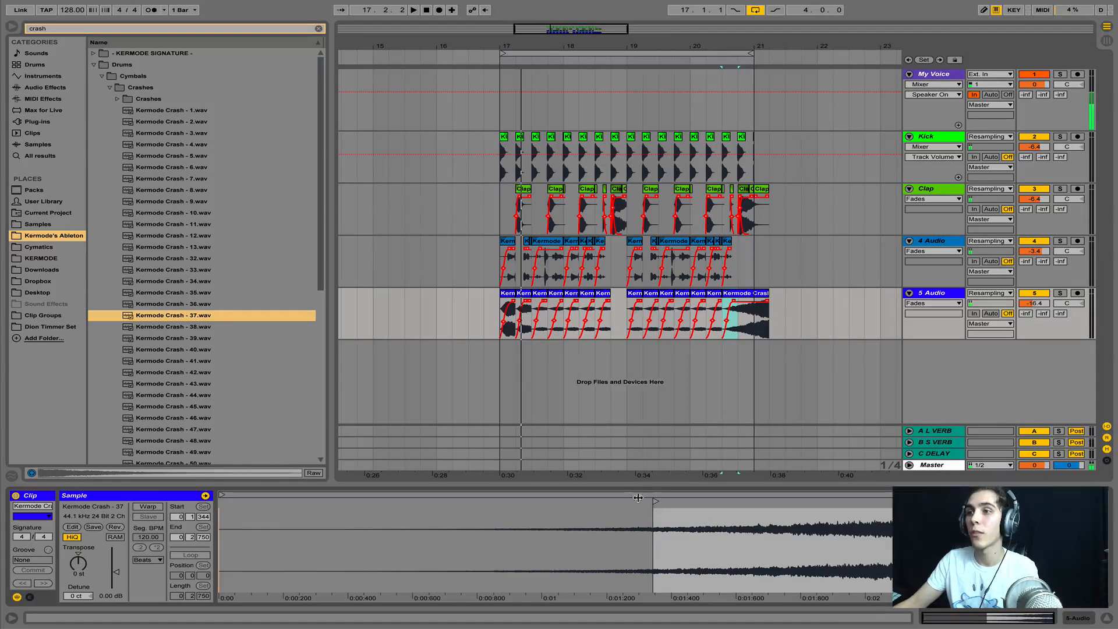
pyautogui.moveTo(658, 499); pyautogui.dragTo(897, 500)
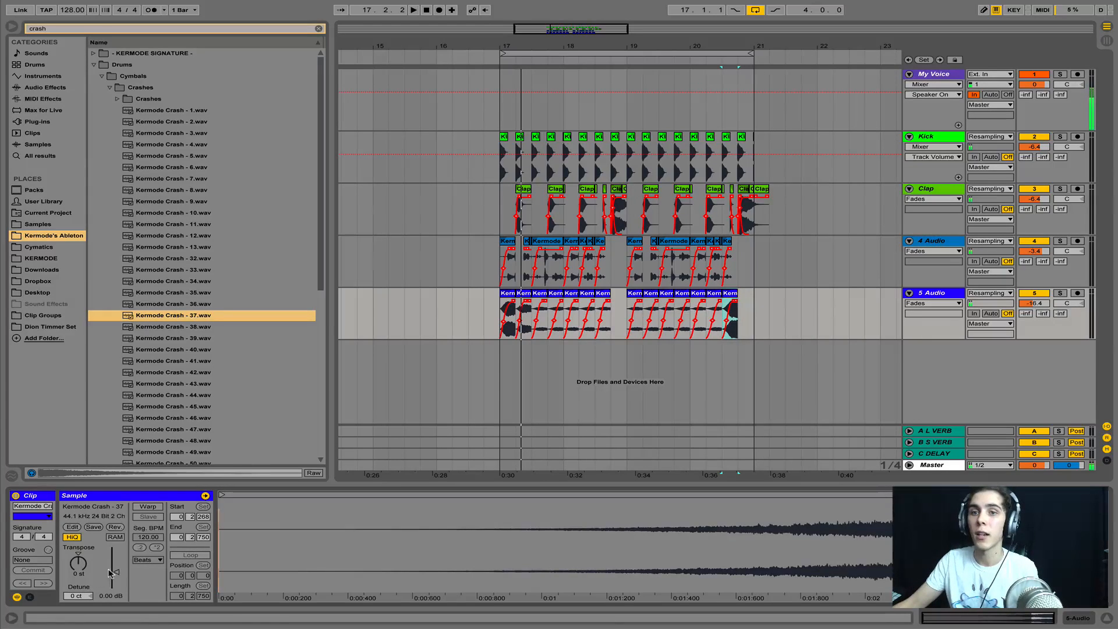
# Step: Lower the reversed slice's clip gain to -8.51 dB and, during playback, set the crash track's volume to -24.8 dB
pyautogui.moveTo(111, 572); pyautogui.dragTo(111, 578)
pyautogui.press('space')
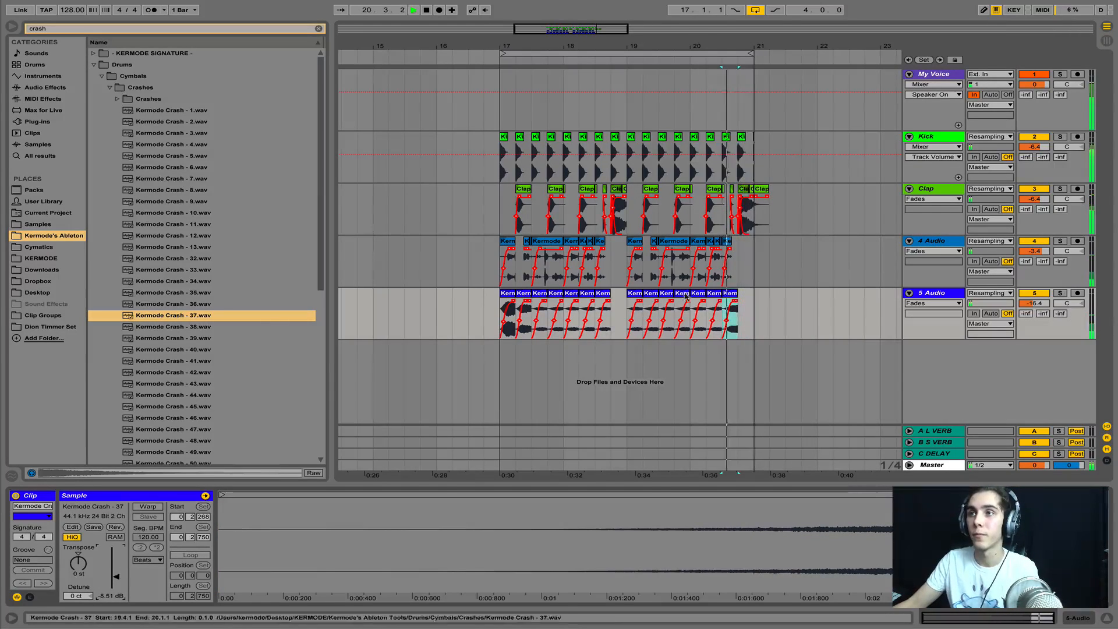
pyautogui.click(505, 293)
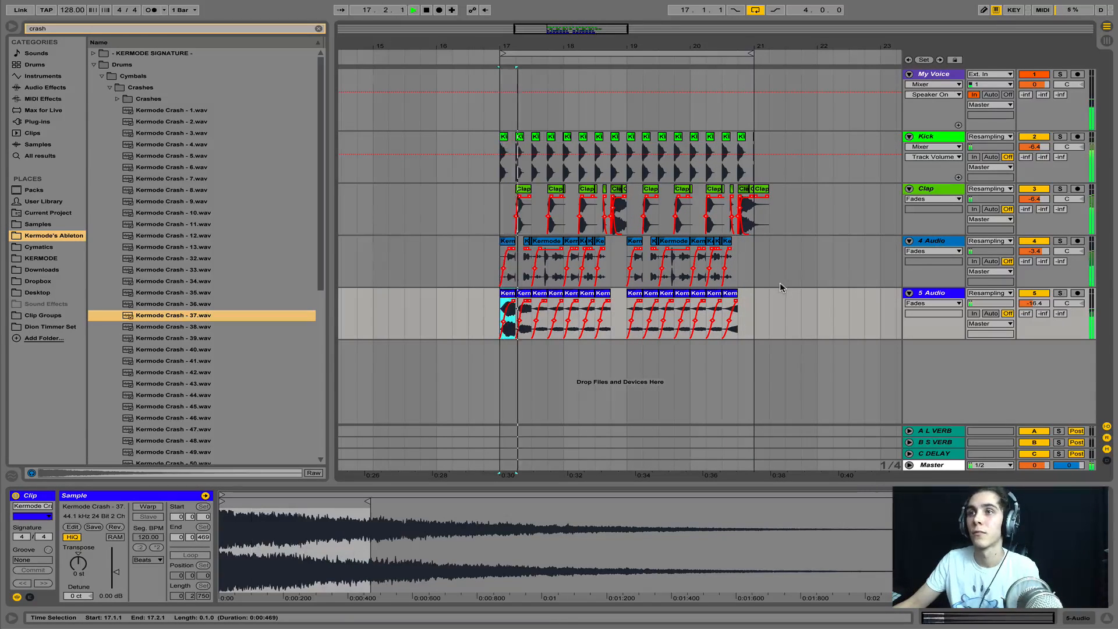
pyautogui.moveTo(1035, 303); pyautogui.dragTo(1034, 308)
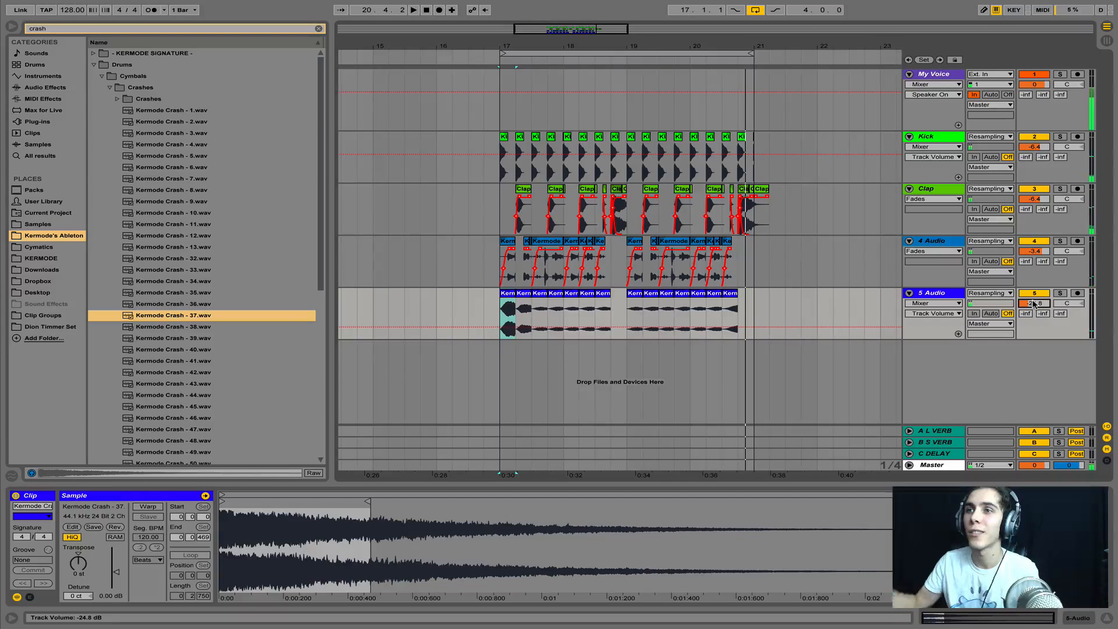
# Step: Clear the browser search and add Auto Pan to the crash track with its amount at 100 %
pyautogui.click(319, 29)
pyautogui.click(63, 88)
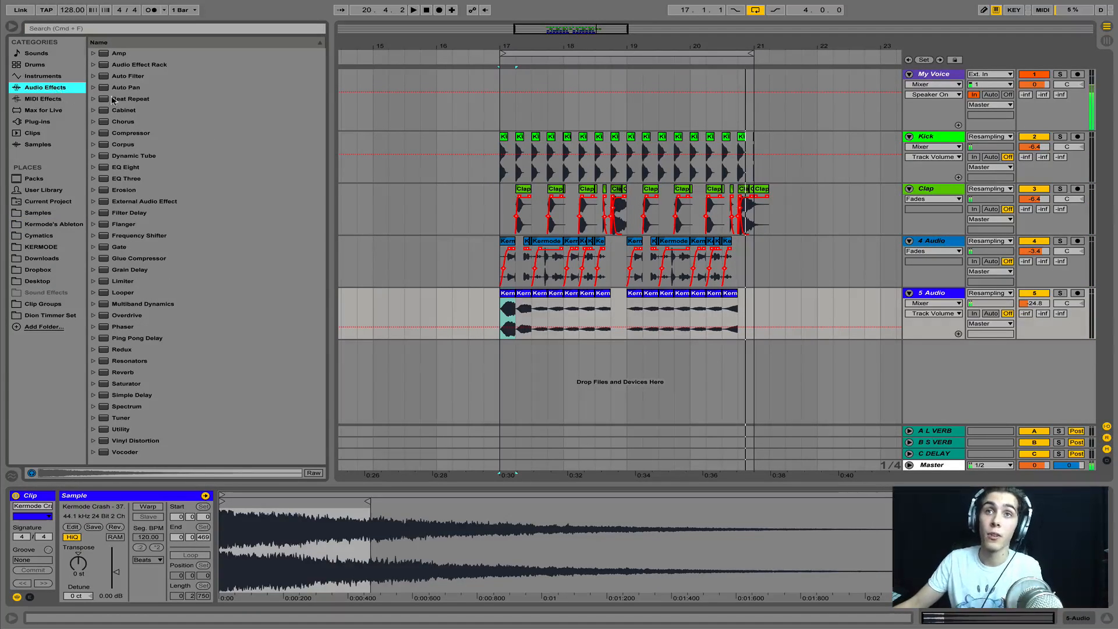
pyautogui.moveTo(114, 91); pyautogui.dragTo(520, 313)
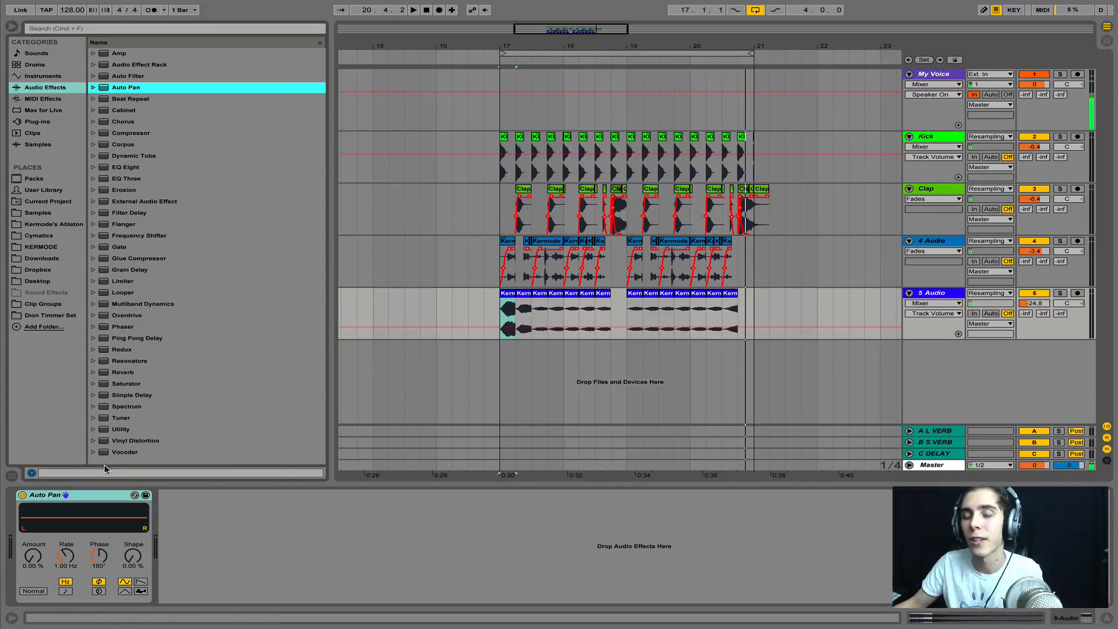
pyautogui.moveTo(32, 562); pyautogui.dragTo(35, 556)
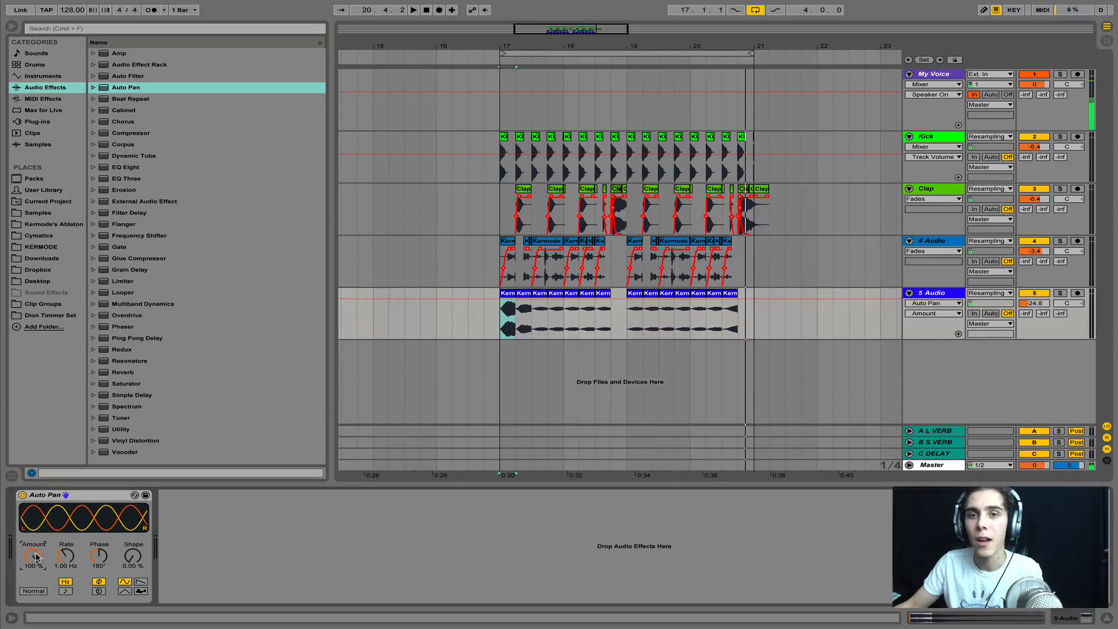
# Step: Compare Auto Pan's synced and free rates, keeping Hz mode with the rate set to 49 Hz
pyautogui.click(64, 591)
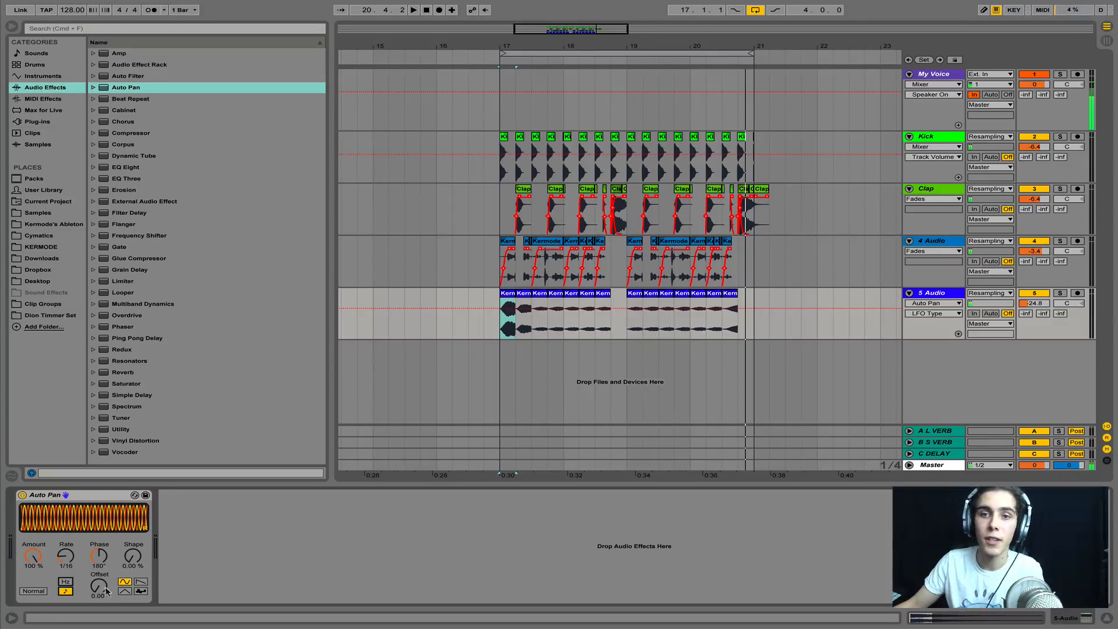
pyautogui.click(65, 581)
pyautogui.moveTo(66, 560); pyautogui.dragTo(67, 564)
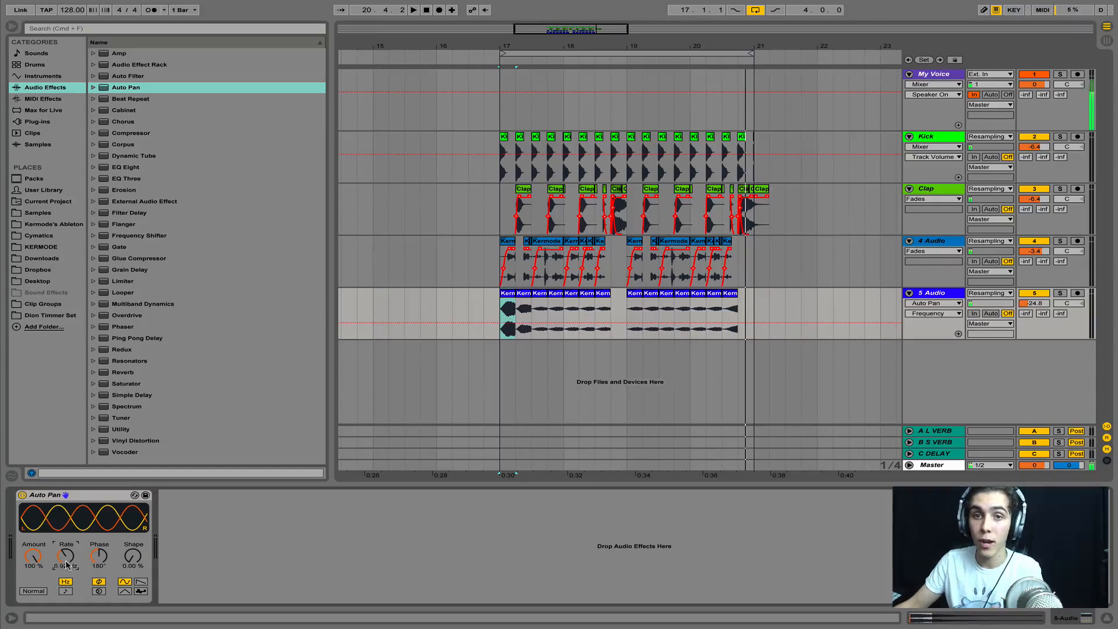
pyautogui.write('49')
pyautogui.press('Return')
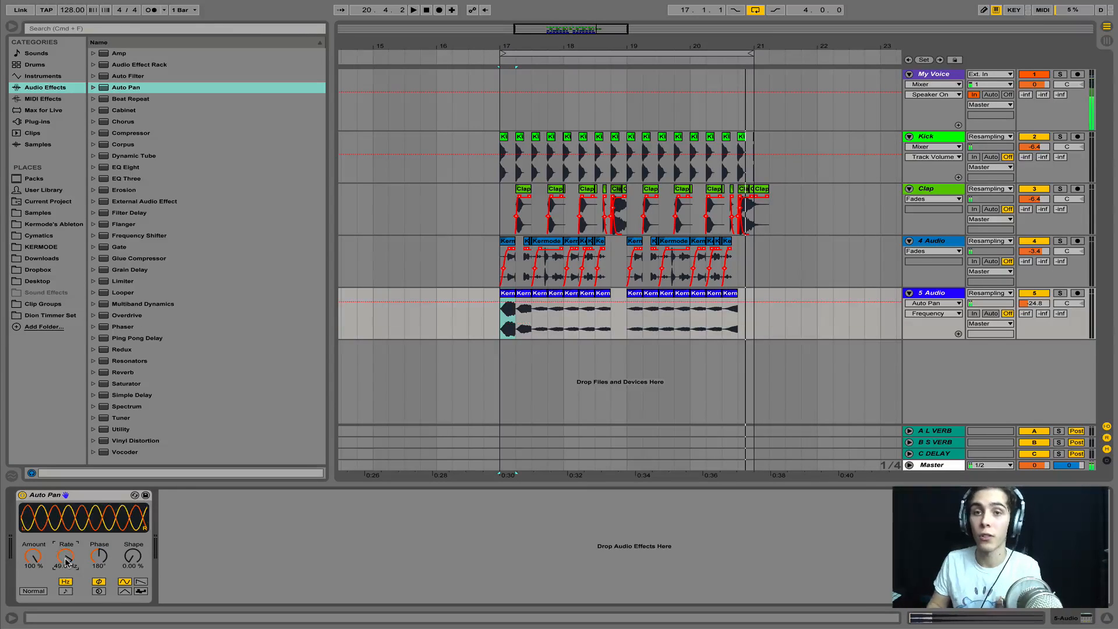
# Step: Try Auto Pan with a 0° phase, undo it, and reduce the amount to 34.9 % while playing the loop
pyautogui.moveTo(99, 568); pyautogui.dragTo(99, 606)
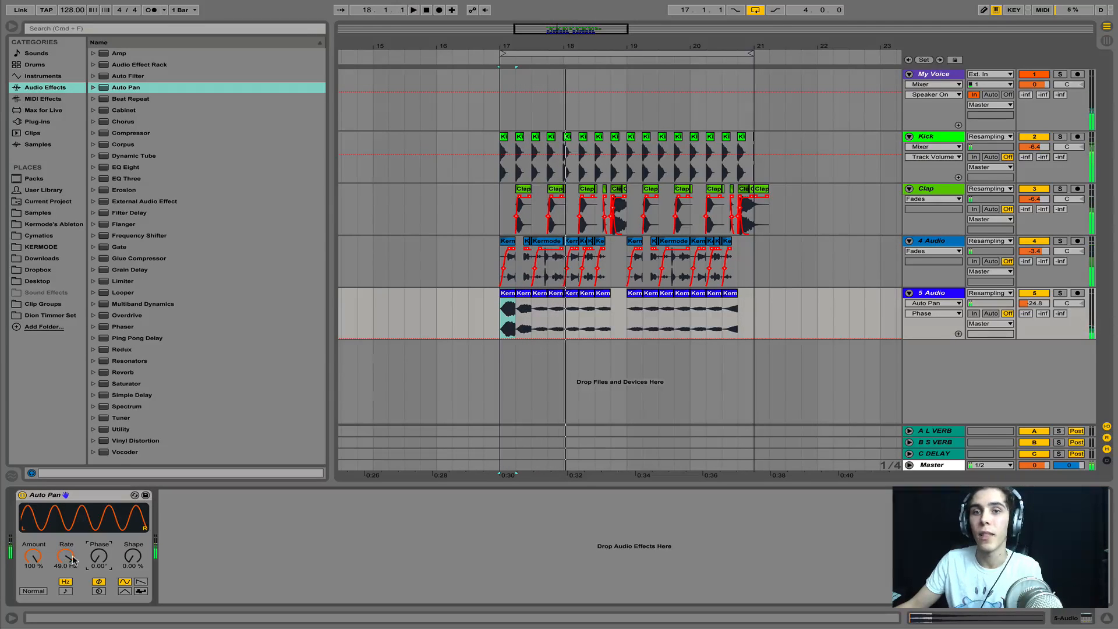
pyautogui.press('super+z')
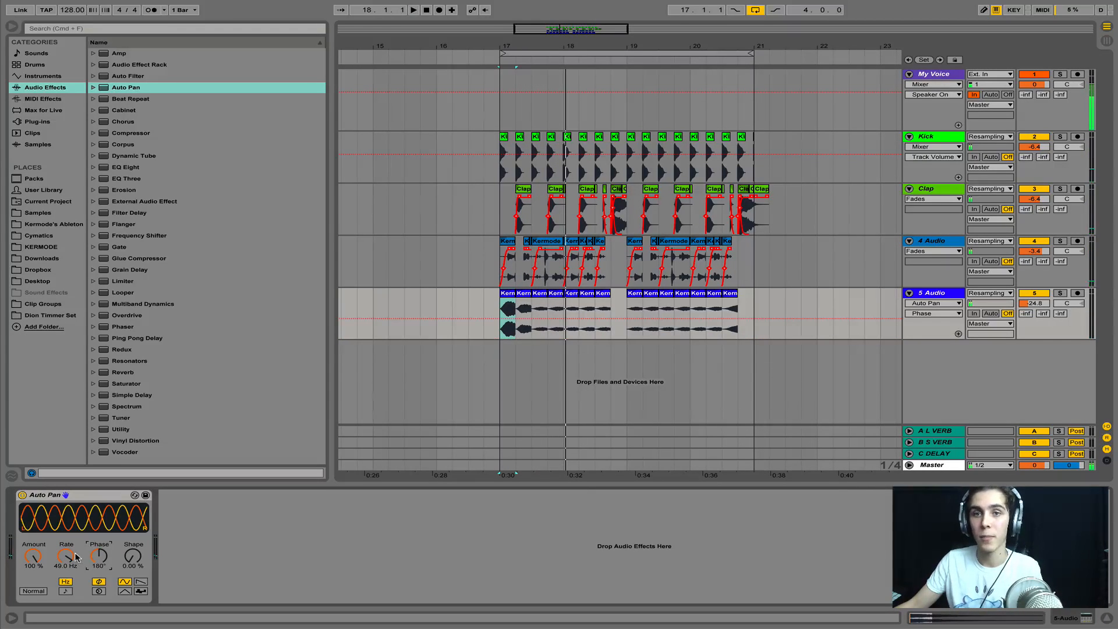
pyautogui.press('space')
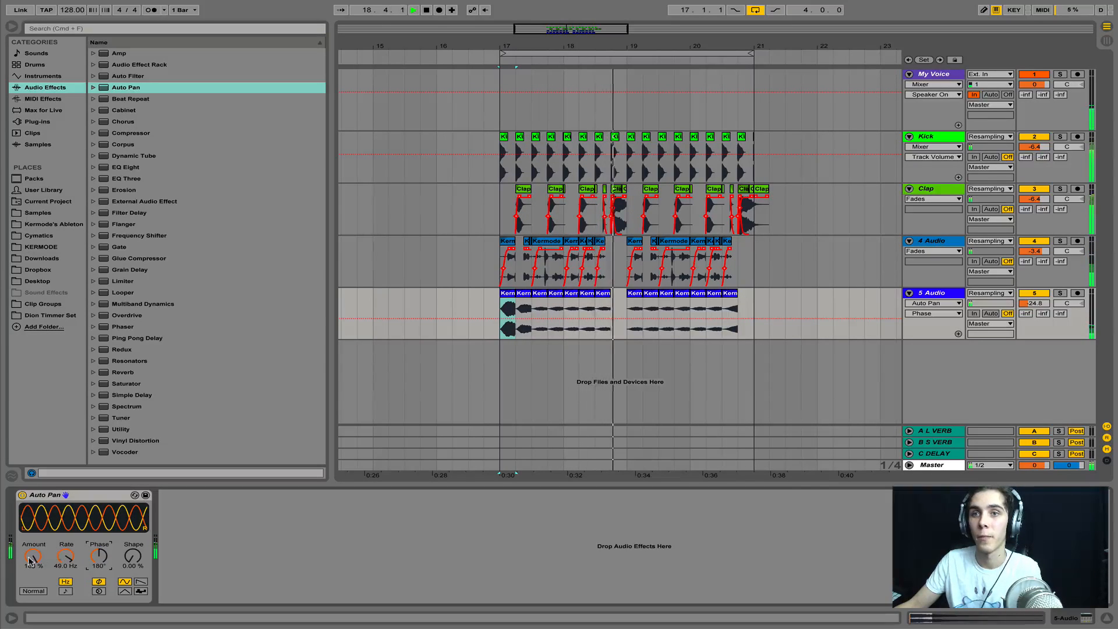
pyautogui.moveTo(33, 556)
pyautogui.mouseDown()
pyautogui.moveTo(33, 584)
pyautogui.moveTo(29, 557)
pyautogui.mouseUp()
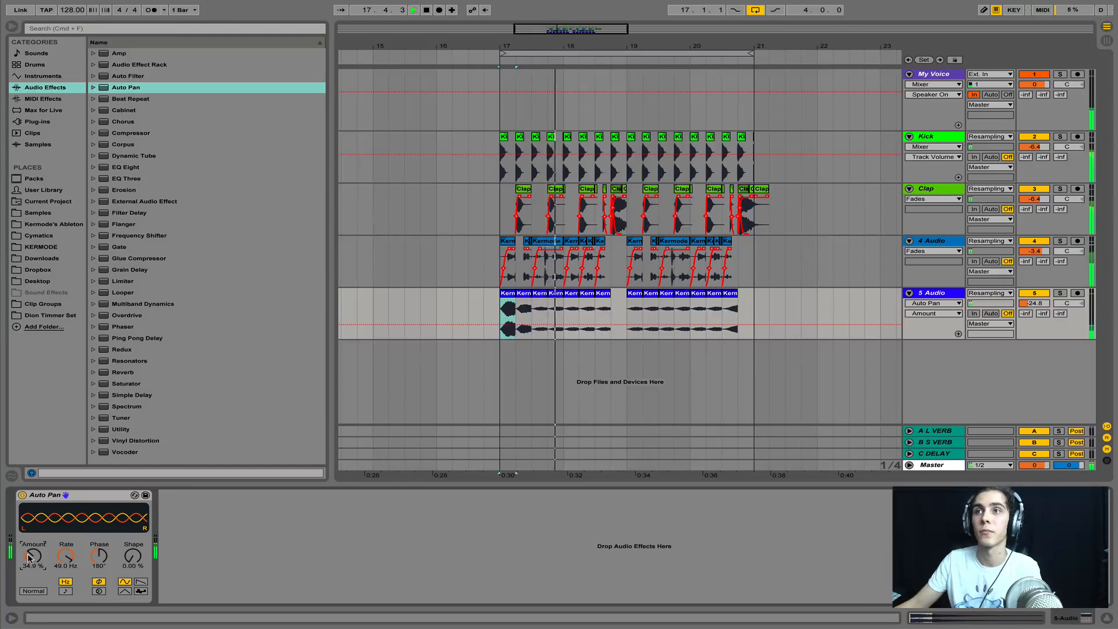
pyautogui.press('space')
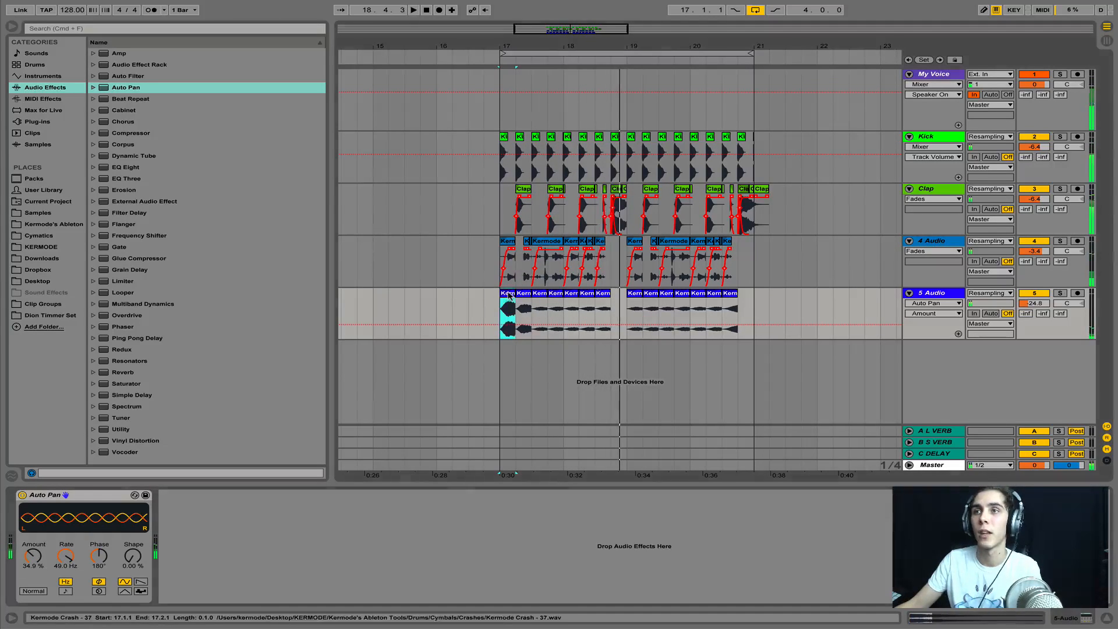
pyautogui.click(1061, 293)
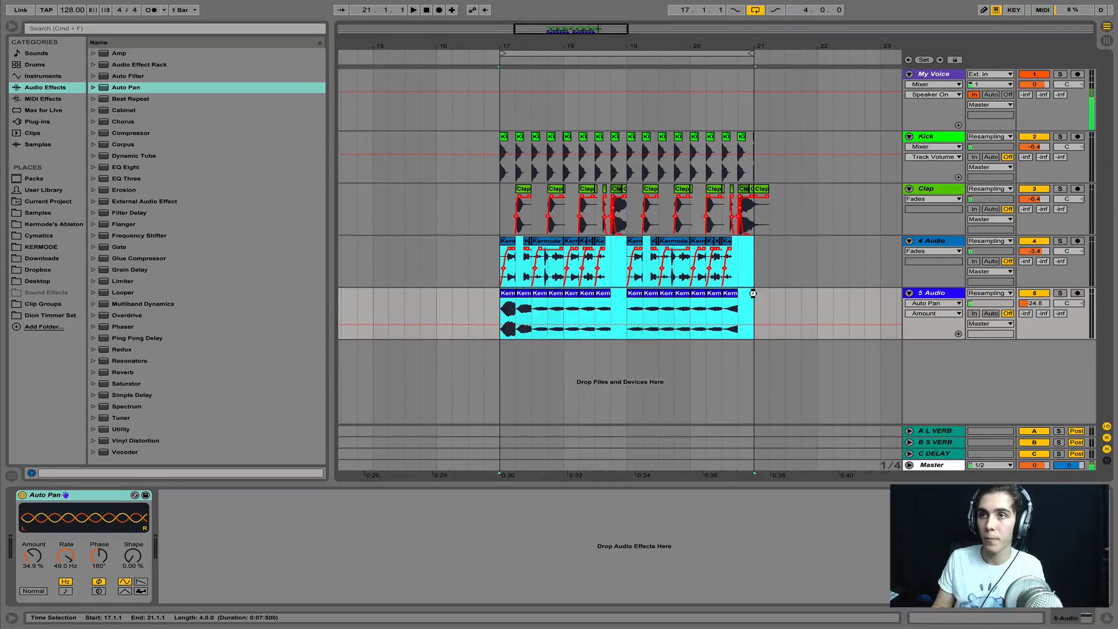
# Step: Consolidate the hat loop and crash clips from 17.1.1 to 21.1.1 and show the crash track's fades
pyautogui.press('super+j')
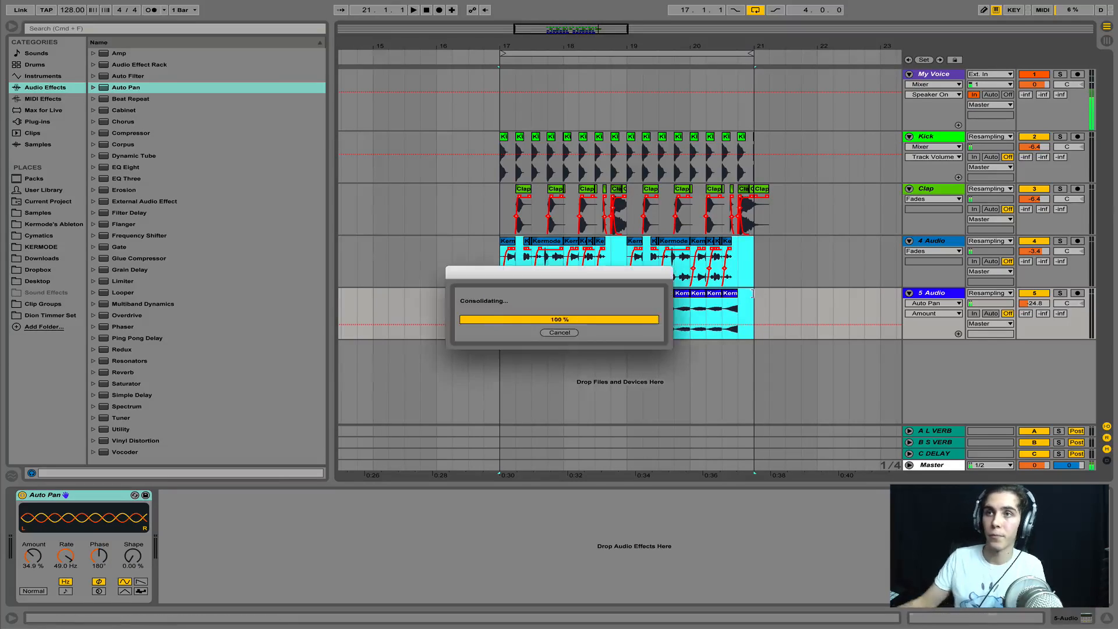
pyautogui.moveTo(511, 46); pyautogui.dragTo(511, 146)
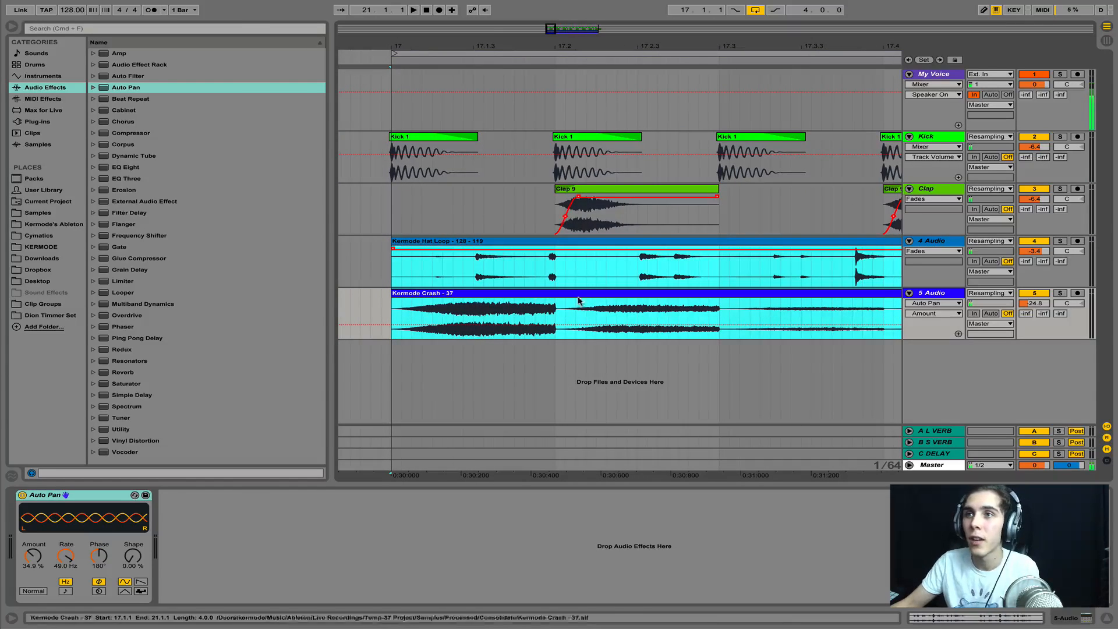
pyautogui.click(934, 303)
pyautogui.click(926, 321)
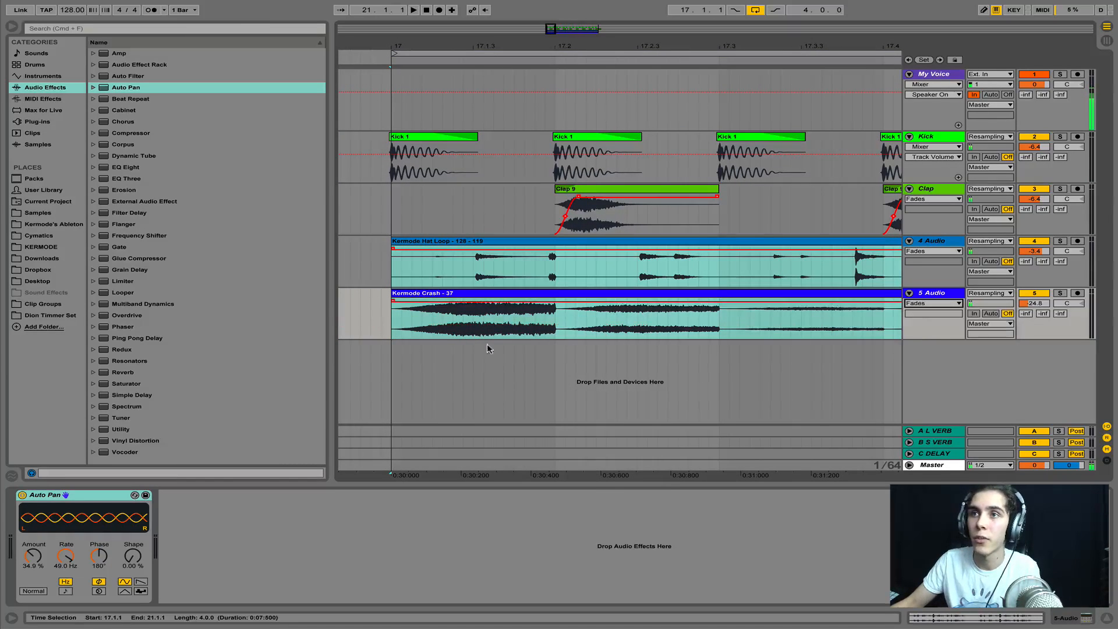
# Step: Split the consolidated hat and crash clips at 17.2.1 and give both first slices a short fade-out at the split
pyautogui.click(552, 275)
pyautogui.click(555, 283)
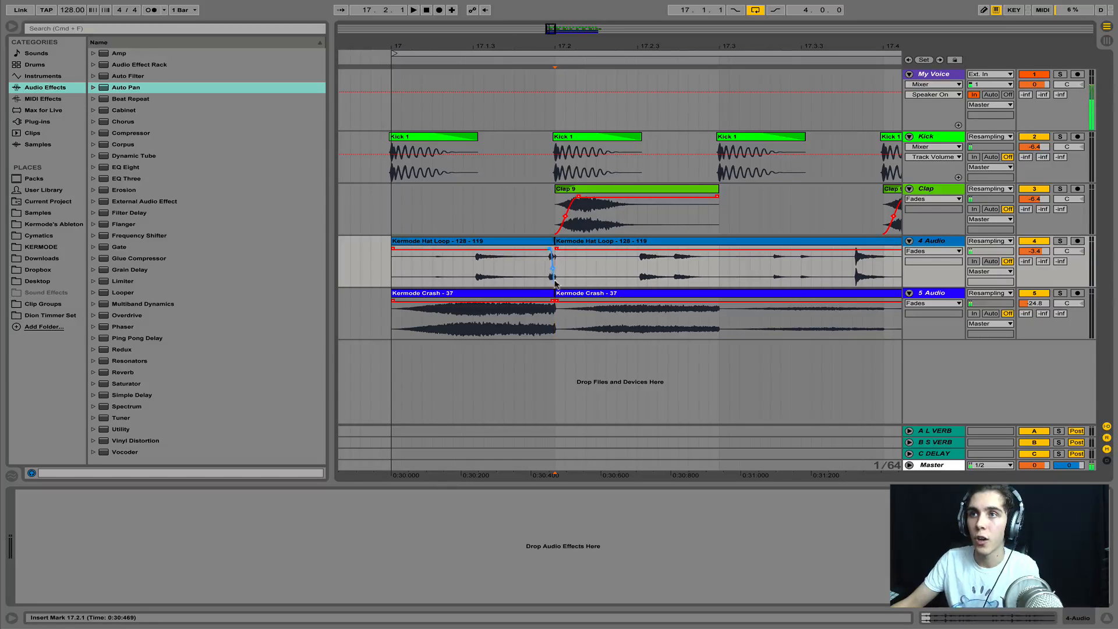
pyautogui.click(549, 307)
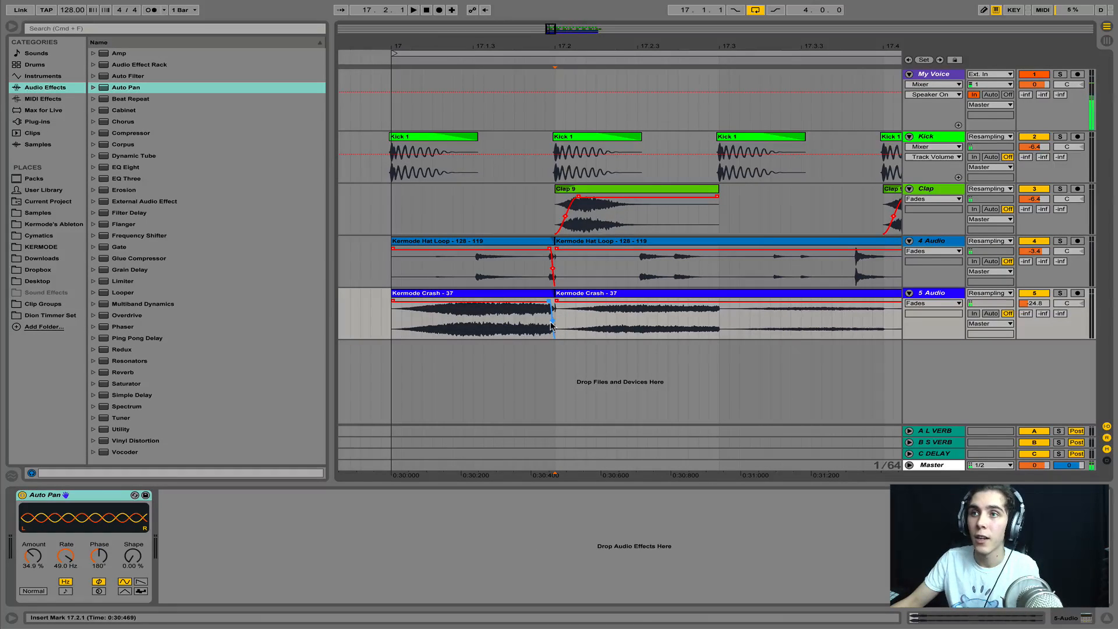
pyautogui.click(553, 275)
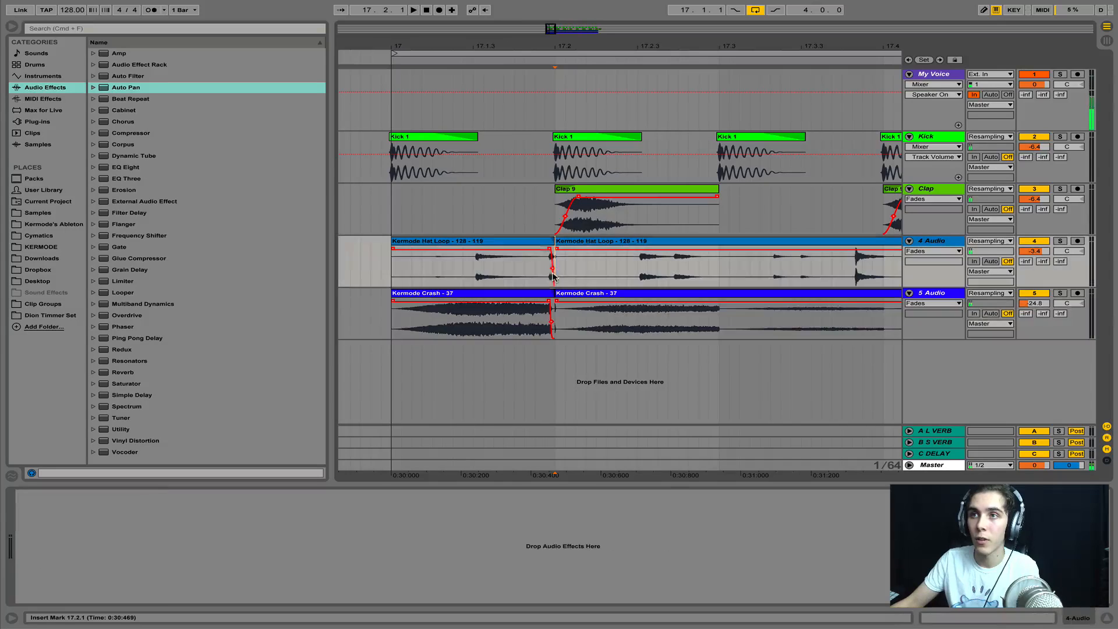
pyautogui.click(548, 253)
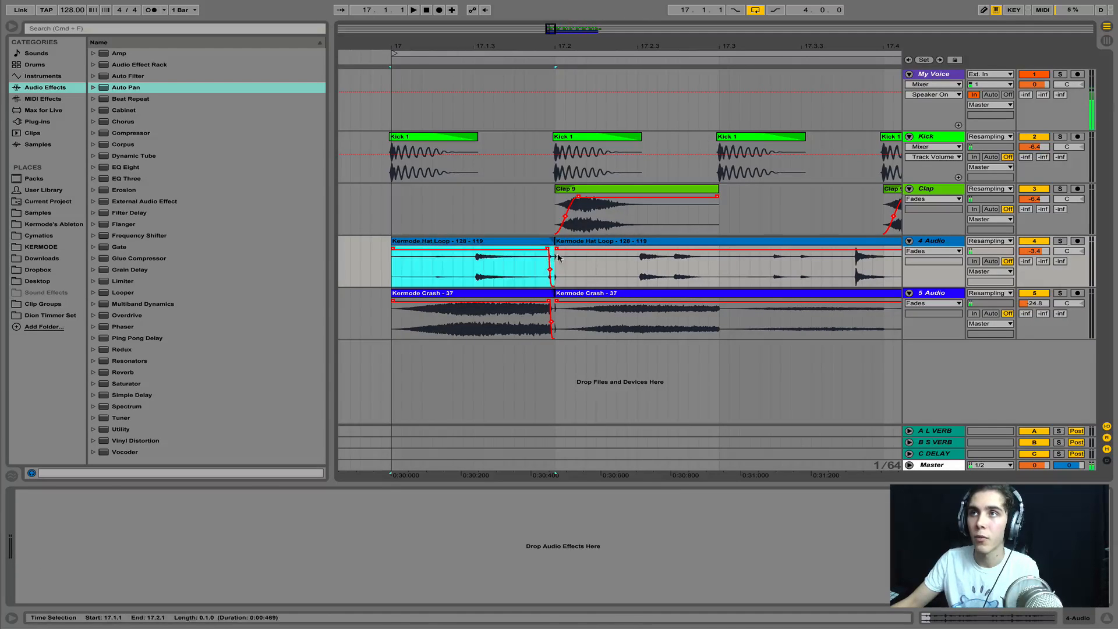
# Step: Duplicate the four-bar drum pattern from 17.1.1 to 21.1.1 on all drum tracks and loop the first four bars
pyautogui.moveTo(582, 50); pyautogui.dragTo(582, 122)
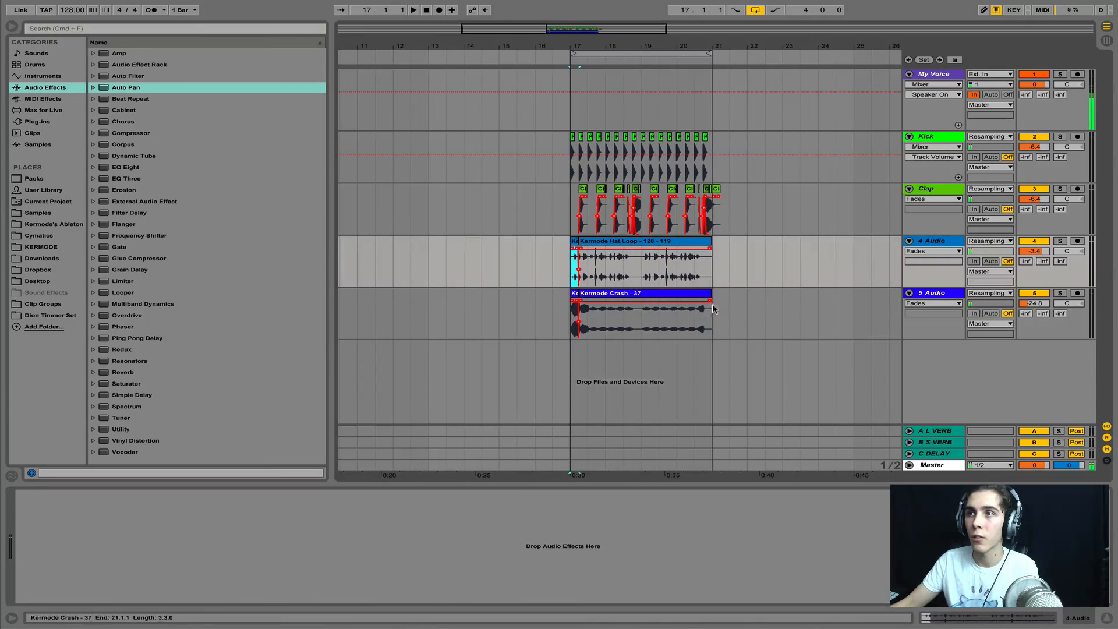
pyautogui.keyDown('shift'); pyautogui.click(705, 291); pyautogui.keyUp('shift')
pyautogui.moveTo(703, 291); pyautogui.dragTo(704, 294)
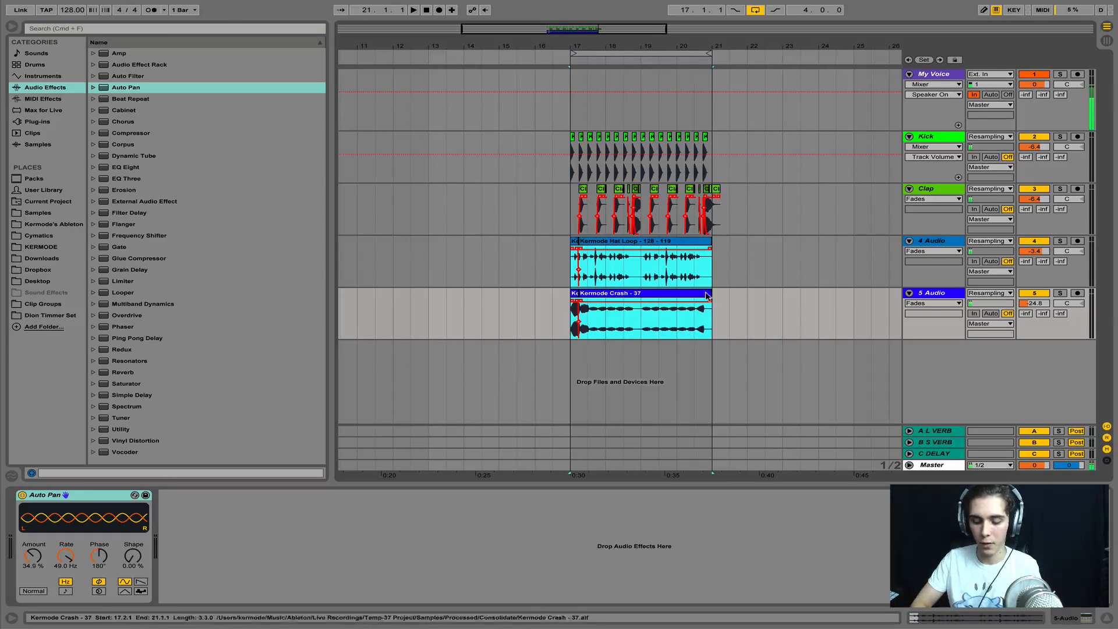
pyautogui.press('super+d')
pyautogui.click(708, 282)
pyautogui.moveTo(708, 282); pyautogui.dragTo(566, 320)
pyautogui.press('super+l')
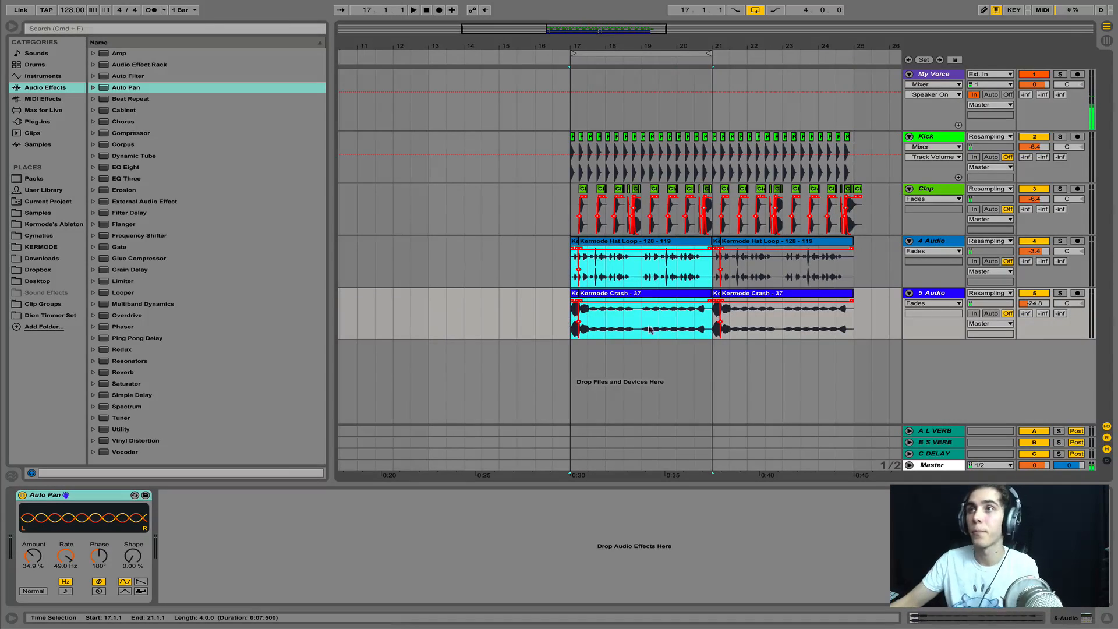
# Step: Recolour the duplicated crash clip in bars 21 to 25 red
pyautogui.click(730, 298)
pyautogui.rightClick(729, 298)
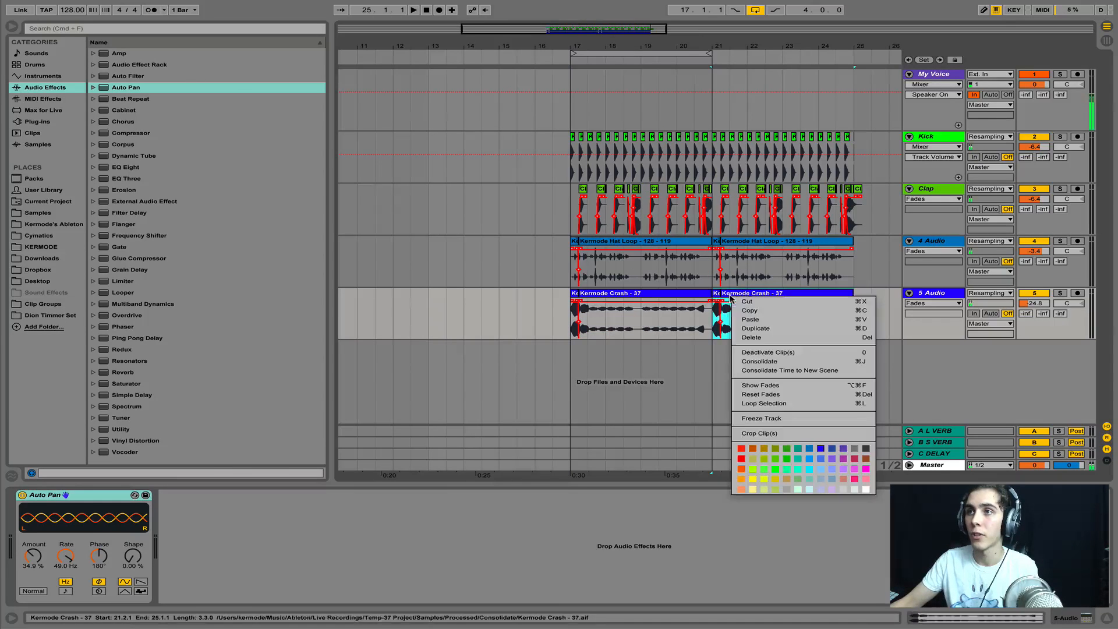
pyautogui.click(855, 459)
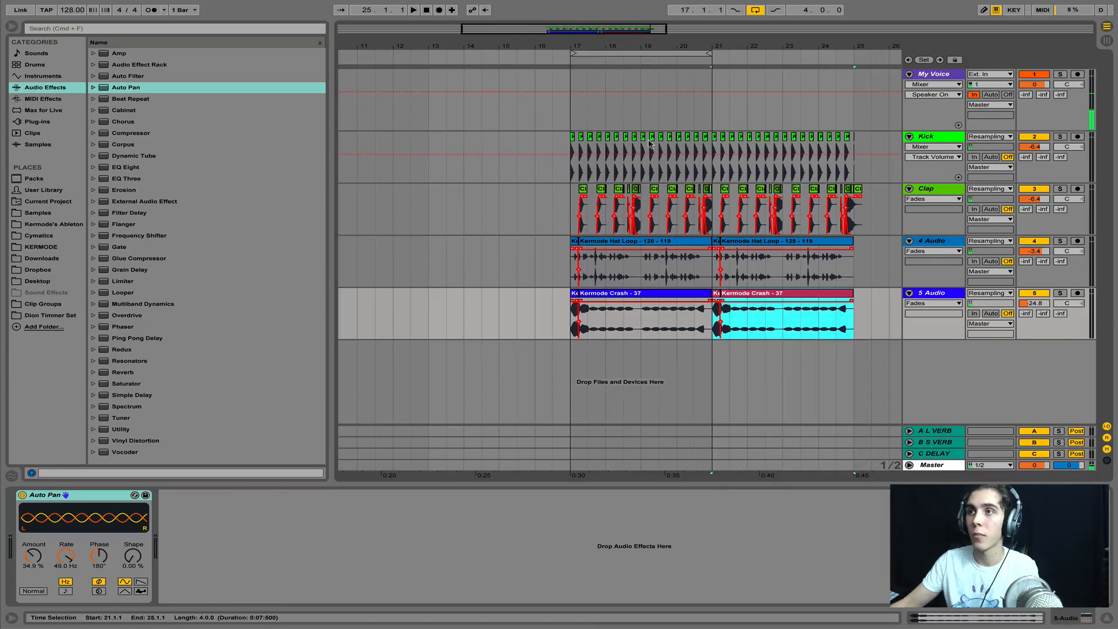
# Step: Try splitting the first crash clip at 17.1.3 with a short fade-out at the split, playing the loop to check it
pyautogui.click(613, 53)
pyautogui.moveTo(612, 46); pyautogui.dragTo(611, 44)
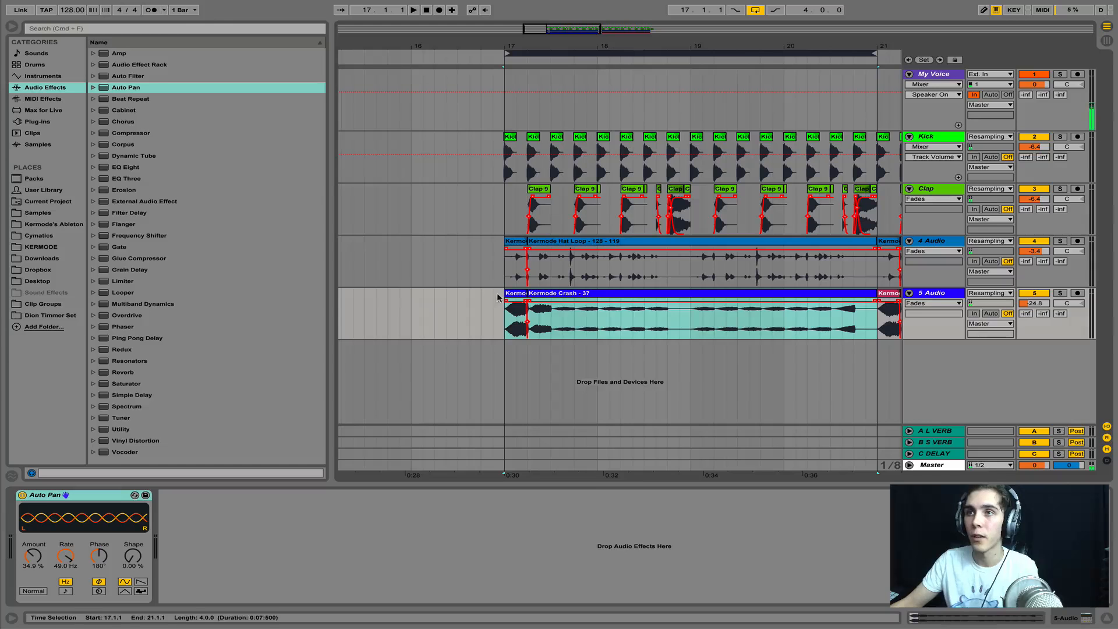
pyautogui.press('super+c')
pyautogui.moveTo(523, 43); pyautogui.dragTo(524, 174)
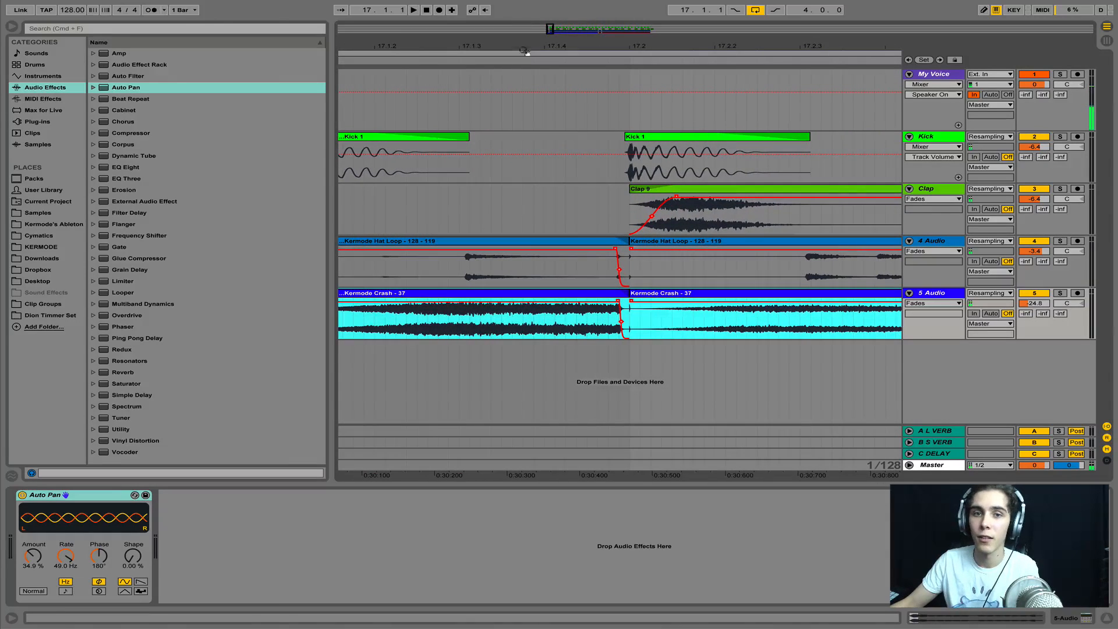
pyautogui.press('space')
pyautogui.press('space')
pyautogui.press('space')
pyautogui.moveTo(560, 47); pyautogui.dragTo(562, 5)
pyautogui.press('space')
pyautogui.press('space')
pyautogui.press('space')
pyautogui.click(528, 322)
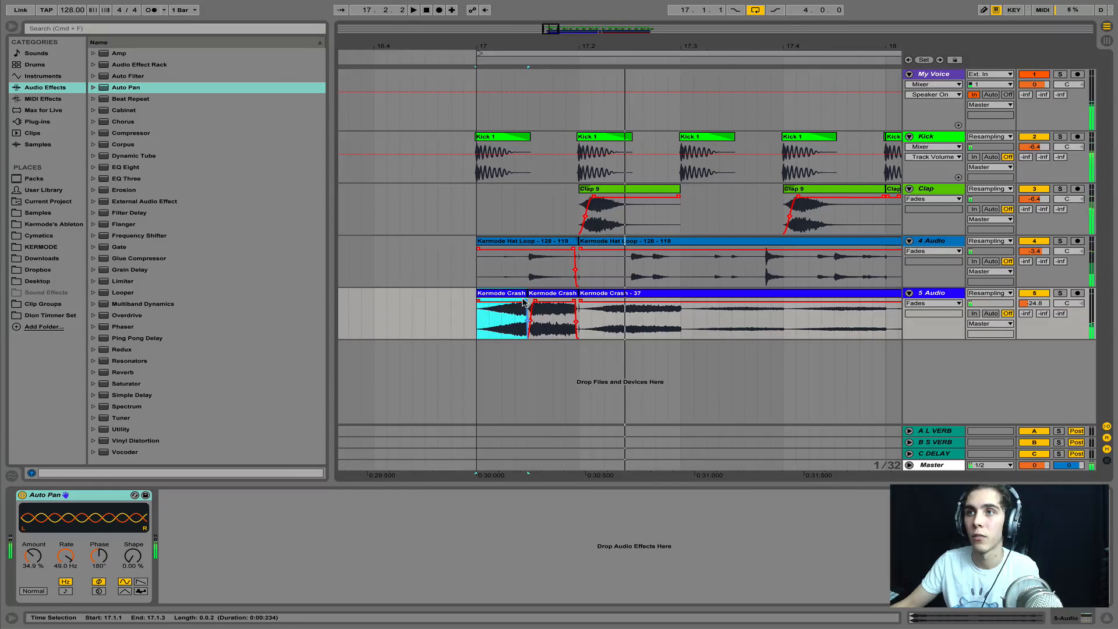
pyautogui.click(530, 304)
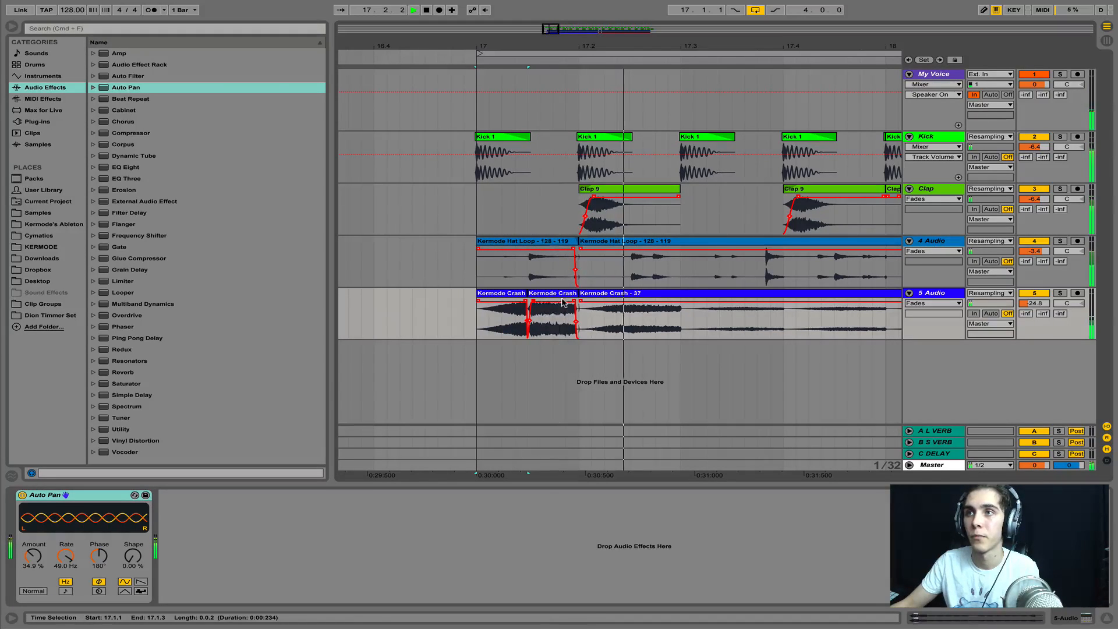
# Step: Split the crash clip at 17.3.1 and give the slice before the split a short fade-out
pyautogui.press('space')
pyautogui.moveTo(676, 45)
pyautogui.mouseDown()
pyautogui.moveTo(675, 76)
pyautogui.moveTo(676, 61)
pyautogui.mouseUp()
pyautogui.press('space')
pyautogui.click(682, 326)
pyautogui.press('space')
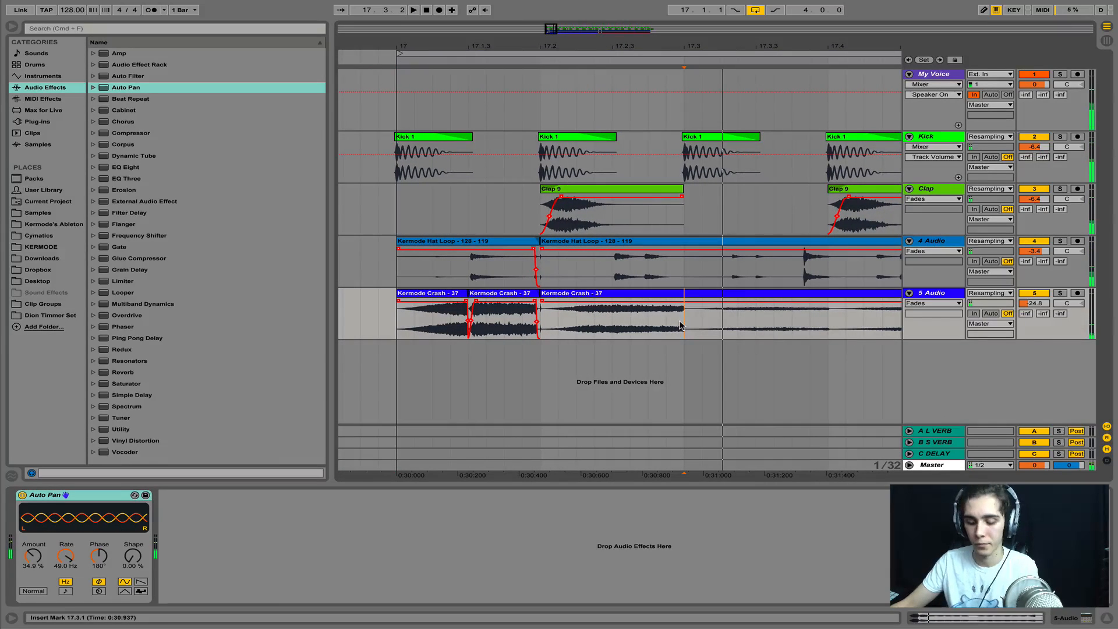
pyautogui.moveTo(681, 301); pyautogui.dragTo(677, 301)
pyautogui.press('space')
# Step: Give the first crash slice a long fade-in from 17.1.1 and extend it over the next slice to 17.2.1
pyautogui.moveTo(404, 302); pyautogui.dragTo(415, 302)
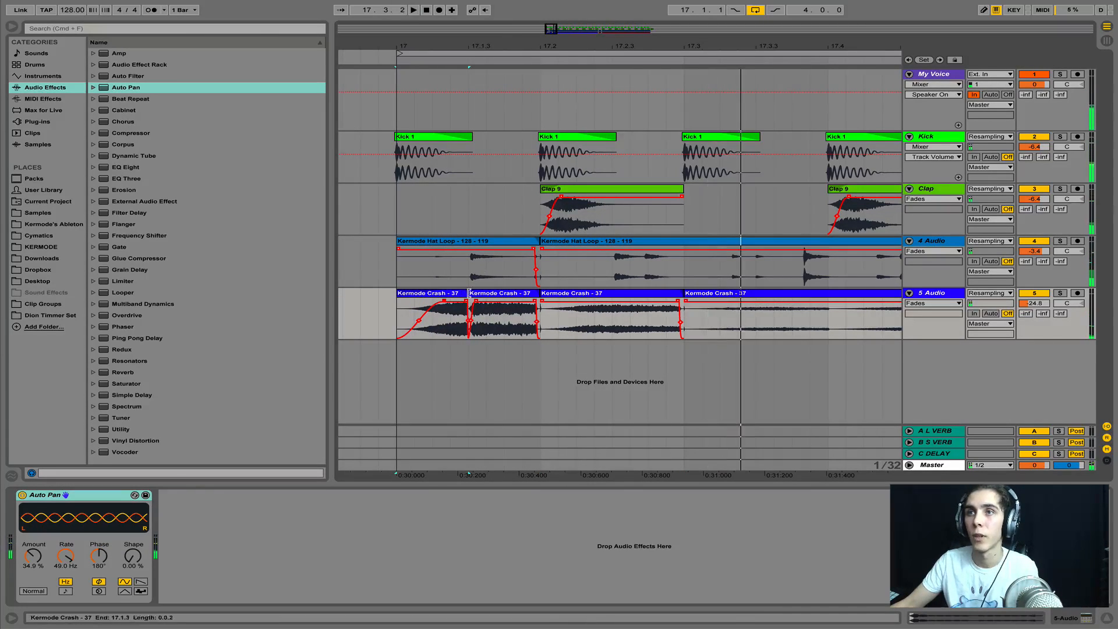
pyautogui.moveTo(470, 293)
pyautogui.mouseDown()
pyautogui.moveTo(400, 305)
pyautogui.moveTo(460, 301)
pyautogui.mouseUp()
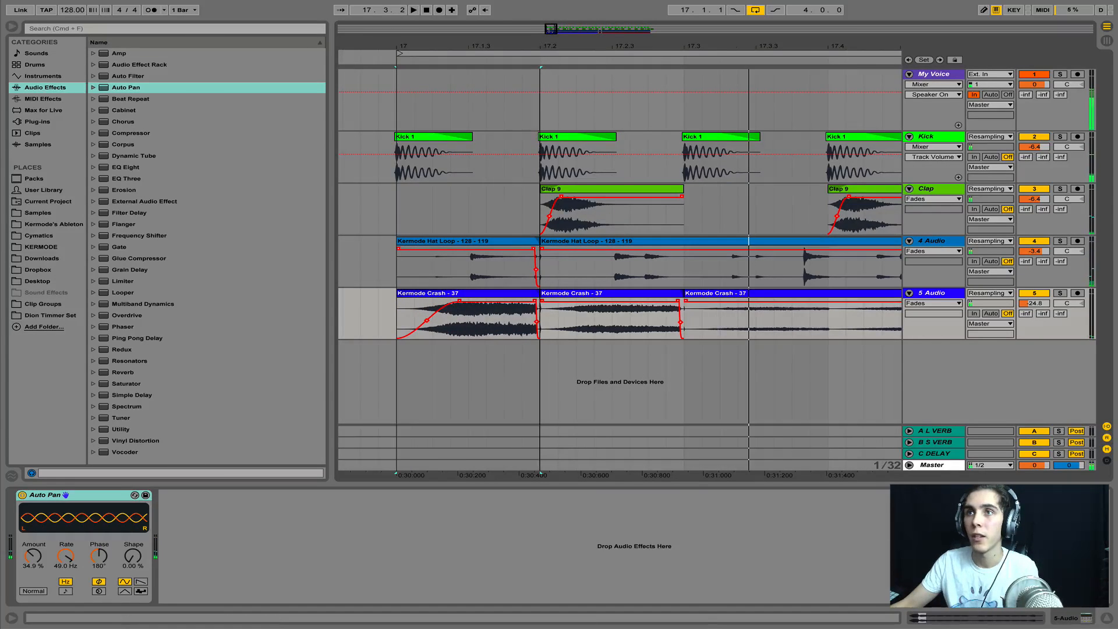
# Step: Clear about 15 ms of hat and crash audio from 17.2.1 and add a fade-in to the crash slice starting at 17.3.1
pyautogui.moveTo(538, 46); pyautogui.dragTo(545, 91)
pyautogui.press('Up')
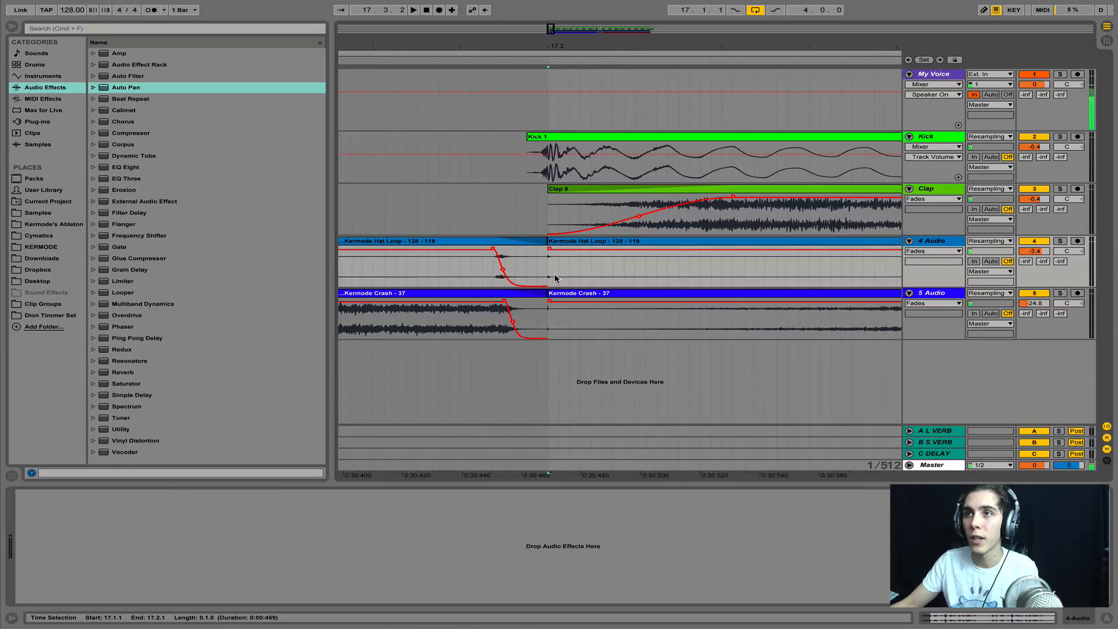
pyautogui.moveTo(545, 280); pyautogui.dragTo(592, 320)
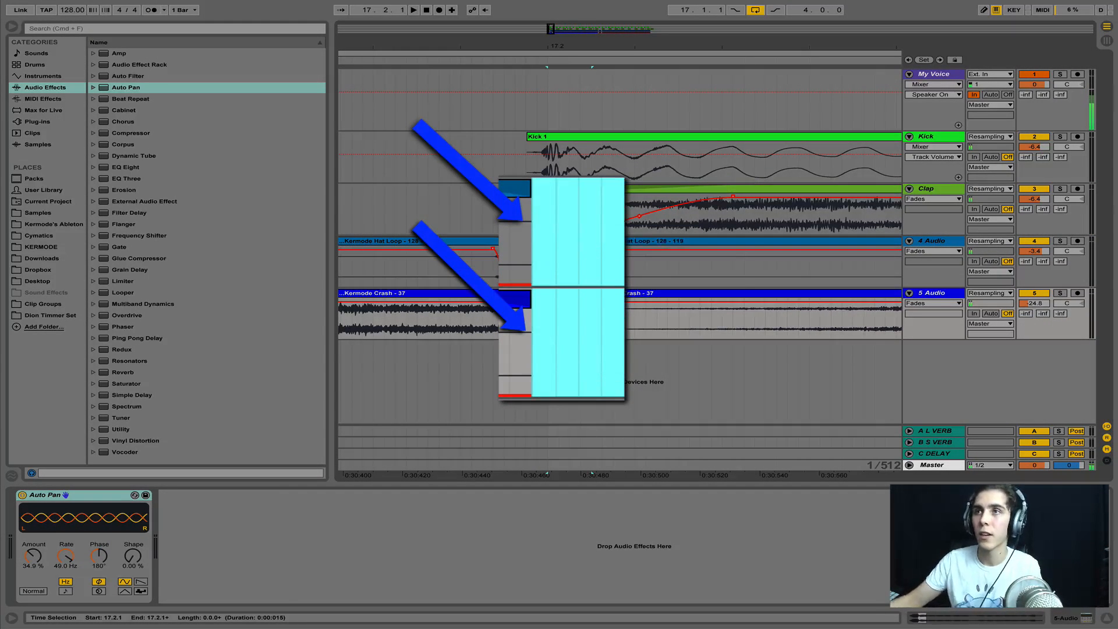
pyautogui.moveTo(609, 47); pyautogui.dragTo(429, 21)
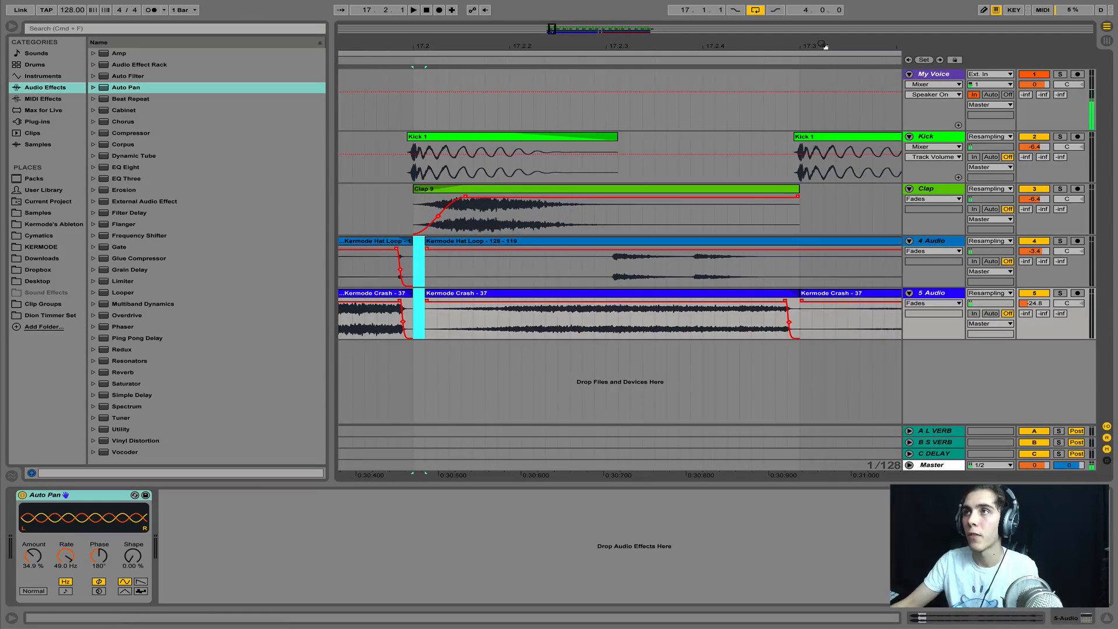
pyautogui.moveTo(822, 44); pyautogui.dragTo(482, 50)
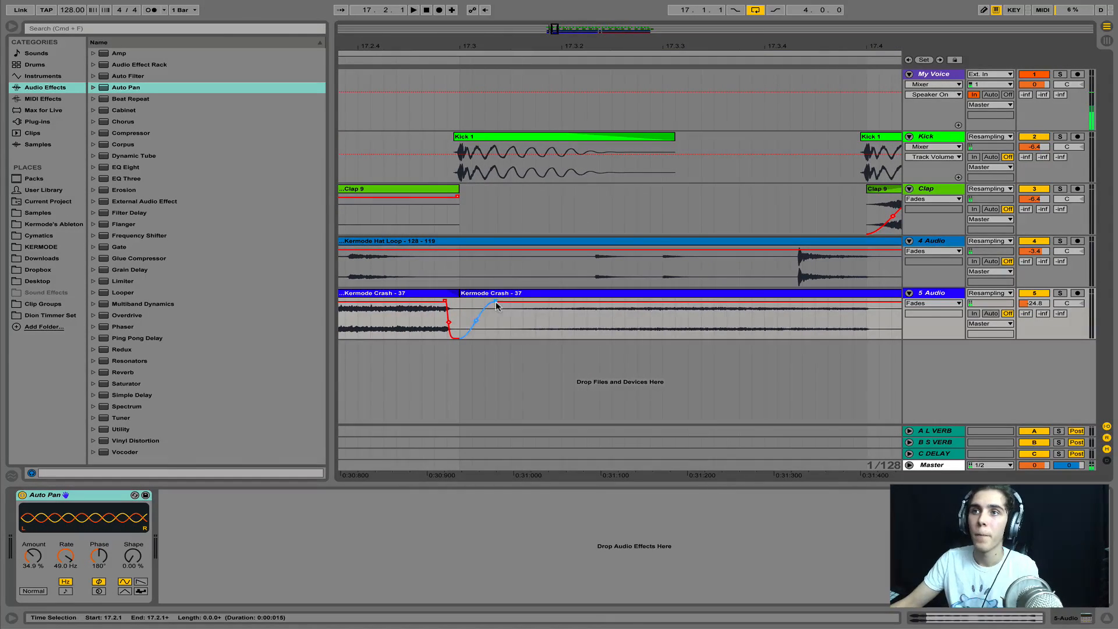
# Step: Clear about 59 ms of hat and crash audio from 17.4.1 and give both clips before the gap short fade-outs
pyautogui.moveTo(671, 48); pyautogui.dragTo(514, 37)
pyautogui.click(648, 316)
pyautogui.moveTo(645, 281); pyautogui.dragTo(668, 309)
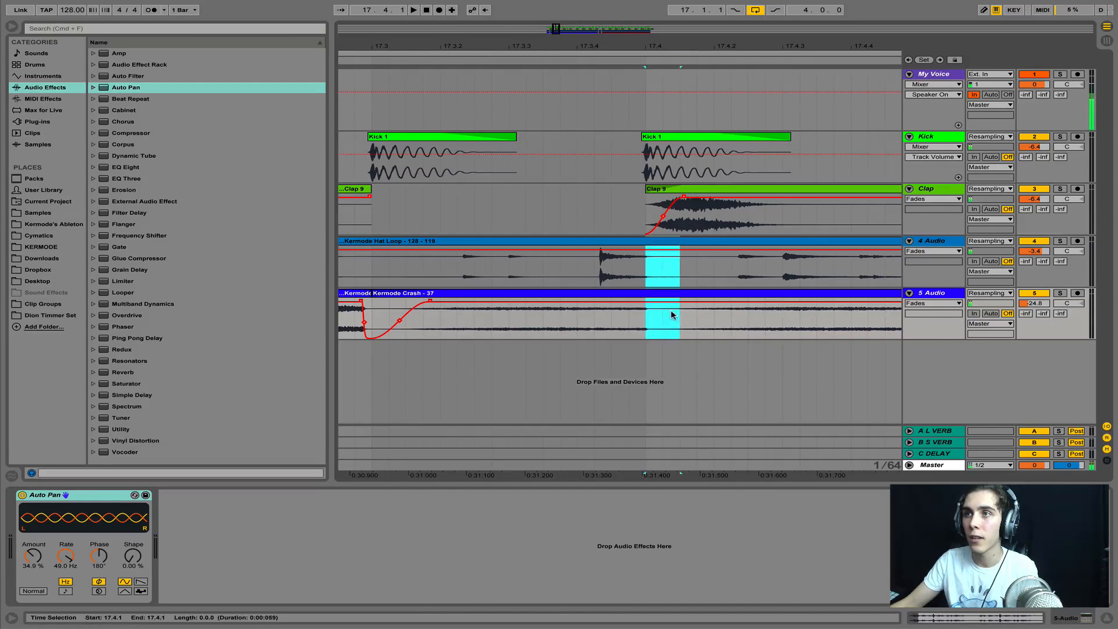
pyautogui.press('super+e')
pyautogui.press('Delete')
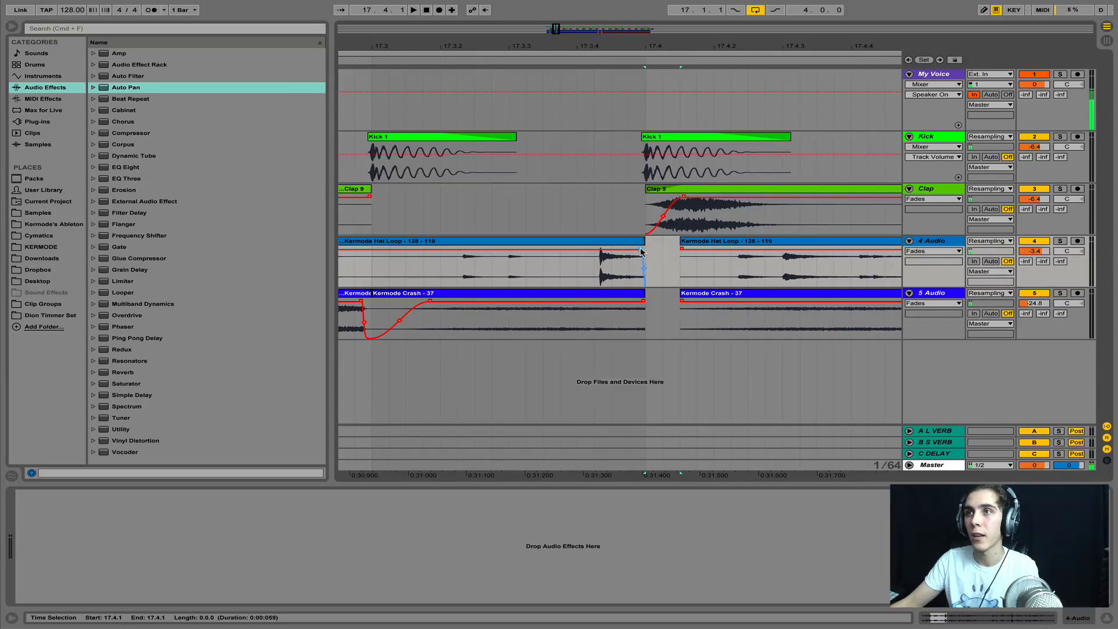
pyautogui.click(638, 304)
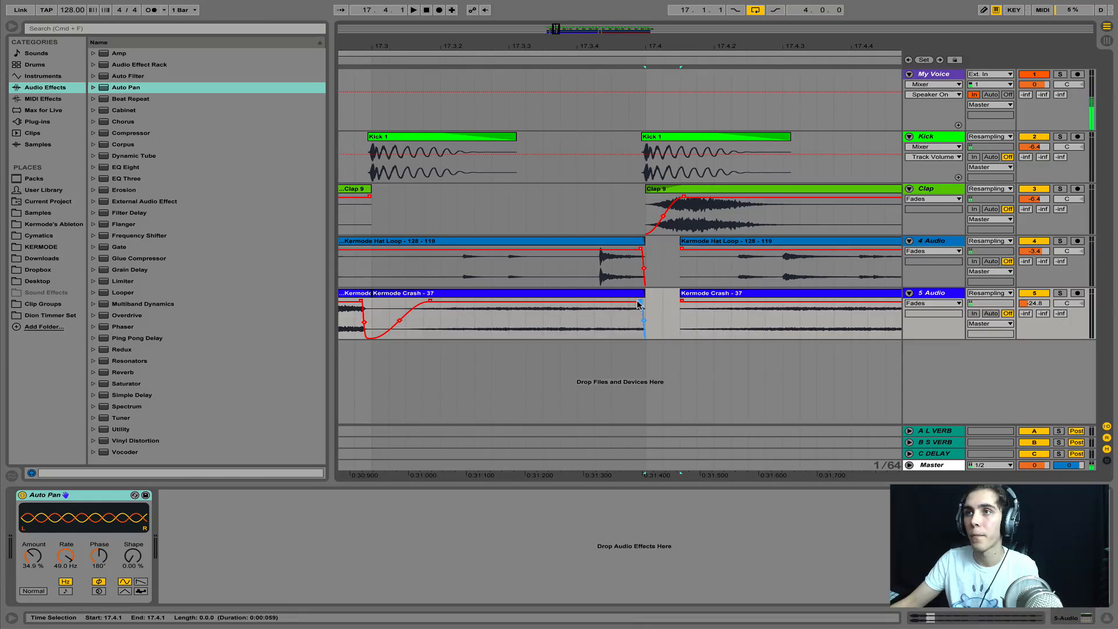
# Step: Split off the loud hat hit from 17.3.4 to 17.4.1 and lower its clip gain to -4.39 dB
pyautogui.click(568, 275)
pyautogui.moveTo(672, 45); pyautogui.dragTo(566, 36)
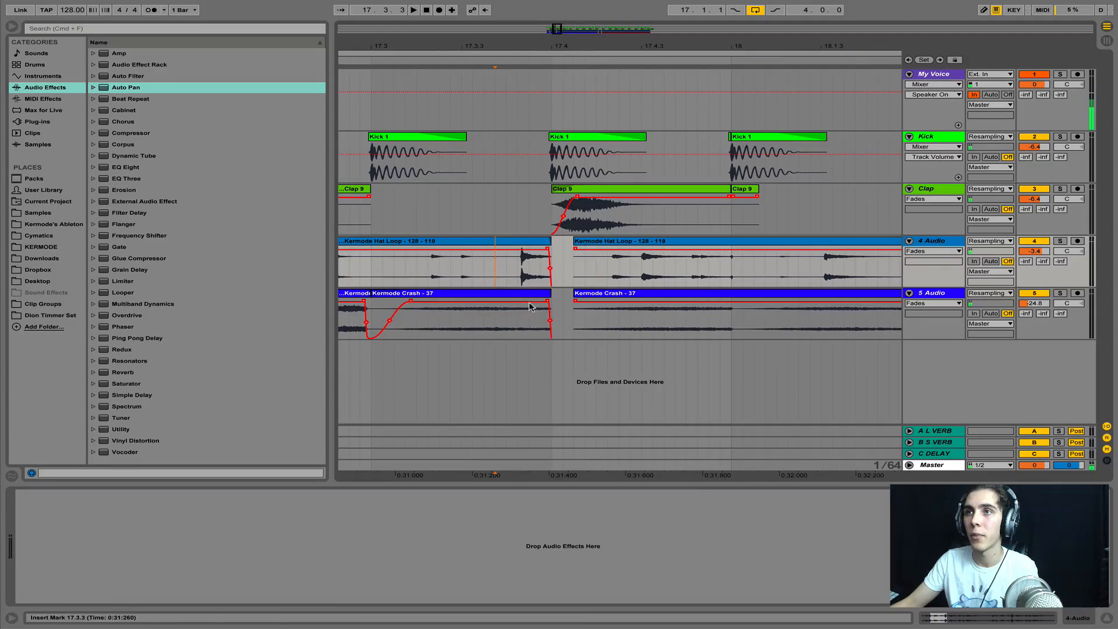
pyautogui.press('space')
pyautogui.press('space')
pyautogui.press('space')
pyautogui.press('space')
pyautogui.moveTo(518, 258); pyautogui.dragTo(556, 258)
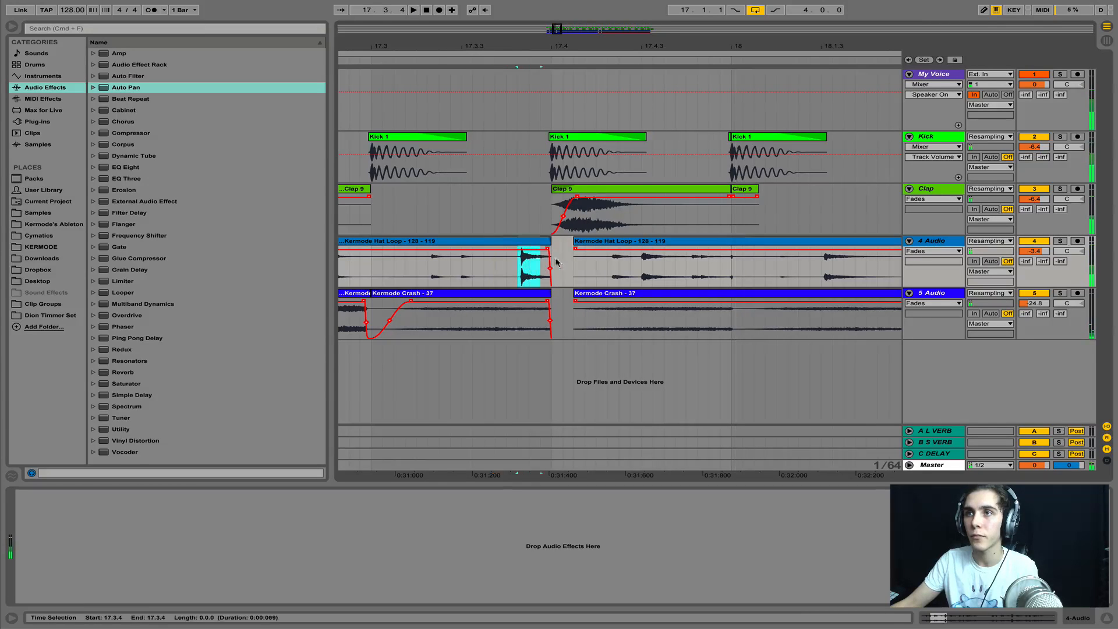
pyautogui.hotkey('shift', 'Tab')
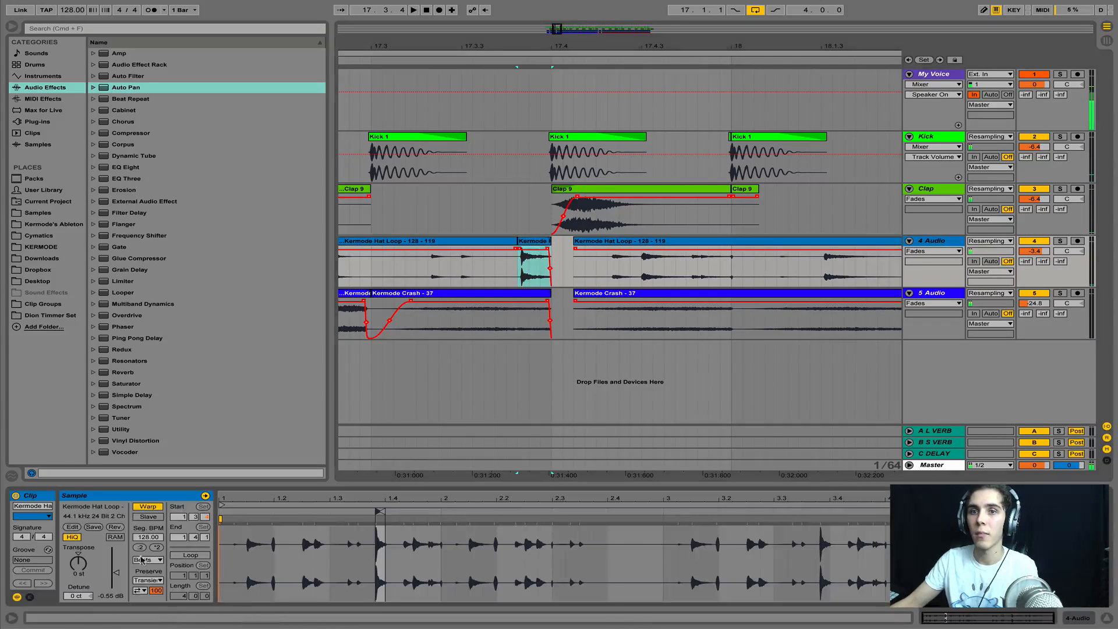
pyautogui.click(517, 273)
# Step: Lengthen the crash fade-out before the gap at 17.4.1 and add a short crash fade-in after it while playing the section
pyautogui.press('space')
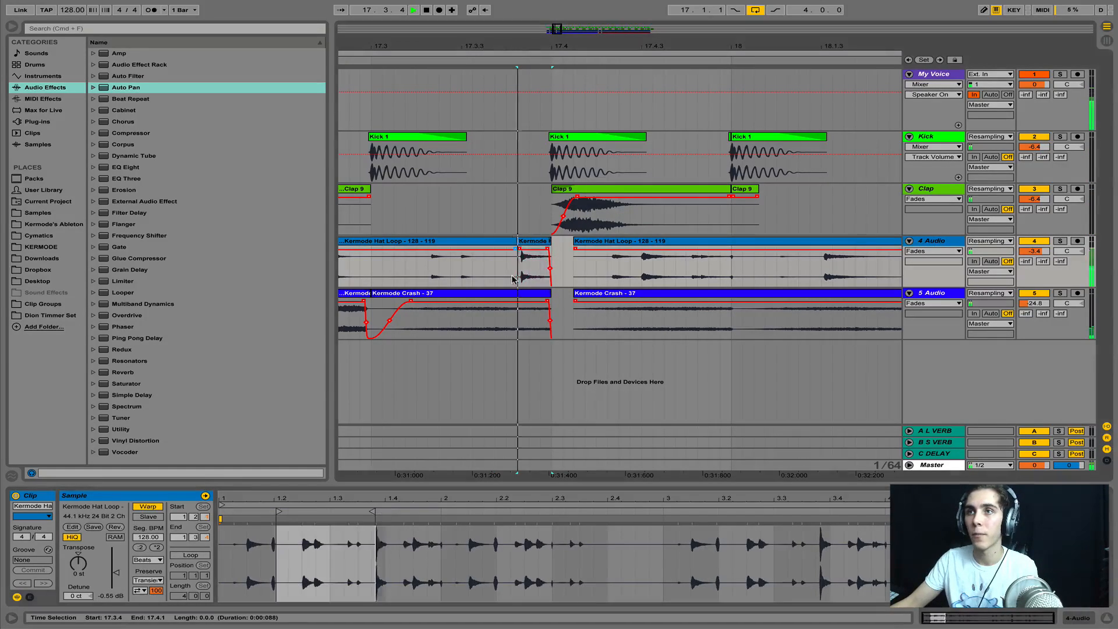
pyautogui.press('space')
pyautogui.press('space')
pyautogui.click(547, 304)
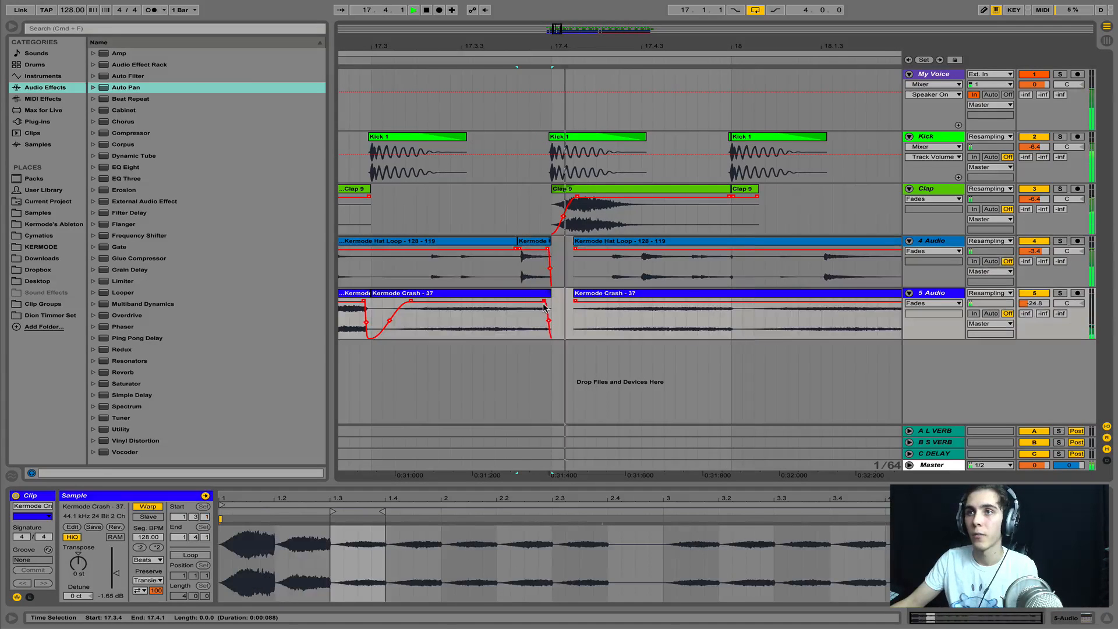
pyautogui.moveTo(580, 302); pyautogui.dragTo(582, 301)
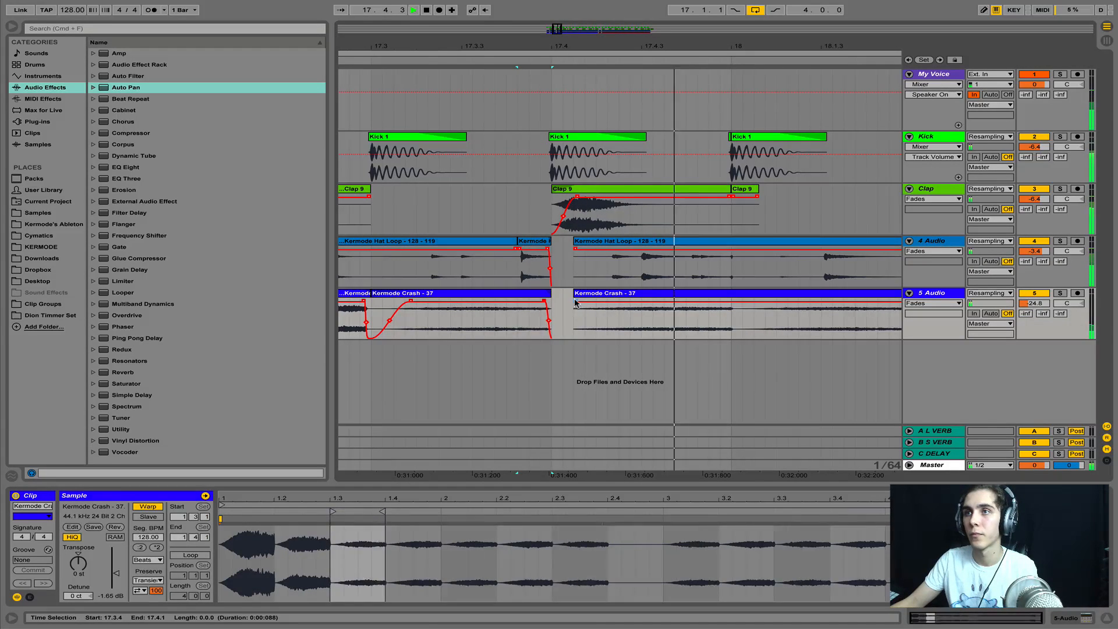
# Step: Clear about 88 ms of hat and crash audio from 18.1.1 and add short fade-outs to both clips before the gap
pyautogui.moveTo(731, 270); pyautogui.dragTo(761, 326)
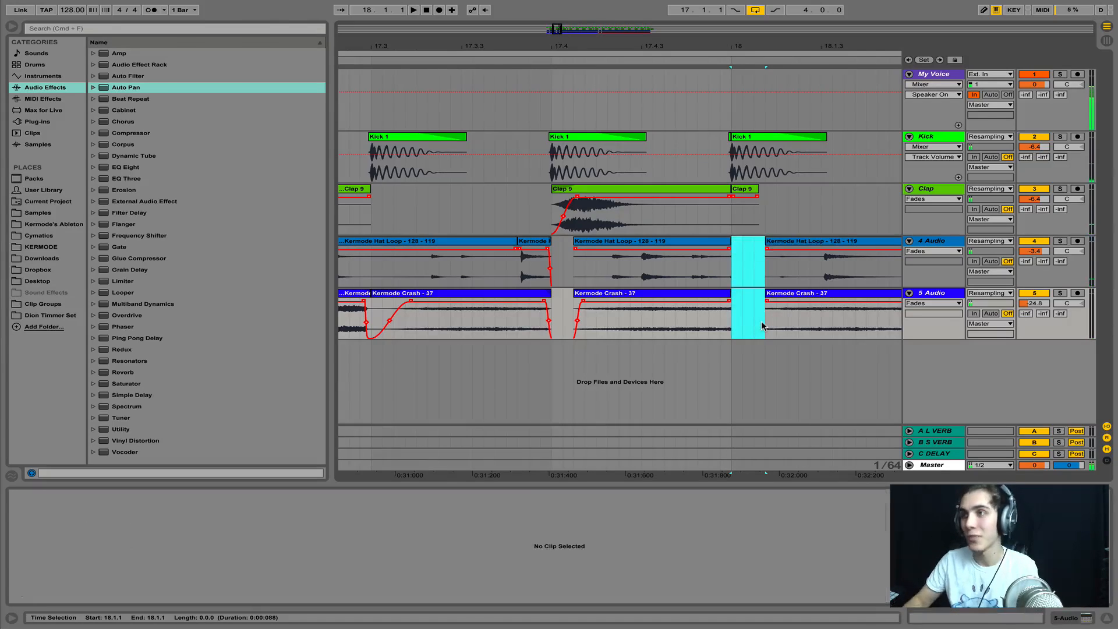
pyautogui.press('Delete')
pyautogui.moveTo(732, 39); pyautogui.dragTo(631, 167)
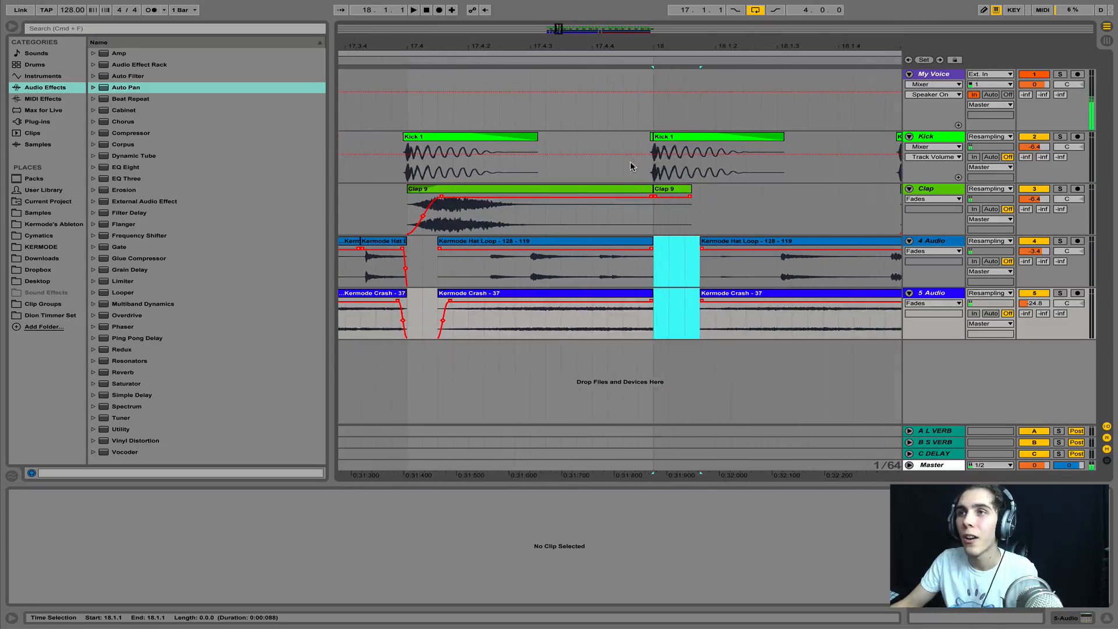
pyautogui.click(410, 262)
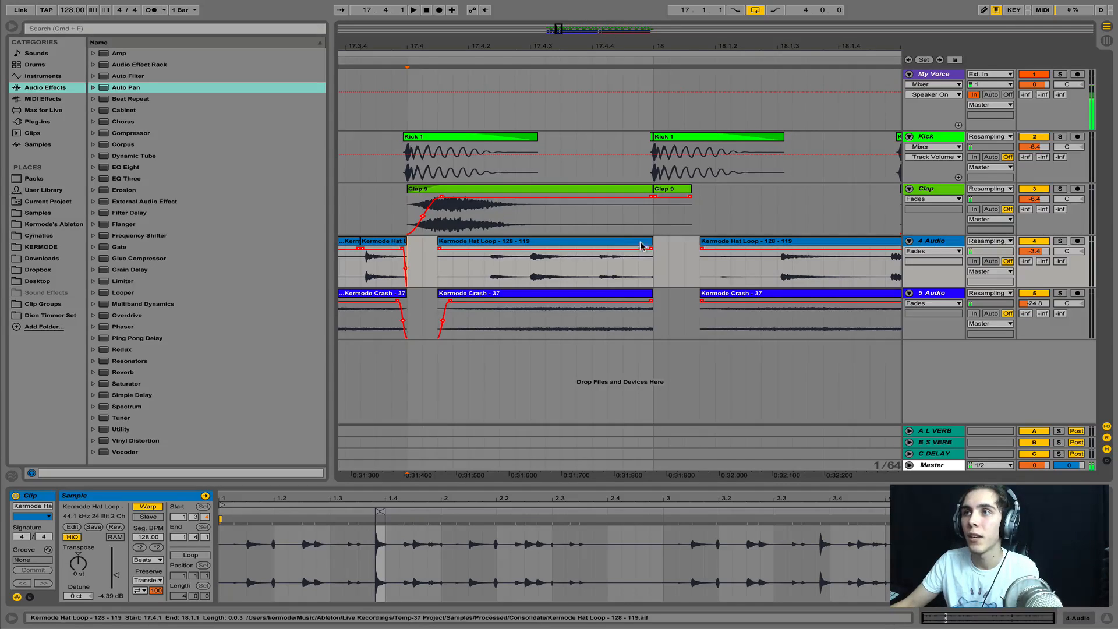
pyautogui.moveTo(651, 248); pyautogui.dragTo(642, 312)
pyautogui.click(649, 304)
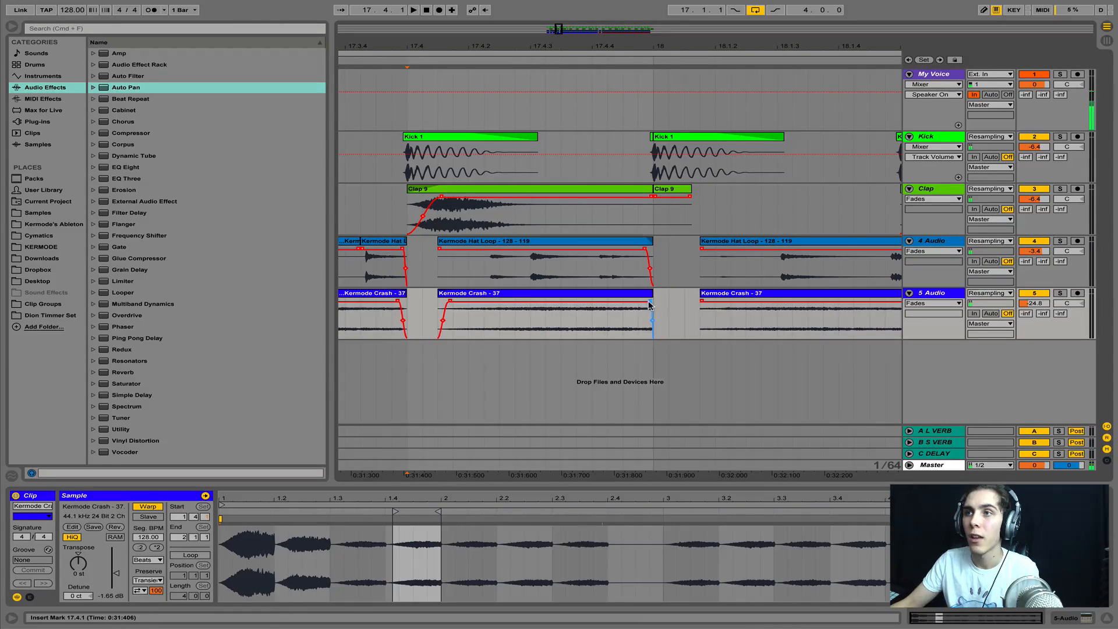
pyautogui.moveTo(645, 301); pyautogui.dragTo(647, 300)
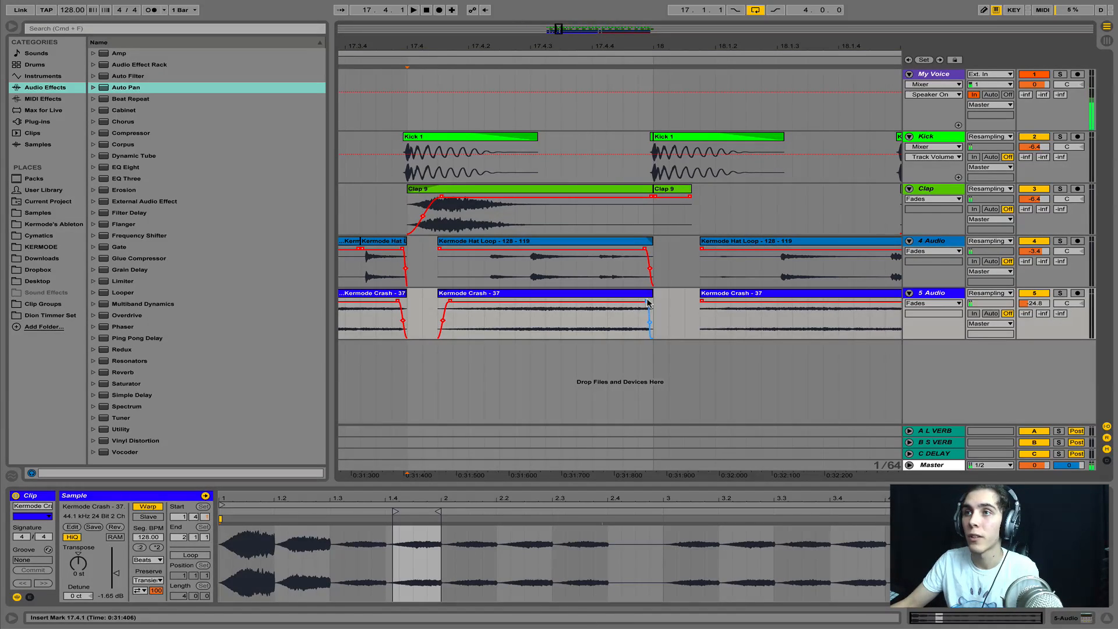
pyautogui.click(651, 276)
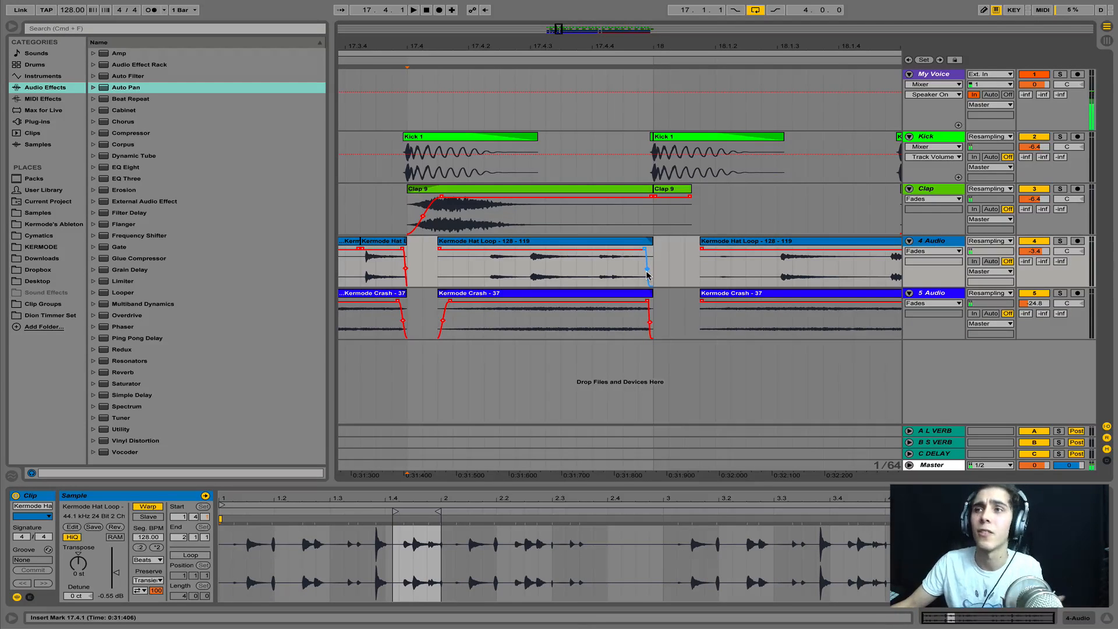
pyautogui.click(407, 271)
pyautogui.press('space')
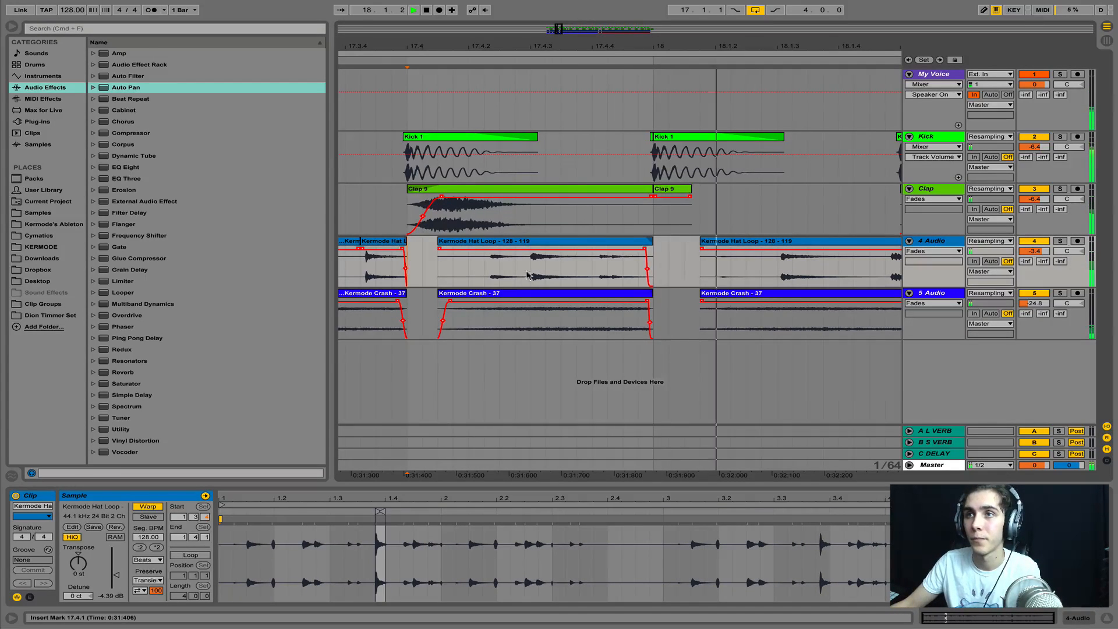
# Step: Try clearing the hat and crash audio between 18.1.4 and 18.2.1
pyautogui.moveTo(640, 48); pyautogui.dragTo(428, 29)
pyautogui.moveTo(562, 266); pyautogui.dragTo(579, 301)
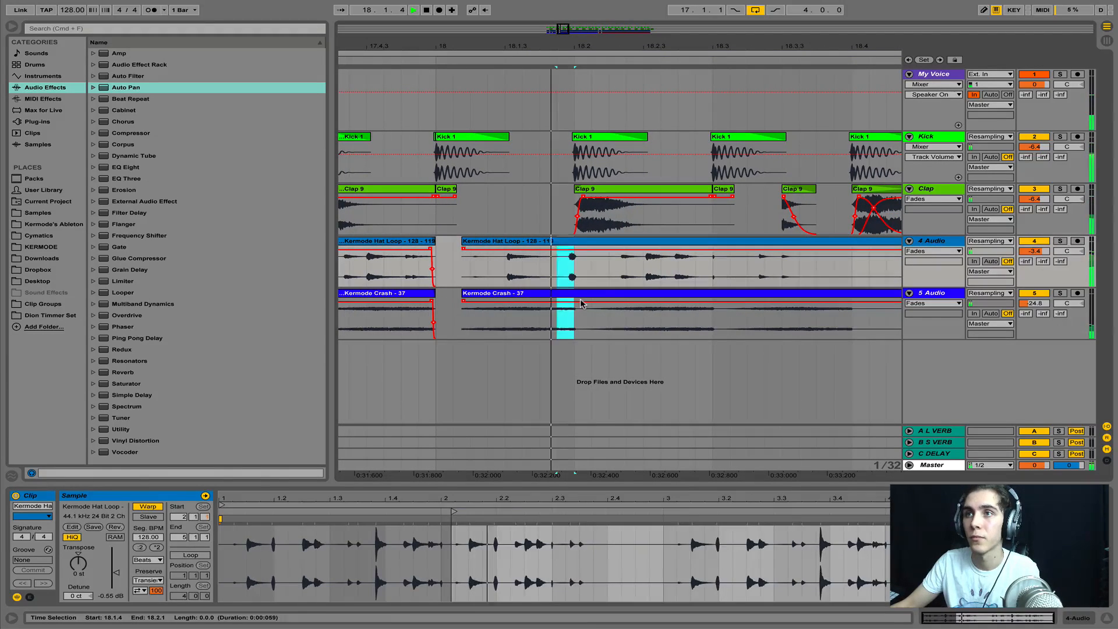
pyautogui.press('super+e')
# Step: Shorten the hat fade-out before 18.1.1 and play from there to check the transition
pyautogui.moveTo(432, 269); pyautogui.dragTo(433, 271)
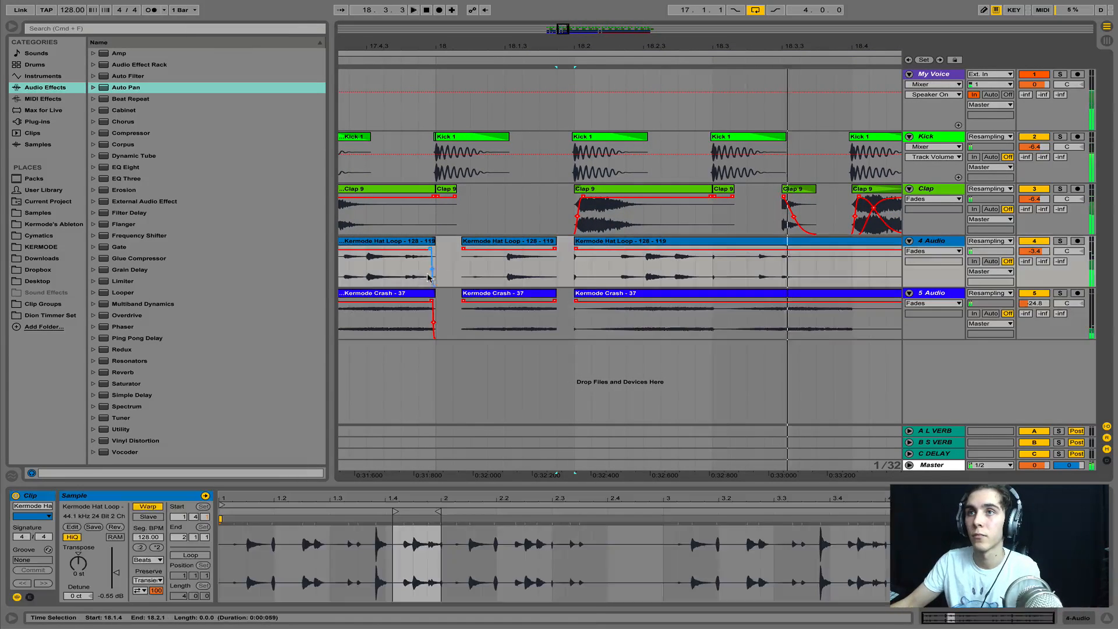
pyautogui.press('space')
pyautogui.press('space')
pyautogui.press('space')
pyautogui.press('space')
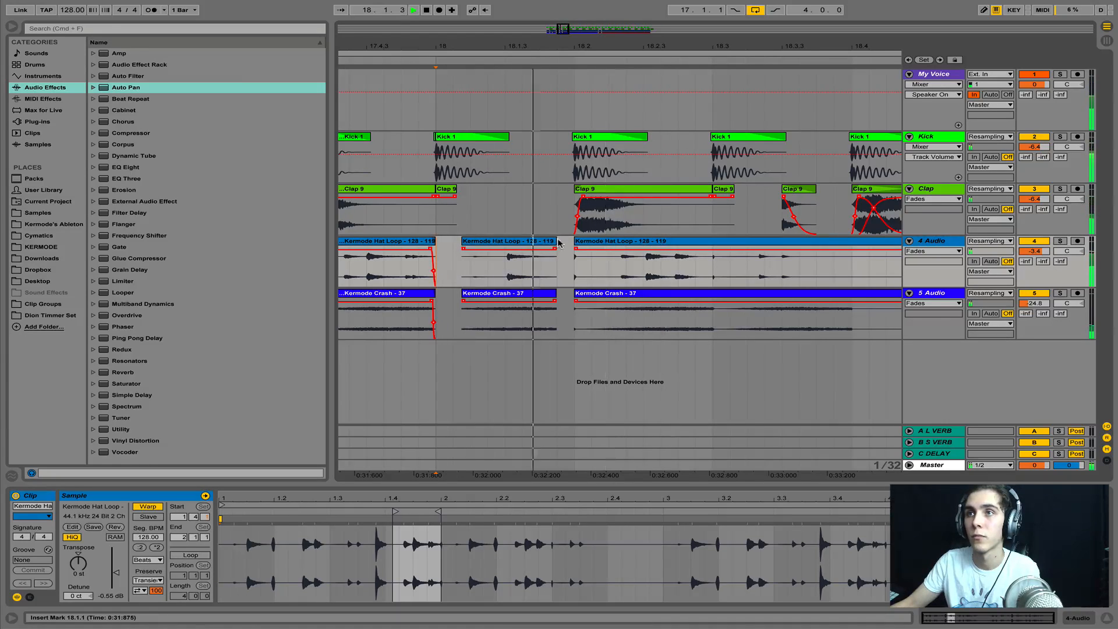
# Step: Extend the hat and crash slices back to 18.2.1 and give both a fade-out into that point
pyautogui.moveTo(556, 242)
pyautogui.mouseDown()
pyautogui.moveTo(574, 244)
pyautogui.moveTo(560, 252)
pyautogui.mouseUp()
pyautogui.press('space')
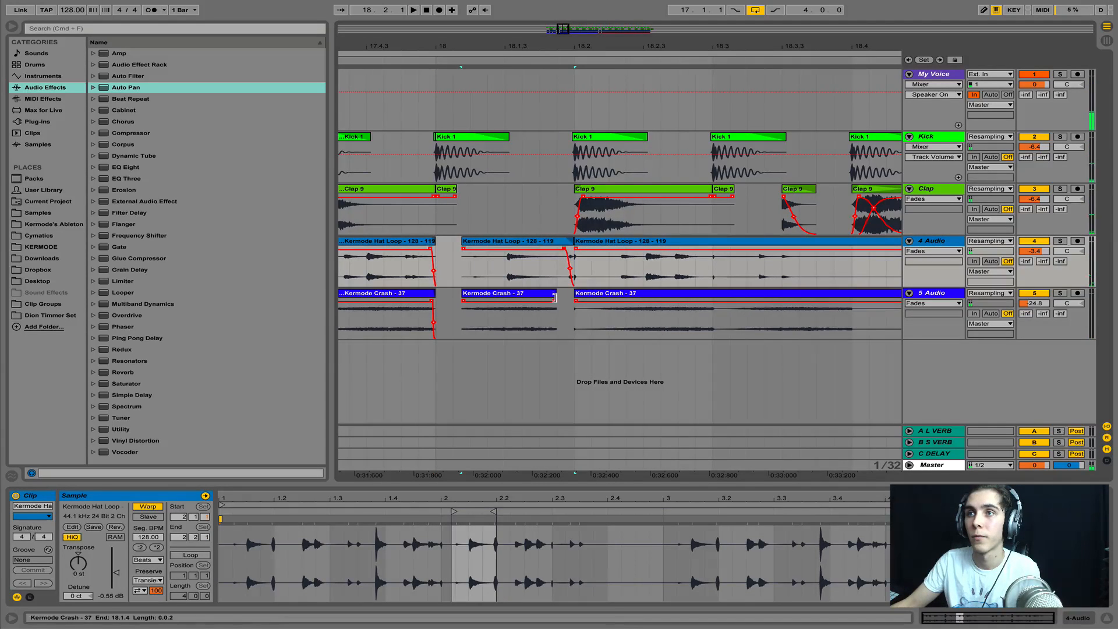
pyautogui.moveTo(553, 297)
pyautogui.mouseDown()
pyautogui.moveTo(572, 299)
pyautogui.moveTo(559, 304)
pyautogui.mouseUp()
# Step: Clear a short stretch of hat and crash audio right after 18.2.1 and play from 18.1.3 to check it
pyautogui.moveTo(591, 258); pyautogui.dragTo(577, 308)
pyautogui.press('Delete')
pyautogui.click(504, 268)
pyautogui.press('space')
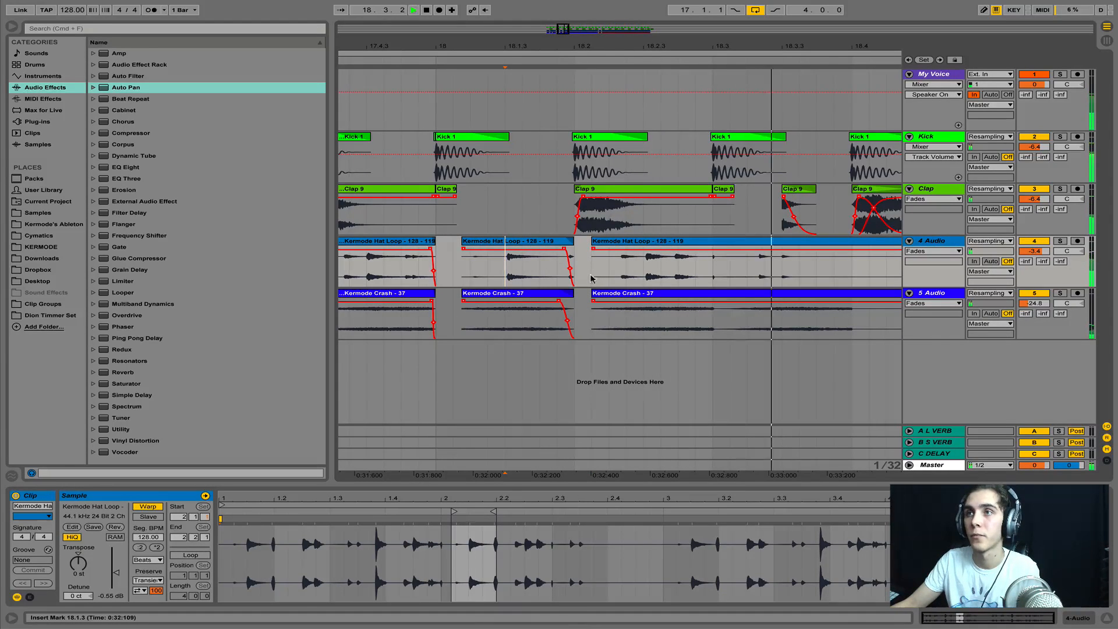
# Step: Clear the hat and crash audio from 18.3.1 to 18.3.2, about 117 ms
pyautogui.moveTo(713, 256); pyautogui.dragTo(743, 330)
pyautogui.press('space')
pyautogui.press('super+e')
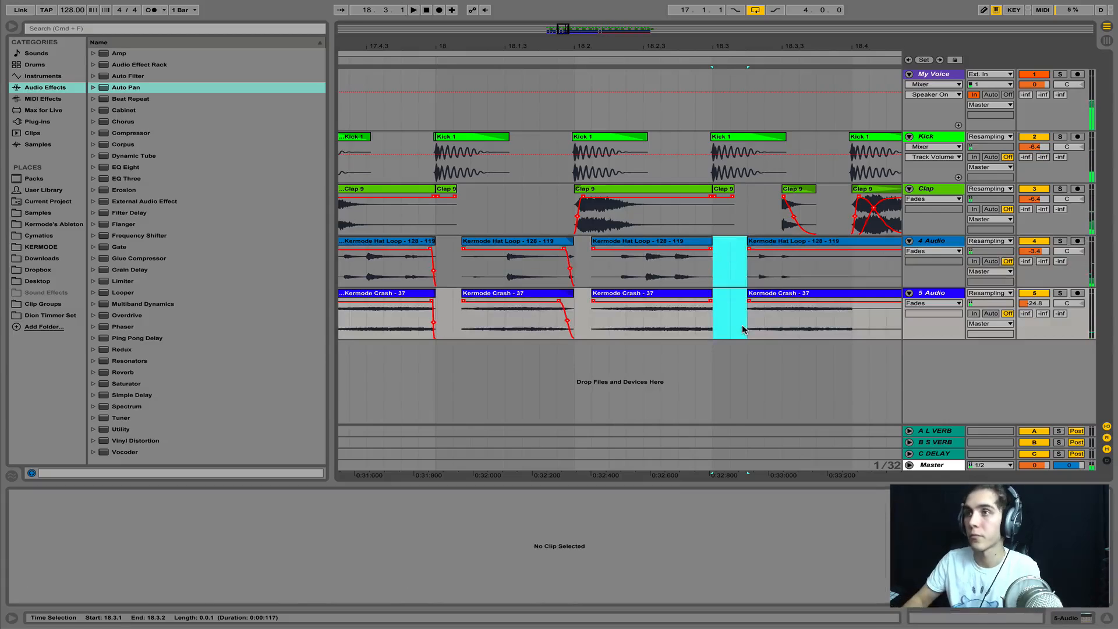
# Step: Play the ducked section from 17.1.1 and the uncut section from 21.1.1 in turn to compare their sound
pyautogui.press('space')
pyautogui.moveTo(608, 46); pyautogui.dragTo(607, 12)
pyautogui.click(538, 282)
pyautogui.press('space')
pyautogui.press('space')
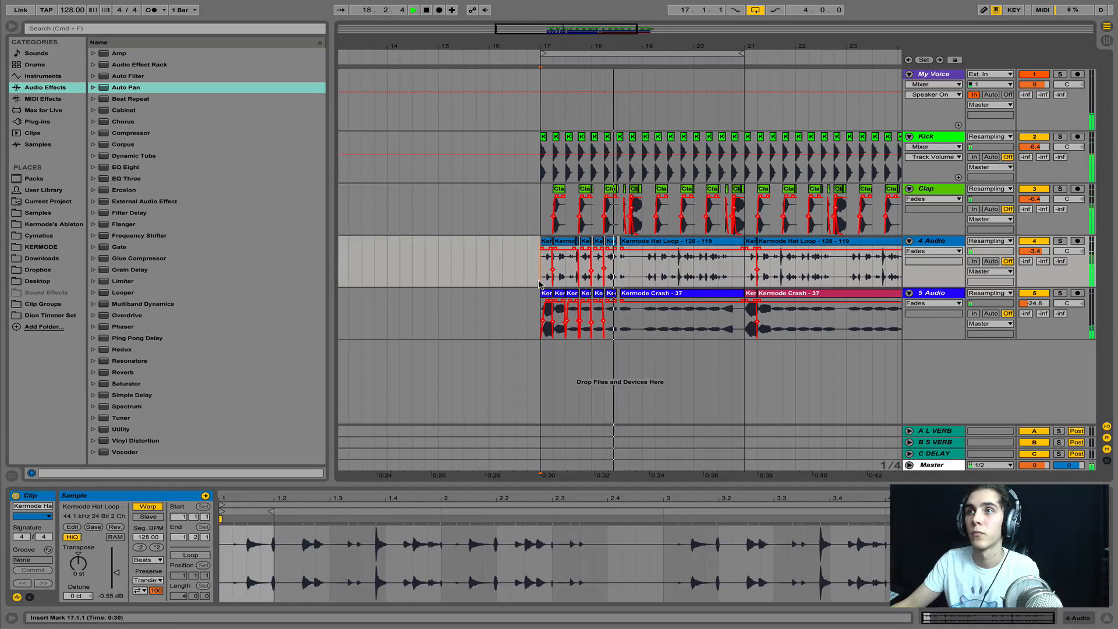
pyautogui.click(743, 278)
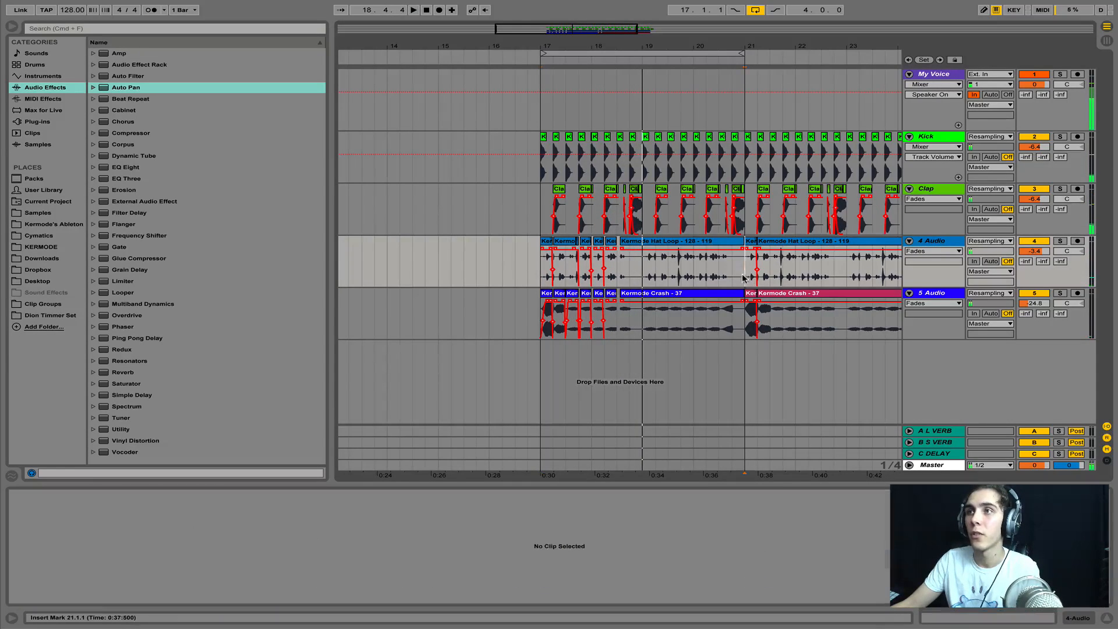
pyautogui.press('space')
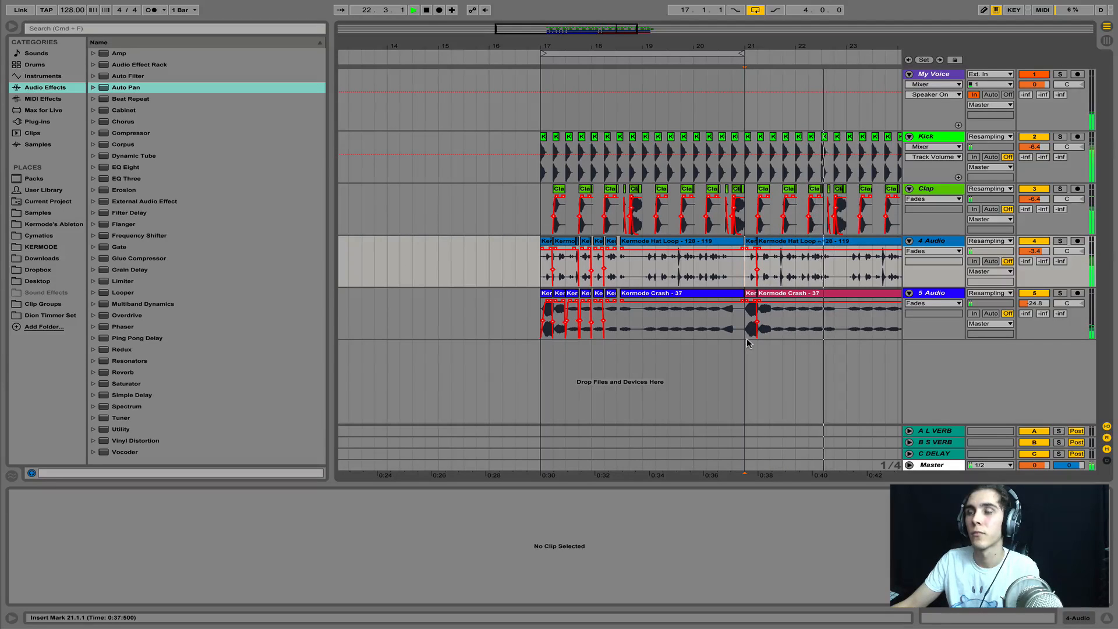
pyautogui.press('space')
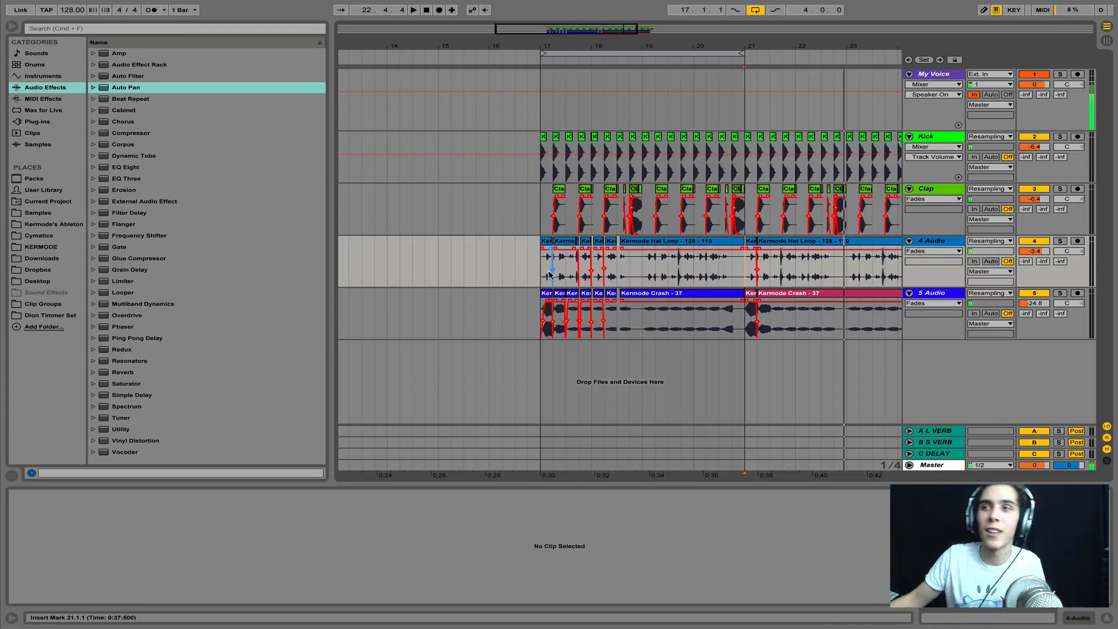
pyautogui.click(546, 274)
pyautogui.press('space')
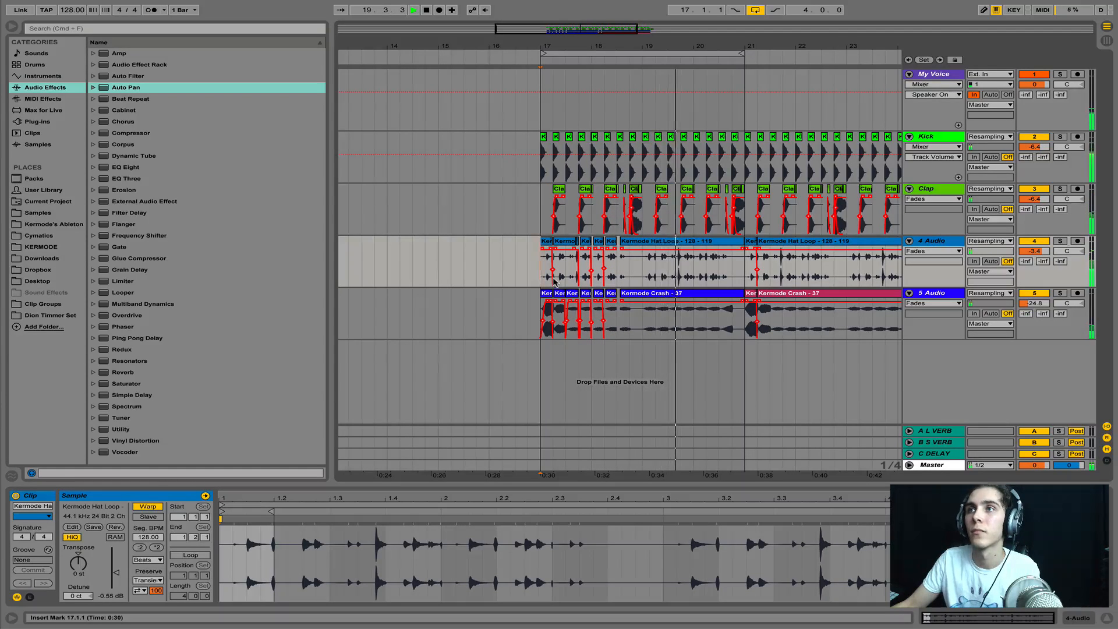
# Step: Detune the clap at 17.2.1 to 43 ct and the clap at 18.2.1 to 22 ct
pyautogui.click(554, 205)
pyautogui.press('space')
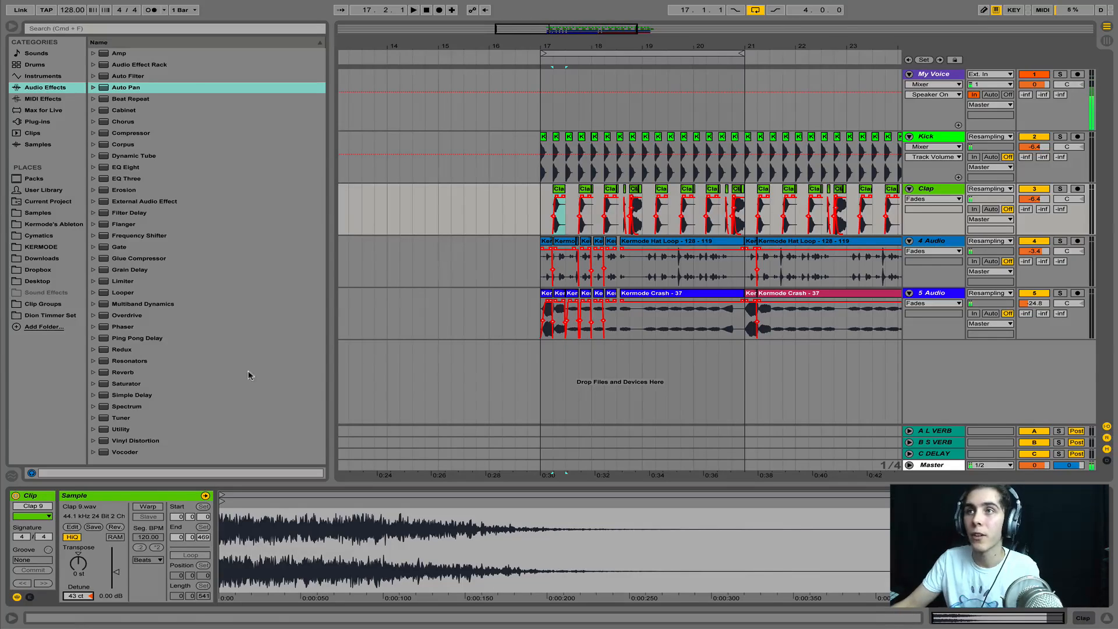
pyautogui.click(584, 189)
pyautogui.click(609, 189)
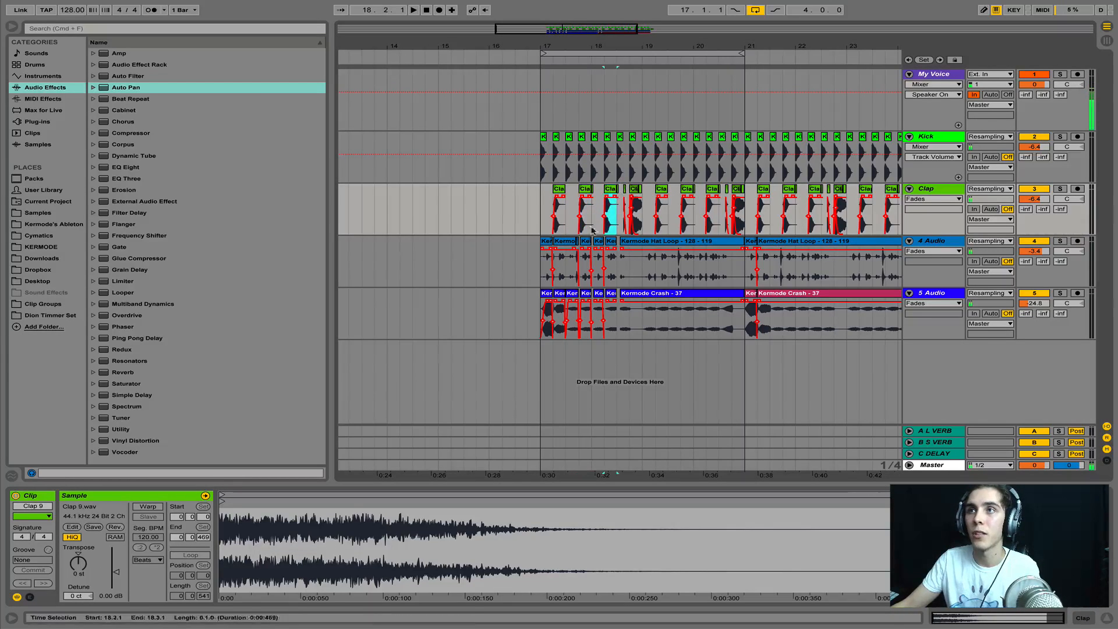
pyautogui.moveTo(83, 597); pyautogui.dragTo(82, 593)
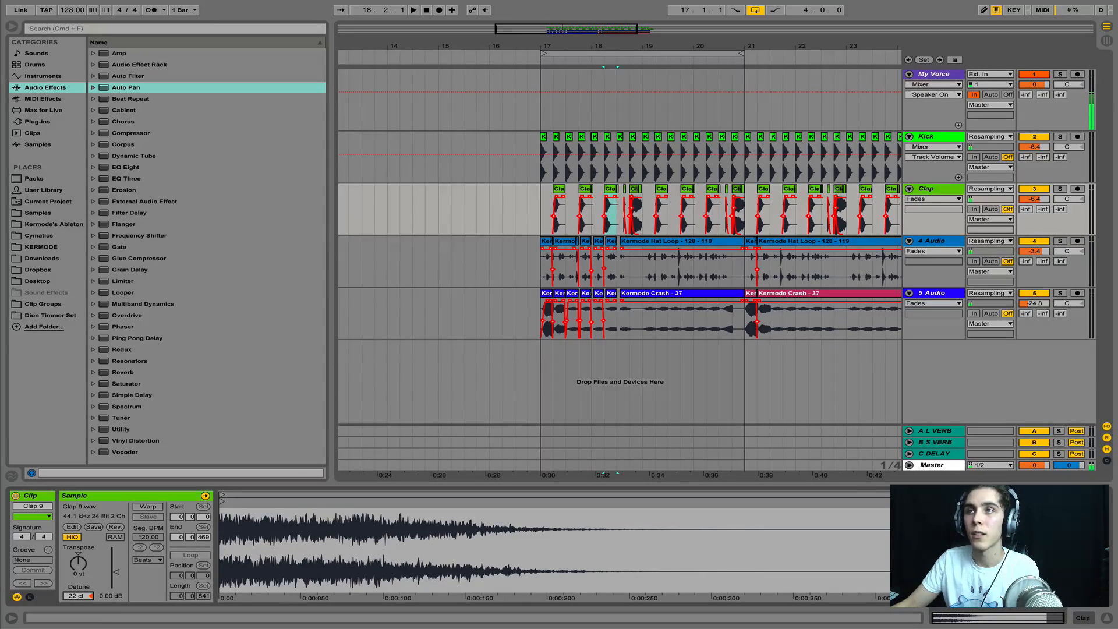
# Step: Detune the claps at 19.2.1, 19.4.1 and 20.2.1 to 32 ct, 45 ct and 27 ct respectively
pyautogui.click(661, 189)
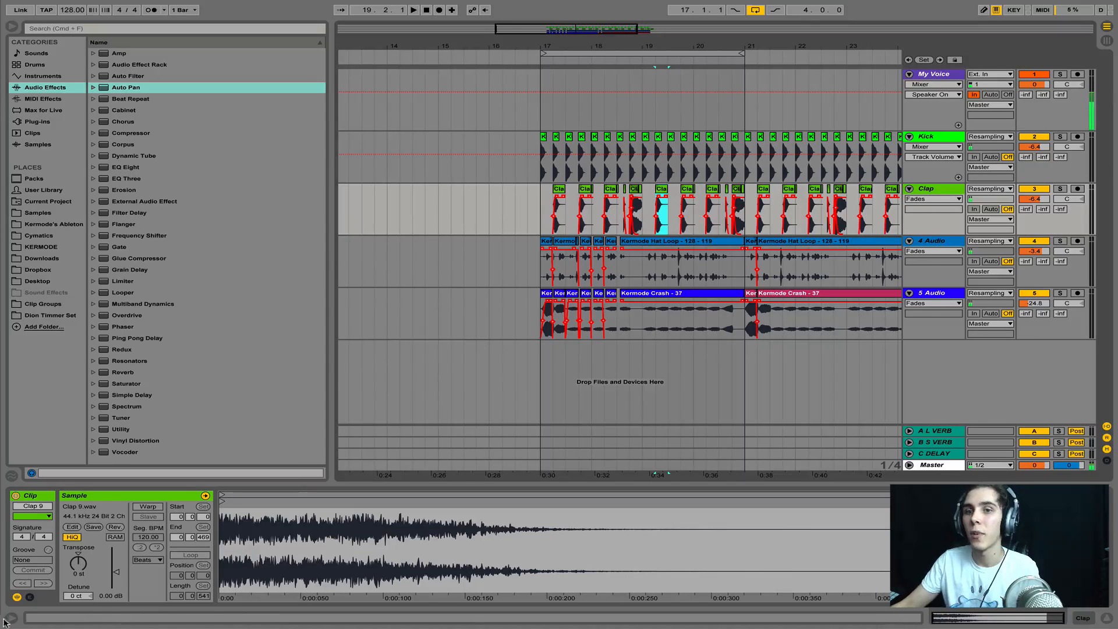
pyautogui.moveTo(72, 596); pyautogui.dragTo(72, 588)
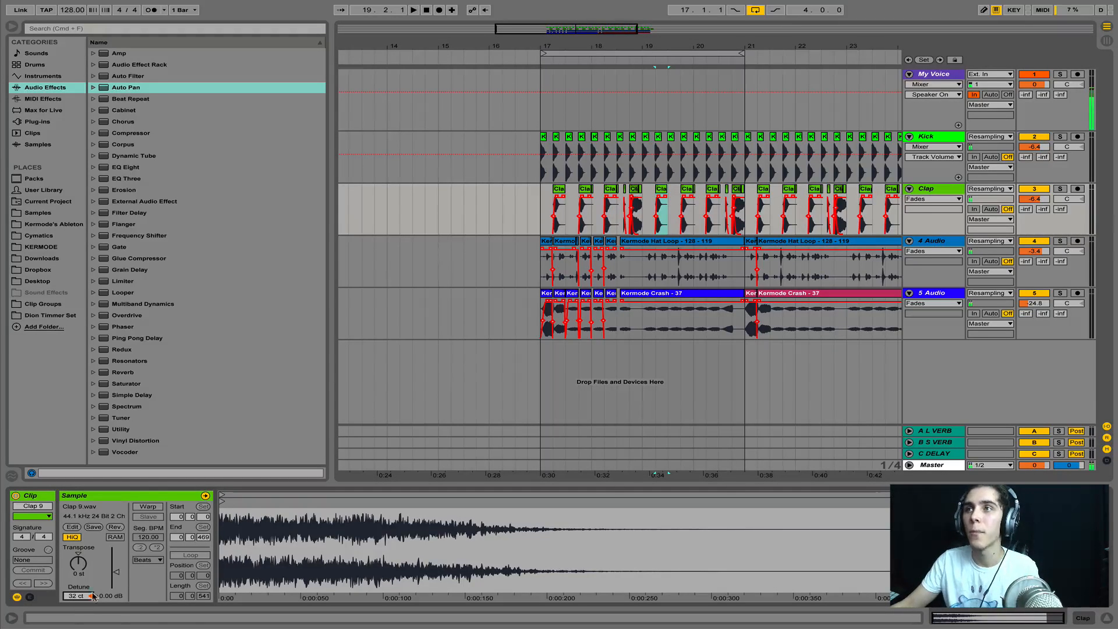
pyautogui.click(687, 189)
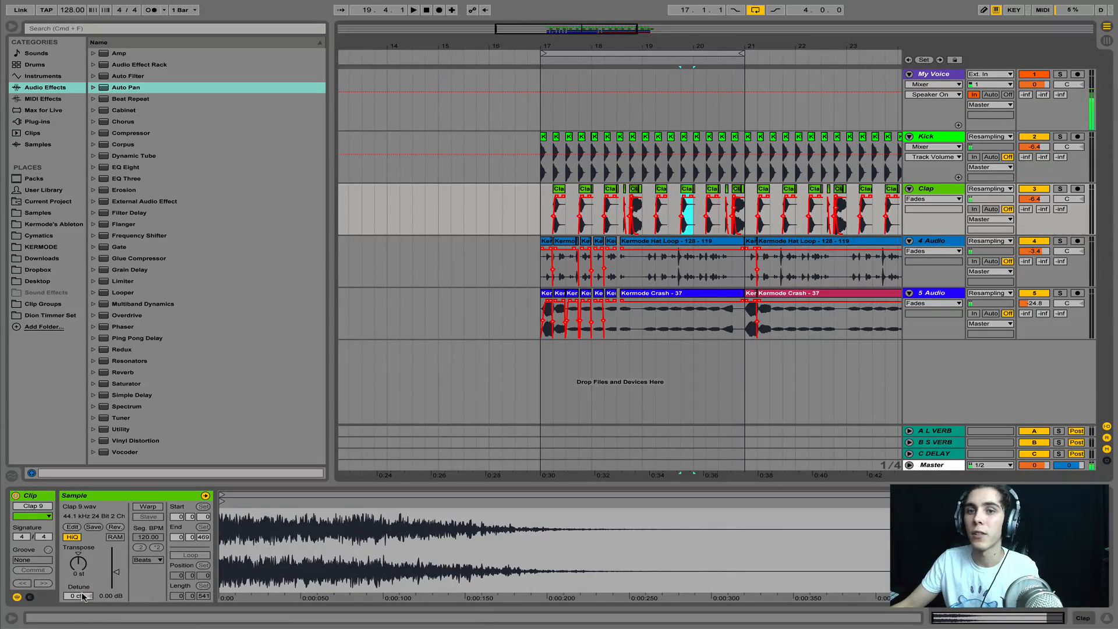
pyautogui.moveTo(83, 596); pyautogui.dragTo(82, 588)
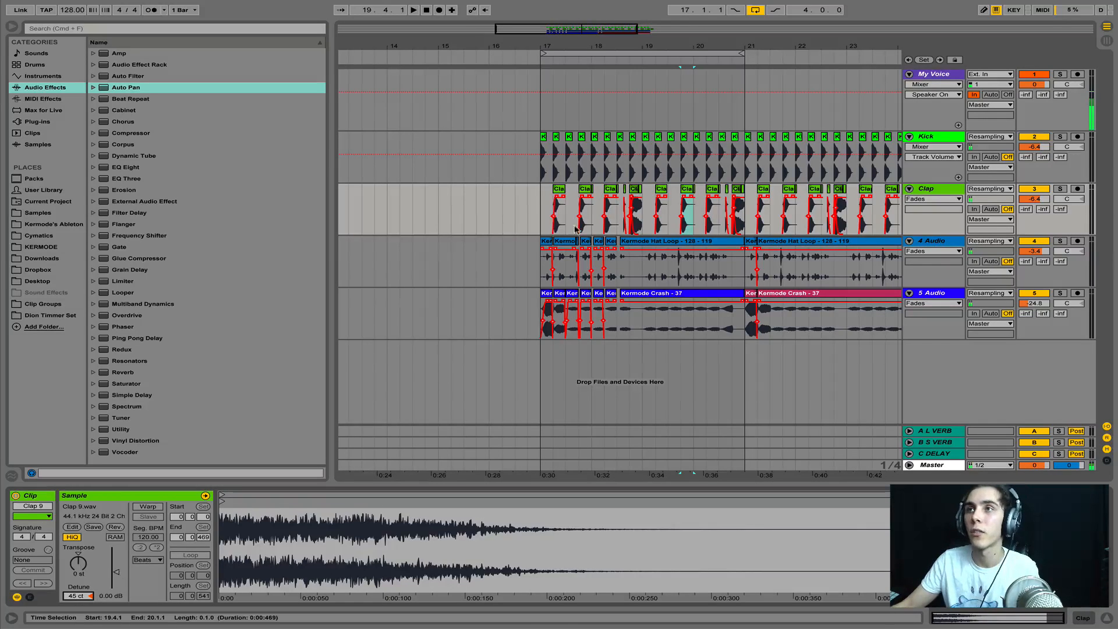
pyautogui.click(713, 189)
pyautogui.moveTo(74, 592); pyautogui.dragTo(73, 584)
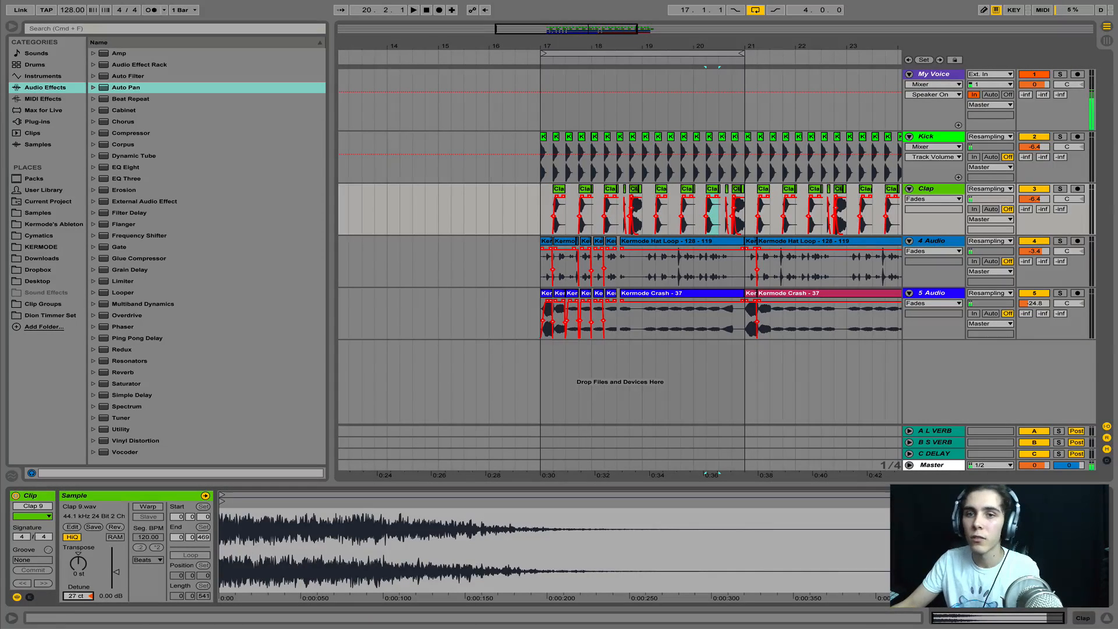
# Step: Play the detuned claps from 17.1.1 and add a short fade-out to the clap ending at 19.1.1
pyautogui.click(536, 211)
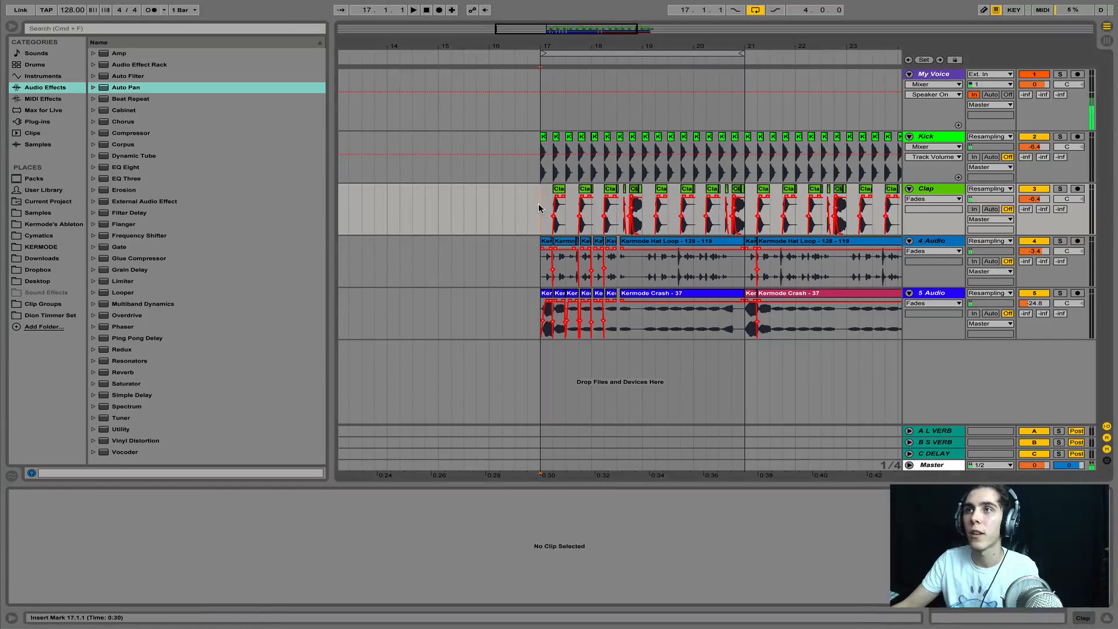
pyautogui.press('space')
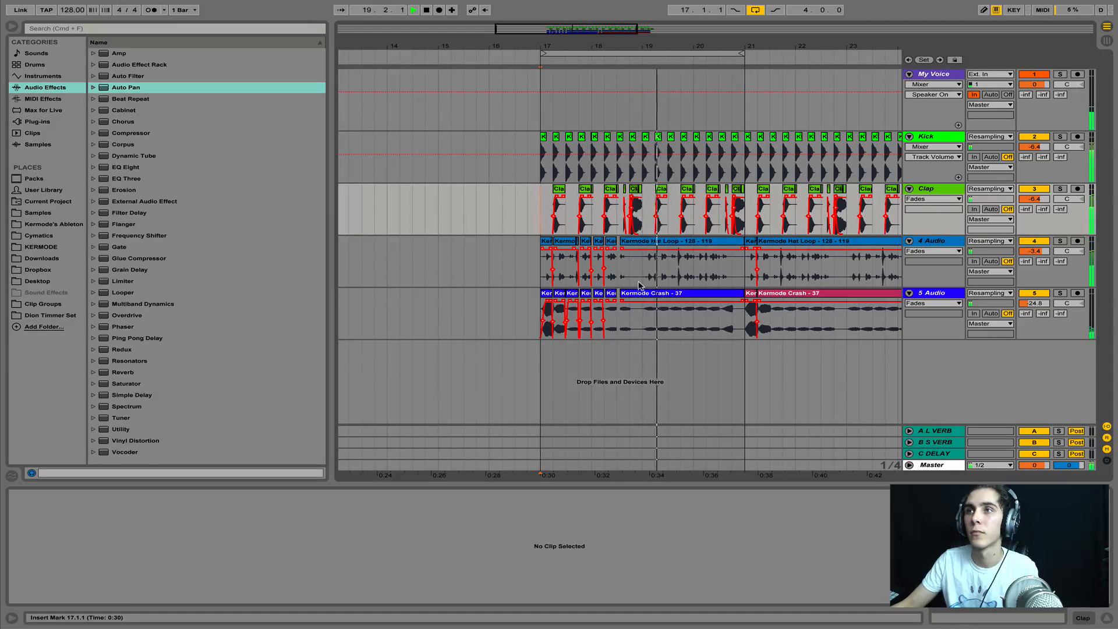
pyautogui.press('space')
pyautogui.moveTo(640, 42); pyautogui.dragTo(637, 95)
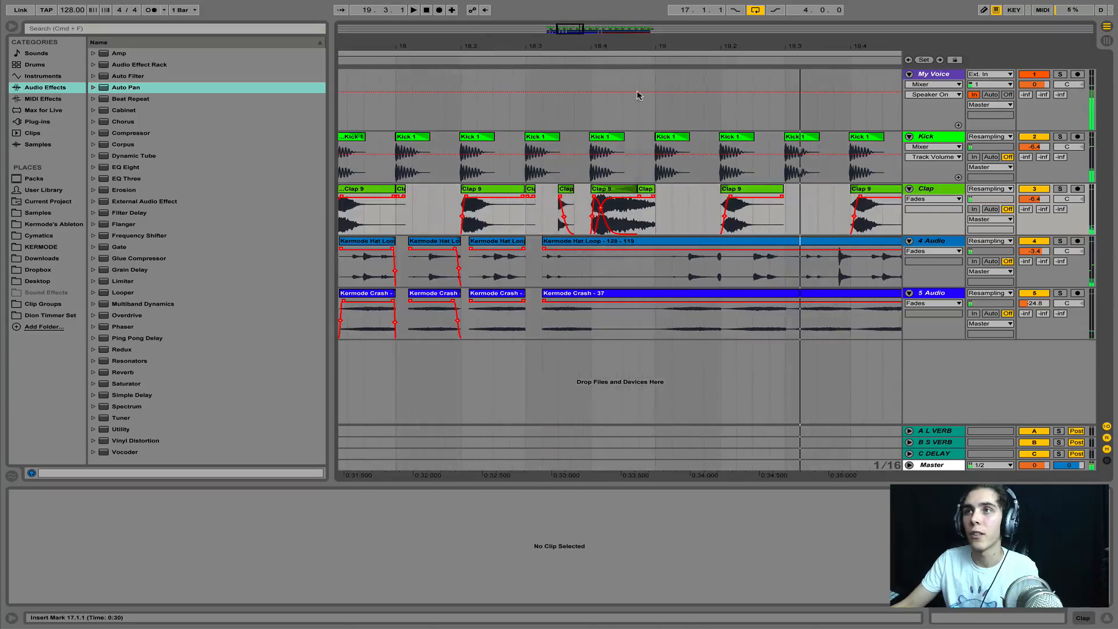
pyautogui.click(652, 201)
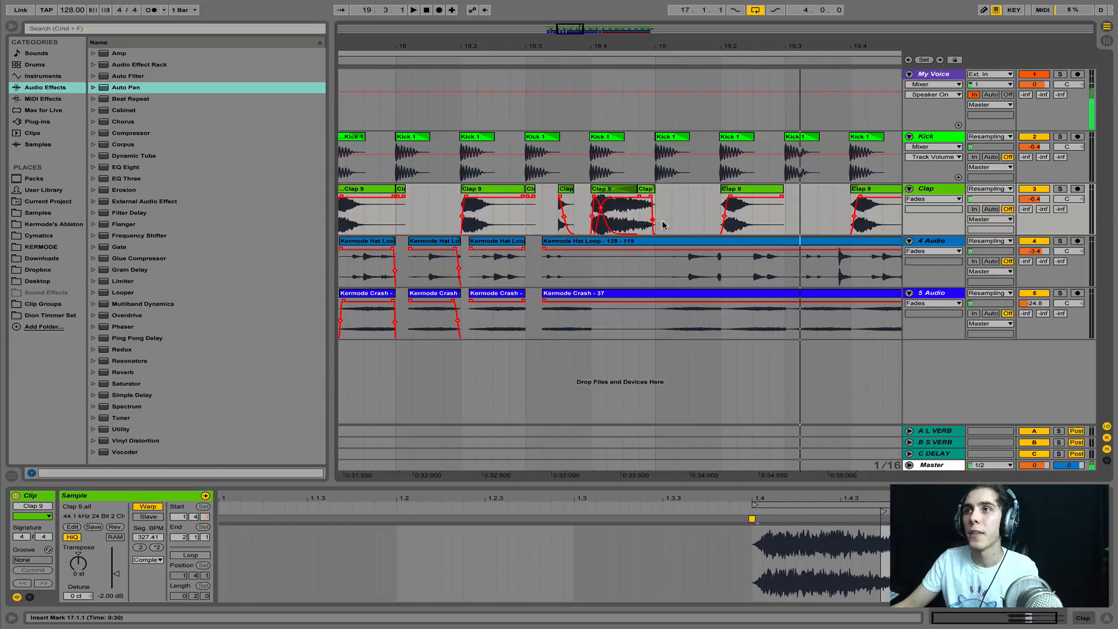
# Step: Copy the clap and hat clips between 17.1.1 and 19.1.1 and paste them at 19.1.1
pyautogui.moveTo(748, 41); pyautogui.dragTo(581, 4)
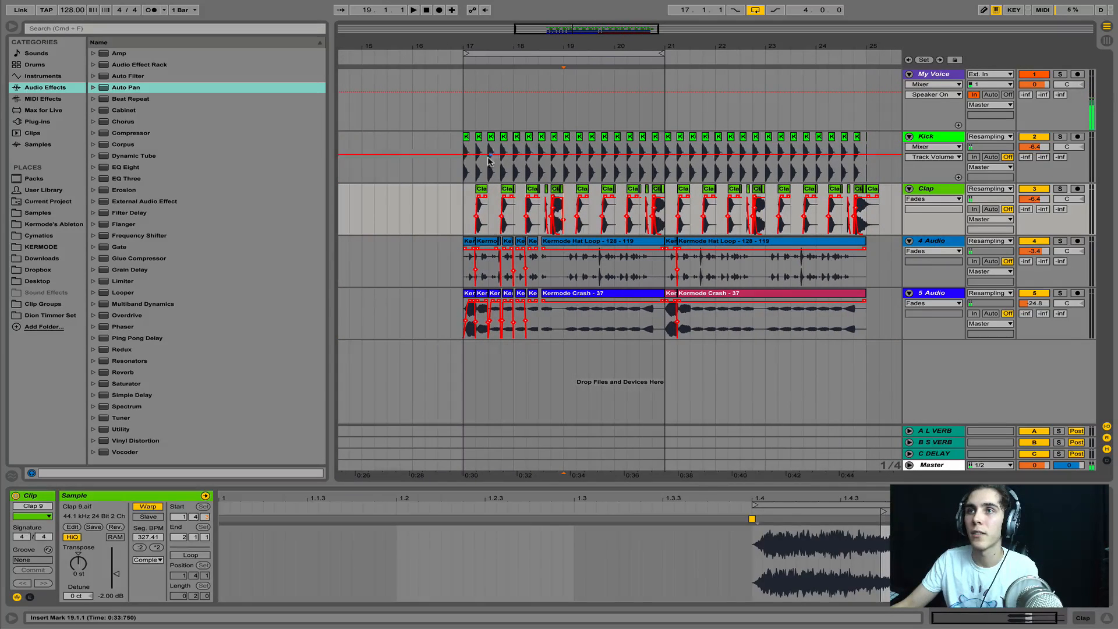
pyautogui.click(466, 212)
pyautogui.keyDown('shift'); pyautogui.click(529, 332); pyautogui.keyUp('shift')
pyautogui.keyDown('shift'); pyautogui.click(547, 271); pyautogui.keyUp('shift')
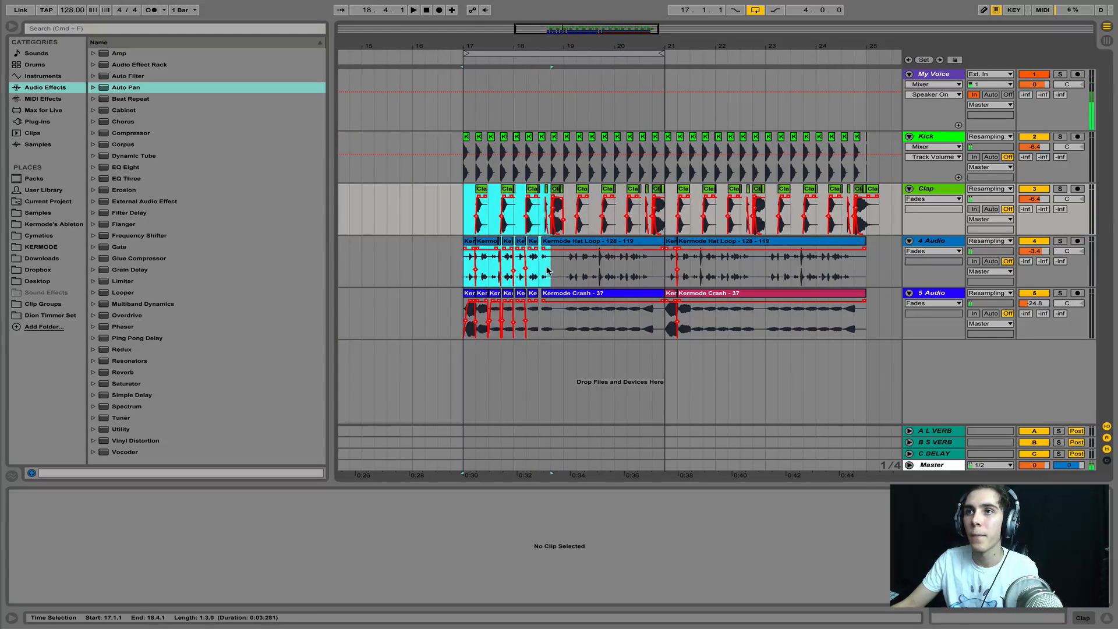
pyautogui.keyDown('shift'); pyautogui.click(559, 265); pyautogui.keyUp('shift')
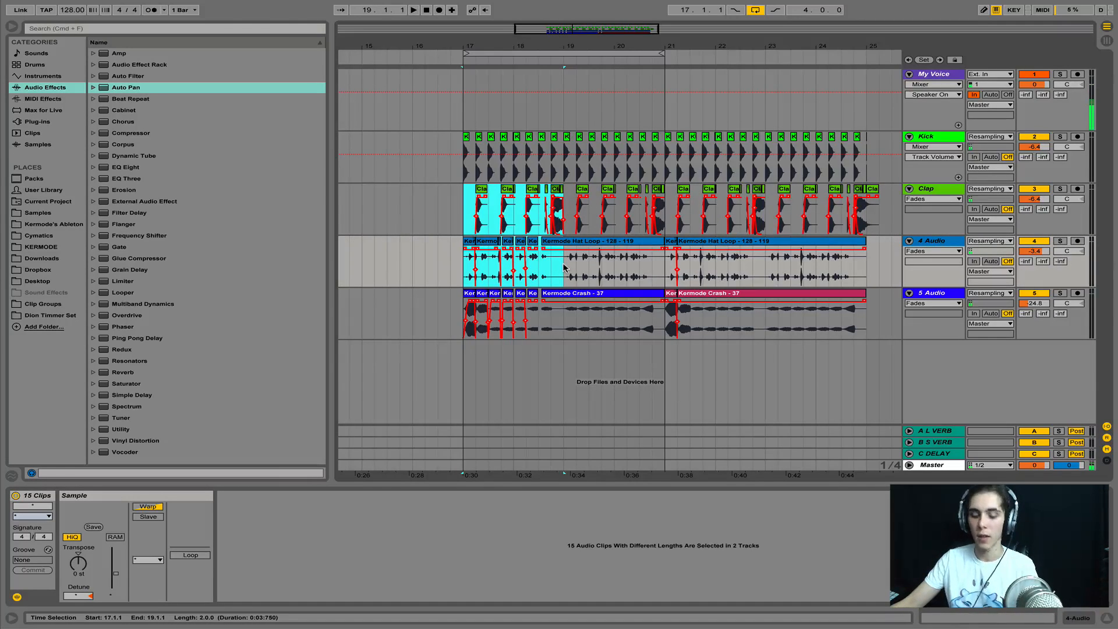
pyautogui.click(565, 227)
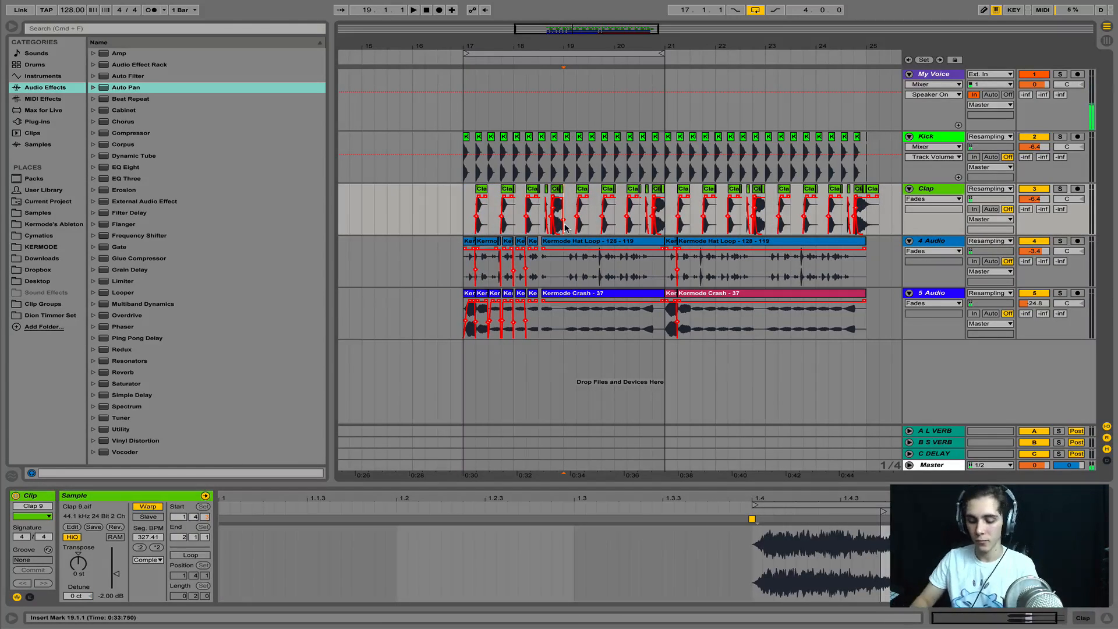
pyautogui.press('super+v')
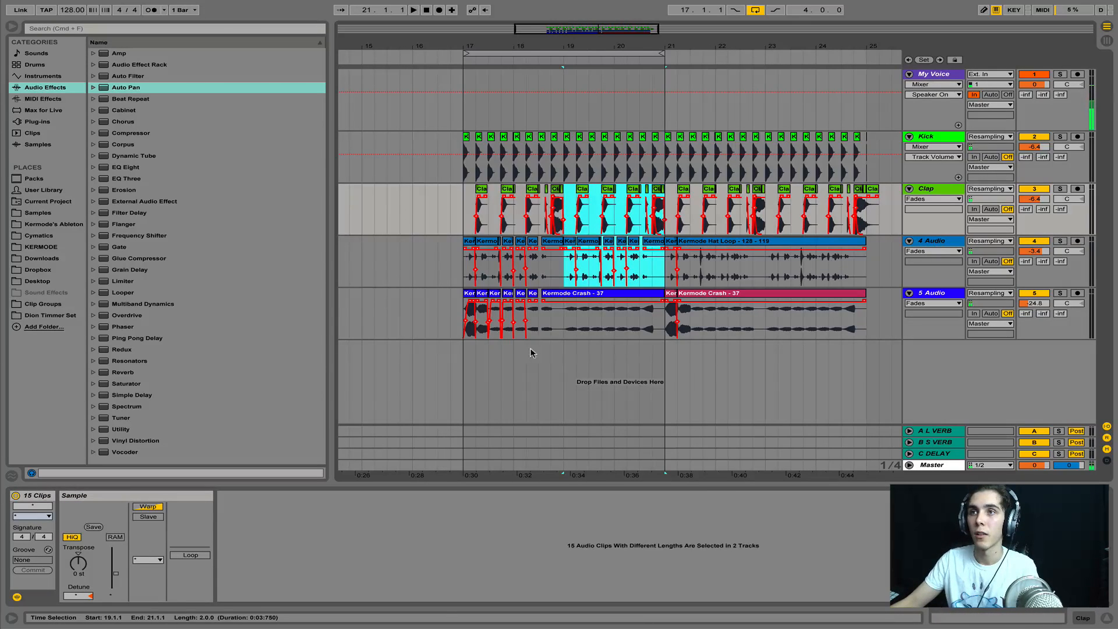
# Step: Repeat the crash slices between 18.1.1 and 18.3.1 up to 20.3.1, playing from 19.1.1 and undoing the extra duplicate
pyautogui.click(541, 327)
pyautogui.moveTo(538, 330); pyautogui.dragTo(515, 341)
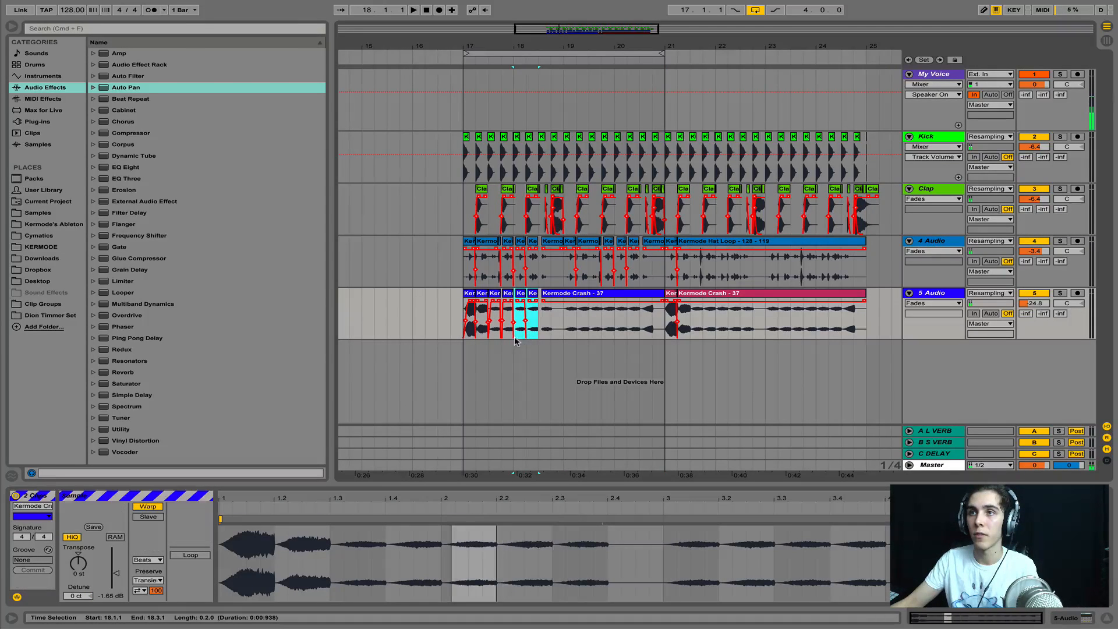
pyautogui.press('super+d')
pyautogui.press('super+d')
pyautogui.press('super+d')
pyautogui.press('super+d')
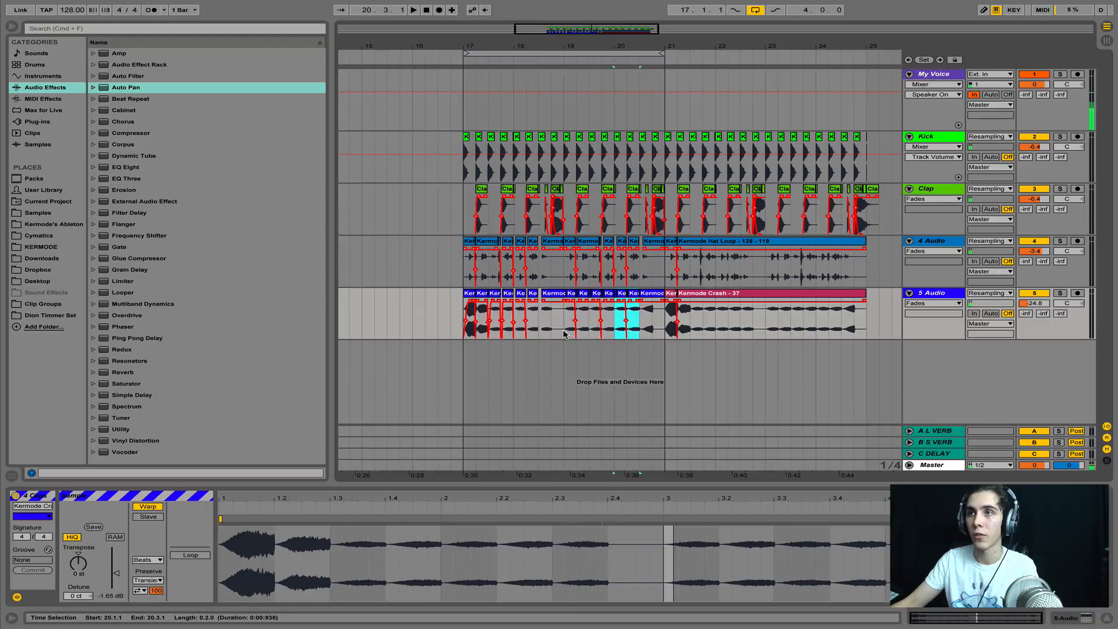
pyautogui.click(564, 333)
pyautogui.press('space')
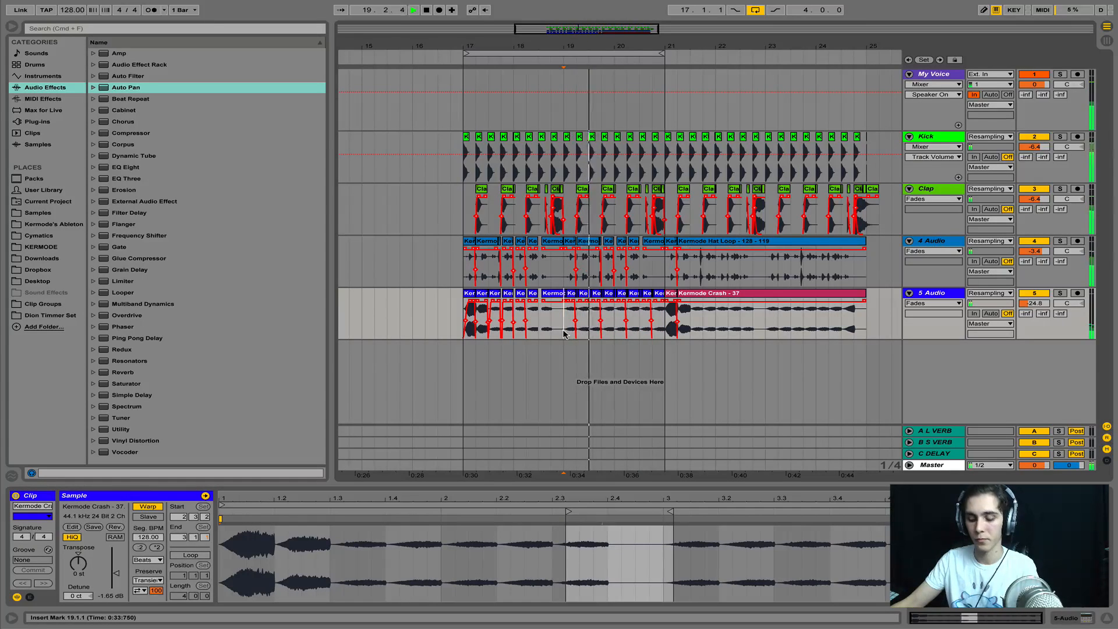
pyautogui.press('super+z')
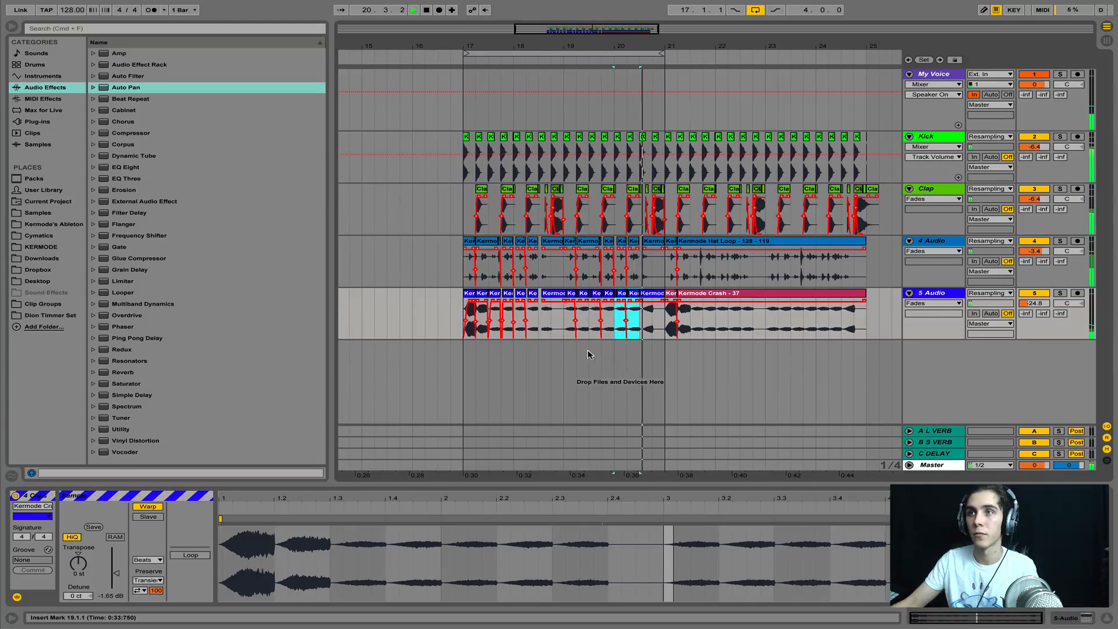
# Step: Trim the last crash clip before 21.1.1 to end at 20.4.1 and remove the clap's fade-out into 21.1.1
pyautogui.moveTo(663, 294); pyautogui.dragTo(651, 294)
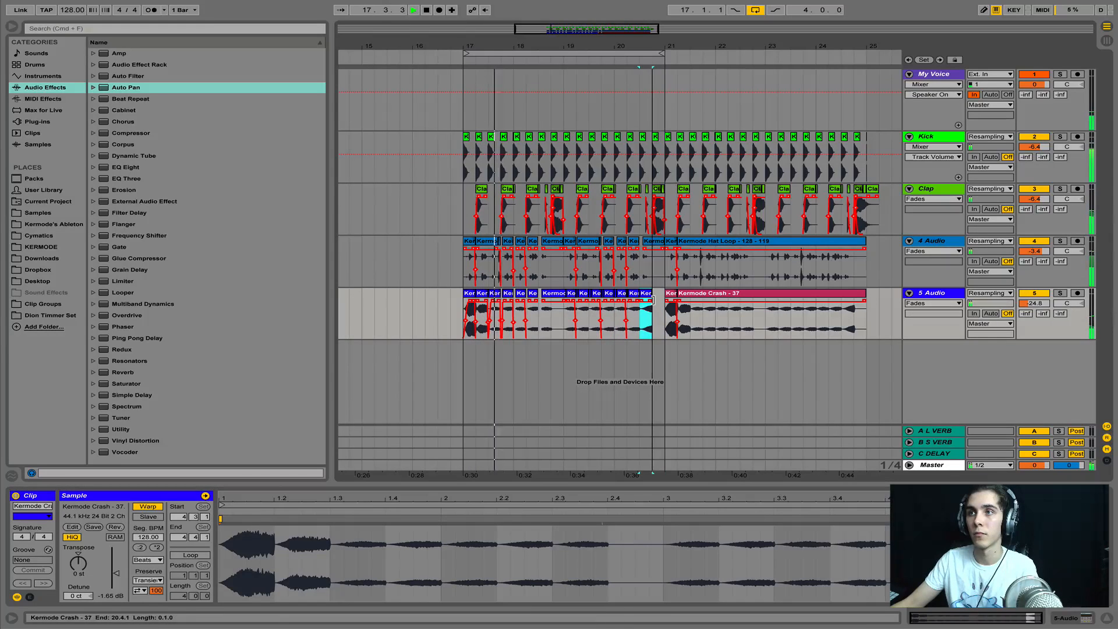
pyautogui.moveTo(659, 45); pyautogui.dragTo(662, 144)
pyautogui.moveTo(680, 196); pyautogui.dragTo(686, 197)
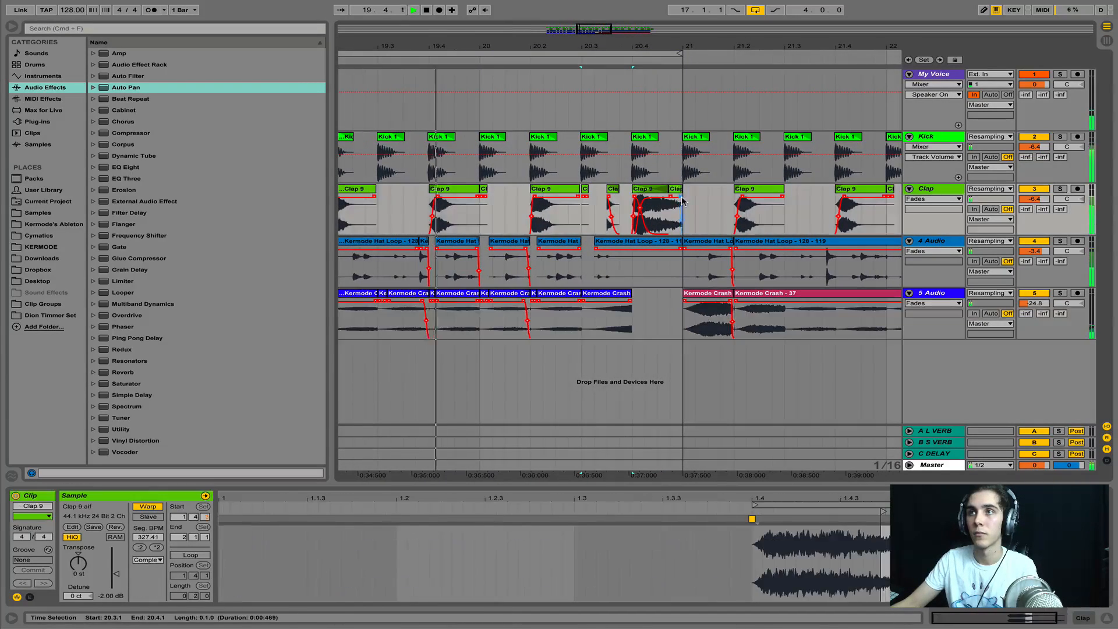
# Step: Delete the short crash fragments at 19.4.1 and 20.2.1, and duplicate the 20.3.1 crash slice to fill up to 21.1.1
pyautogui.click(529, 295)
pyautogui.press('Delete')
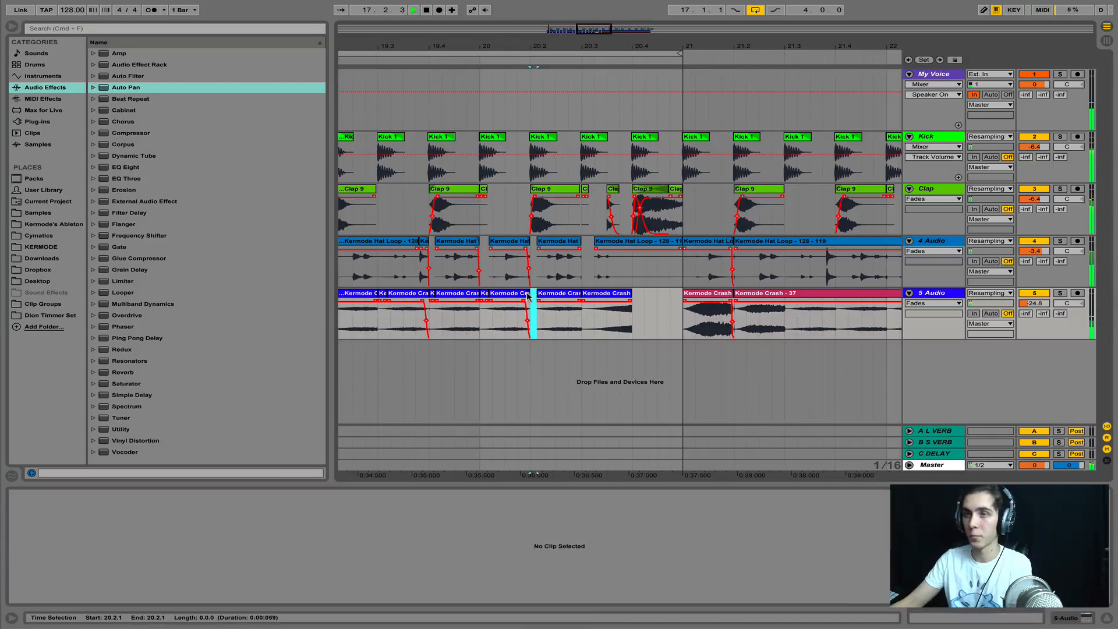
pyautogui.click(431, 294)
pyautogui.press('Delete')
pyautogui.click(383, 295)
pyautogui.click(620, 296)
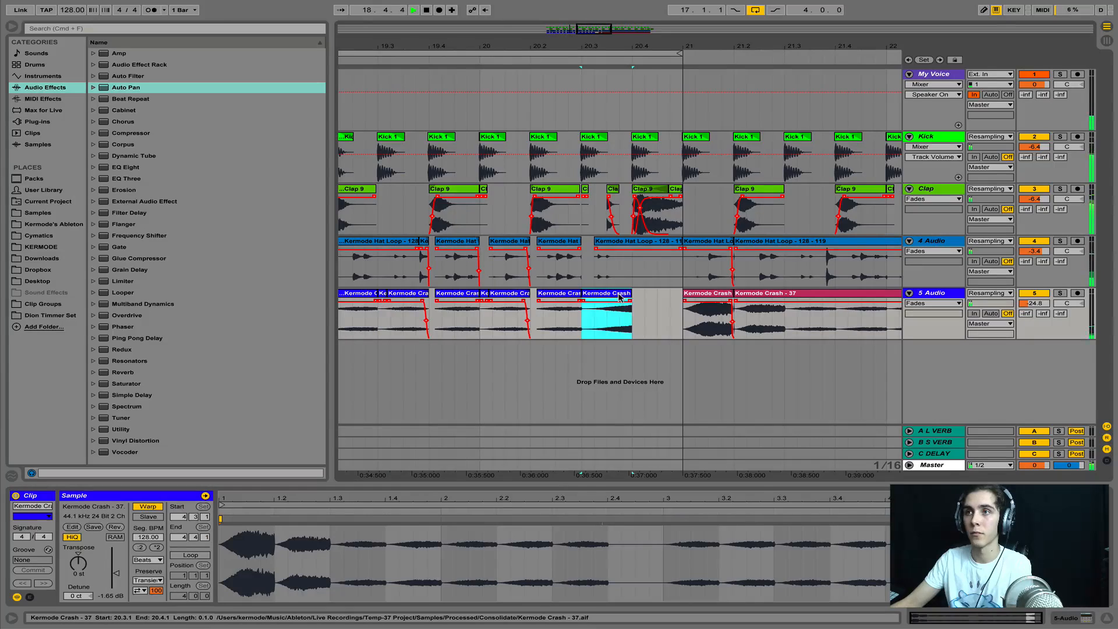
pyautogui.press('super+d')
# Step: Delete all kick, clap, hat and crash clips from 21.1.1 onward
pyautogui.moveTo(626, 48); pyautogui.dragTo(662, 72)
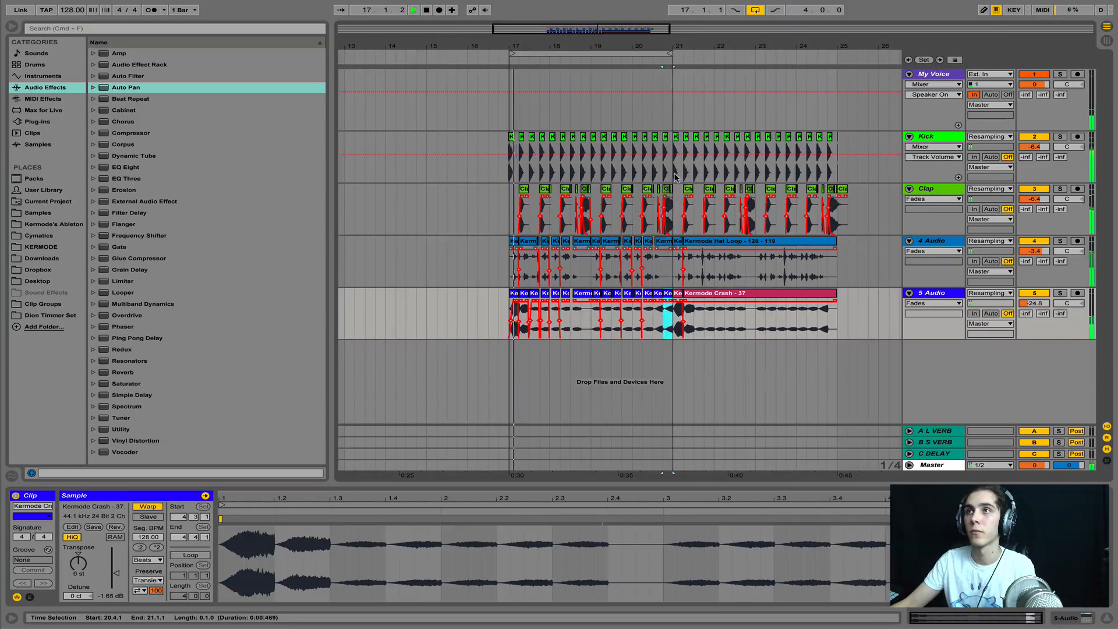
pyautogui.click(690, 195)
pyautogui.moveTo(676, 142); pyautogui.dragTo(854, 341)
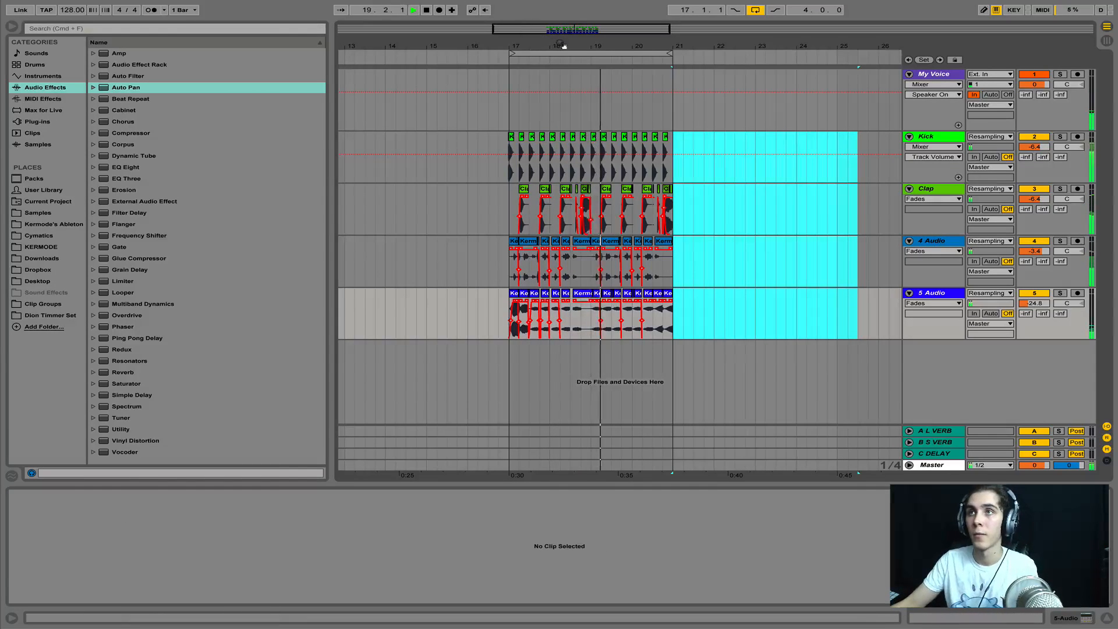
# Step: Add a duplicate kick at 18.4.3, reverse it so it leads into 19.1.1, and play the result
pyautogui.moveTo(563, 44)
pyautogui.mouseDown()
pyautogui.moveTo(564, 64)
pyautogui.moveTo(560, 48)
pyautogui.mouseUp()
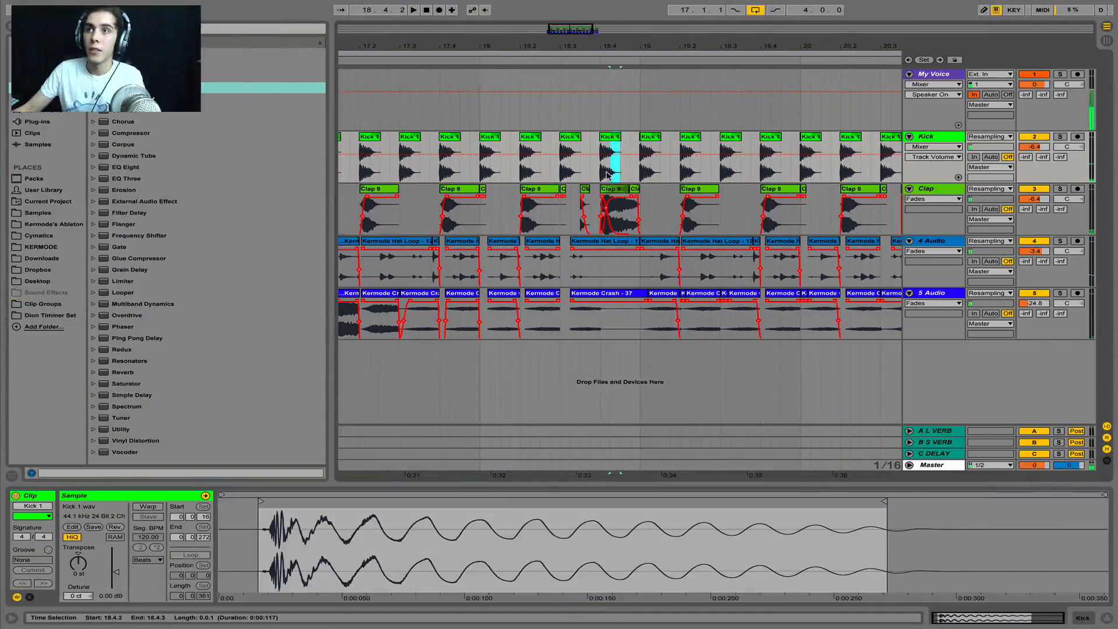
pyautogui.hotkey('ctrl', 'd')
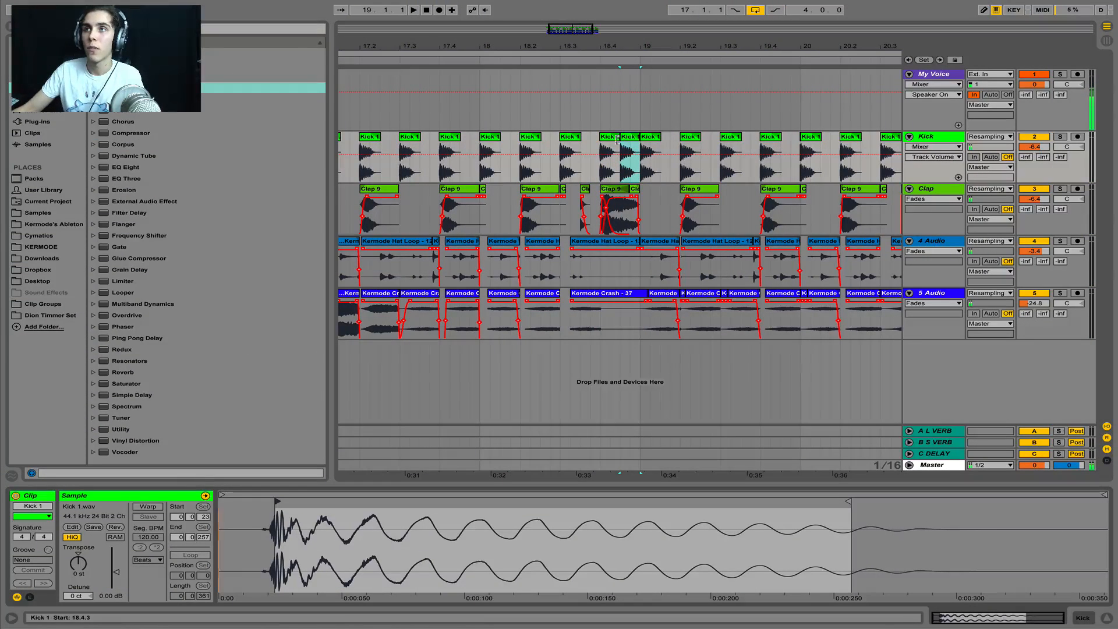
pyautogui.click(117, 530)
pyautogui.press('space')
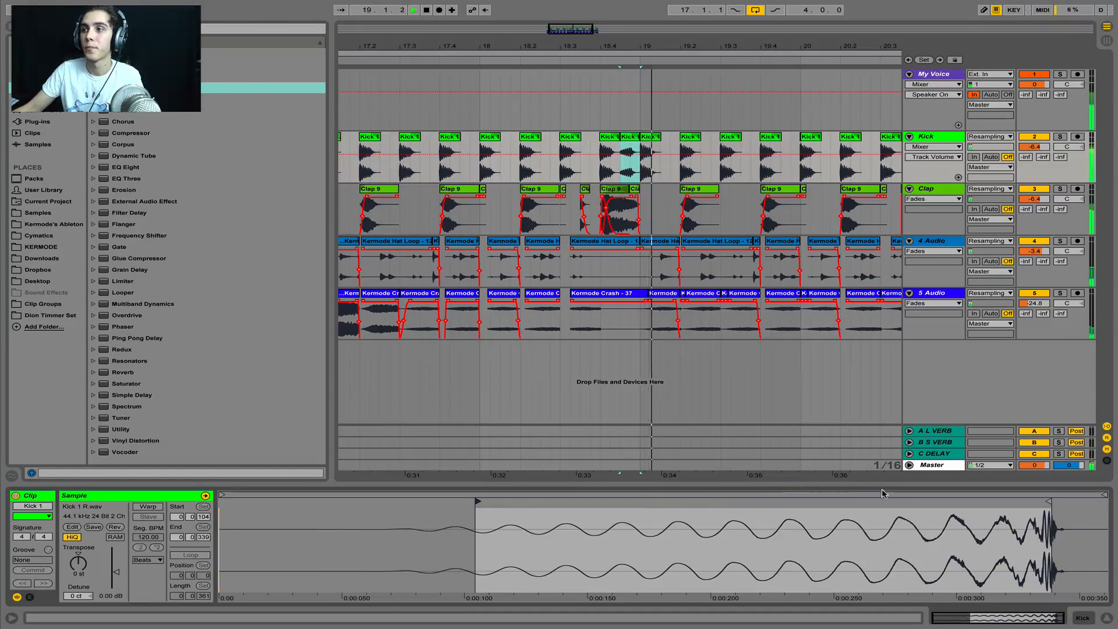
# Step: Show the fades on the Kick track and shape a fade-in on the reversed kick at 18.4.3
pyautogui.click(924, 146)
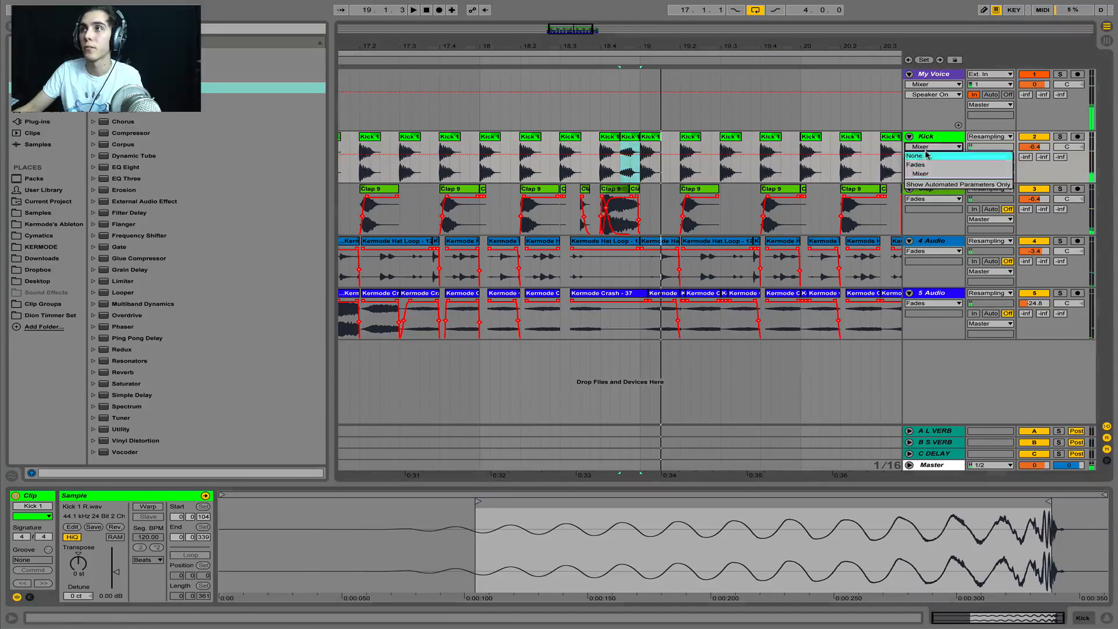
pyautogui.click(925, 164)
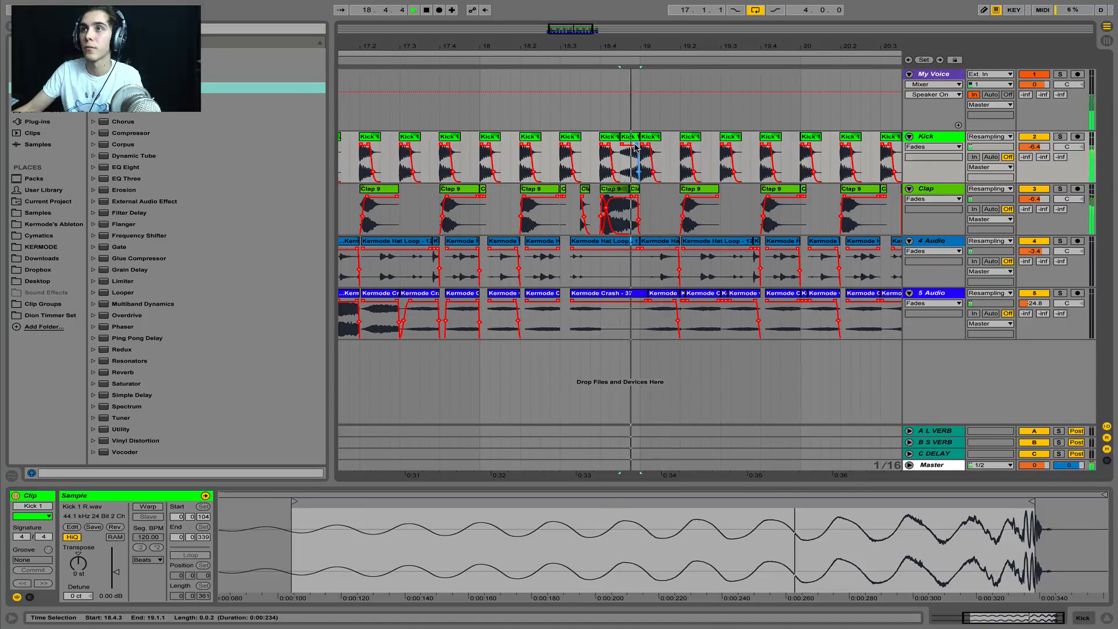
pyautogui.click(617, 146)
pyautogui.click(623, 145)
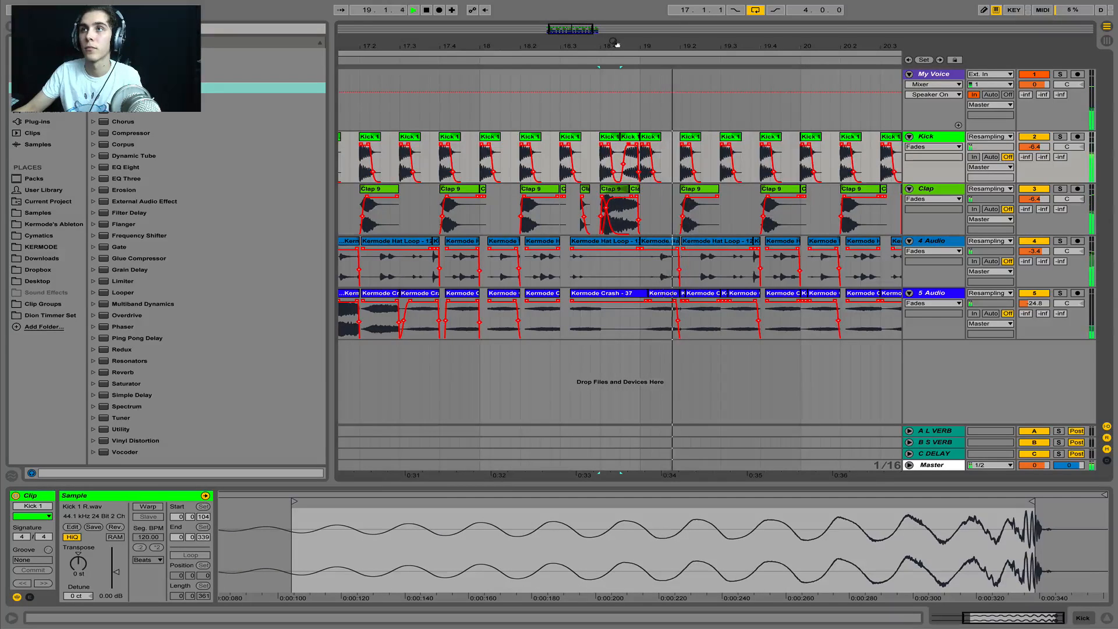
pyautogui.moveTo(617, 45); pyautogui.dragTo(607, 16)
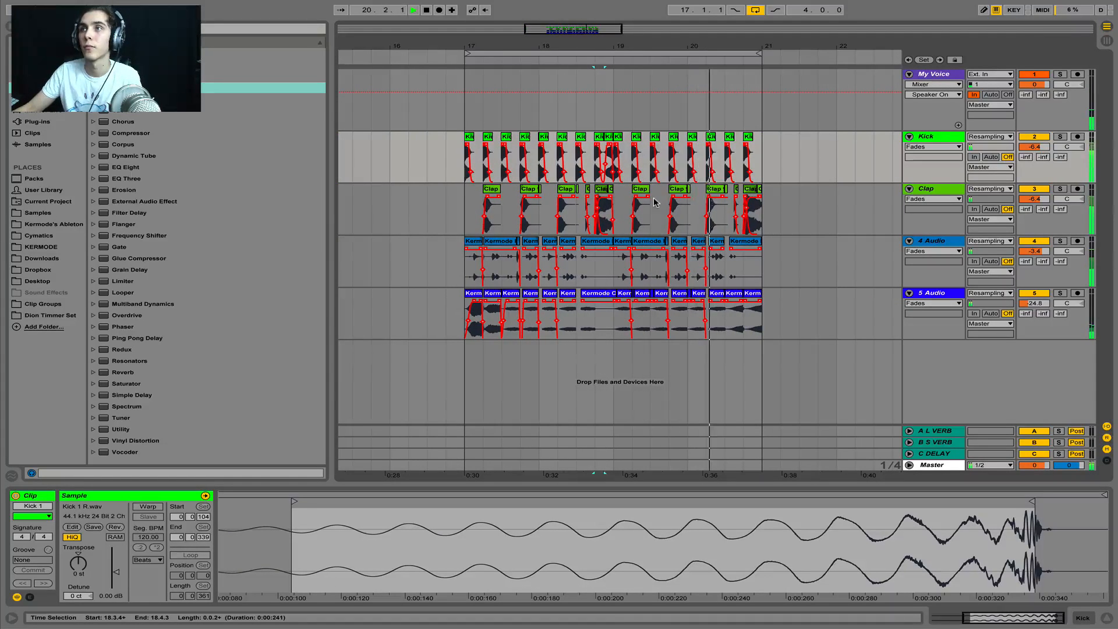
# Step: Find the percussion samples in the Kermode's Ableton folder and select Kermode Perc 15 through Kermode Perc 50
pyautogui.click(54, 226)
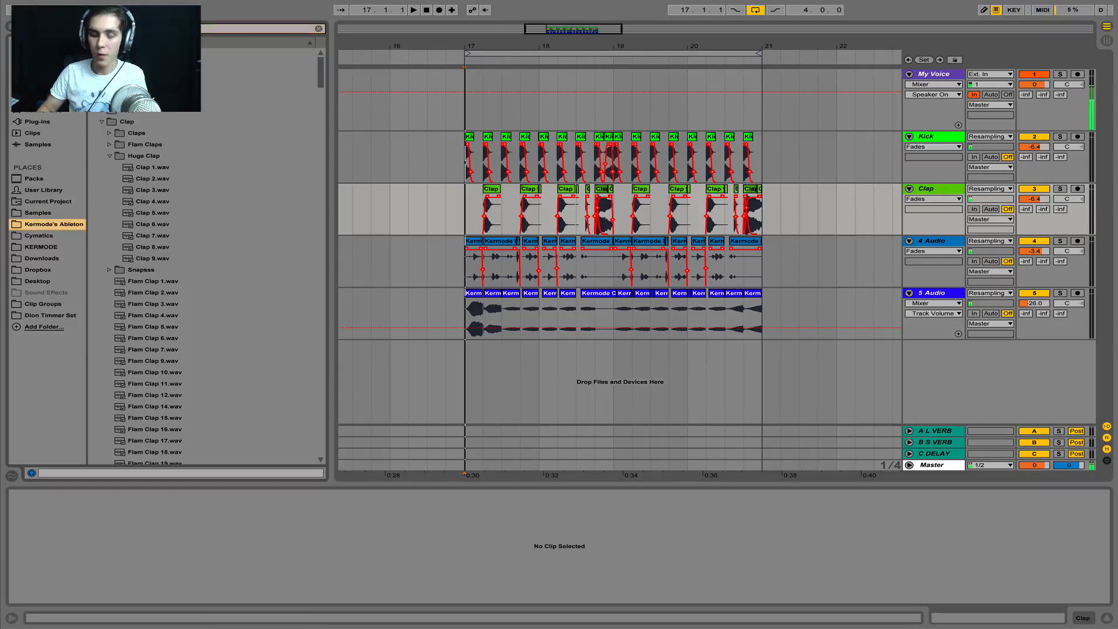
pyautogui.write('hat')
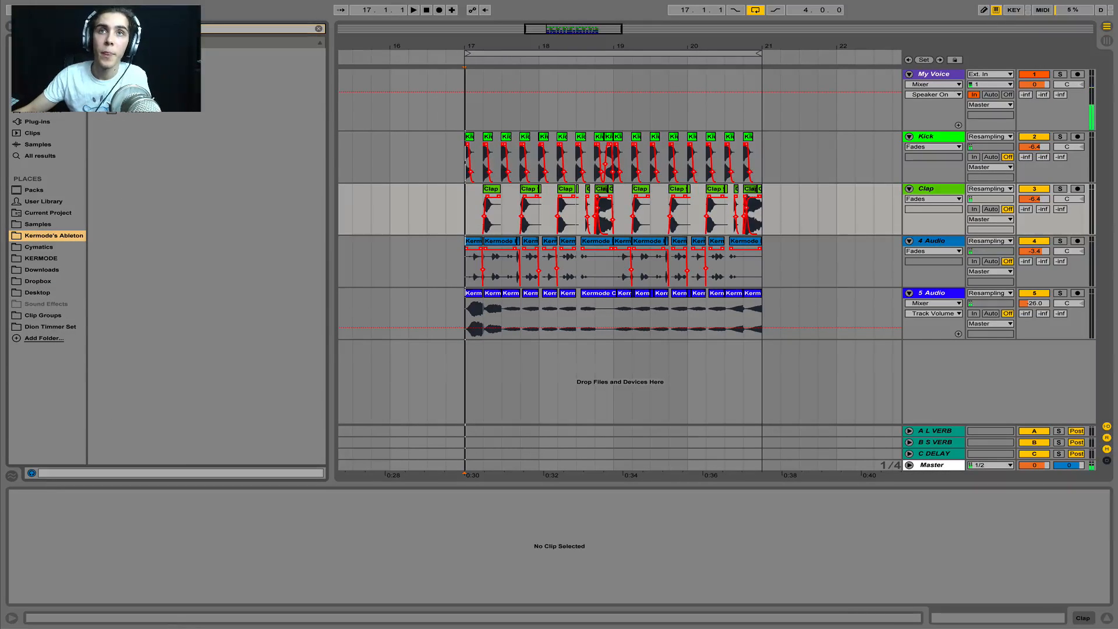
pyautogui.click(100, 88)
pyautogui.scroll(-3, 160, 250)
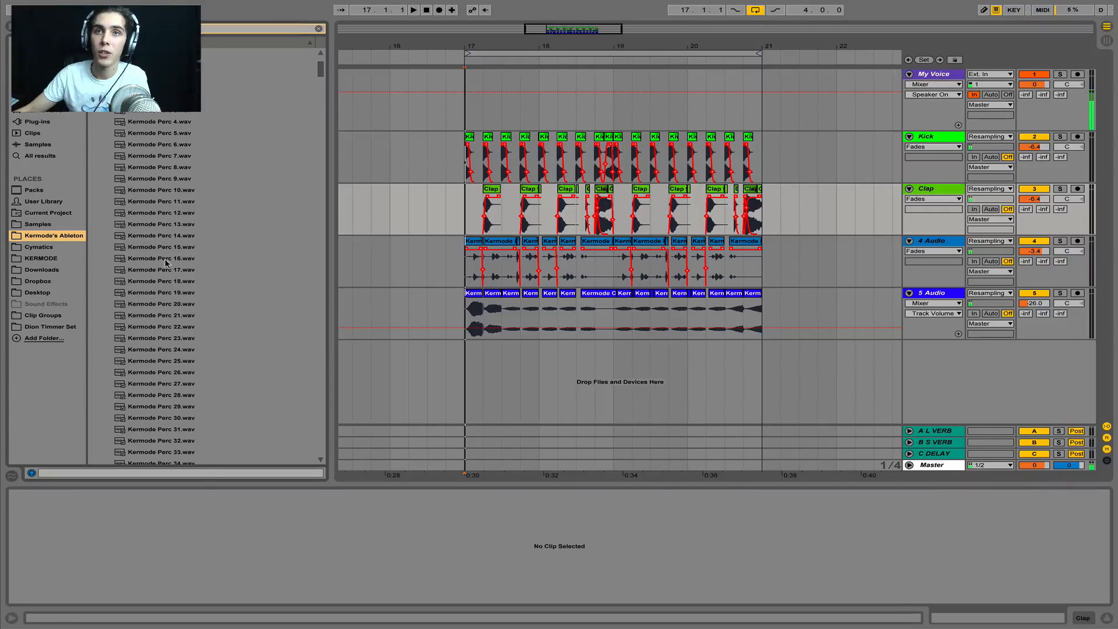
pyautogui.click(164, 248)
pyautogui.scroll(-7, 175, 287)
pyautogui.keyDown('shift'); pyautogui.click(178, 385); pyautogui.keyUp('shift')
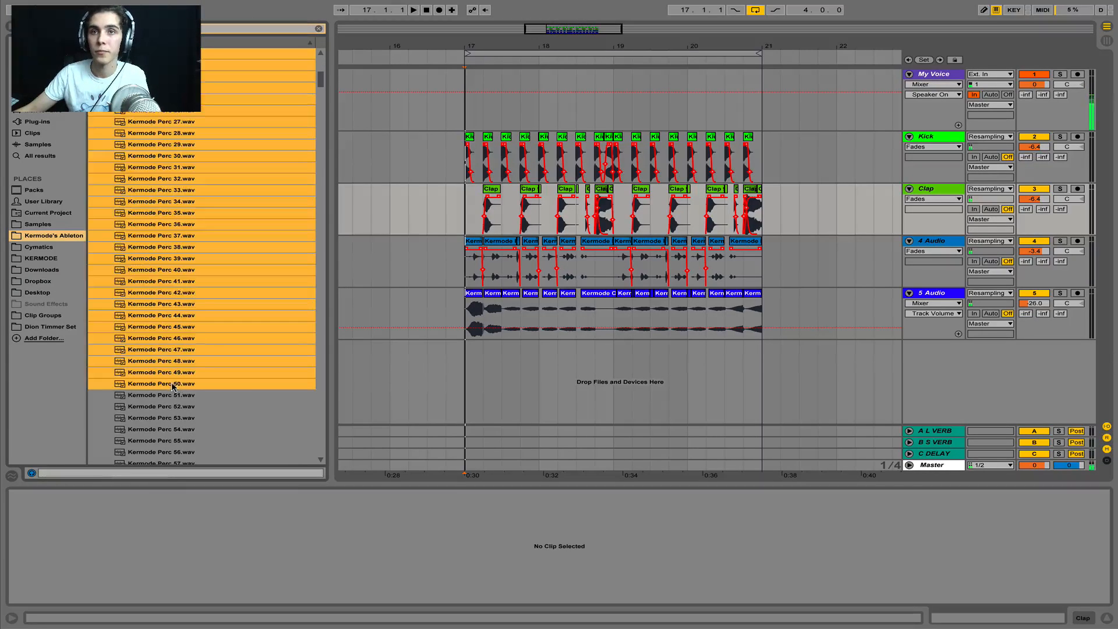
# Step: Place the selected percussion samples in sequence on a new audio track starting at 17.1.1 and play them with the drums
pyautogui.moveTo(175, 387); pyautogui.dragTo(457, 376)
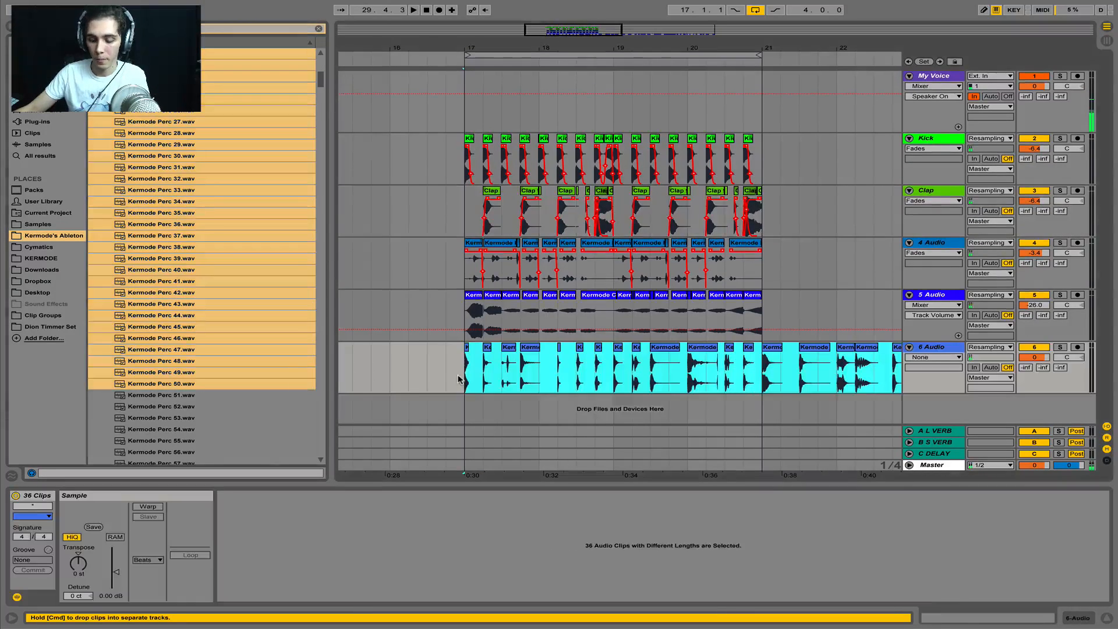
pyautogui.press('super+z')
pyautogui.moveTo(484, 45); pyautogui.dragTo(483, 99)
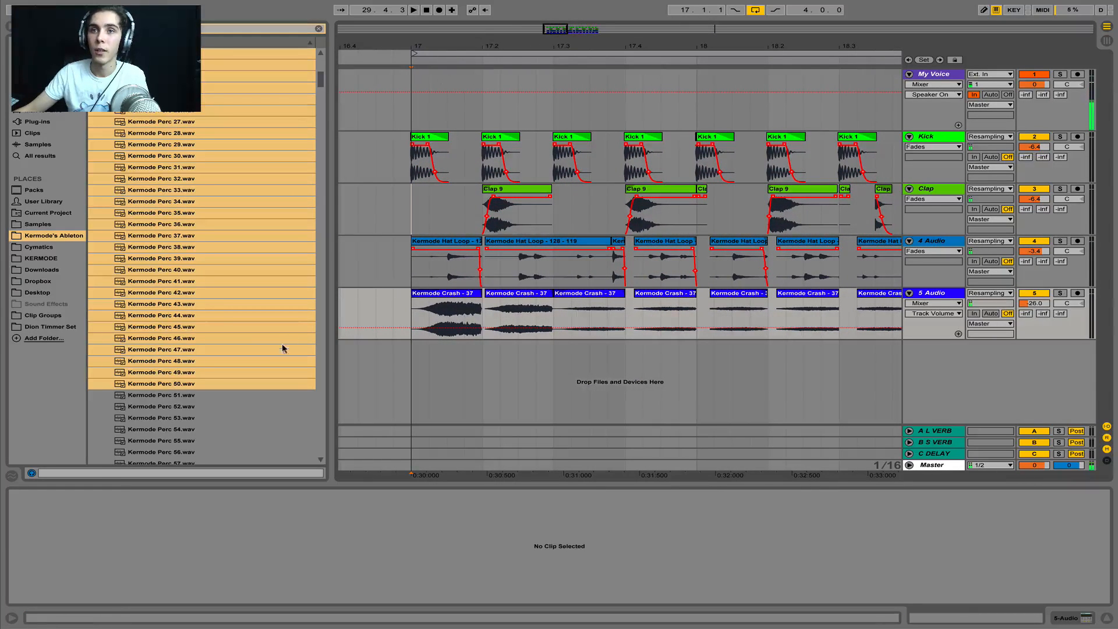
pyautogui.moveTo(187, 382); pyautogui.dragTo(412, 362)
pyautogui.press('space')
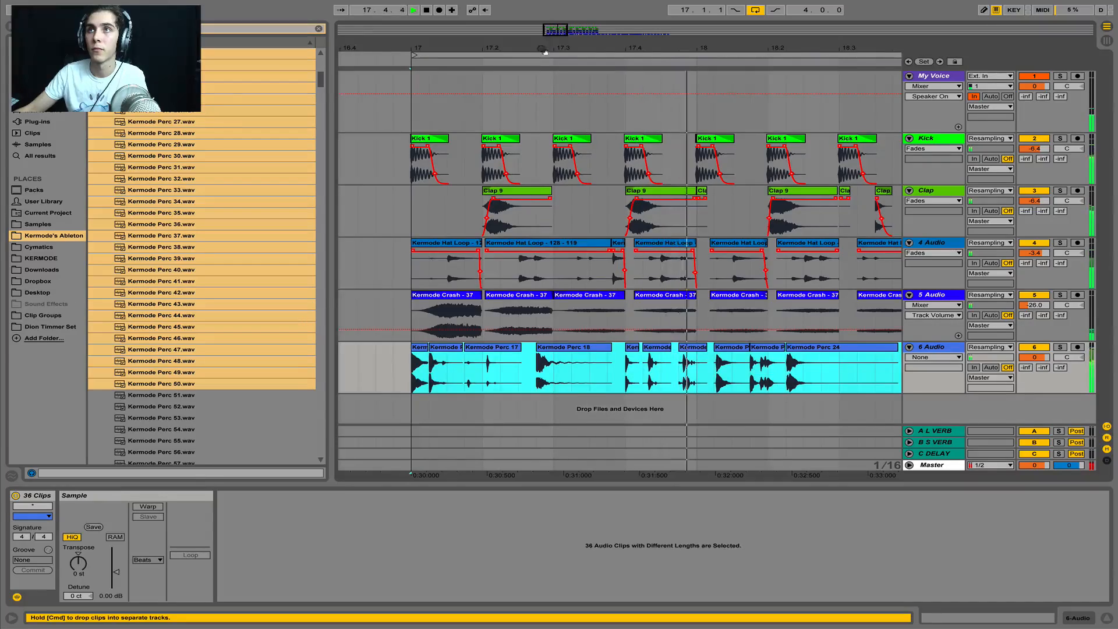
pyautogui.moveTo(543, 49); pyautogui.dragTo(407, 20)
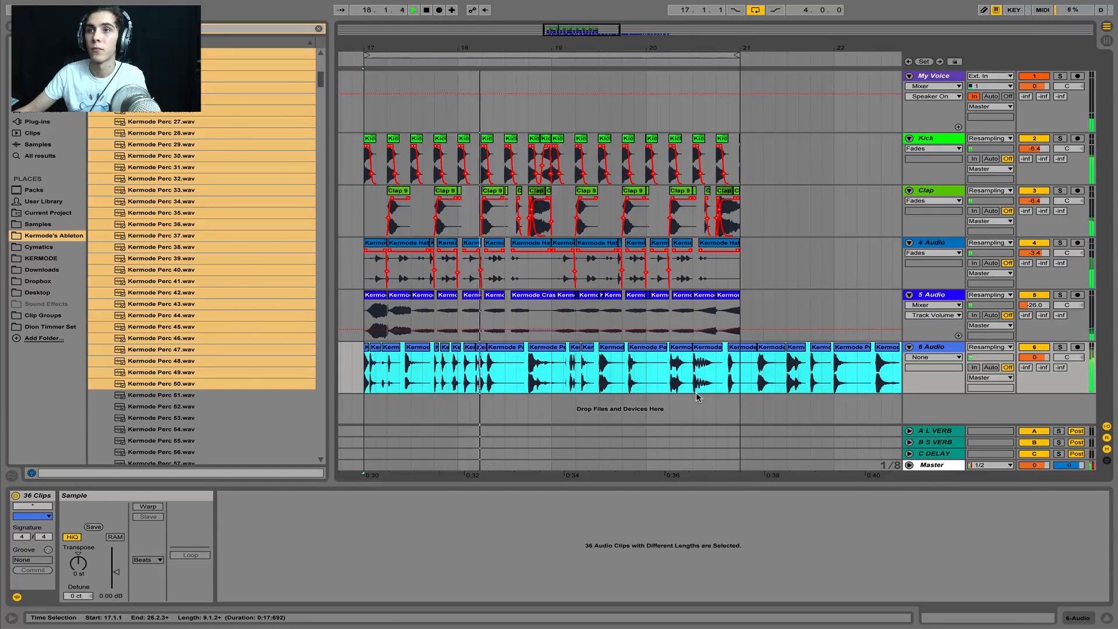
pyautogui.press('space')
# Step: Copy the percussion slice from 20.4.1–21.1.1 to 18.3.1, play it, and move its Kermode Perc 32 hit to start at 18.3.1
pyautogui.moveTo(711, 381); pyautogui.dragTo(744, 381)
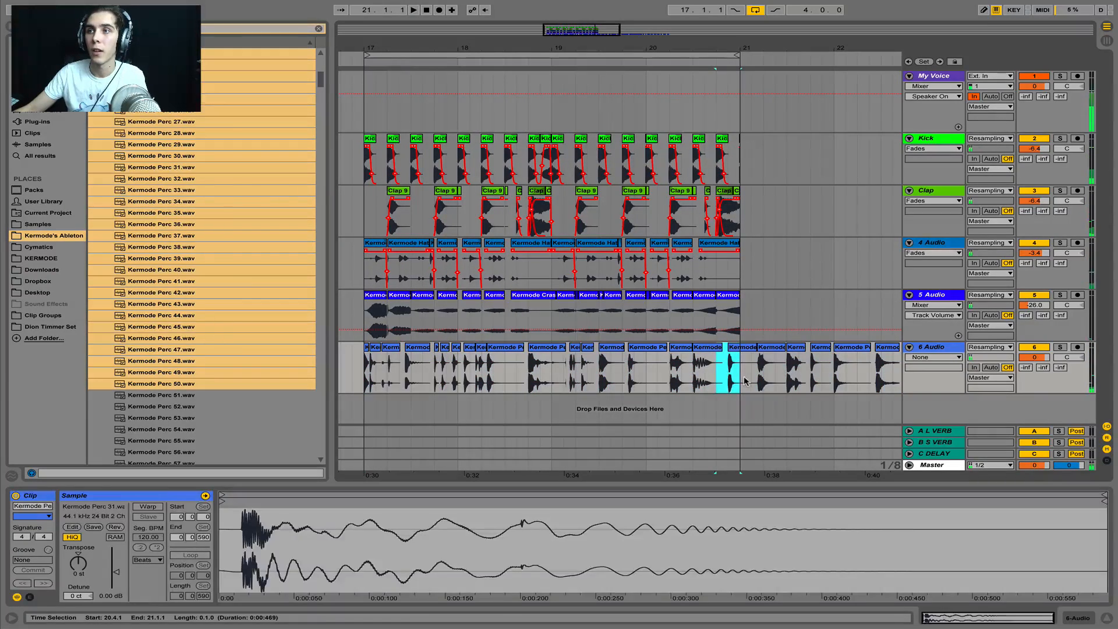
pyautogui.moveTo(506, 382); pyautogui.dragTo(506, 383)
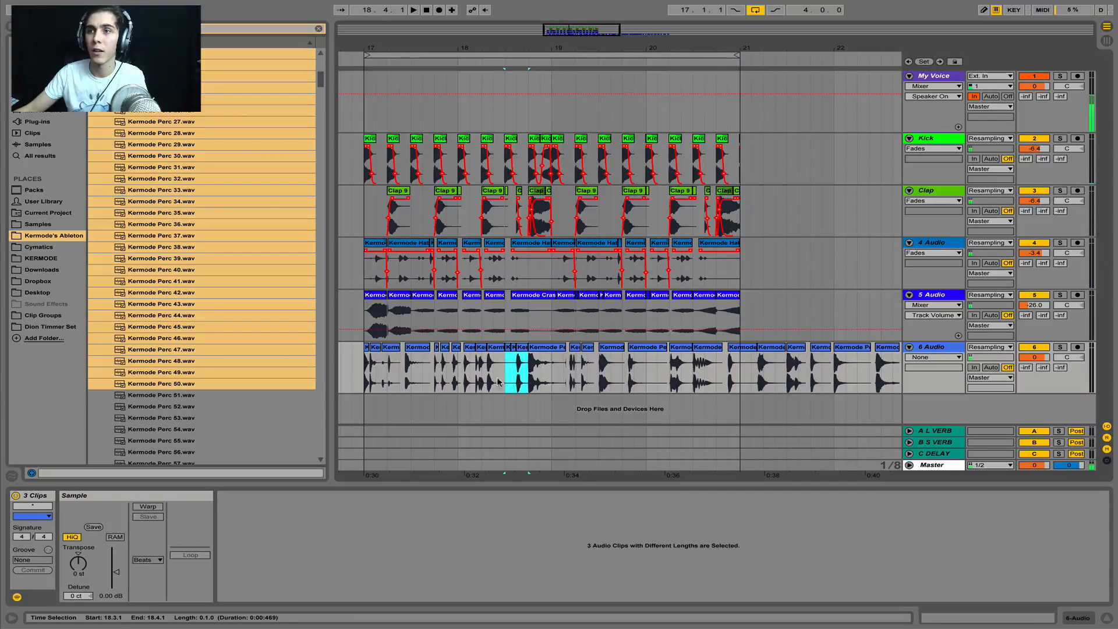
pyautogui.click(363, 351)
pyautogui.press('space')
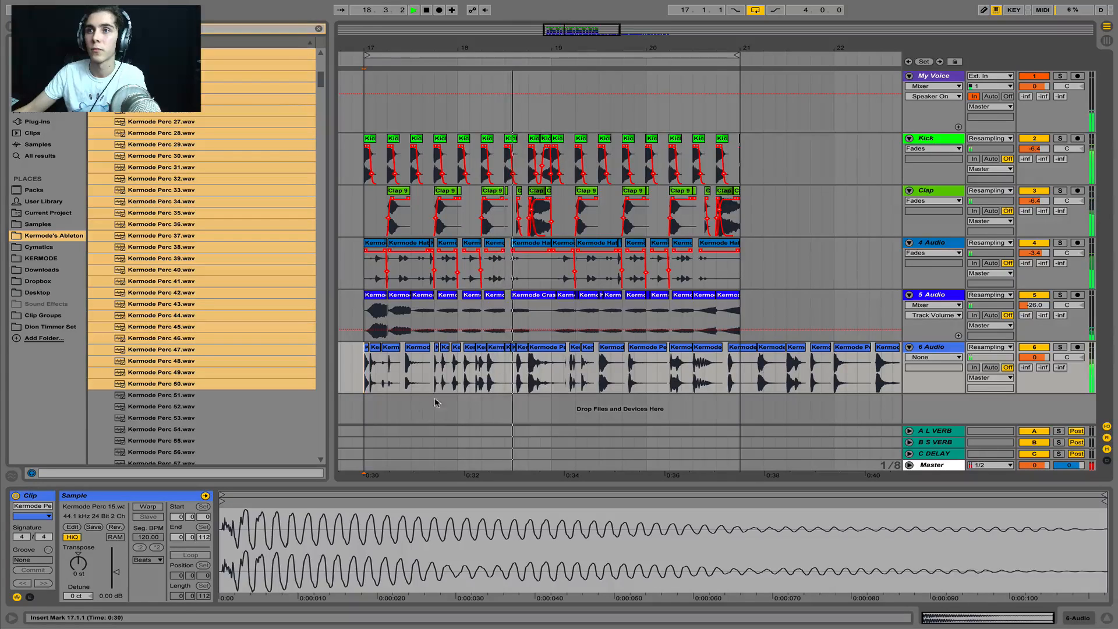
pyautogui.moveTo(524, 348); pyautogui.dragTo(512, 349)
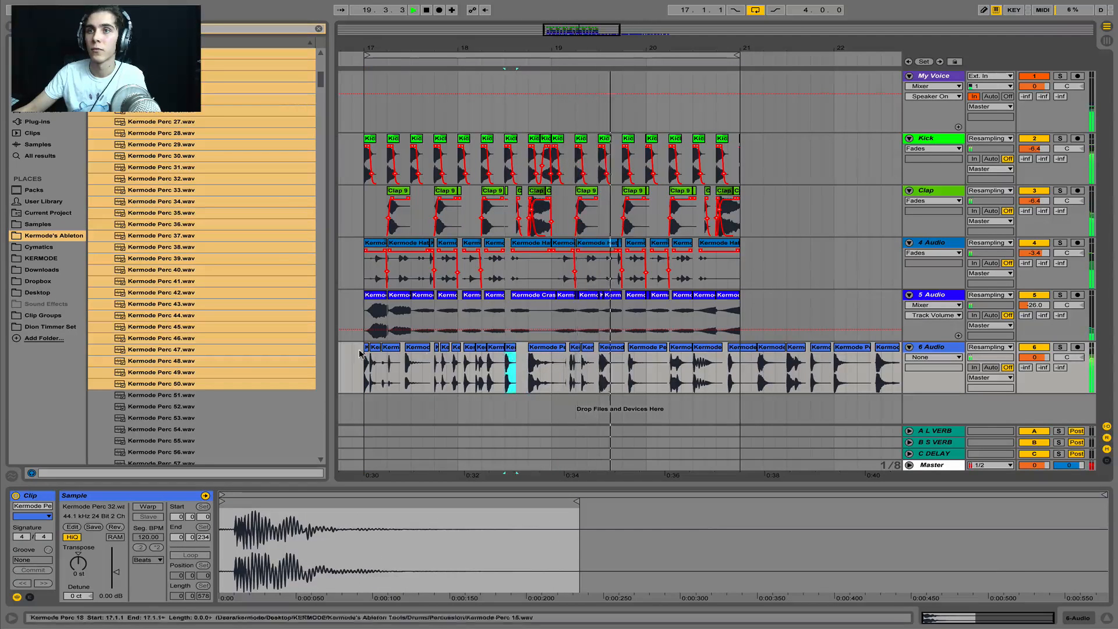
# Step: Delete the Kermode Perc 16 and Kermode Perc 15 clips at the start of bar 17 and play from 17.1.1
pyautogui.click(362, 355)
pyautogui.press('space')
pyautogui.press('space')
pyautogui.click(375, 348)
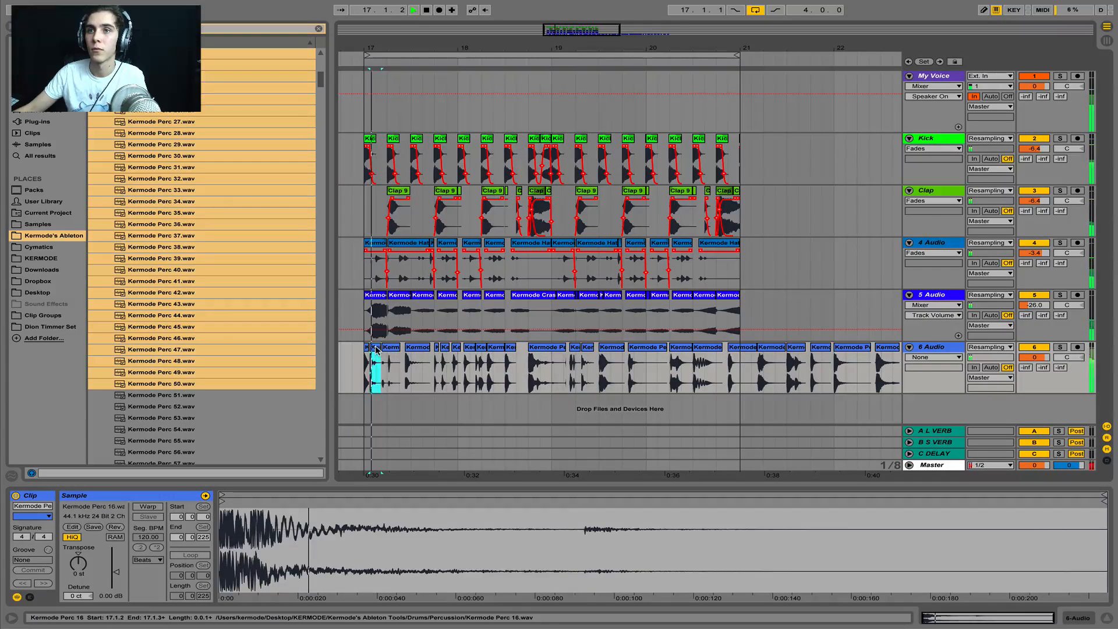
pyautogui.press('space')
pyautogui.press('Delete')
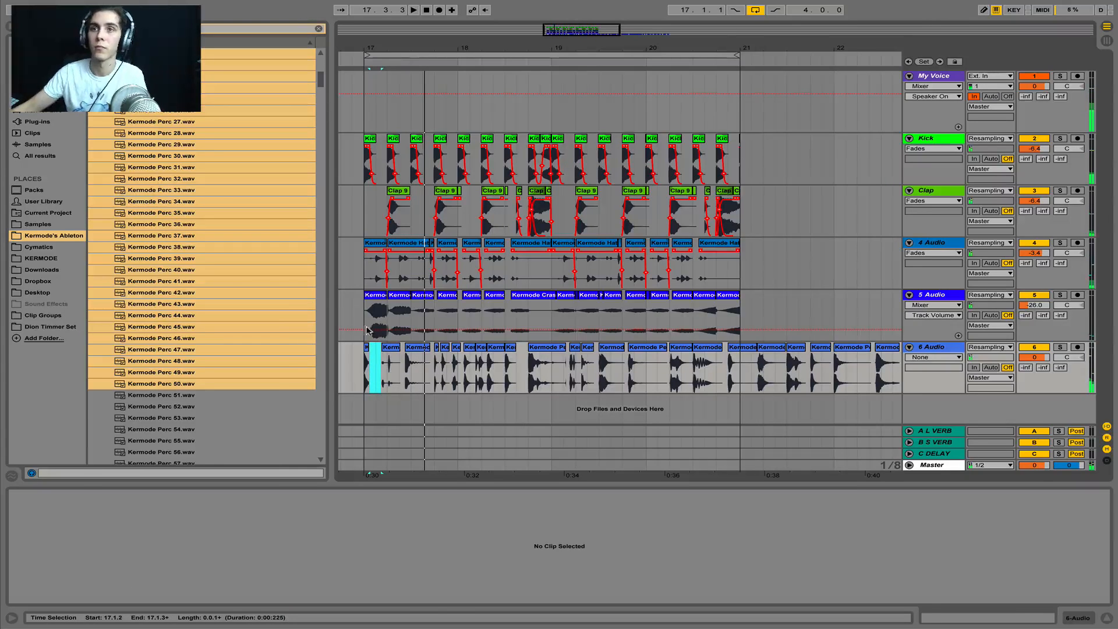
pyautogui.click(366, 348)
pyautogui.click(361, 344)
pyautogui.press('space')
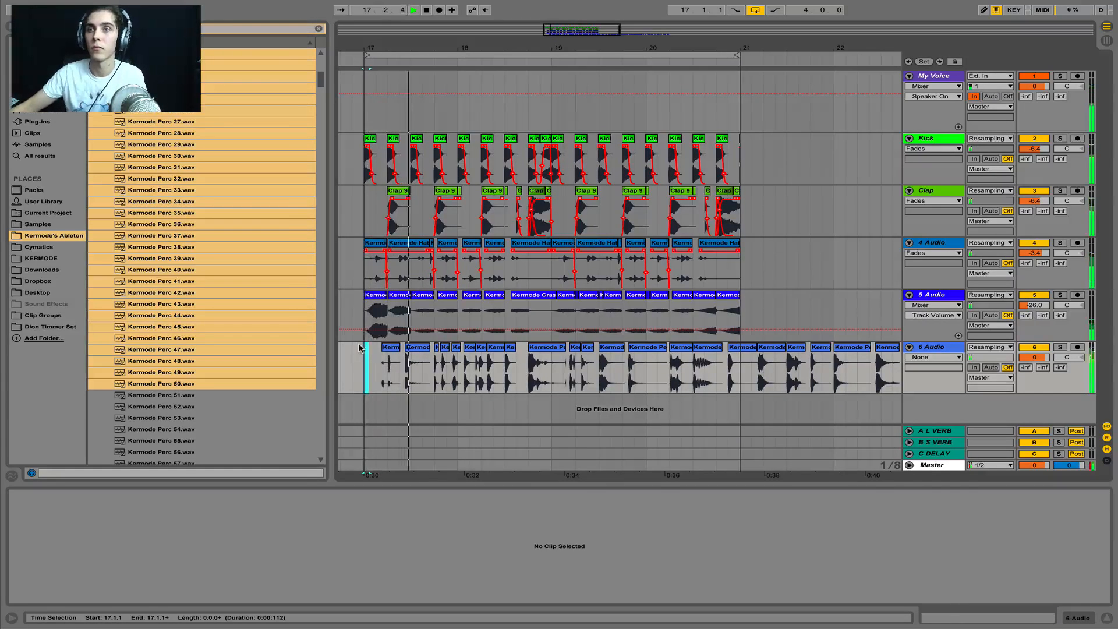
# Step: Move the Kermode Perc 18 clip to start at 17.2.3 and play the pattern from 17.1.1
pyautogui.click(420, 347)
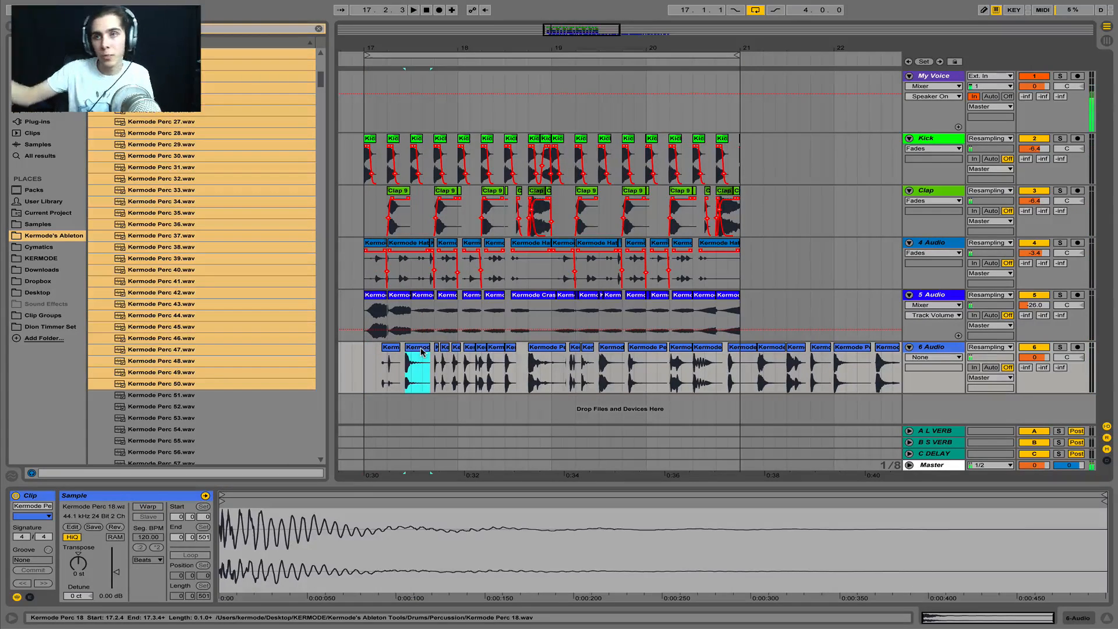
pyautogui.moveTo(421, 363); pyautogui.dragTo(411, 356)
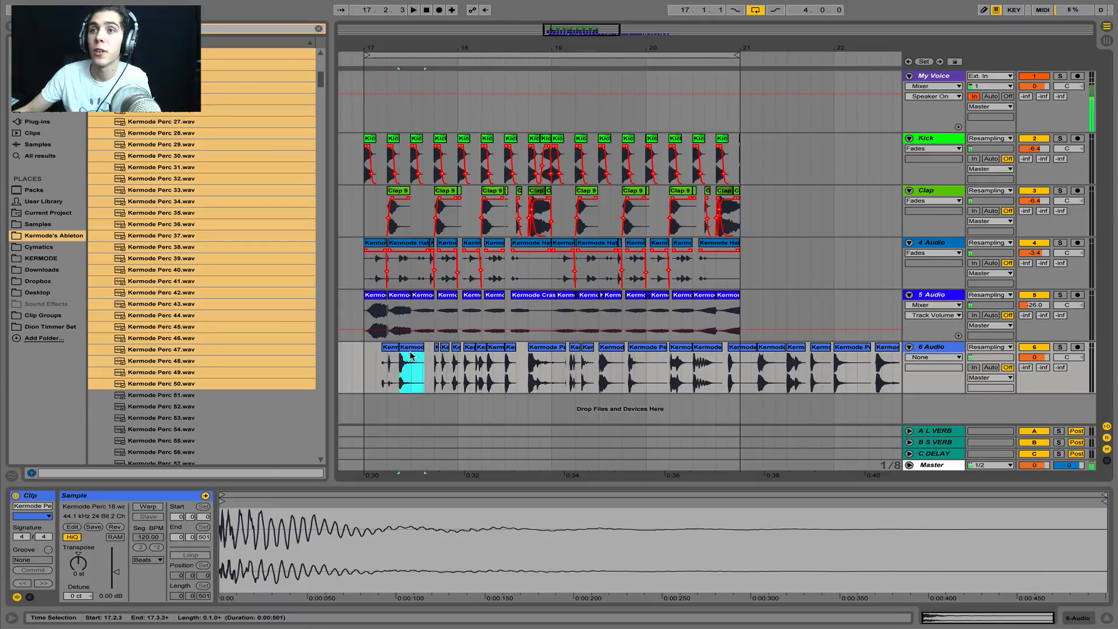
pyautogui.click(363, 380)
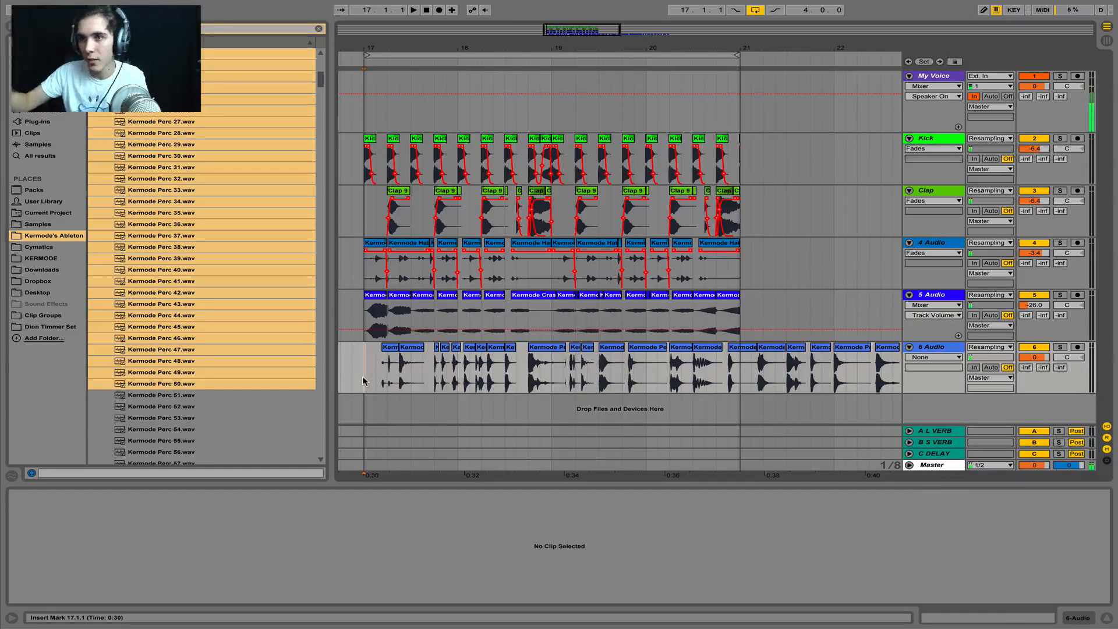
pyautogui.press('space')
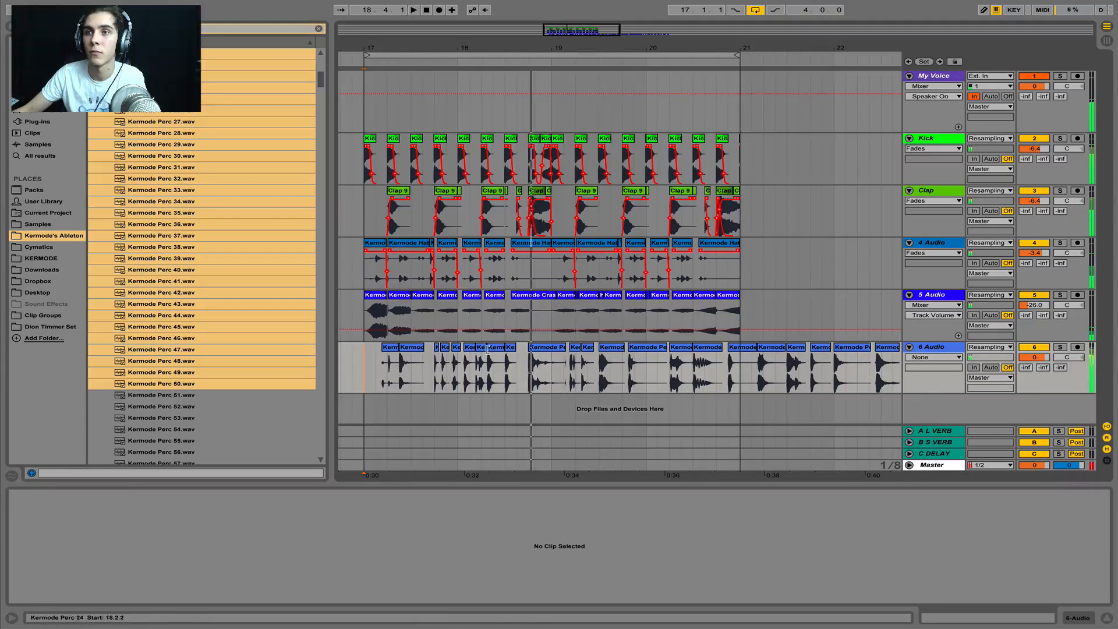
pyautogui.press('space')
# Step: Nudge the Kermode Perc 32 hit slightly ahead of 18.3.1 and check its timing against the neighbouring percussion by playing
pyautogui.click(410, 350)
pyautogui.moveTo(411, 351)
pyautogui.mouseDown()
pyautogui.moveTo(445, 365)
pyautogui.moveTo(411, 363)
pyautogui.mouseUp()
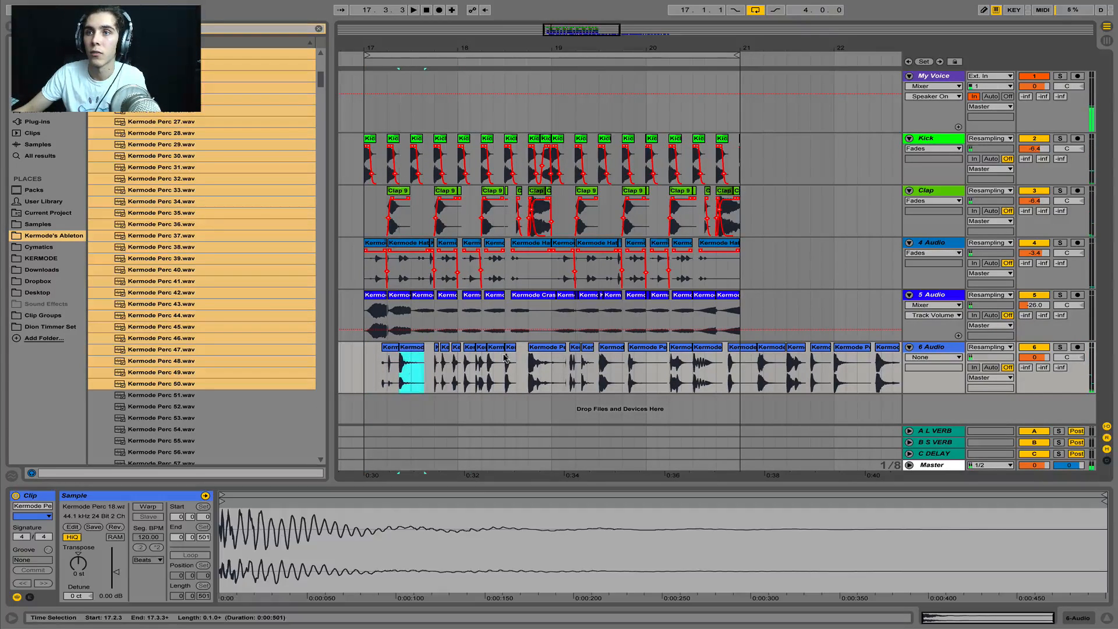
pyautogui.click(510, 350)
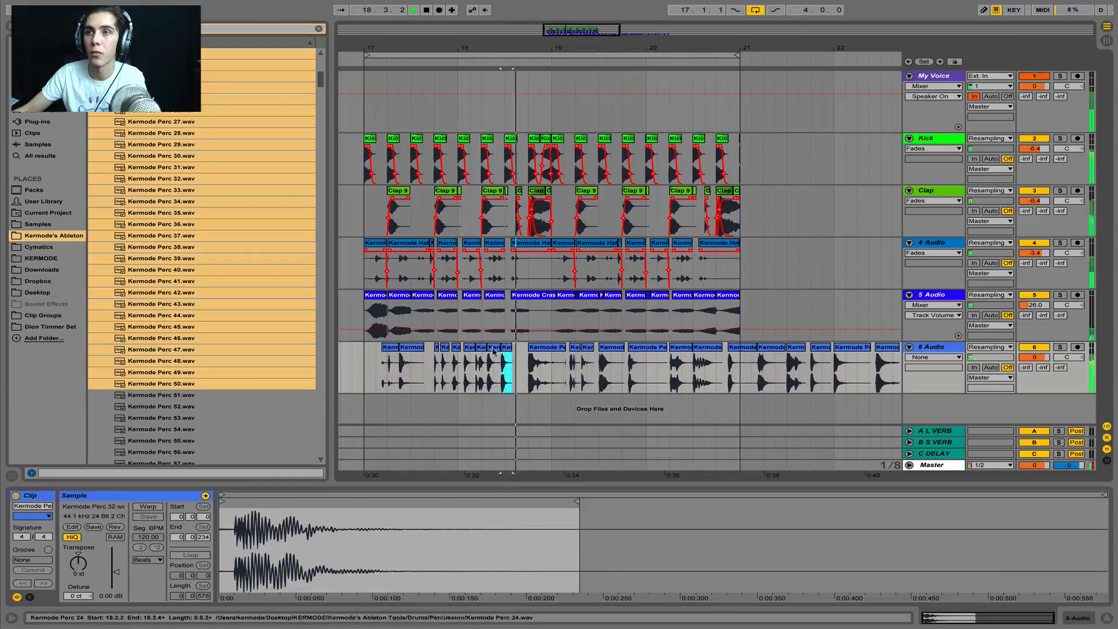
pyautogui.press('space')
pyautogui.click(491, 350)
pyautogui.press('space')
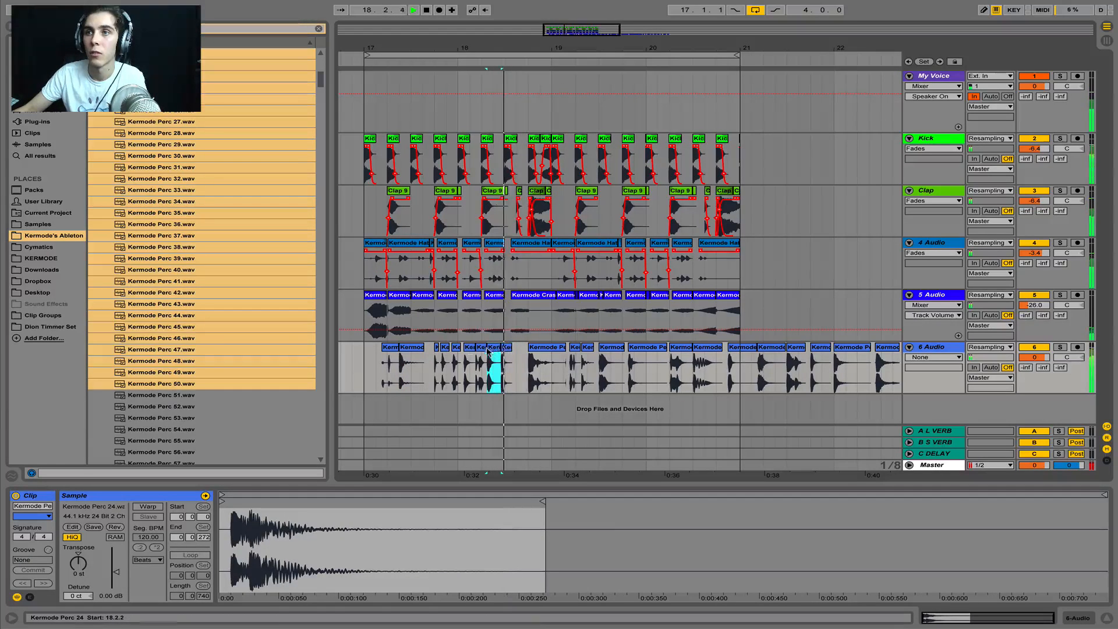
pyautogui.press('space')
pyautogui.click(365, 373)
pyautogui.press('space')
# Step: Delete the percussion clip at 18.4.1 and duplicate the 17.1.1–19.1.1 percussion pattern over 19.1.1–21.1.1
pyautogui.click(539, 347)
pyautogui.press('Delete')
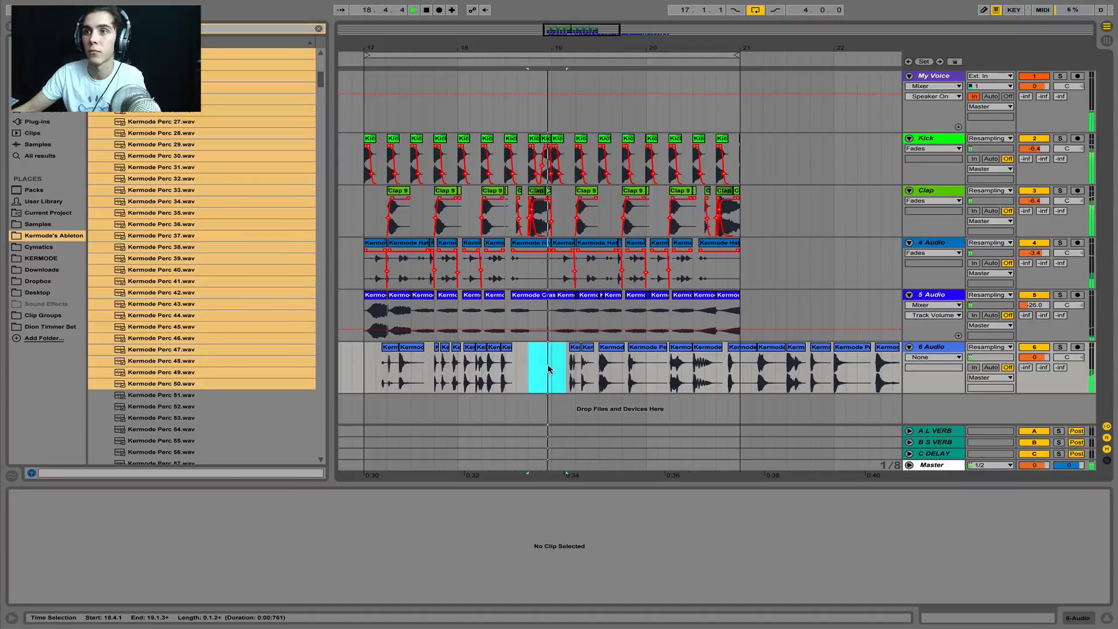
pyautogui.moveTo(548, 367); pyautogui.dragTo(361, 384)
pyautogui.press('space')
pyautogui.hotkey('ctrl', 'd')
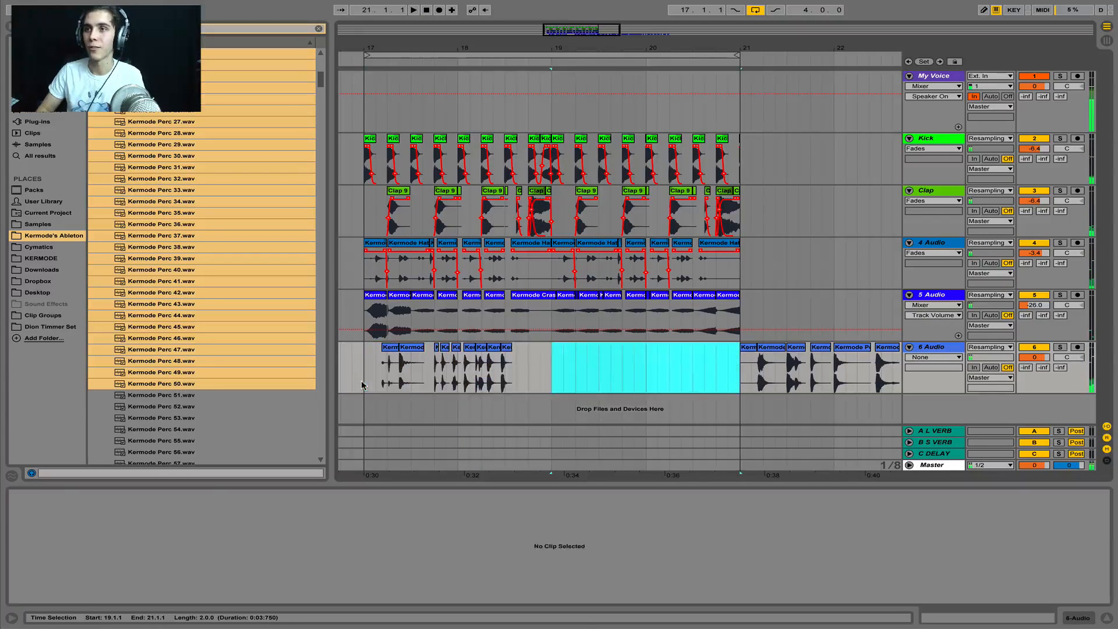
# Step: Clear the browser search and play the drums with the percussion from 17.1.1
pyautogui.click(361, 385)
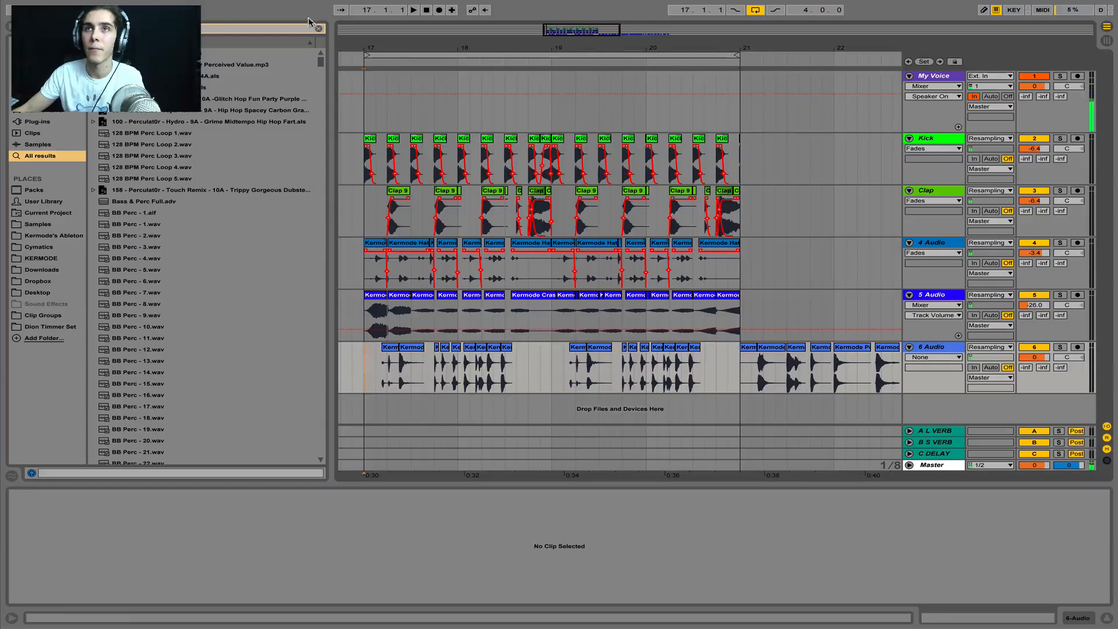
pyautogui.click(319, 27)
pyautogui.click(366, 372)
pyautogui.press('space')
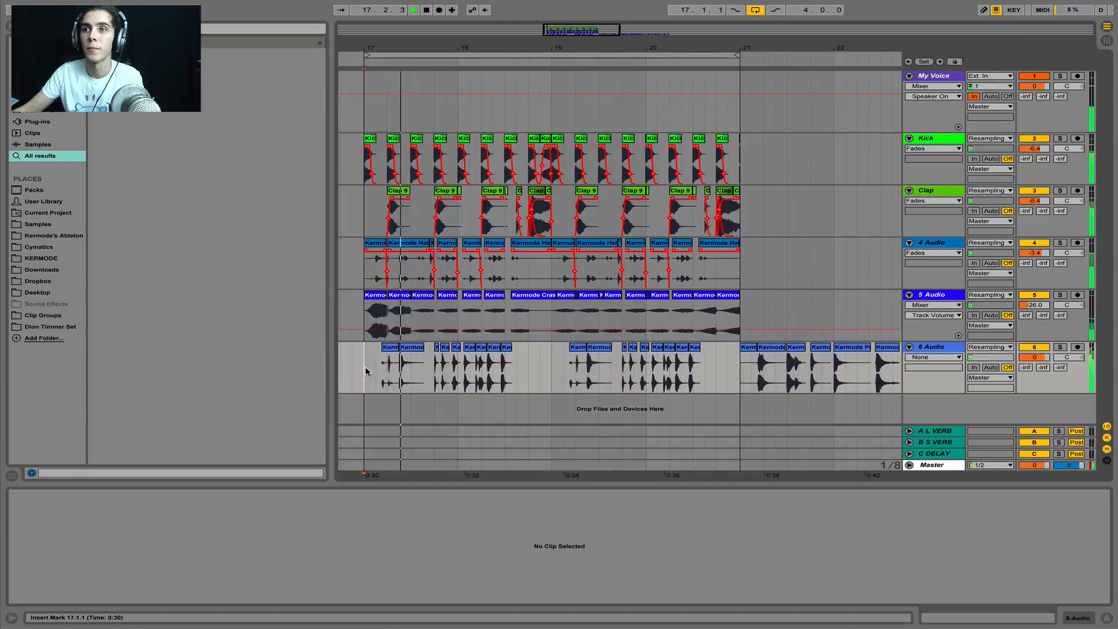
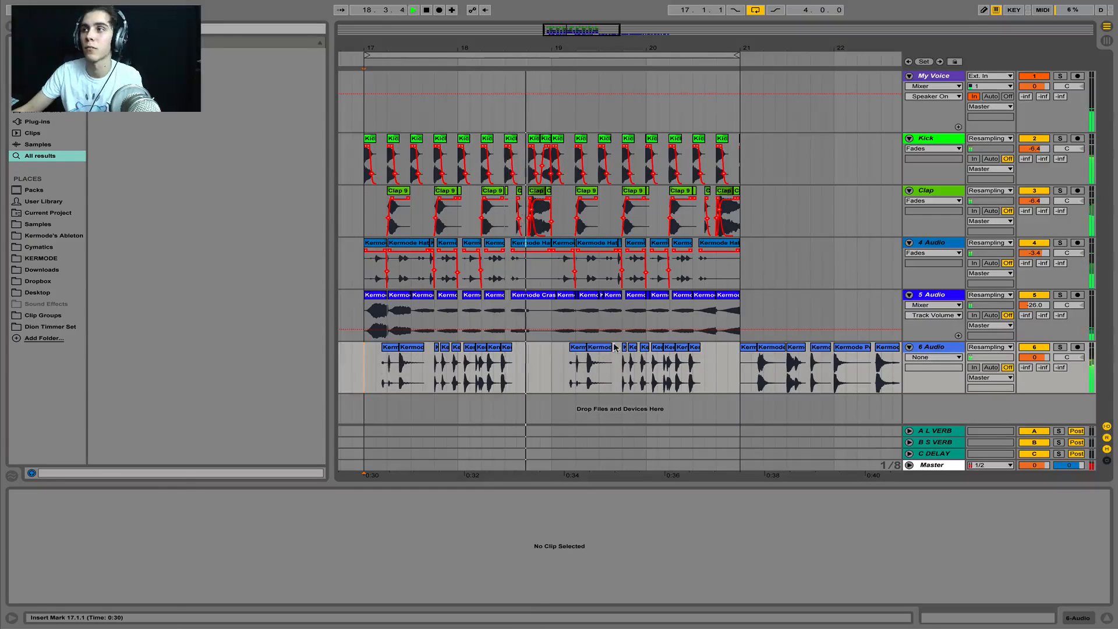
# Step: Consolidate the percussion clips from 17.1.1 to 19.1.1 into a single clip and play it with the drums
pyautogui.keyDown('shift'); pyautogui.click(552, 370); pyautogui.keyUp('shift')
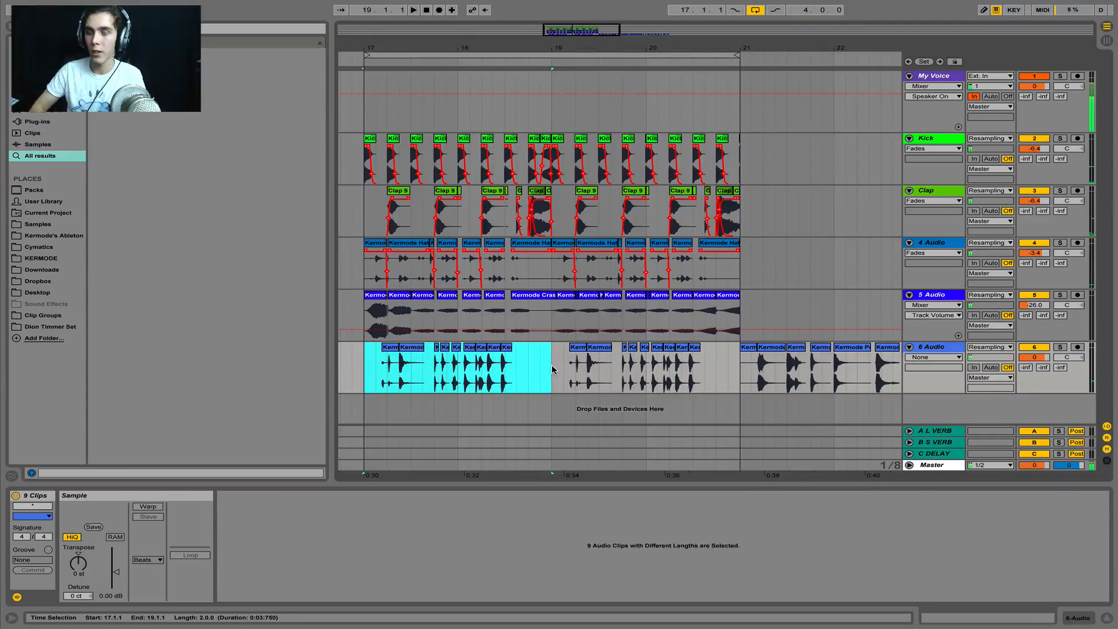
pyautogui.hotkey('ctrl', 'j')
pyautogui.press('space')
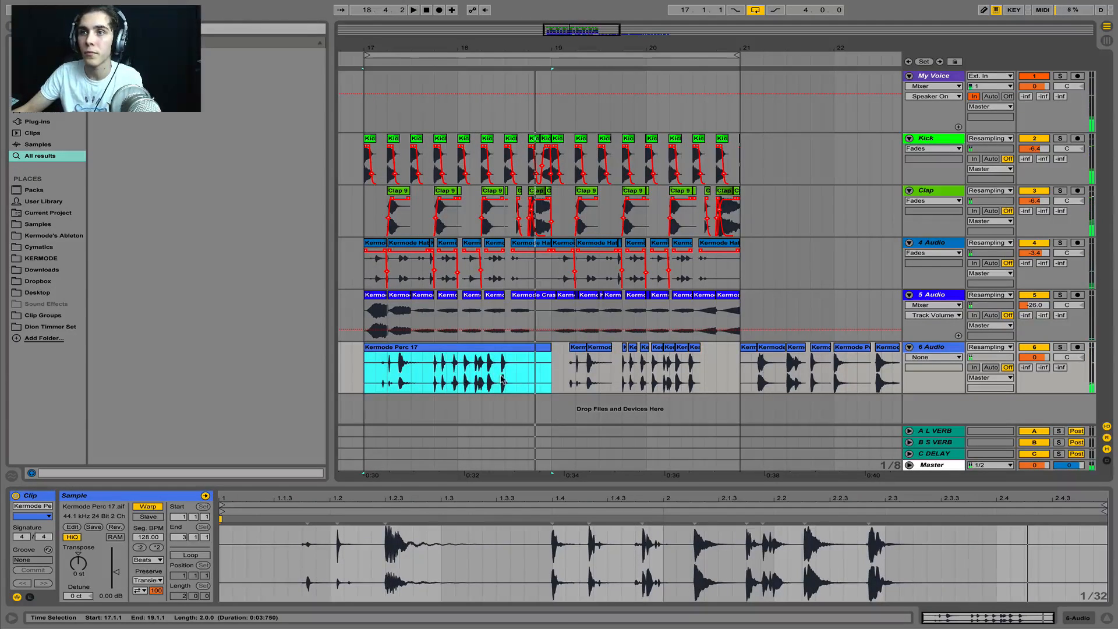
pyautogui.press('space')
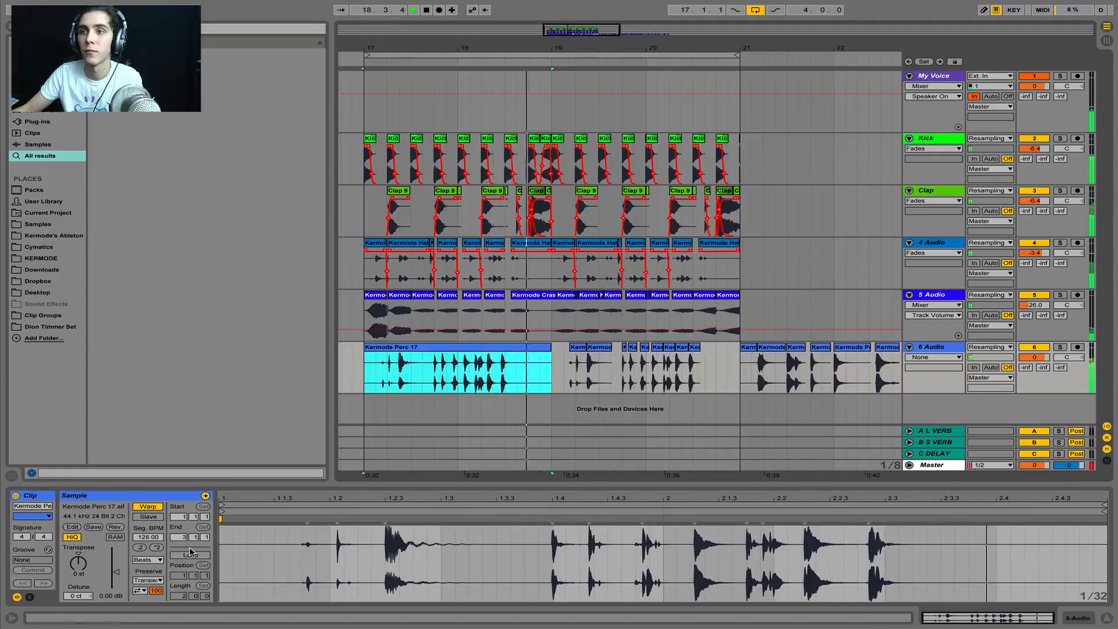
pyautogui.press('space')
pyautogui.moveTo(484, 47); pyautogui.dragTo(486, 110)
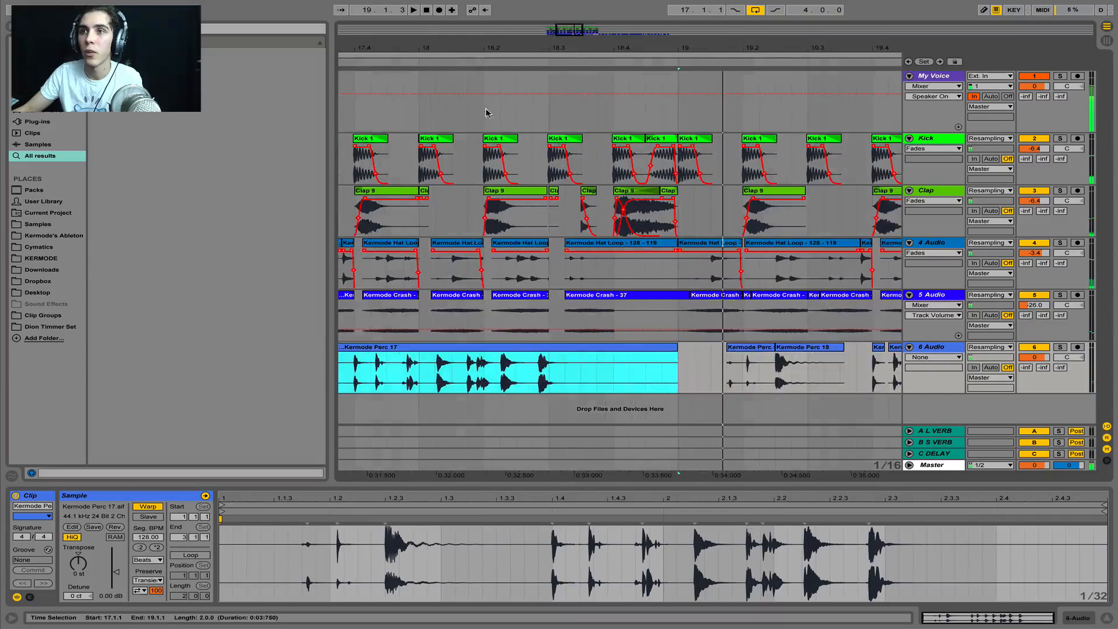
# Step: Split the percussion clip at 18.2.1, show its fades, and fade out and in around the cut to silence the hit there
pyautogui.click(484, 368)
pyautogui.hotkey('ctrl', 'e')
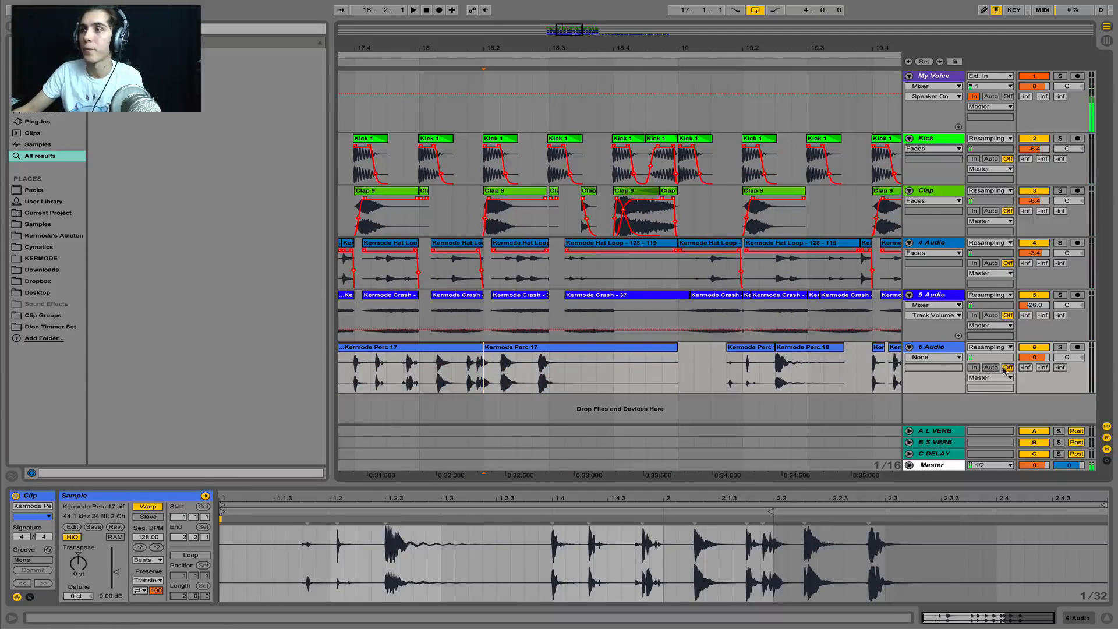
pyautogui.click(931, 357)
pyautogui.click(915, 373)
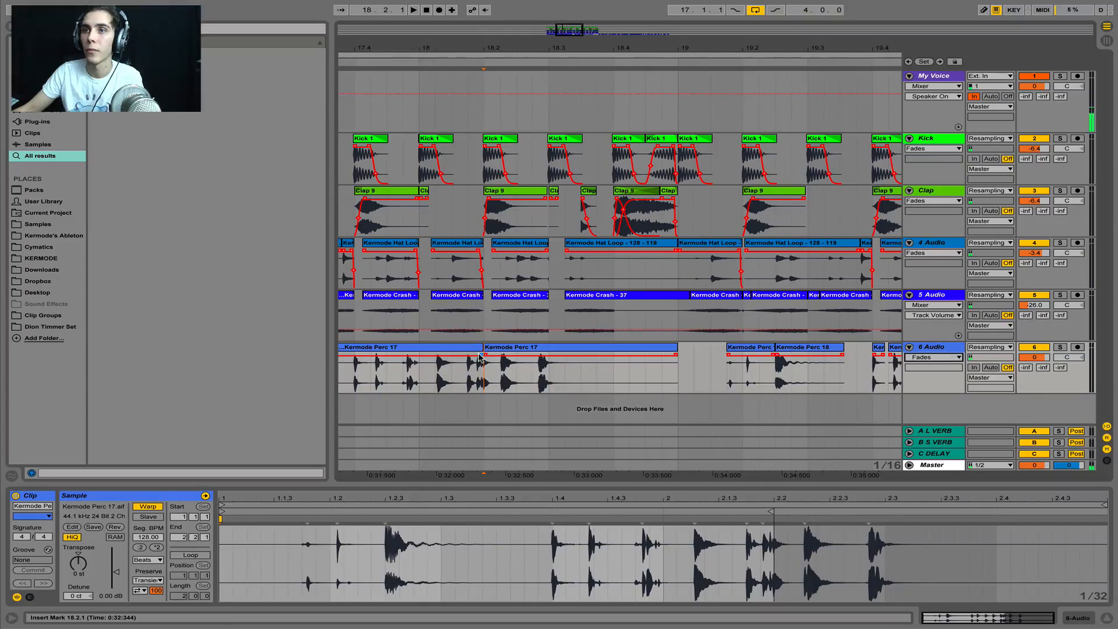
pyautogui.moveTo(478, 375)
pyautogui.mouseDown()
pyautogui.moveTo(468, 357)
pyautogui.moveTo(501, 357)
pyautogui.moveTo(497, 381)
pyautogui.mouseUp()
# Step: Play the drums repeatedly around 18.1.1 and 18.2.1 to judge the percussion with the fades around the cut
pyautogui.press('space')
pyautogui.press('space')
pyautogui.press('space')
pyautogui.press('space')
pyautogui.press('space')
pyautogui.press('space')
pyautogui.press('space')
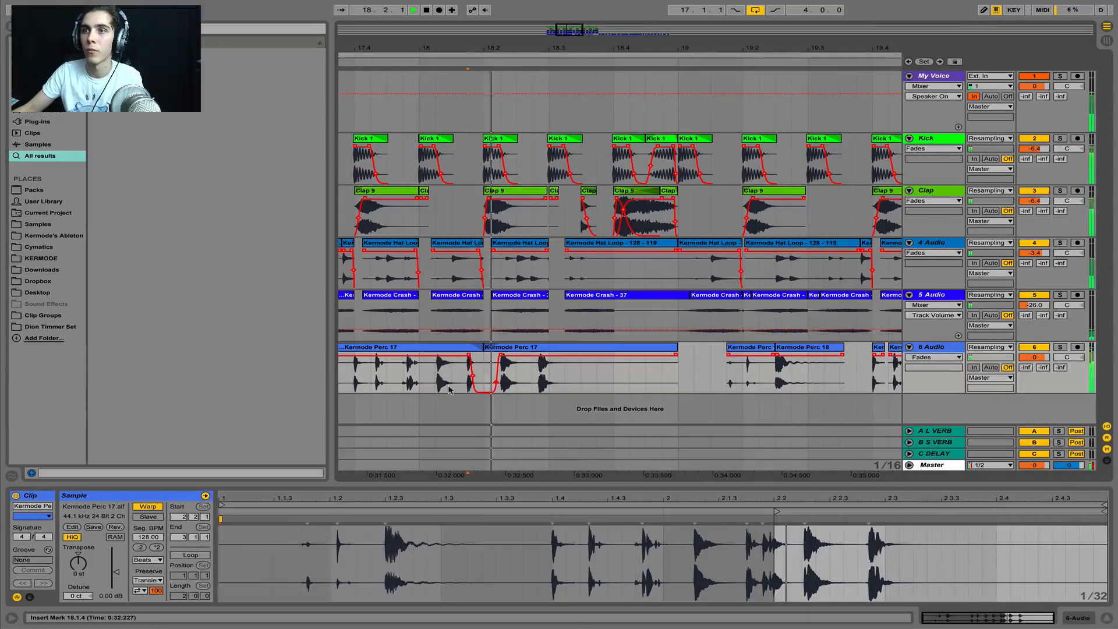
pyautogui.click(423, 377)
pyautogui.press('space')
pyautogui.press('space')
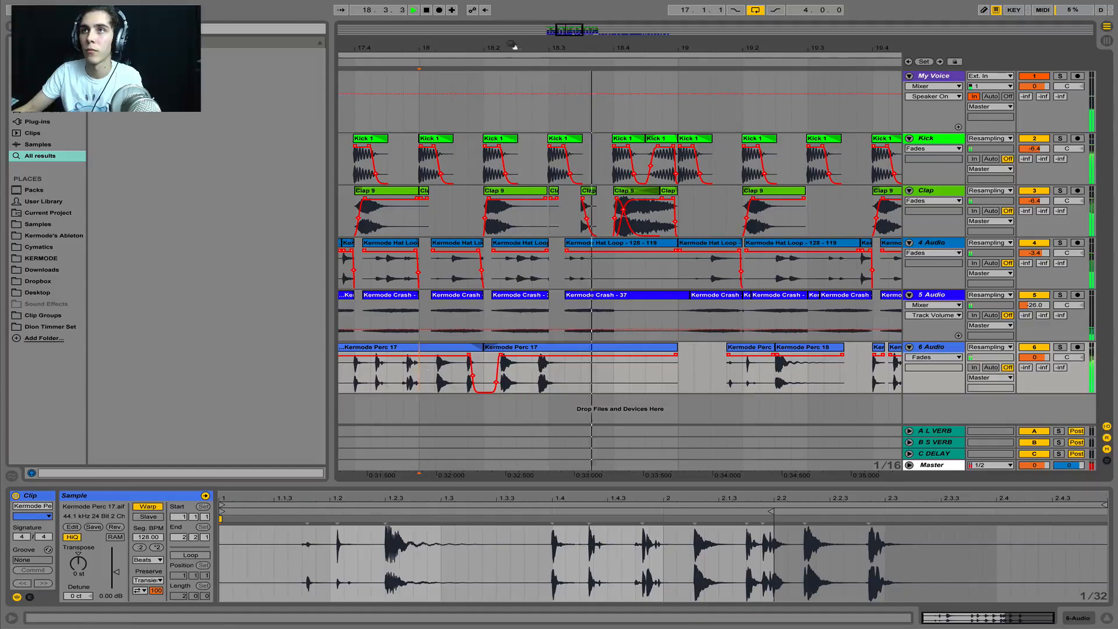
pyautogui.moveTo(514, 46); pyautogui.dragTo(514, 20)
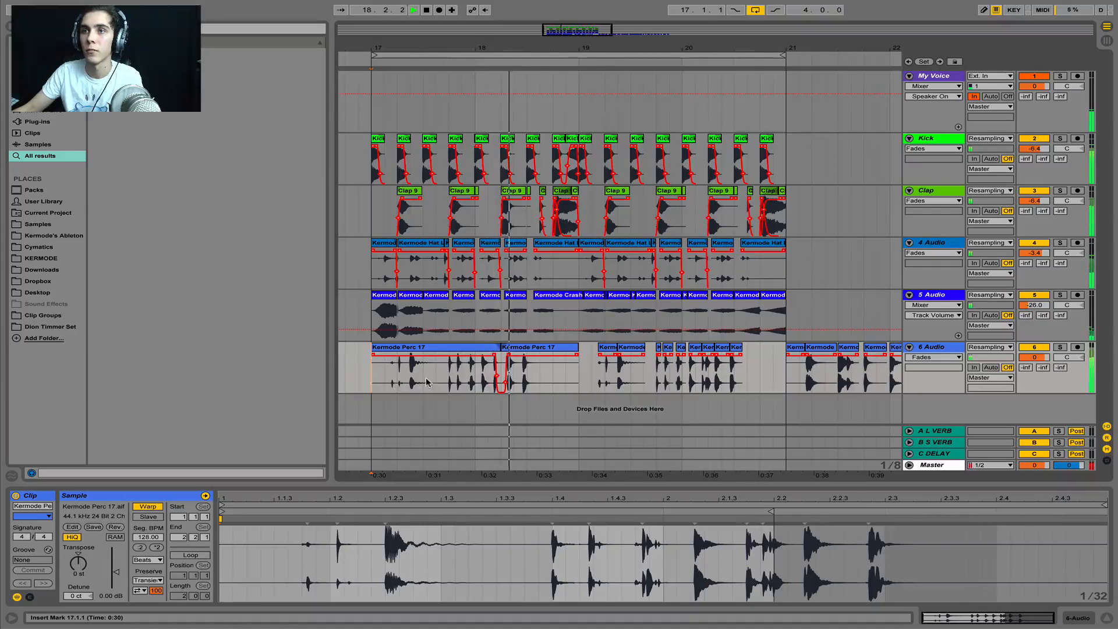
pyautogui.moveTo(457, 48); pyautogui.dragTo(449, 97)
pyautogui.press('space')
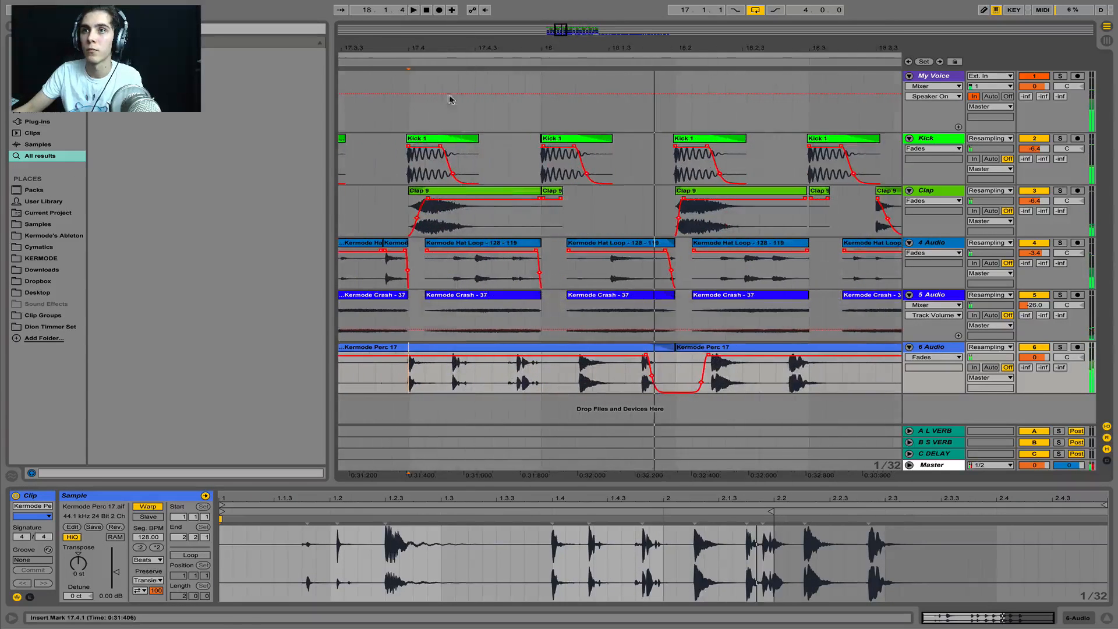
# Step: Split the percussion clip at 17.4.1 and shape a short fade-out and fade-in around the cut while playing
pyautogui.hotkey('ctrl', 'e')
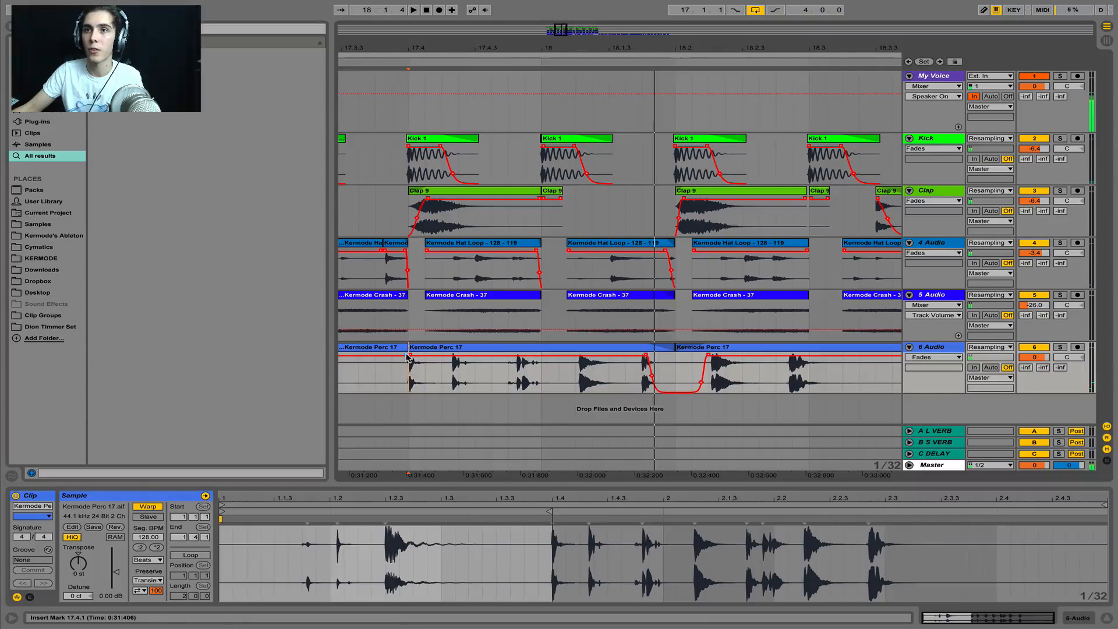
pyautogui.click(399, 348)
pyautogui.press('space')
pyautogui.moveTo(411, 356); pyautogui.dragTo(427, 362)
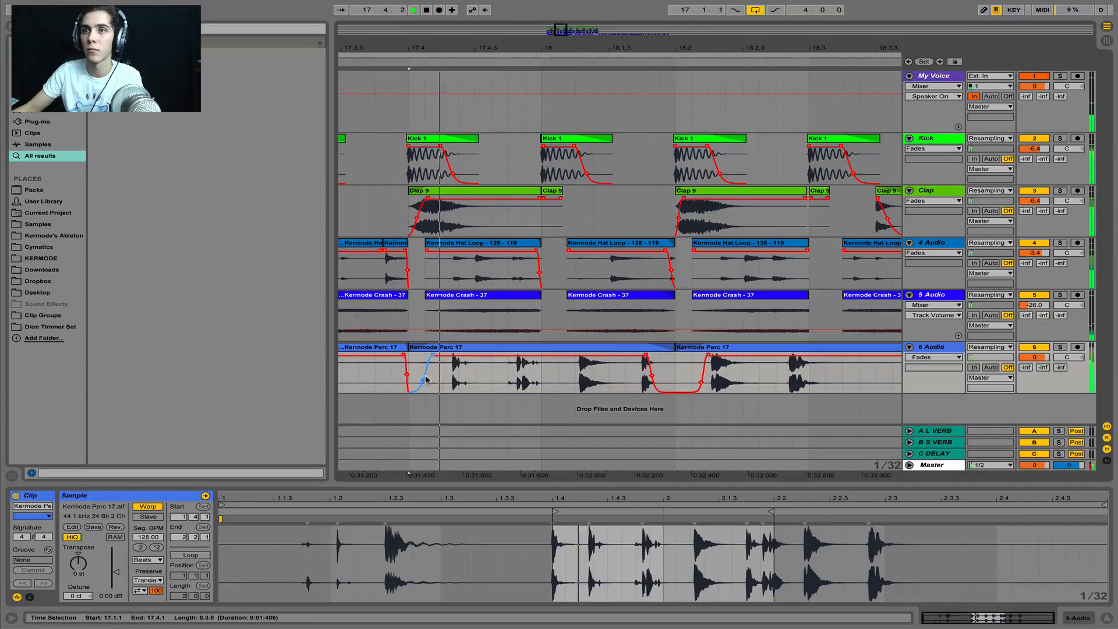
# Step: Duplicate the percussion pattern from 17.1.1–19.1.1 over 19.1.1–21.1.1
pyautogui.moveTo(478, 54); pyautogui.dragTo(414, 49)
pyautogui.click(486, 389)
pyautogui.moveTo(486, 389); pyautogui.dragTo(389, 379)
pyautogui.hotkey('ctrl', 'd')
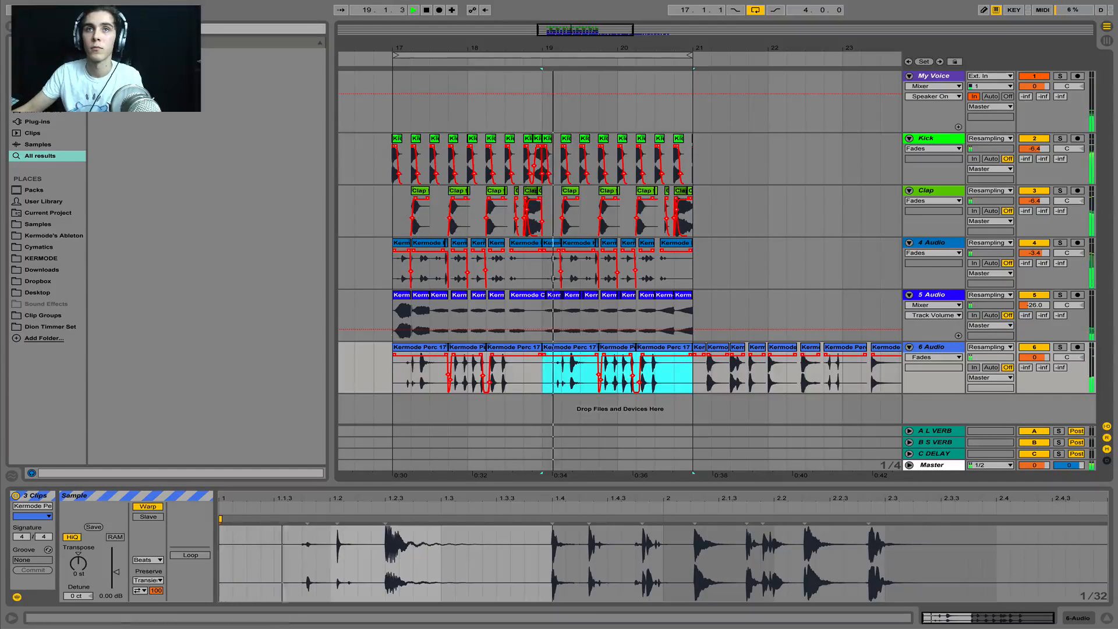
# Step: Show the audio effects list and lower the percussion track's volume to -10.2 dB while playing from 17.1.1
pyautogui.click(47, 88)
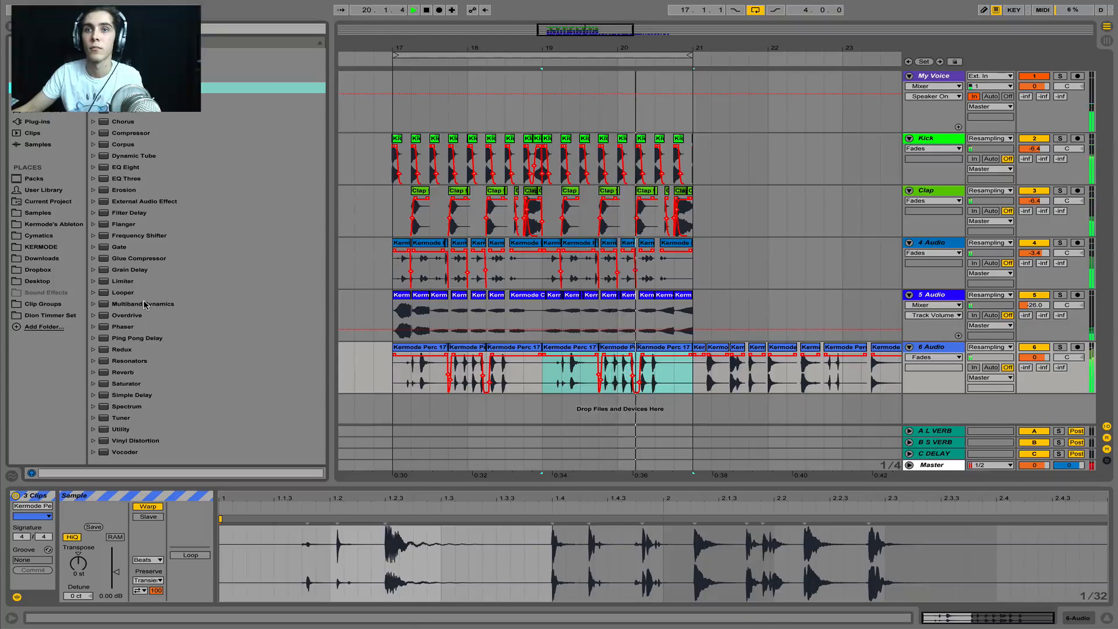
pyautogui.moveTo(1036, 359); pyautogui.dragTo(1036, 373)
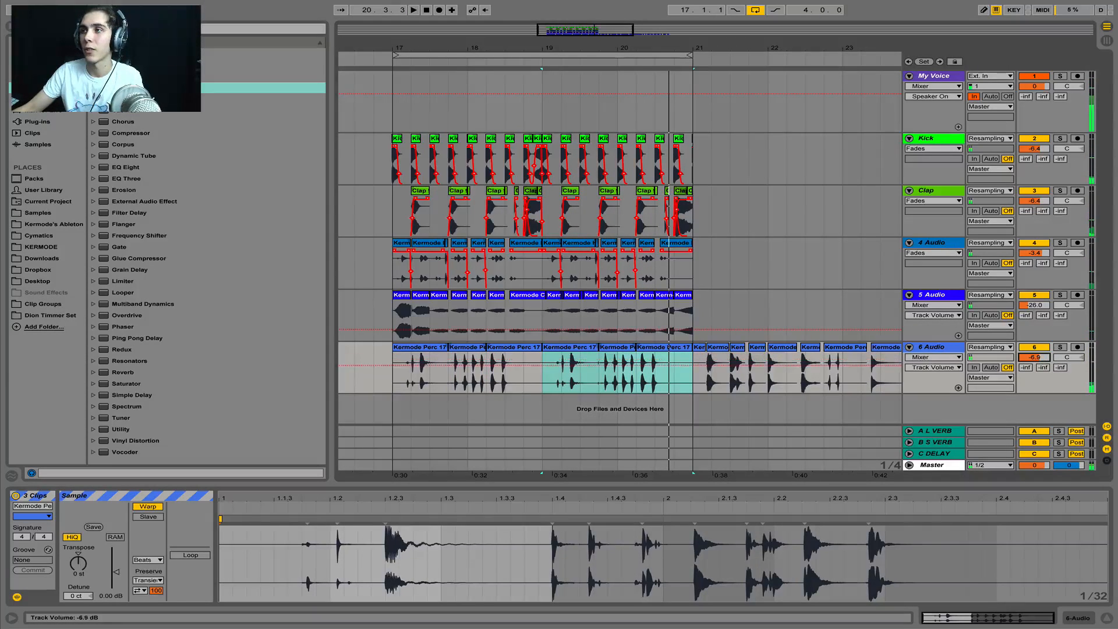
pyautogui.click(401, 350)
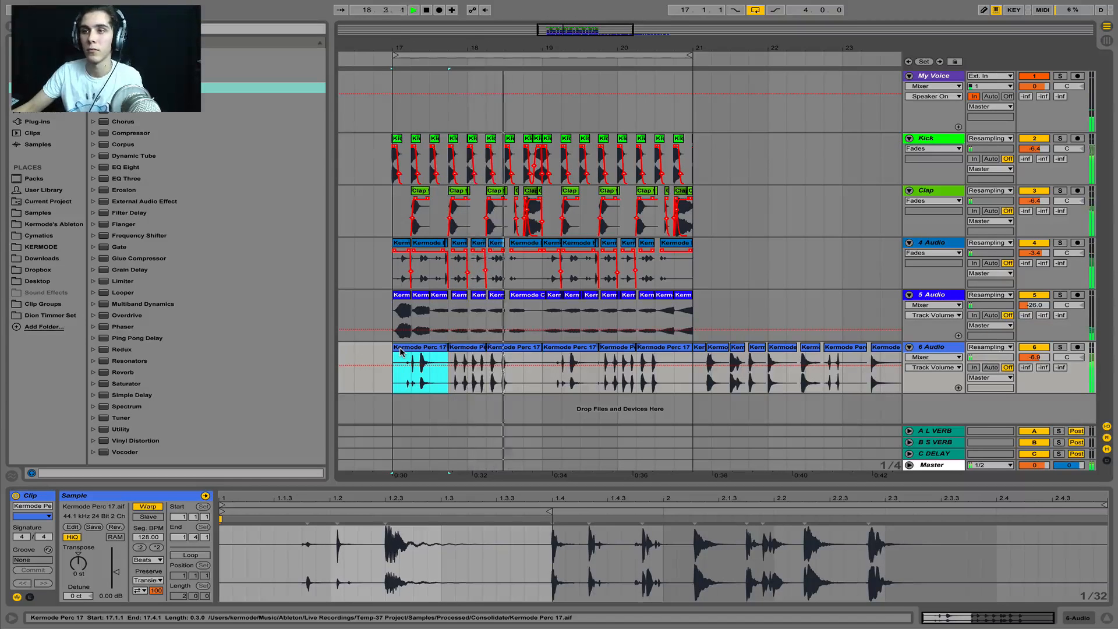
pyautogui.moveTo(1041, 356); pyautogui.dragTo(1043, 358)
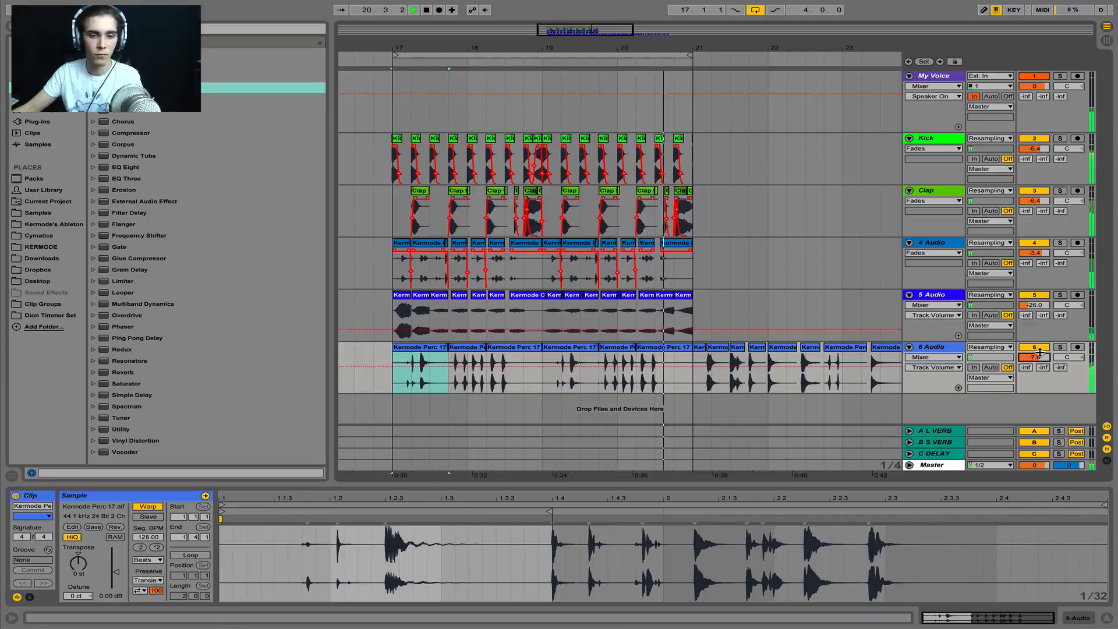
pyautogui.moveTo(1040, 353); pyautogui.dragTo(1043, 357)
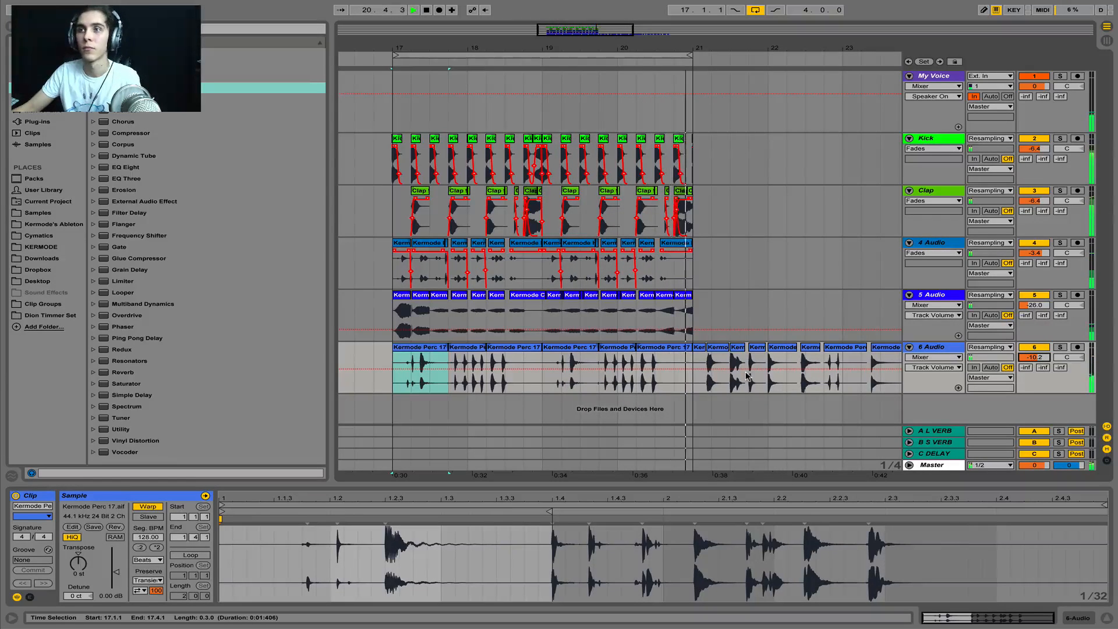
# Step: Mute and unmute the hat track to compare the mix, and move the percussion track above the crash track
pyautogui.click(1028, 243)
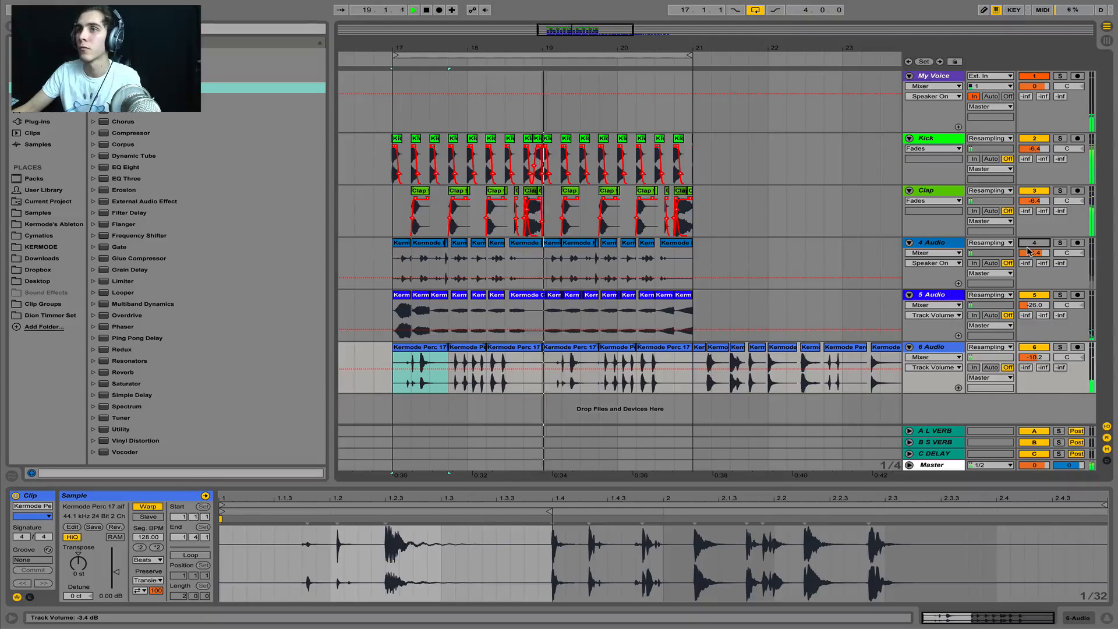
pyautogui.click(1028, 251)
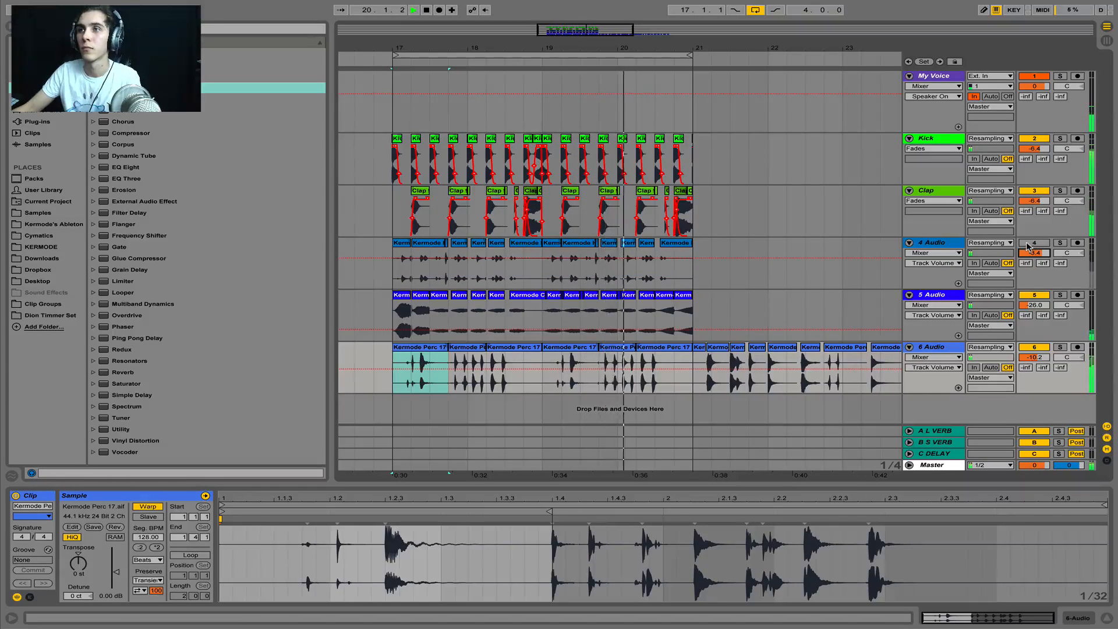
pyautogui.click(1029, 244)
pyautogui.moveTo(956, 348); pyautogui.dragTo(955, 292)
# Step: Split off the percussion hit at 17.2.3, cut its tail before 17.4.1 and nudge it slightly later off the grid
pyautogui.moveTo(401, 46); pyautogui.dragTo(401, 105)
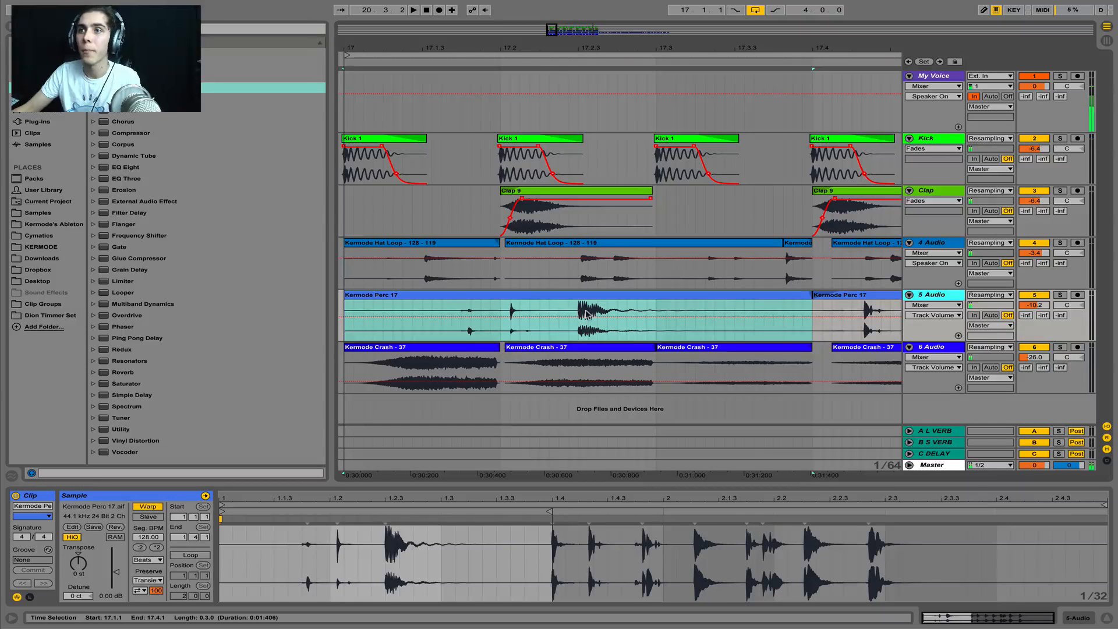
pyautogui.click(578, 310)
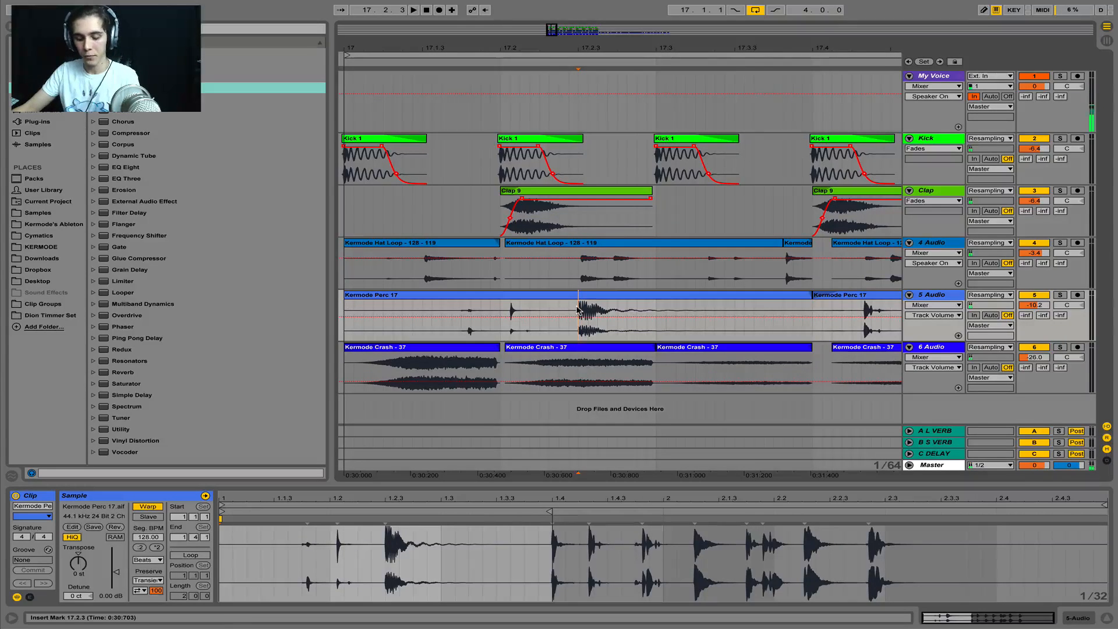
pyautogui.hotkey('ctrl', 'e')
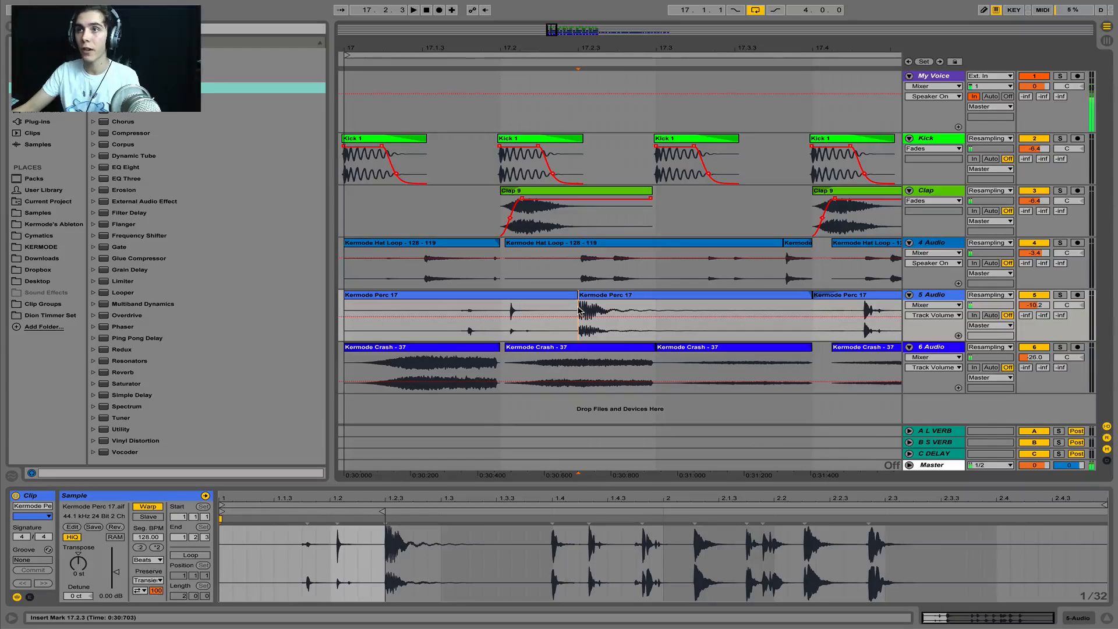
pyautogui.moveTo(598, 309); pyautogui.dragTo(770, 308)
pyautogui.moveTo(664, 301); pyautogui.dragTo(666, 309)
pyautogui.moveTo(878, 52); pyautogui.dragTo(664, 53)
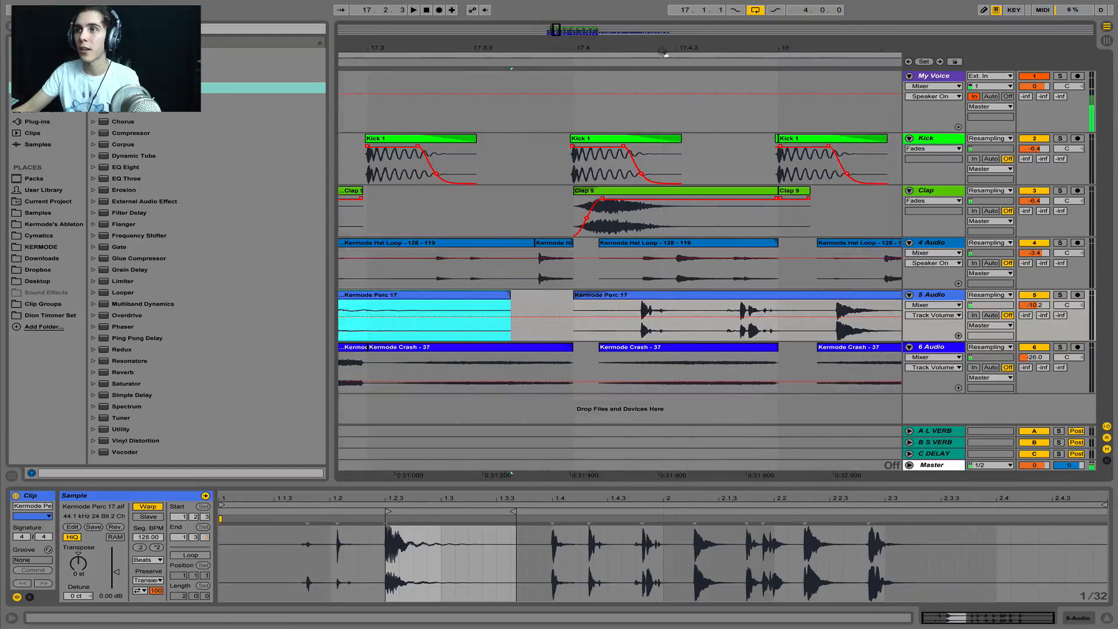
# Step: Isolate the percussion hit just after 17.4.2 with two cuts and nudge it slightly later
pyautogui.click(641, 311)
pyautogui.press('super+e')
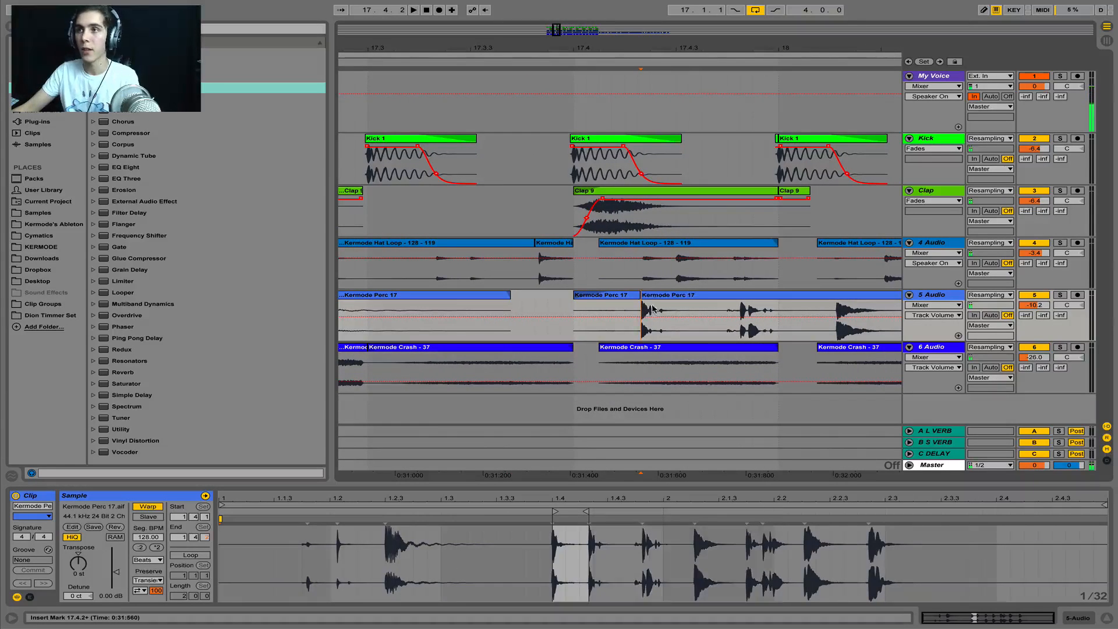
pyautogui.click(683, 311)
pyautogui.press('super+e')
pyautogui.click(666, 297)
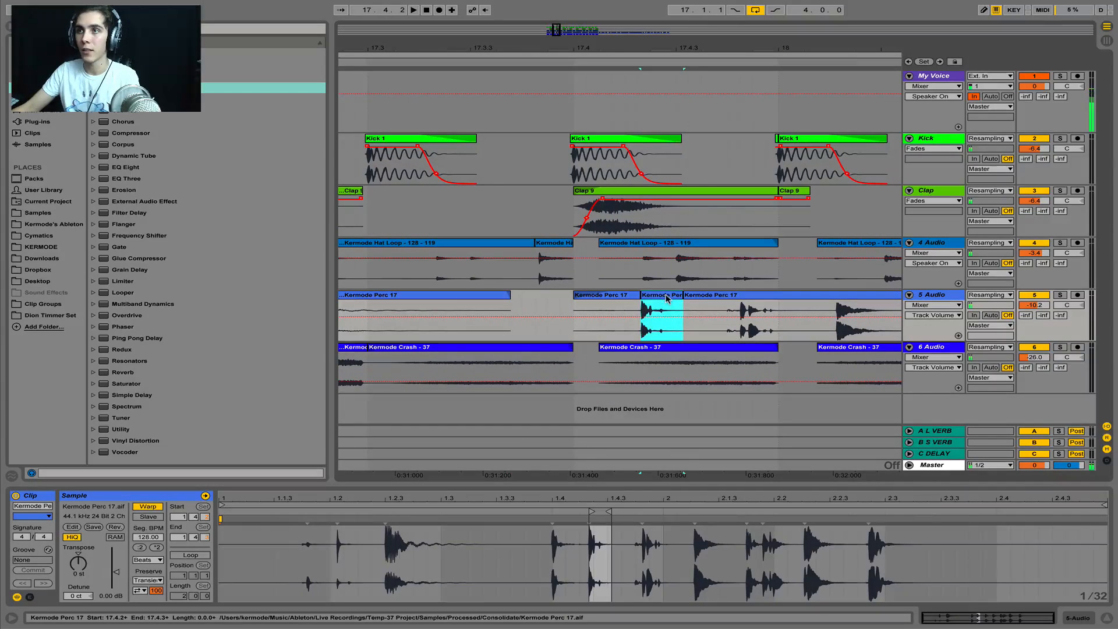
pyautogui.moveTo(666, 297); pyautogui.dragTo(680, 307)
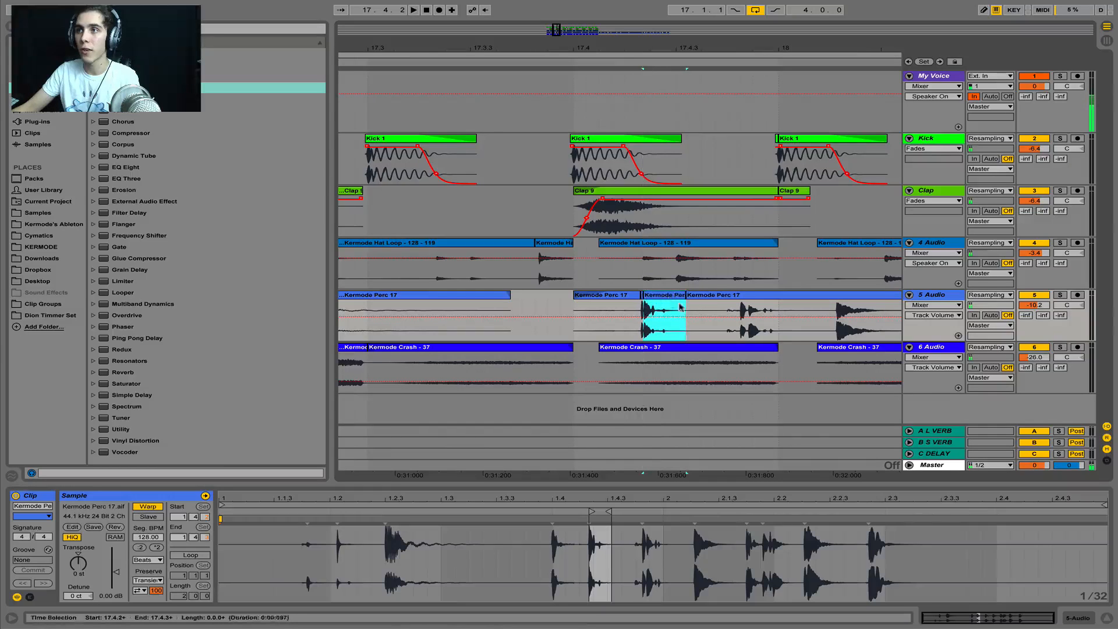
# Step: Isolate the percussion hits just before 18.1.1 with two cuts and nudge them slightly earlier
pyautogui.click(722, 312)
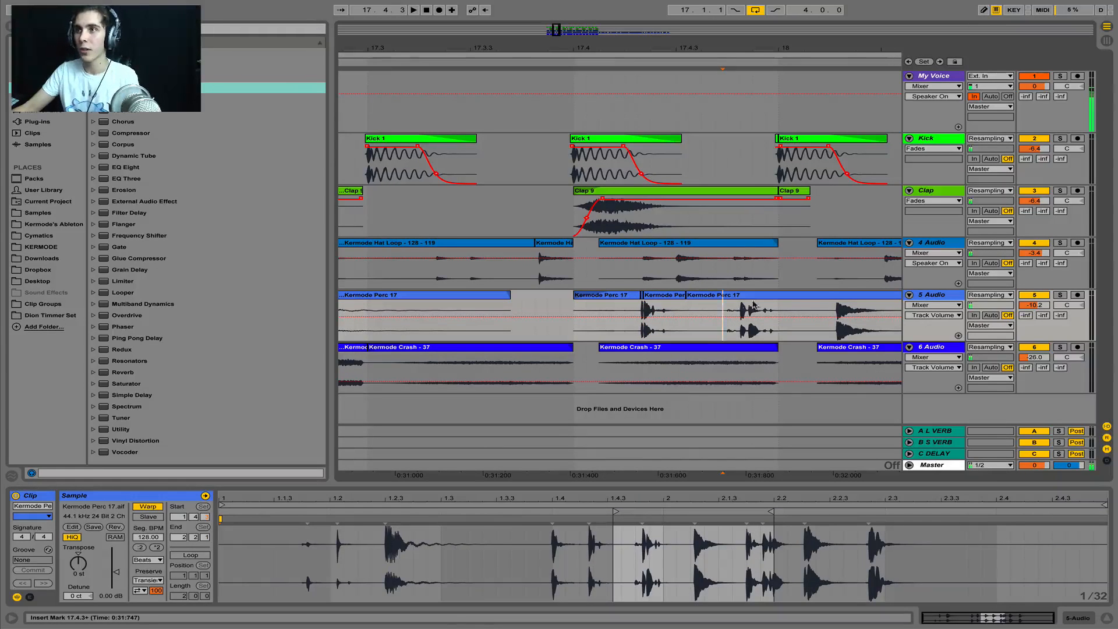
pyautogui.press('super+e')
pyautogui.click(788, 309)
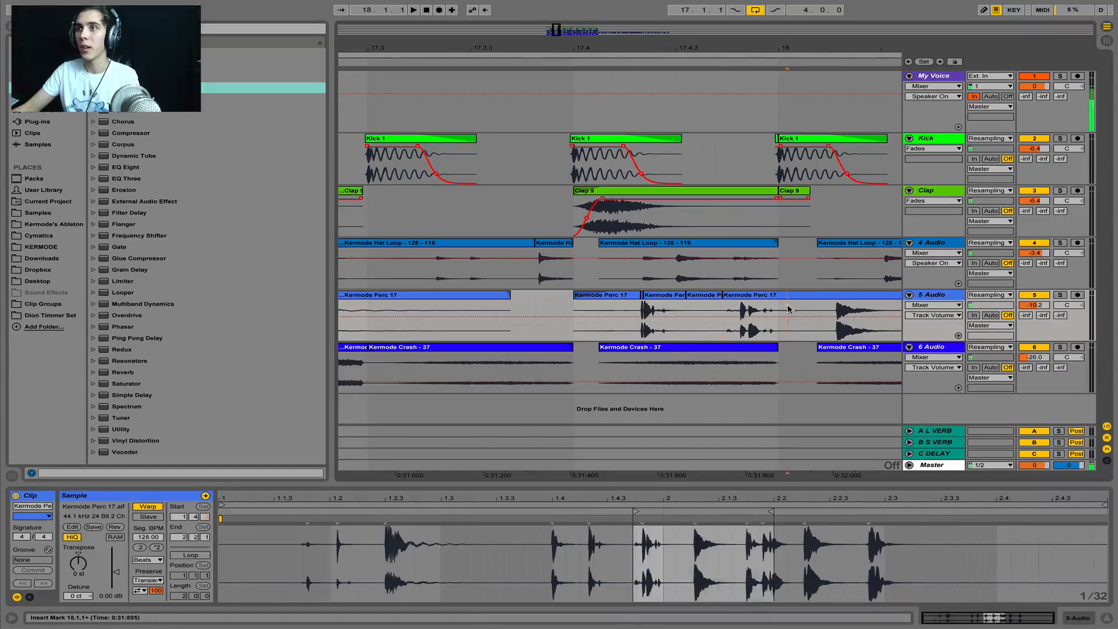
pyautogui.press('super+e')
pyautogui.moveTo(765, 297); pyautogui.dragTo(758, 301)
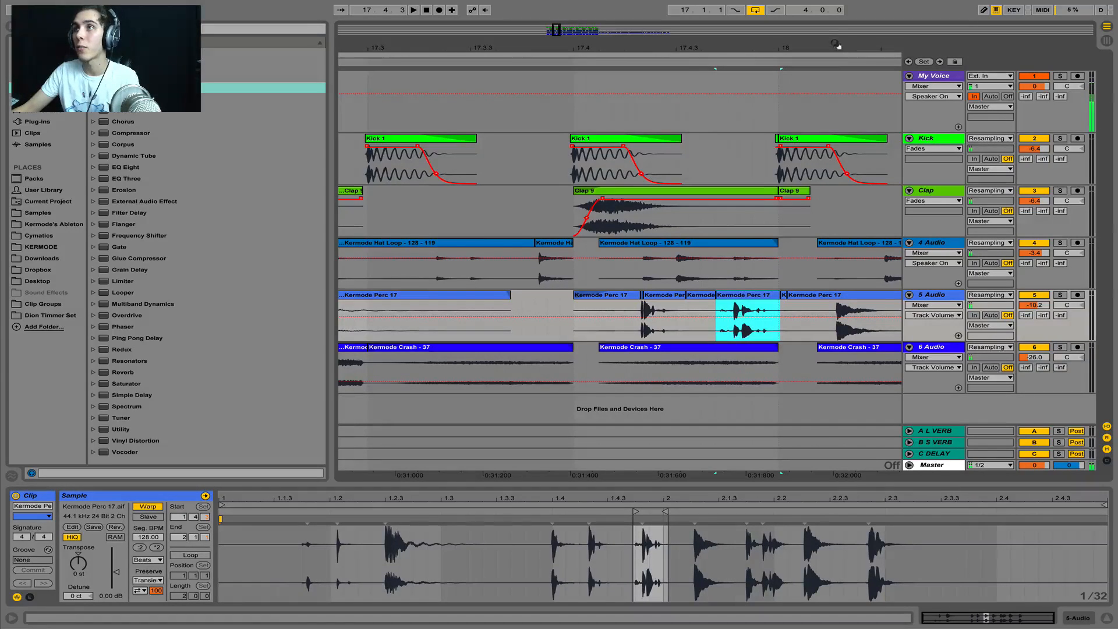
# Step: Split out the percussion hit between 18.2.1 and 18.2.3 and nudge it slightly later
pyautogui.moveTo(837, 45); pyautogui.dragTo(517, 41)
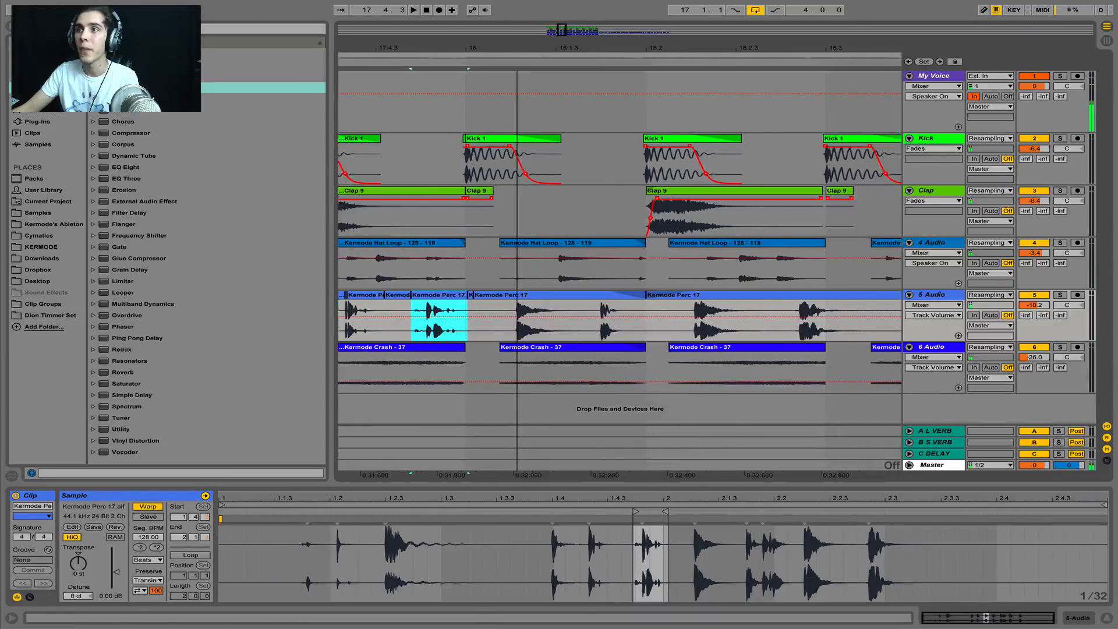
pyautogui.moveTo(687, 309); pyautogui.dragTo(763, 322)
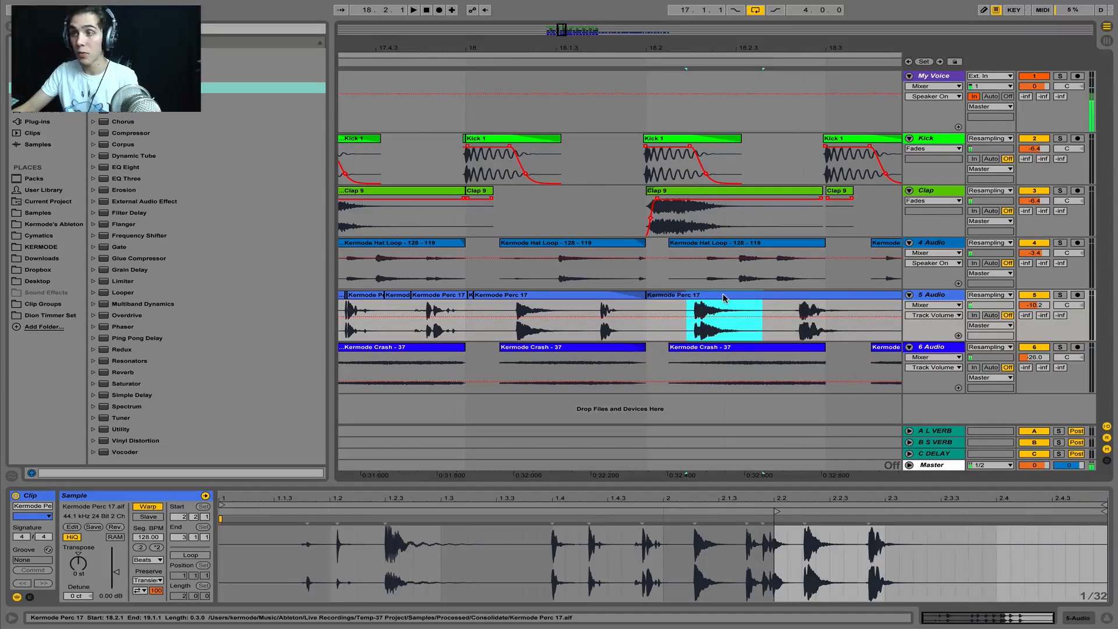
pyautogui.hotkey('ctrl', 'e')
pyautogui.moveTo(734, 300); pyautogui.dragTo(748, 306)
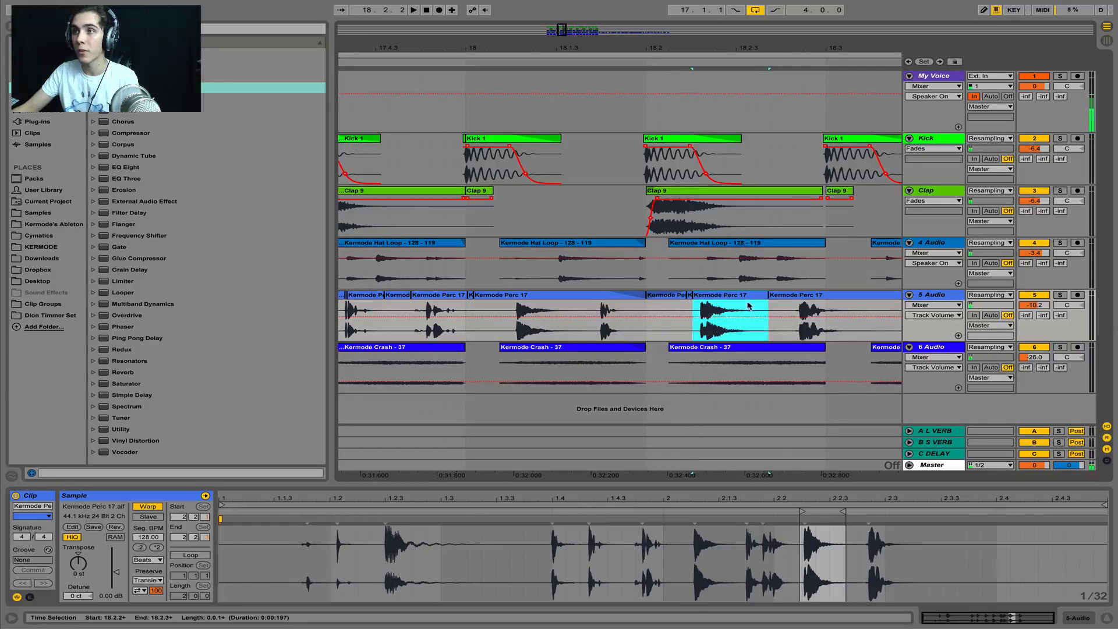
# Step: Play the pattern from 17.1.1 to check the groove of the off-grid percussion hits
pyautogui.moveTo(791, 48); pyautogui.dragTo(591, 1)
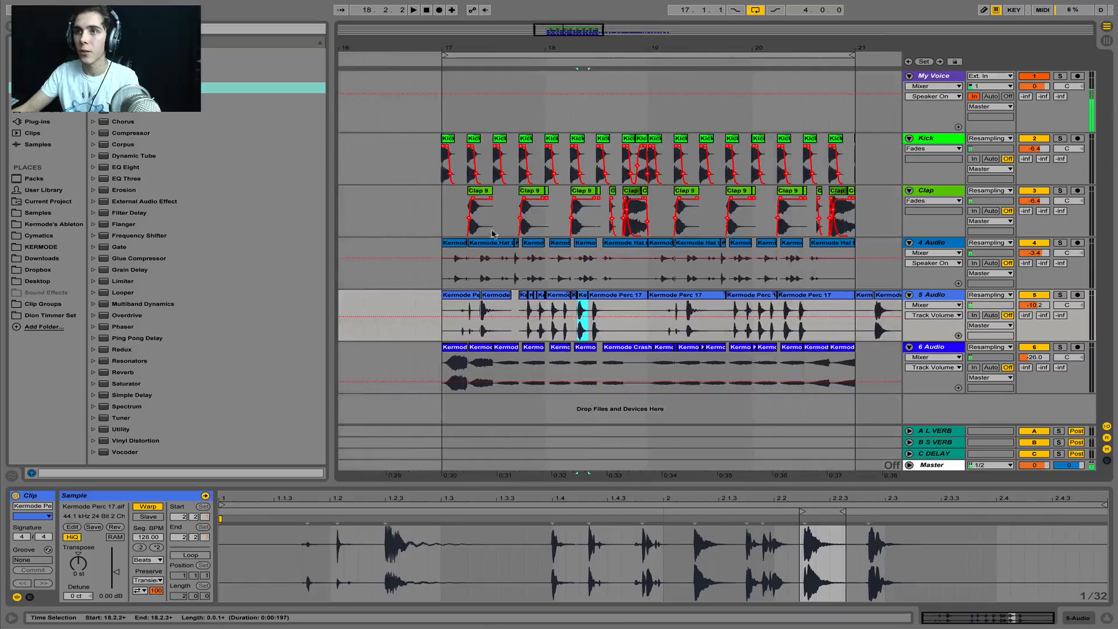
pyautogui.click(459, 298)
pyautogui.press('space')
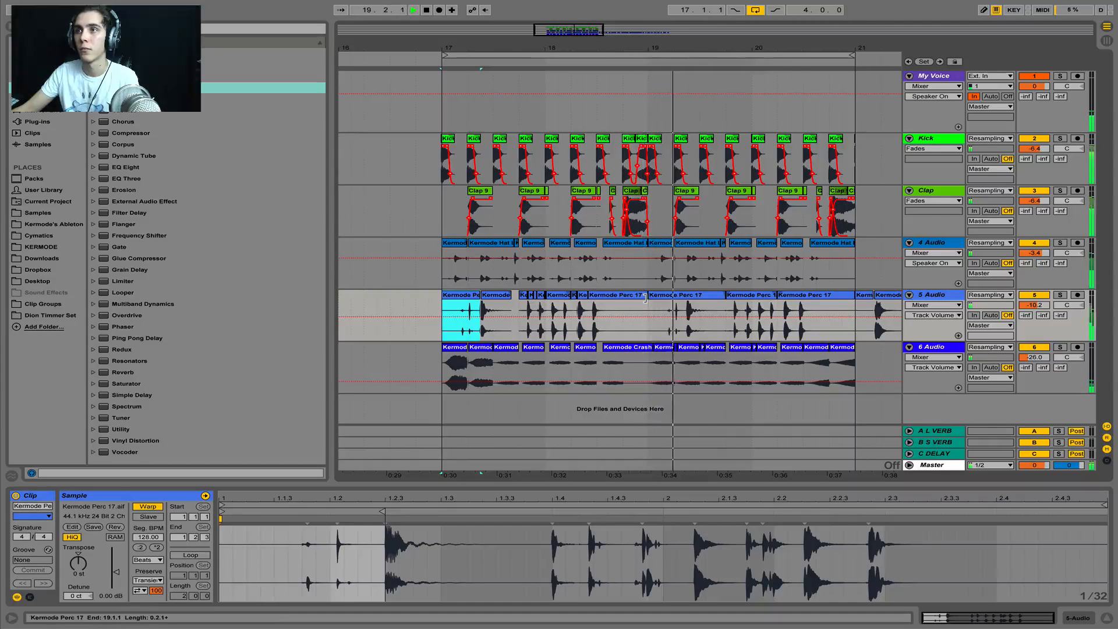
pyautogui.click(629, 312)
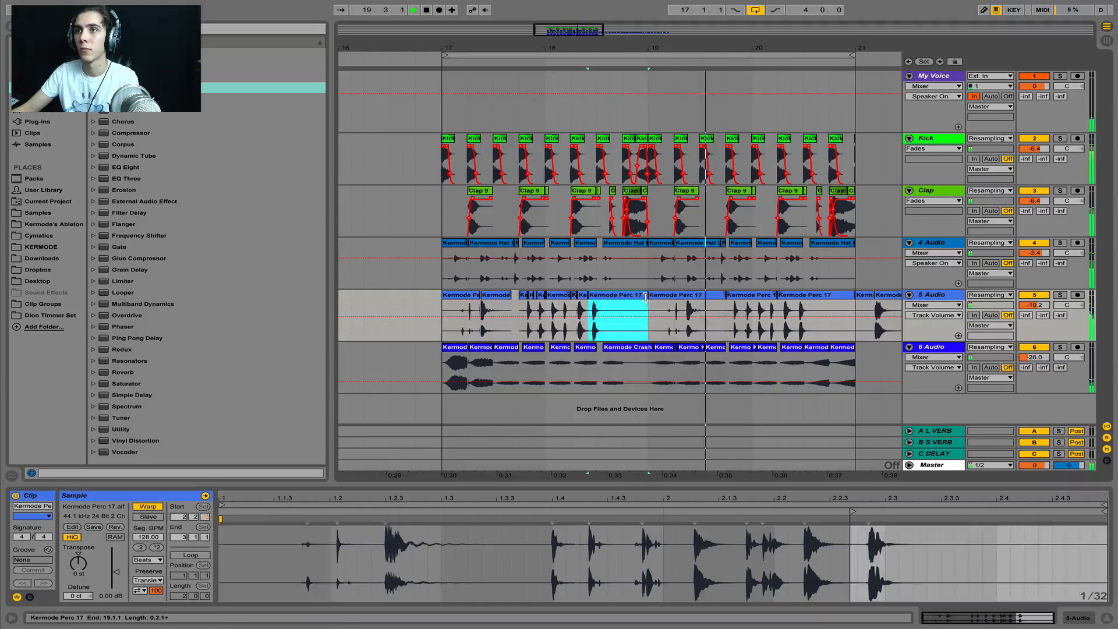
pyautogui.click(440, 311)
pyautogui.press('space')
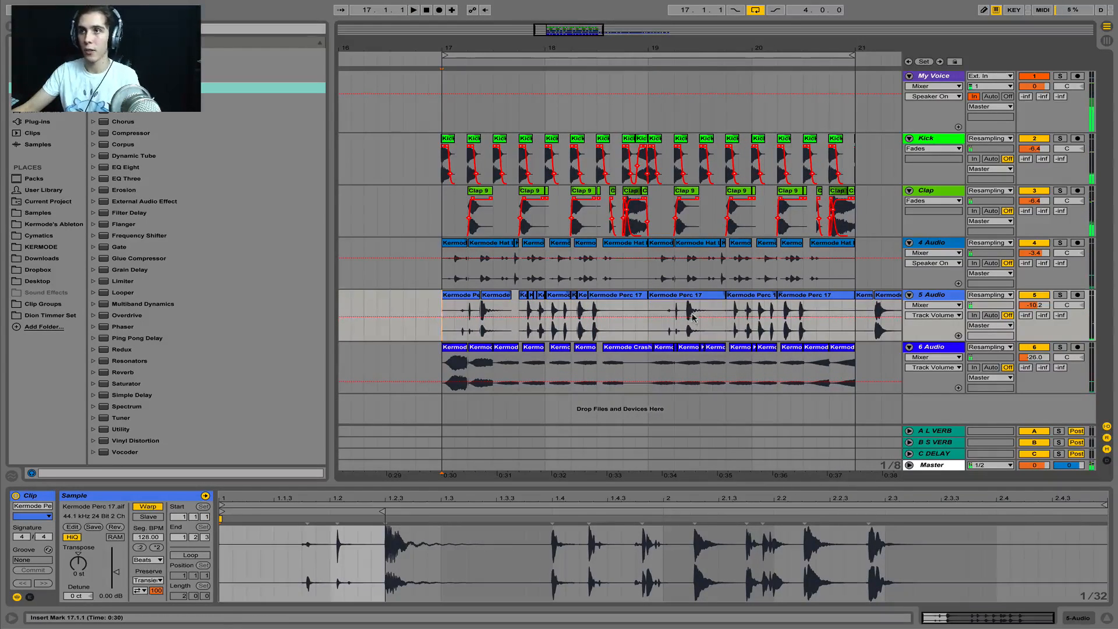
# Step: Duplicate the humanized percussion clips from 17.1.1–19.1.1 over 19.1.1–21.1.1, undoing the accidental deletion first
pyautogui.keyDown('shift'); pyautogui.click(642, 309); pyautogui.keyUp('shift')
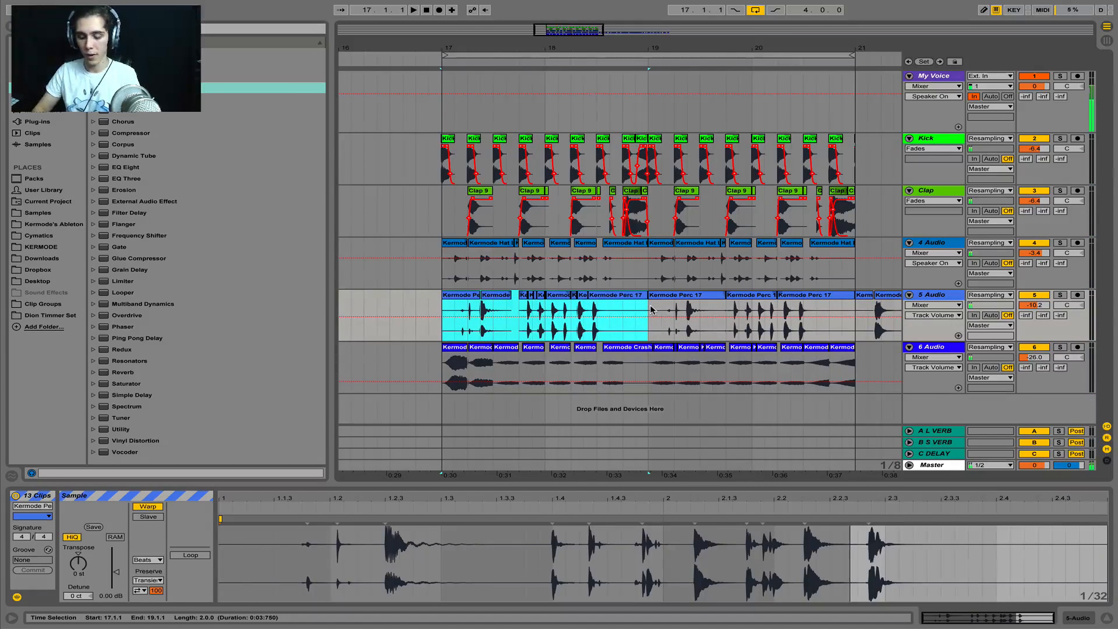
pyautogui.press('Delete')
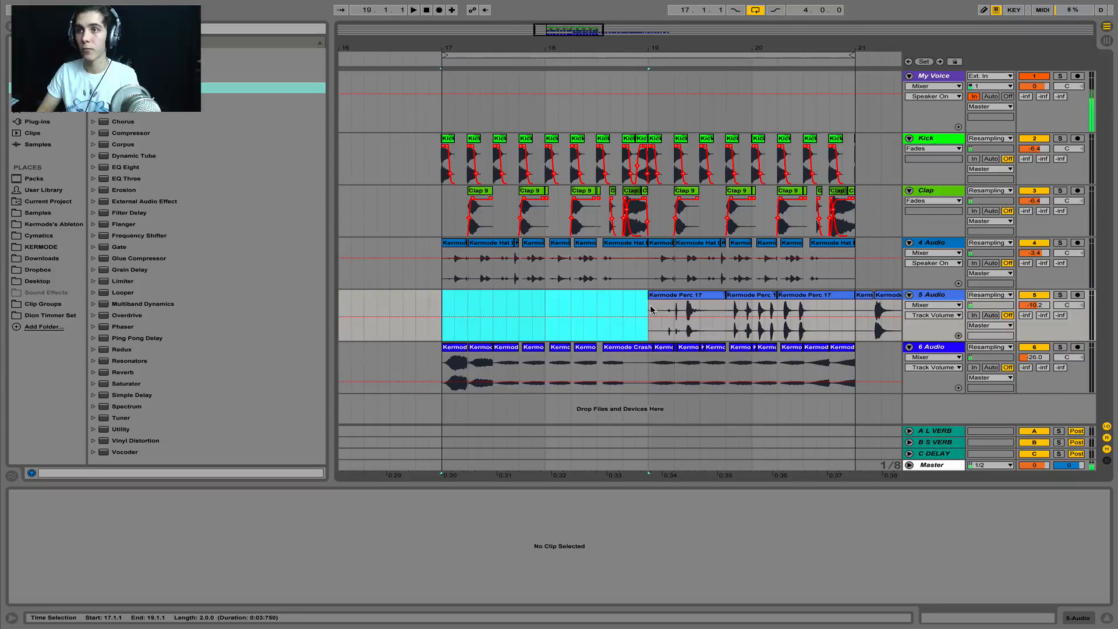
pyautogui.hotkey('ctrl', 'z')
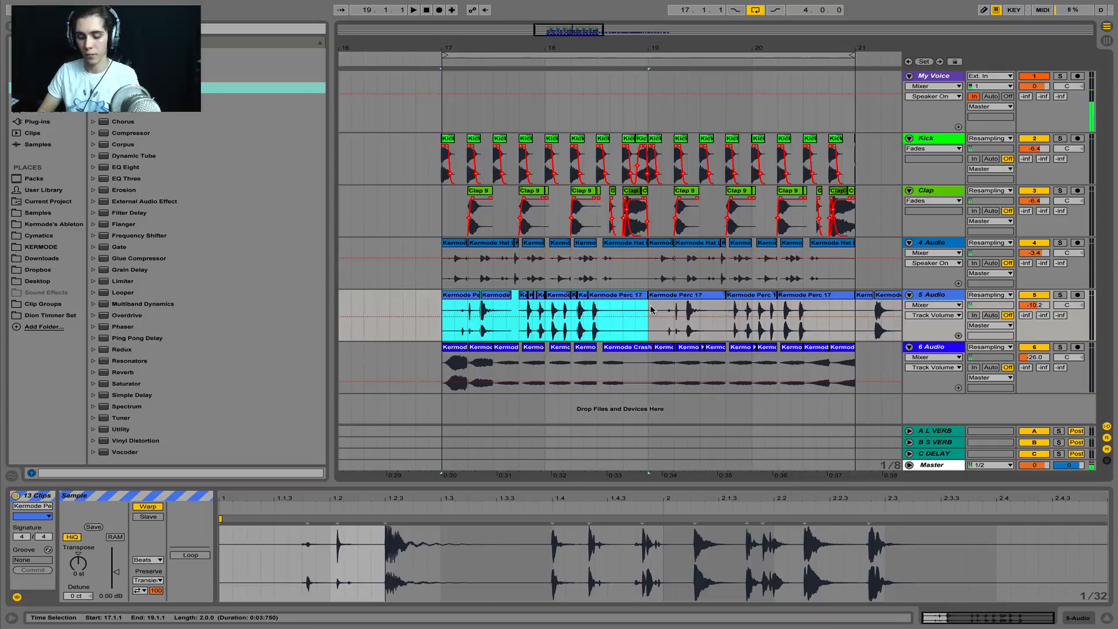
pyautogui.hotkey('ctrl', 'd')
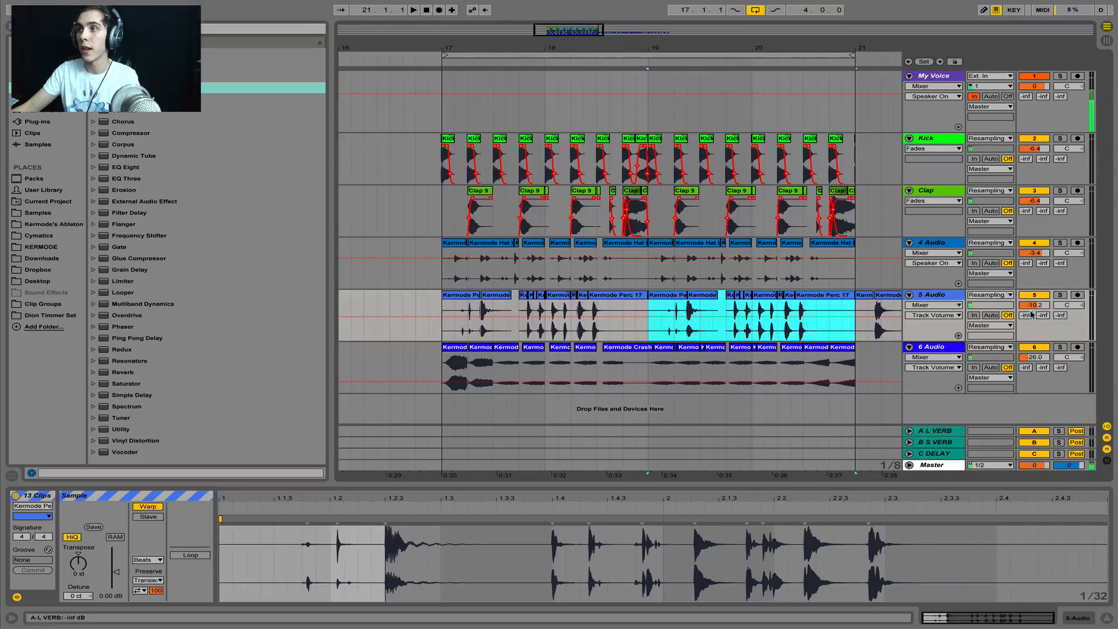
# Step: Lower the percussion track's volume to -11.9 dB and play the drums from 17.1.1
pyautogui.moveTo(1030, 305); pyautogui.dragTo(1028, 309)
pyautogui.click(463, 297)
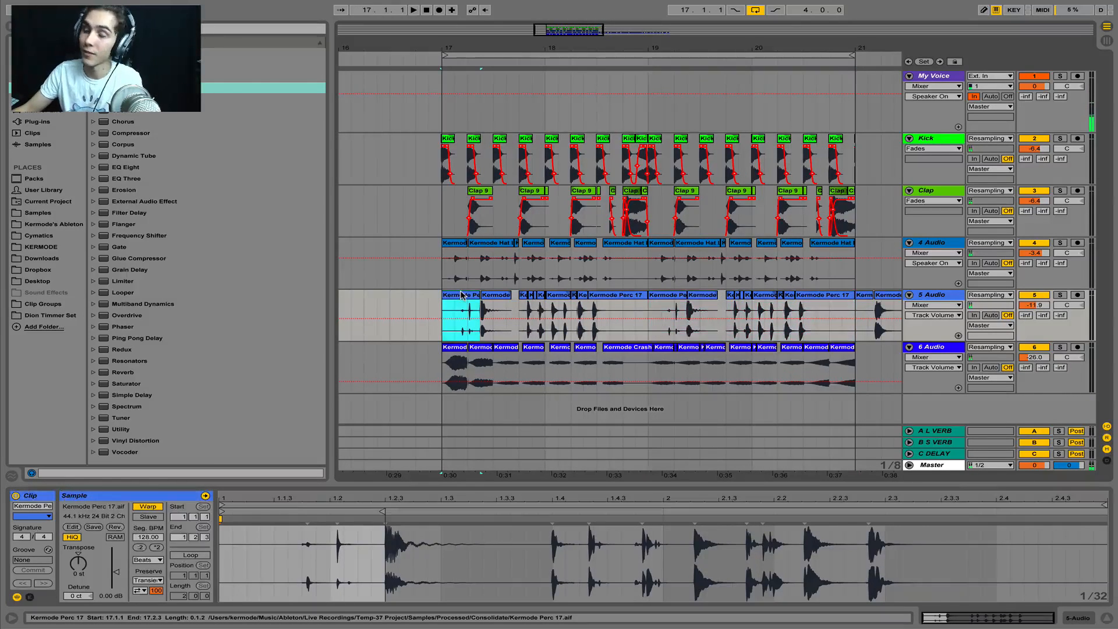
pyautogui.press('space')
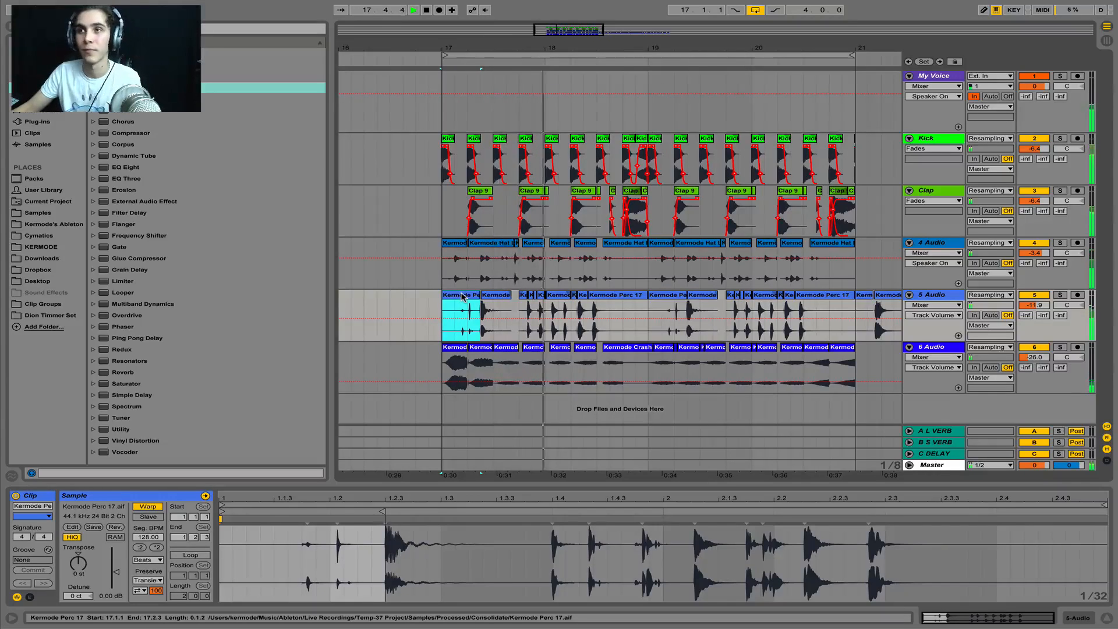